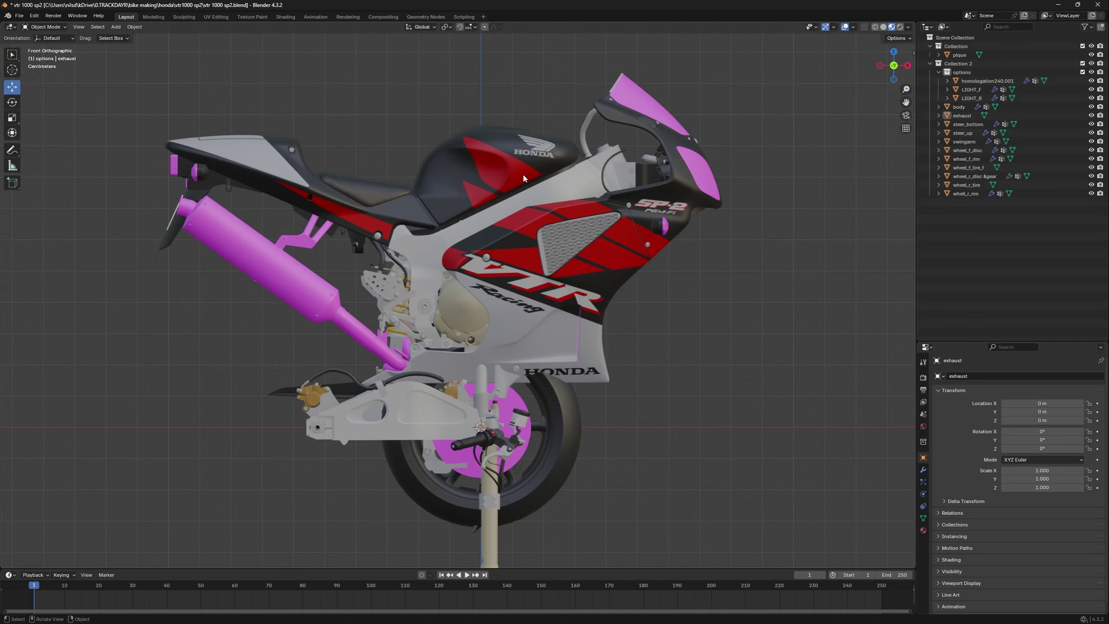
Highlight the bike's body, all the wheel objects, and finally only wheel_f_disc, wheel_f_rim and wheel_f_tire_f to inspect them
left_click(524, 177)
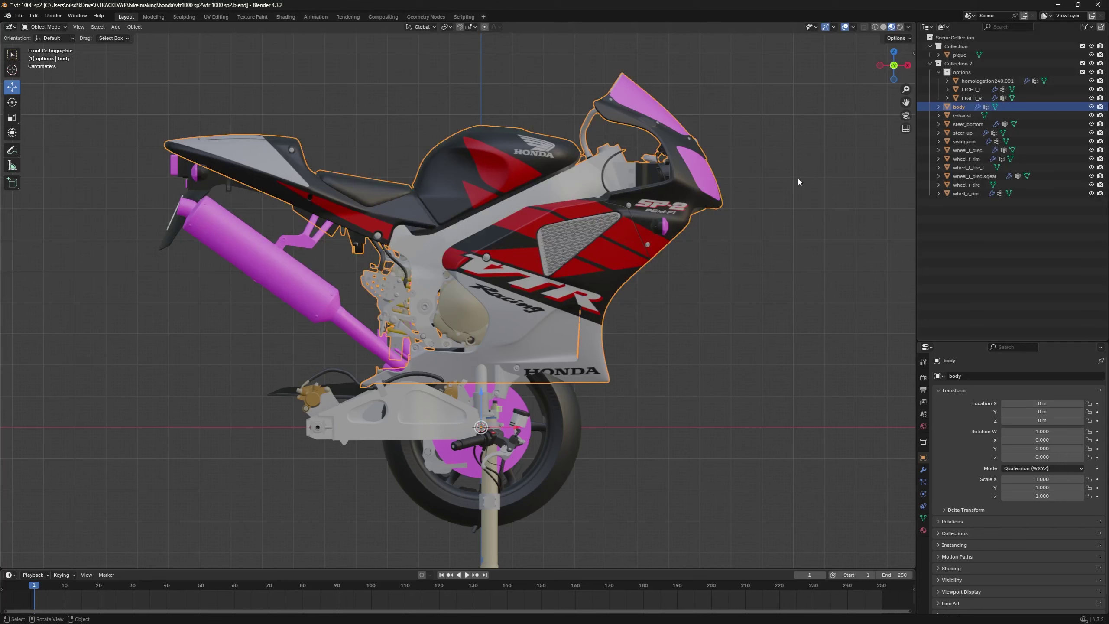
left_click_drag(970, 200, 978, 150)
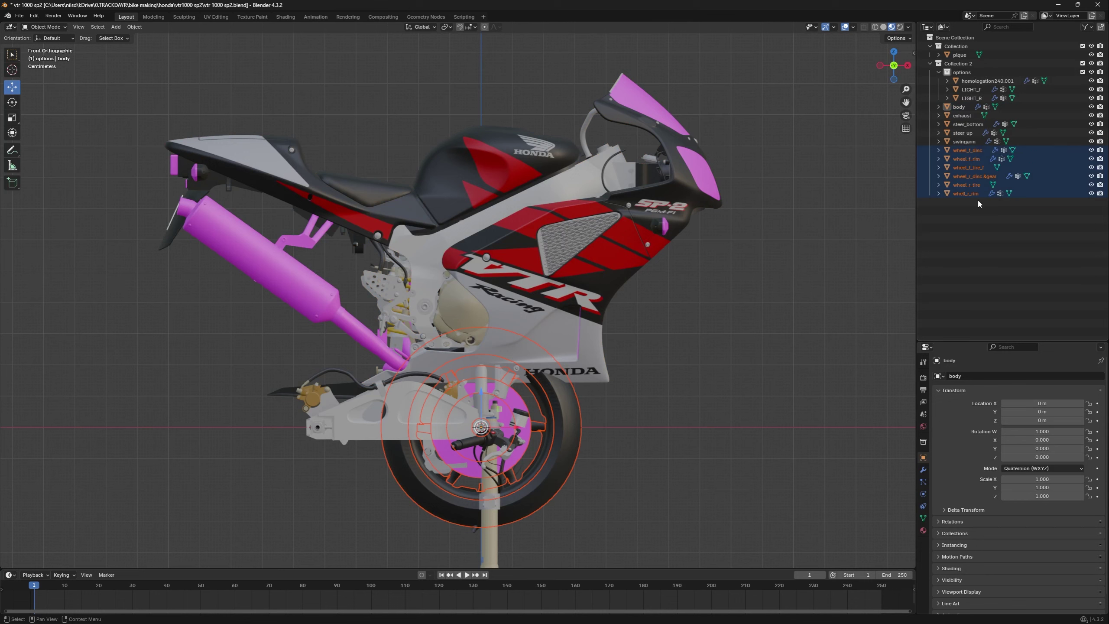
left_click(976, 151)
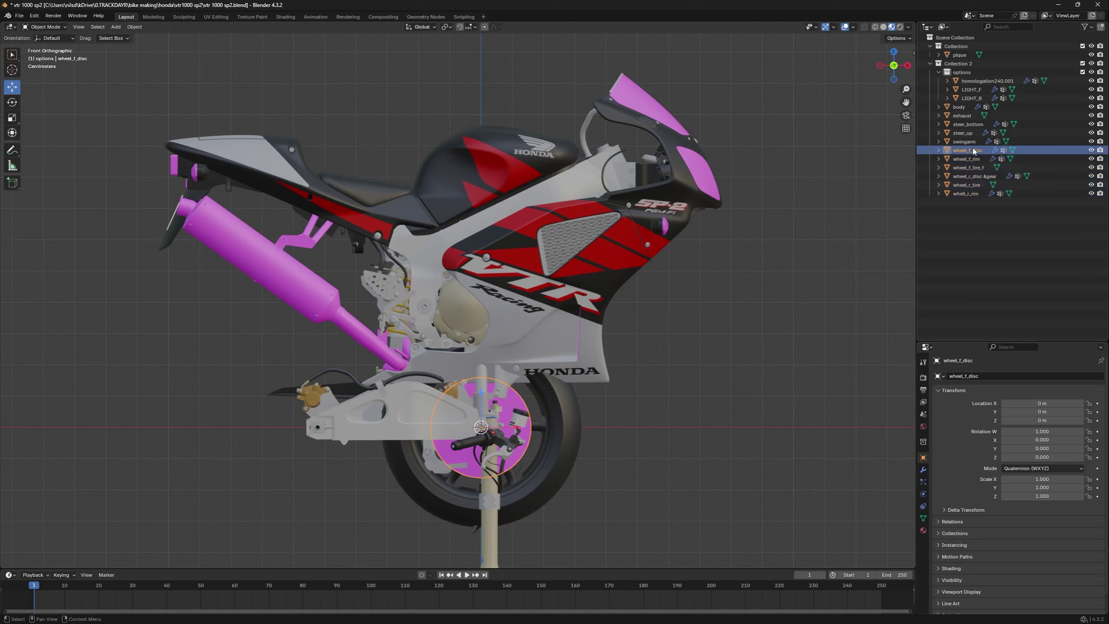
left_click(977, 159, "ctrl")
left_click(976, 168, "ctrl")
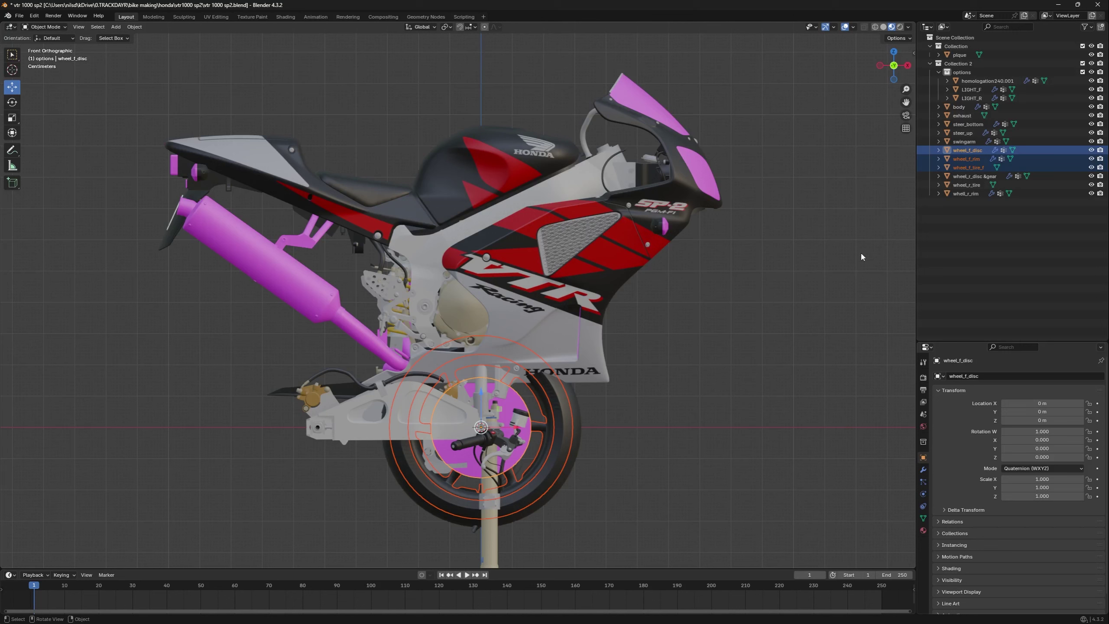
Select the swingarm and the steer_up object in turn, and examine the steer_up assembly up close
left_click(964, 142)
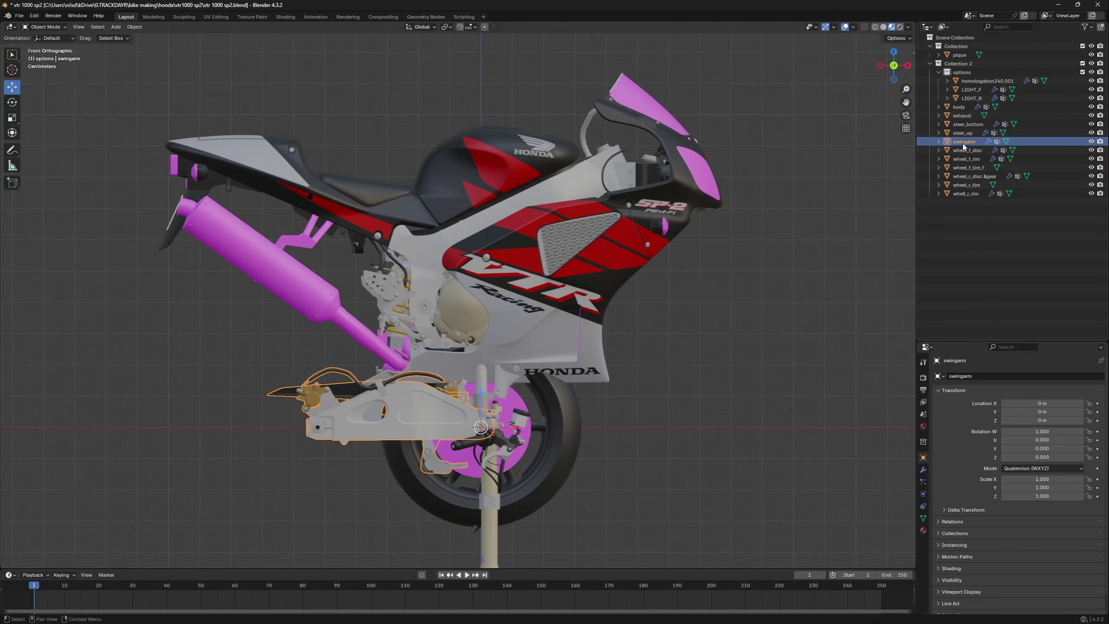
left_click(967, 135)
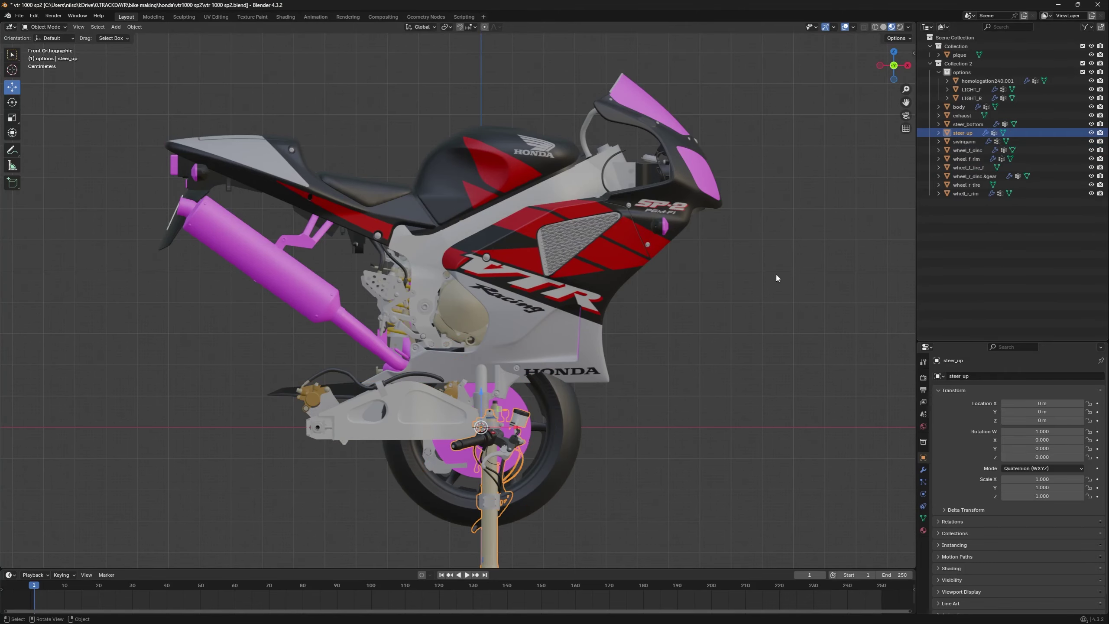
middle_click_drag(776, 272, 690, 262, "shift")
scroll(655, 357, "down", 3, "shift")
scroll(651, 301, "up", 2)
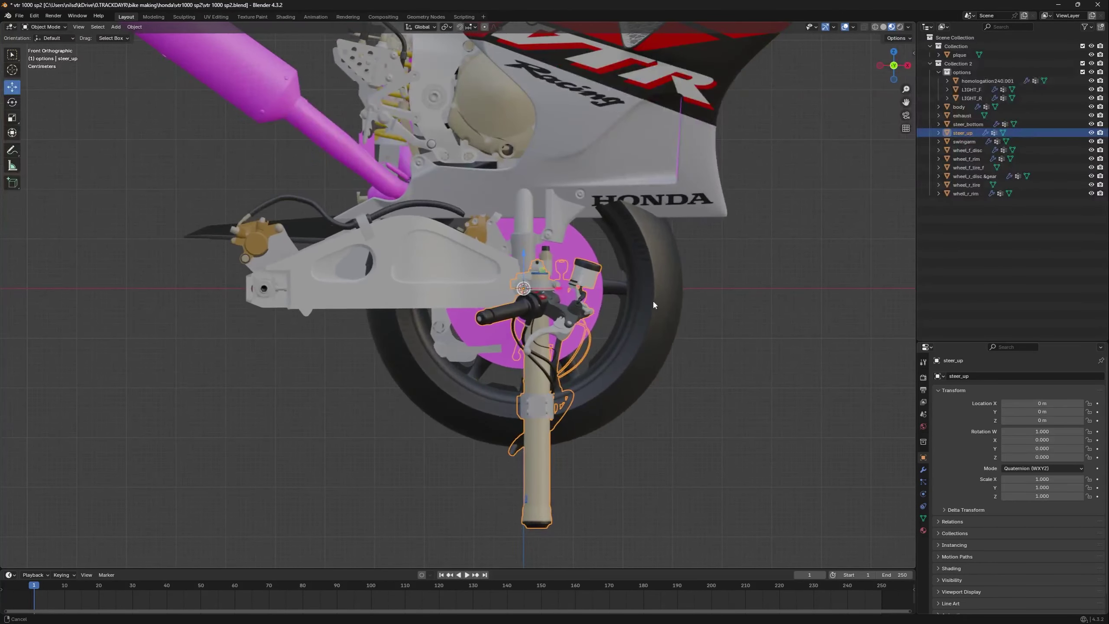
scroll(654, 327, "down", 2, "shift")
Isolate steer_bottom in local view, examine it from the front, and return to the full scene
left_click(968, 125)
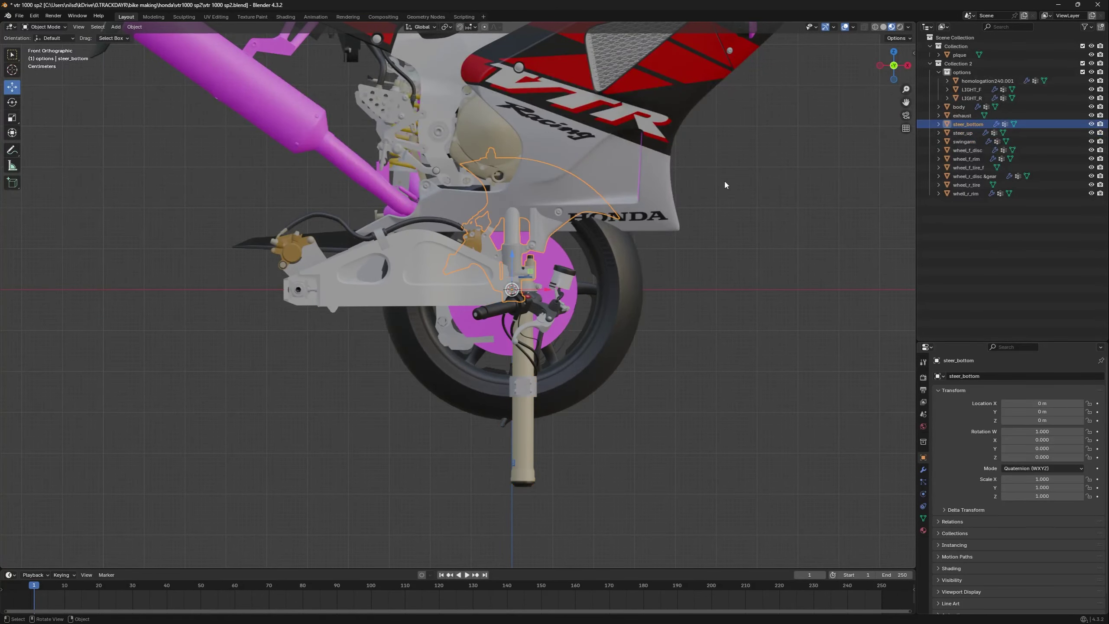
key("KP_Divide")
key("KP_1")
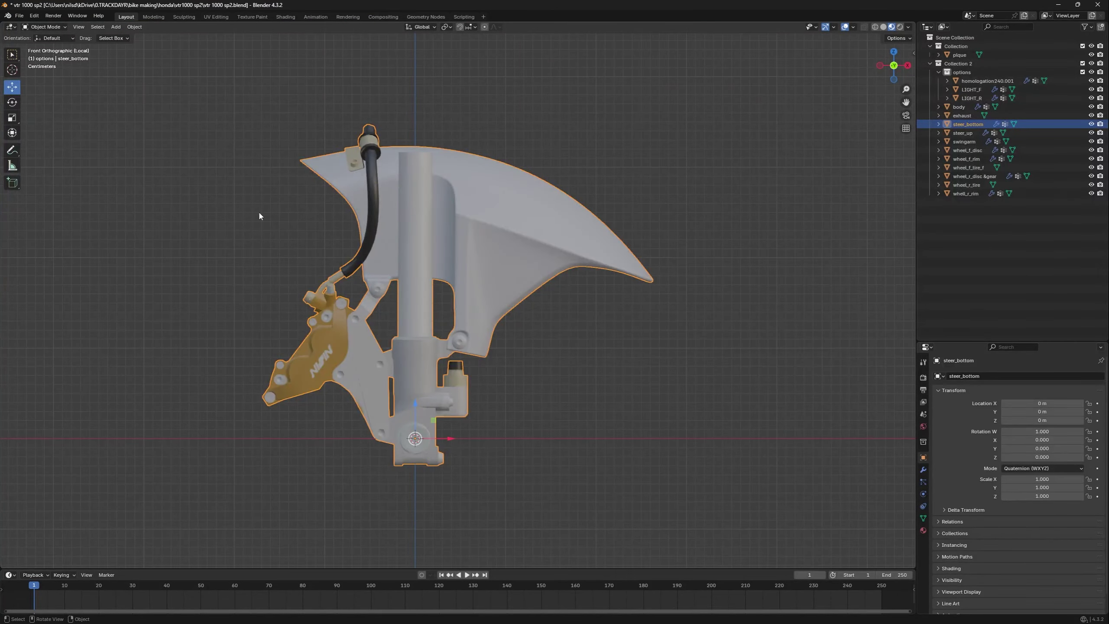
key("KP_Divide")
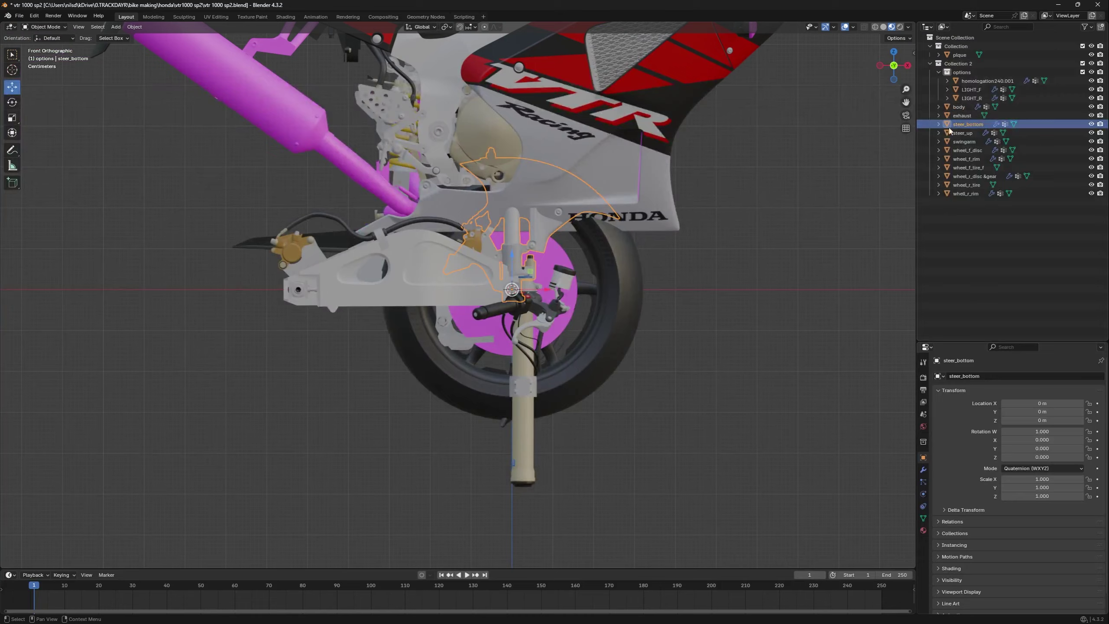
Highlight the three objects in the options collection, homologation240.001, LIGHT_F and LIGHT_R, to see where they sit on the bike
middle_click_drag(529, 180, 559, 413, "shift")
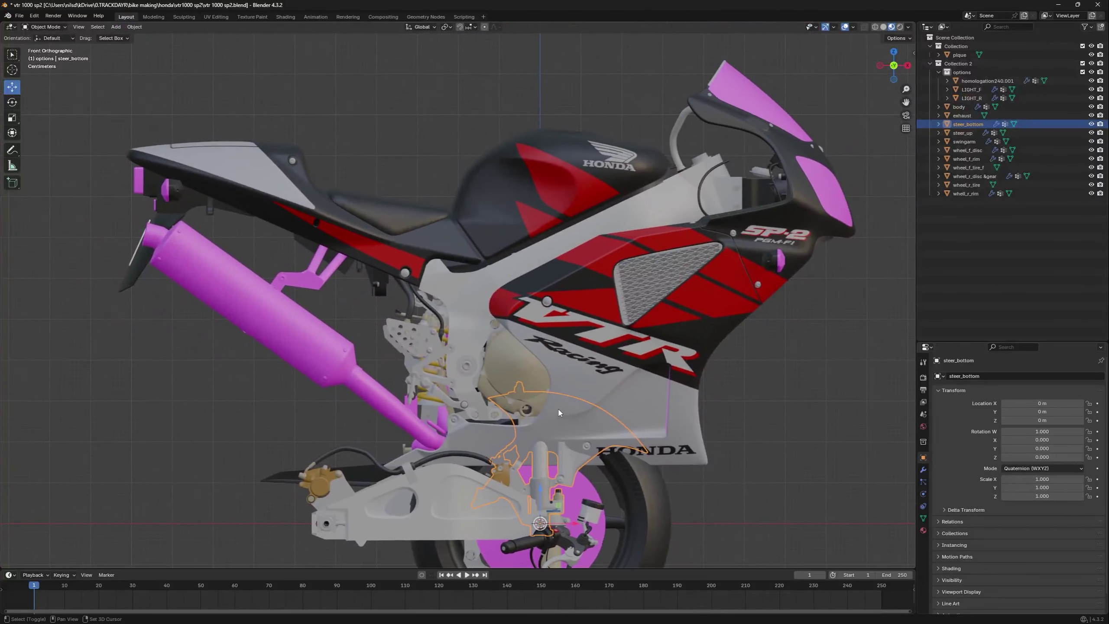
middle_click_drag(598, 253, 532, 252, "shift")
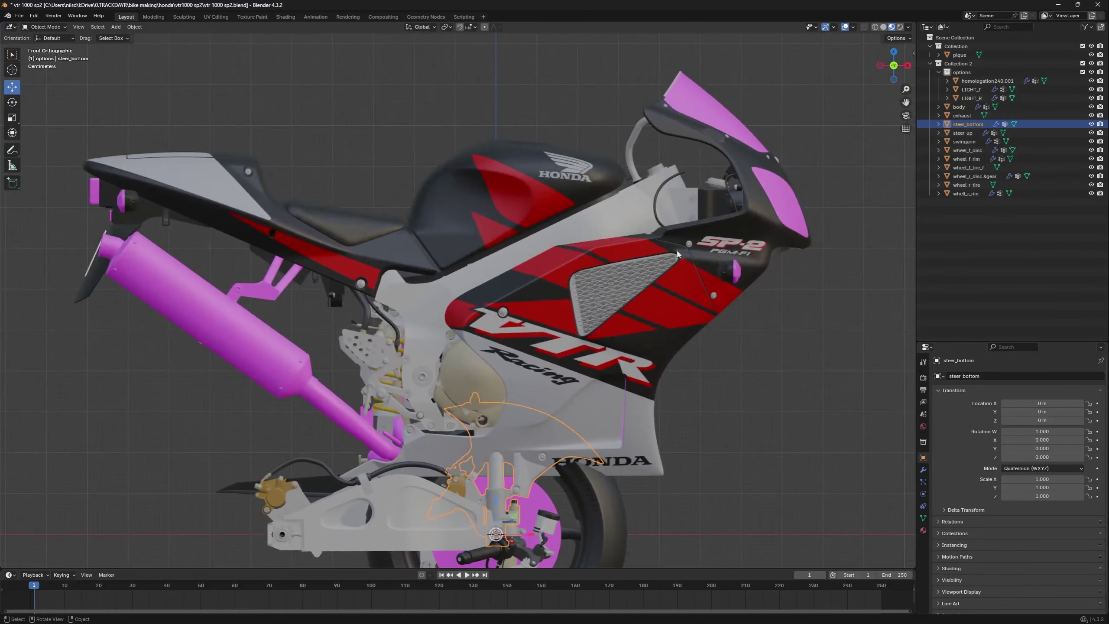
middle_click_drag(698, 185, 672, 207, "shift")
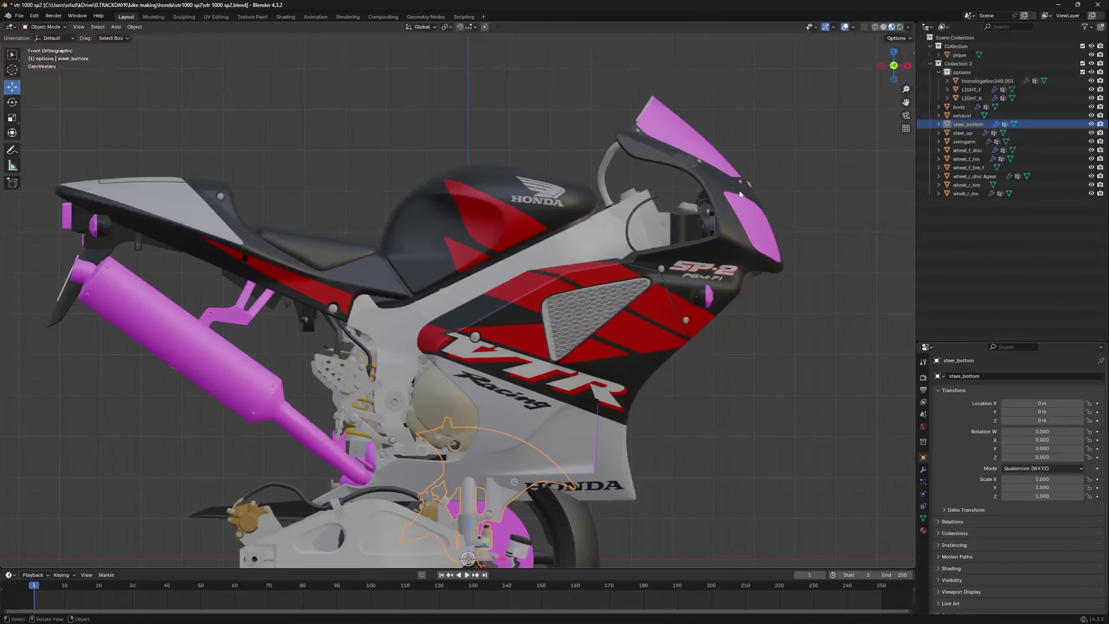
left_click(965, 97)
left_click(972, 83, "shift")
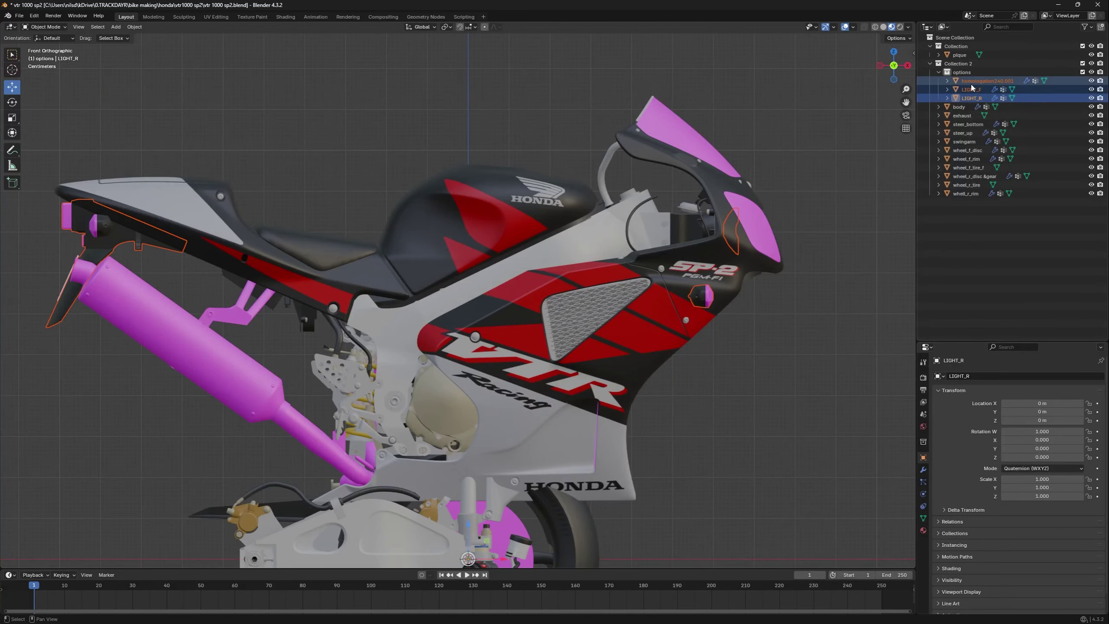
middle_click_drag(666, 158, 687, 158, "shift")
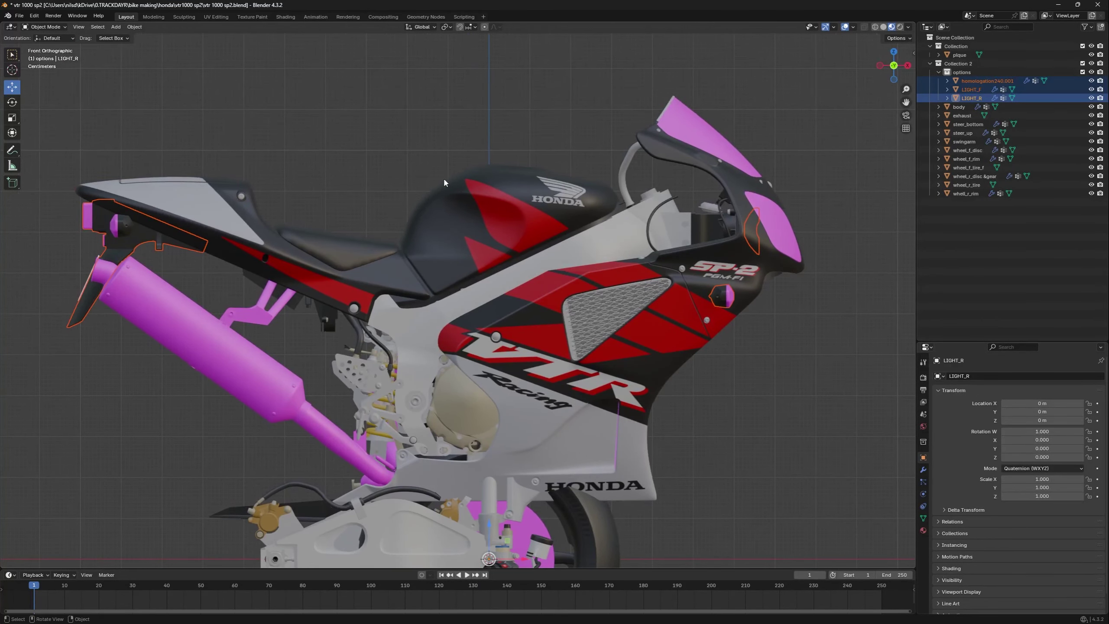
middle_click_drag(392, 206, 422, 207, "shift")
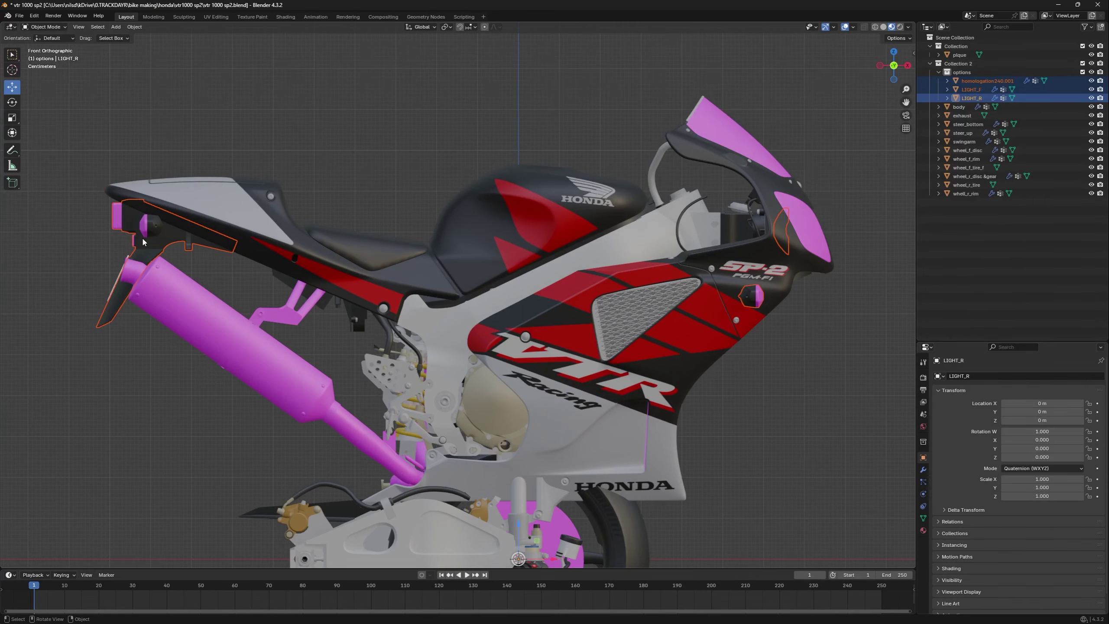
Select homologation240.001, inspect the front fairing in perspective with the selection cleared, and restore the front orthographic view
left_click(171, 244)
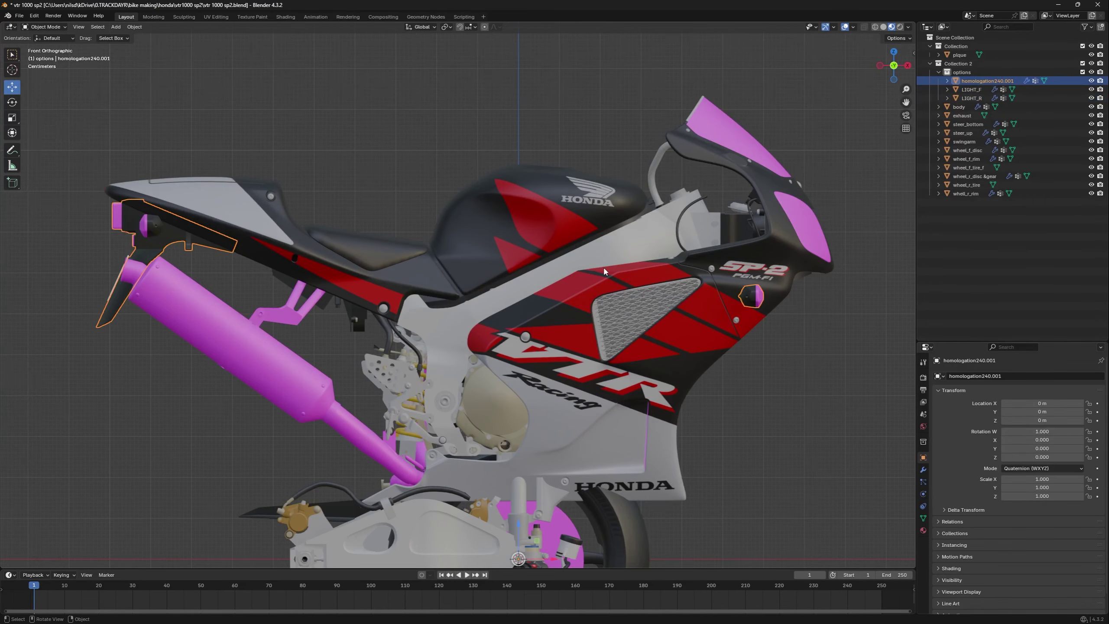
middle_click_drag(603, 266, 468, 250)
key("alt+a")
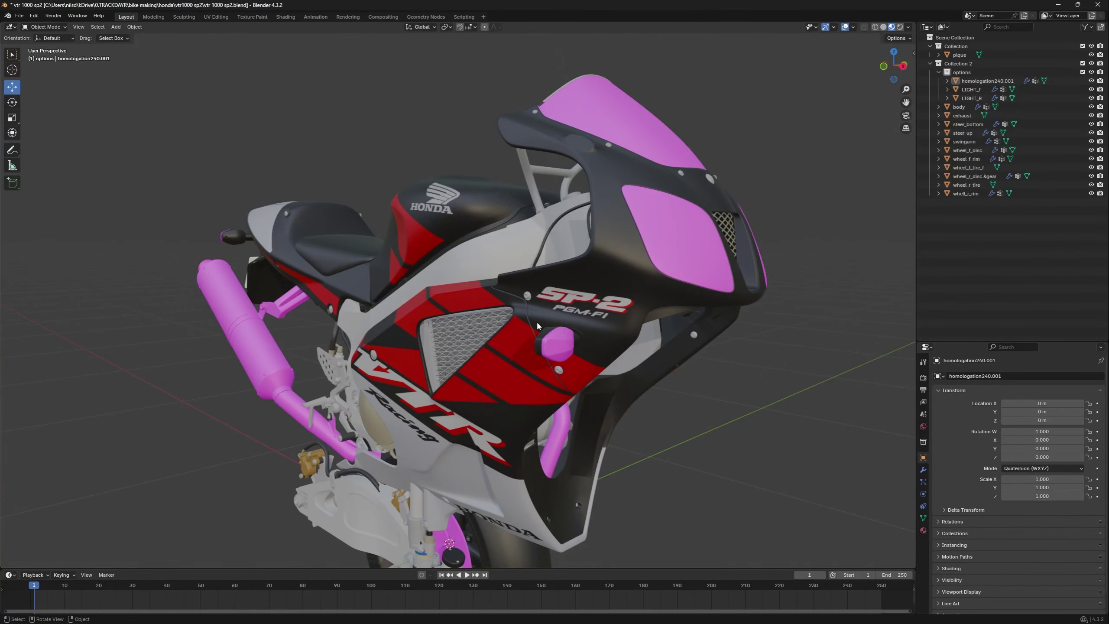
key("KP_1")
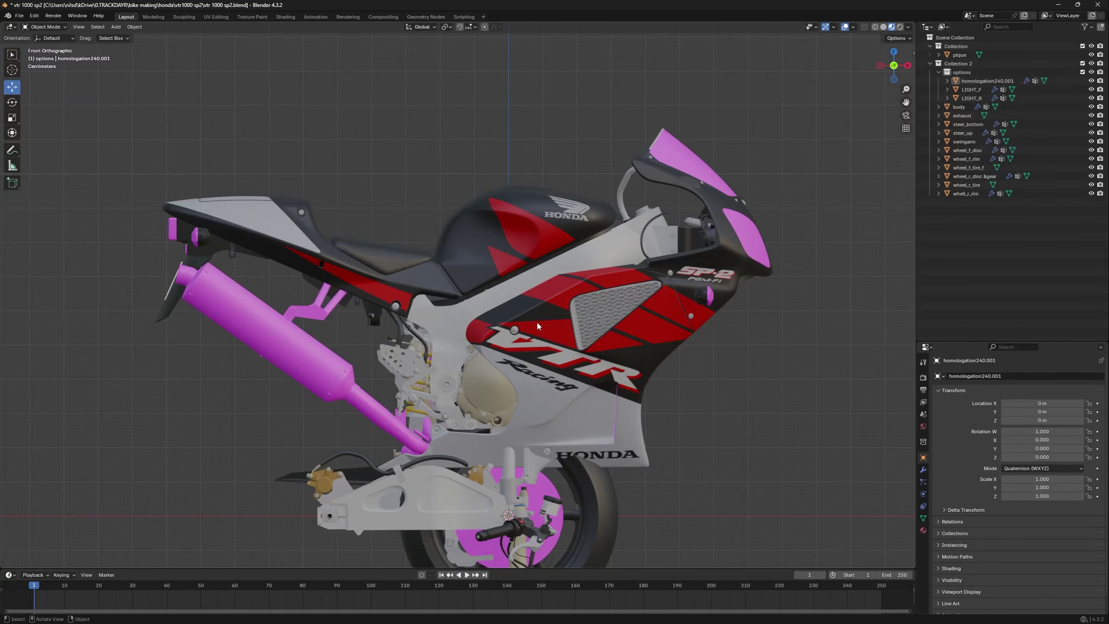
middle_click_drag(537, 325, 521, 297, "shift")
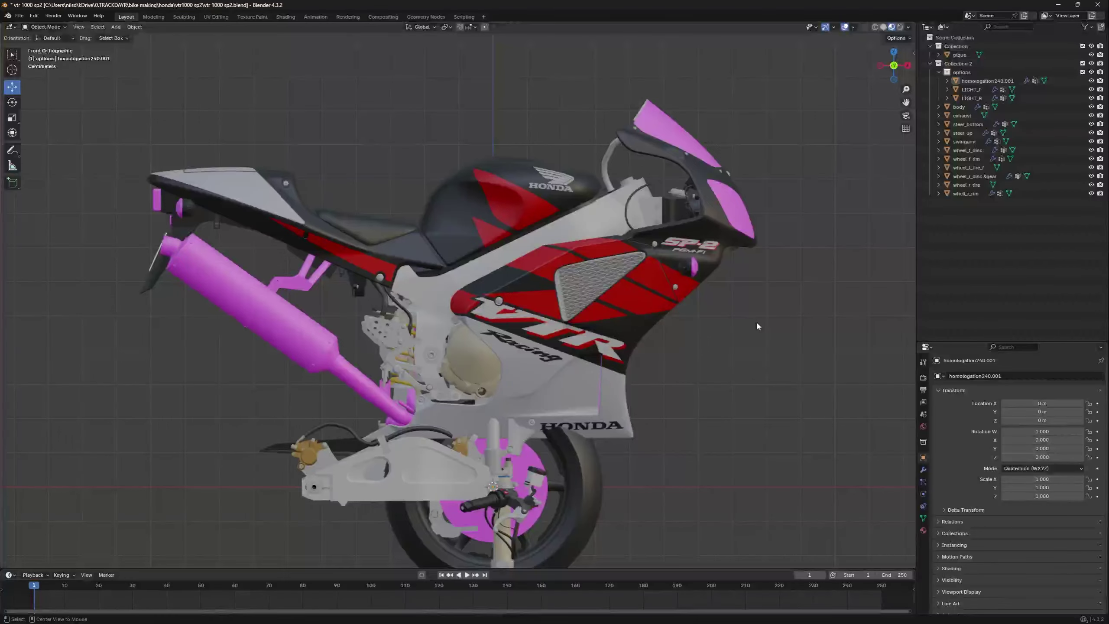
Highlight LIGHT_F and LIGHT_R together to check their placement, and clear the selection
left_click(972, 90)
left_click(972, 98, "shift")
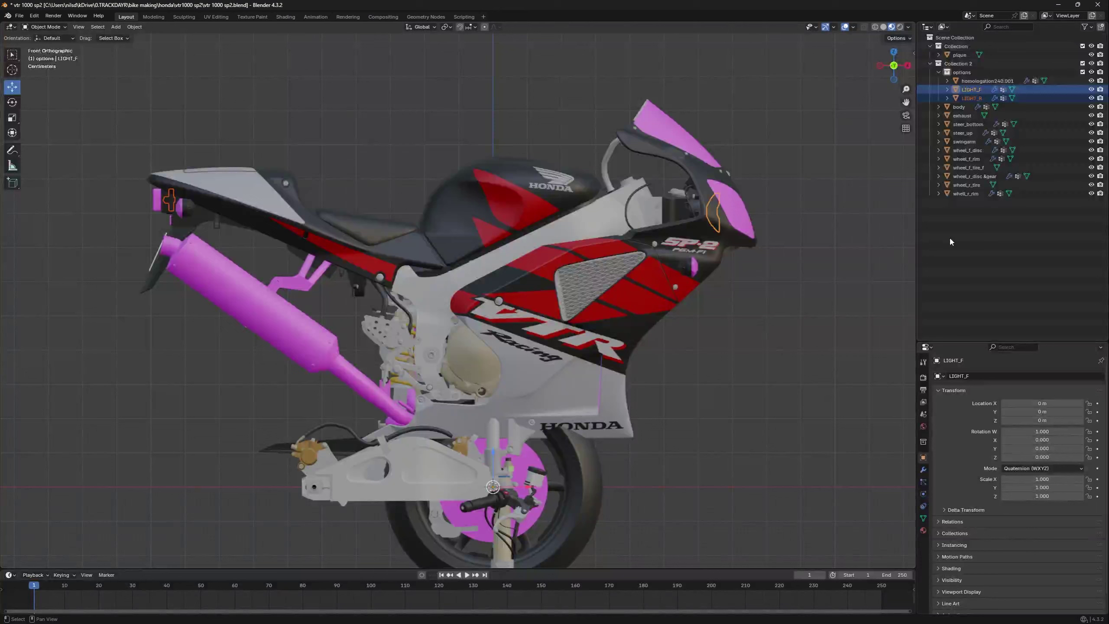
middle_click_drag(718, 365, 721, 286, "shift")
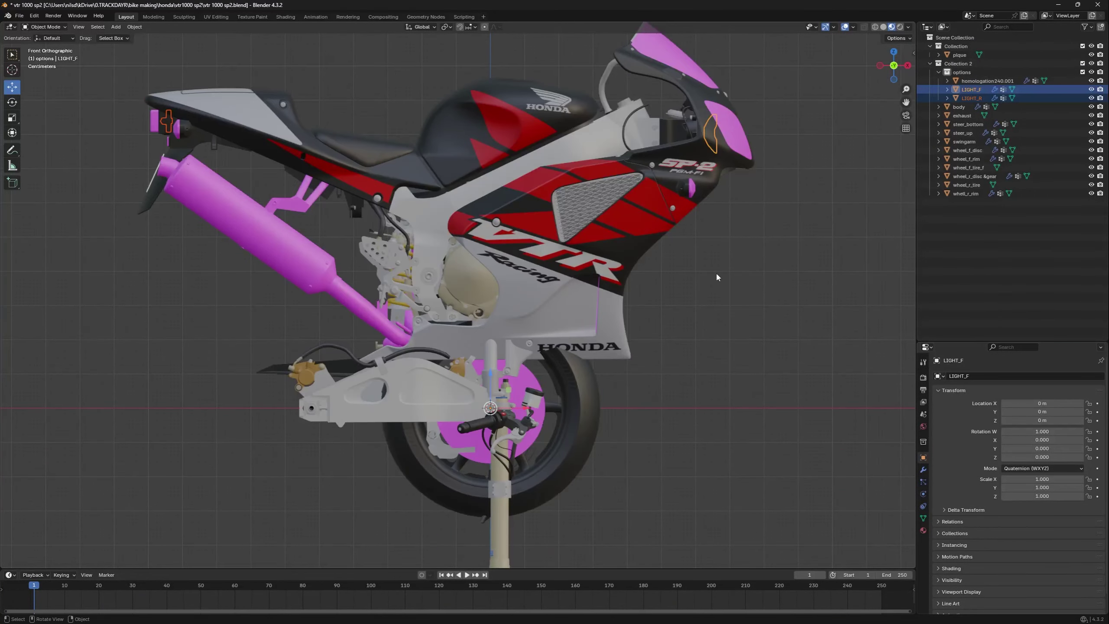
left_click(713, 270)
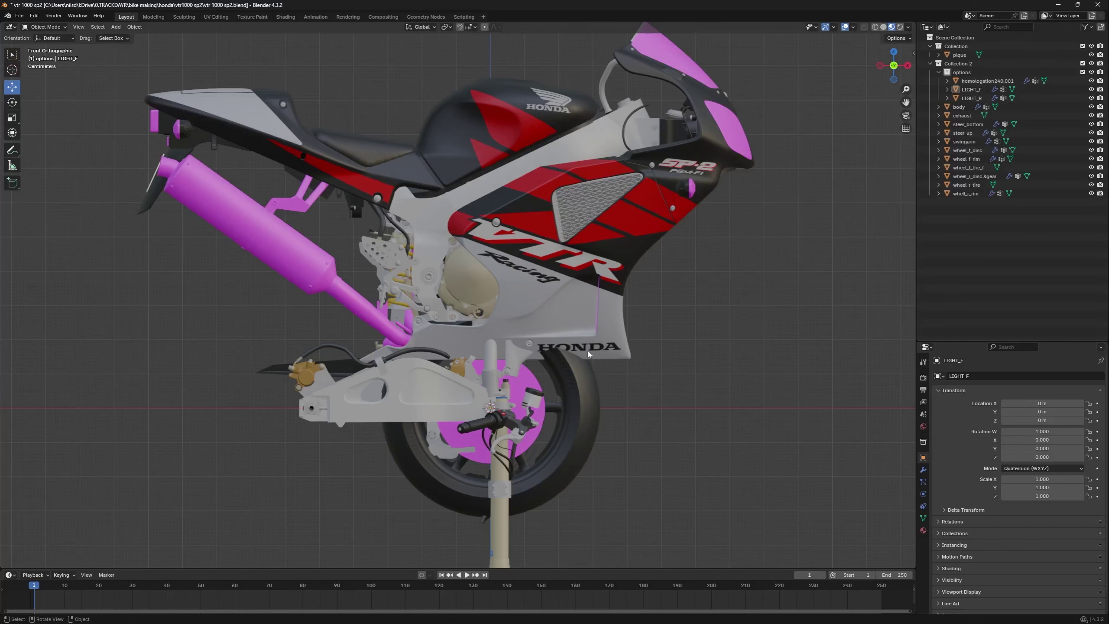
Isolate the rear wheel rim, examine it in the front and right orthographic views, and exit local view
middle_click_drag(608, 420, 662, 319, "shift")
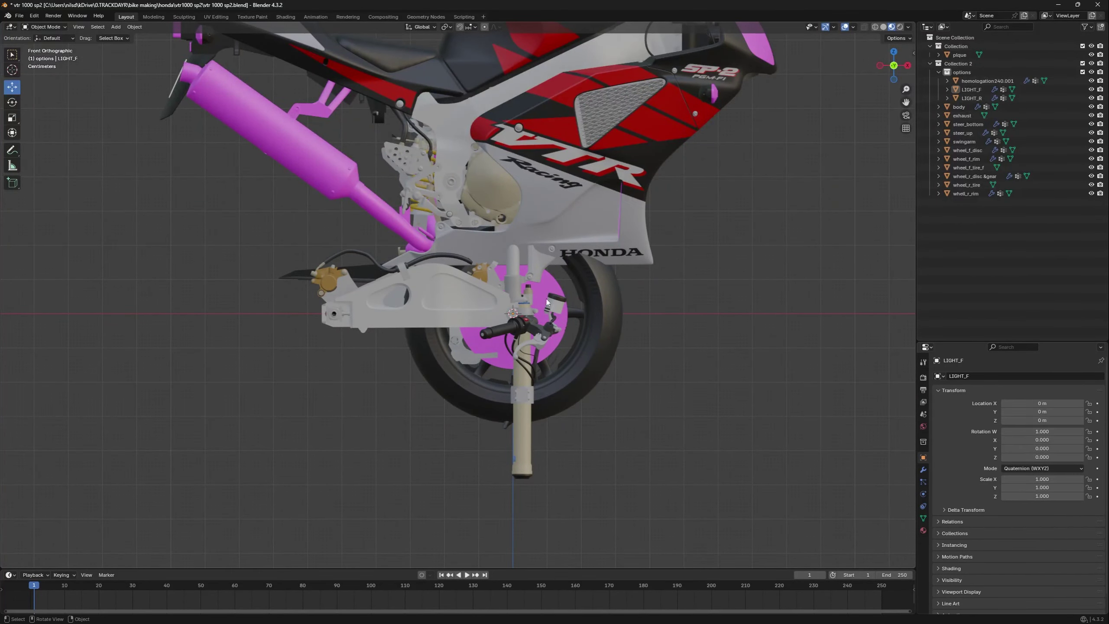
left_click(966, 193)
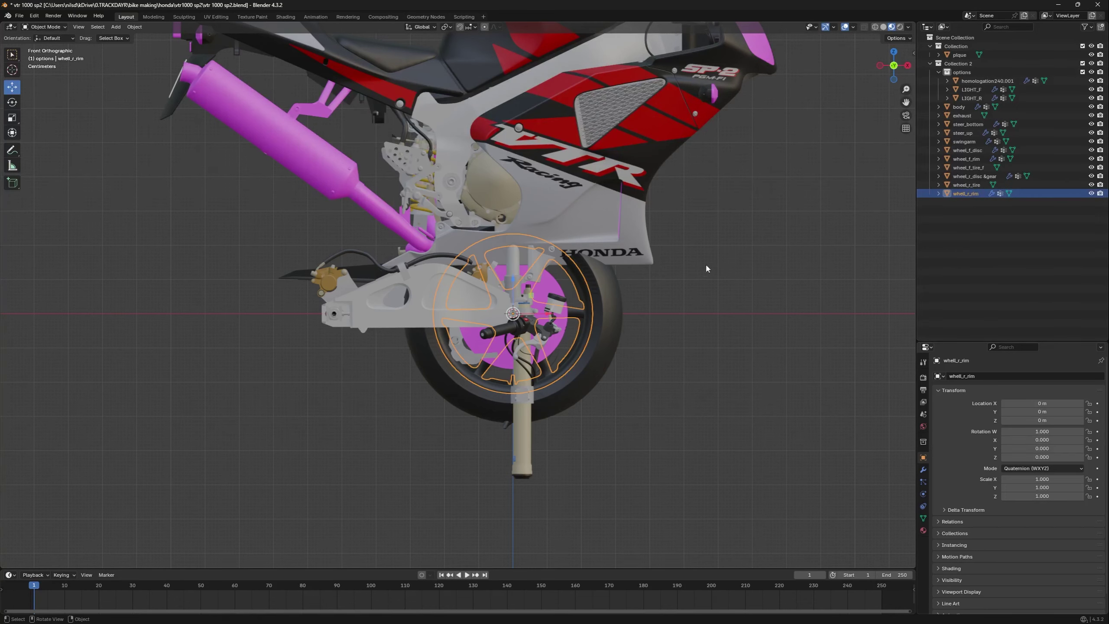
key("KP_Divide")
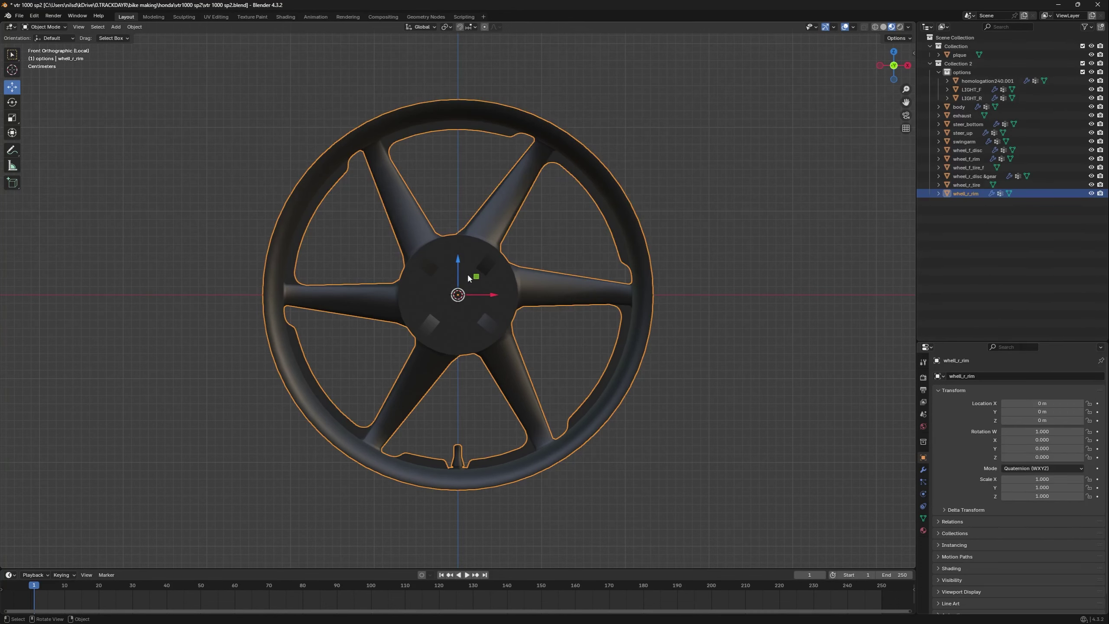
key("KP_3")
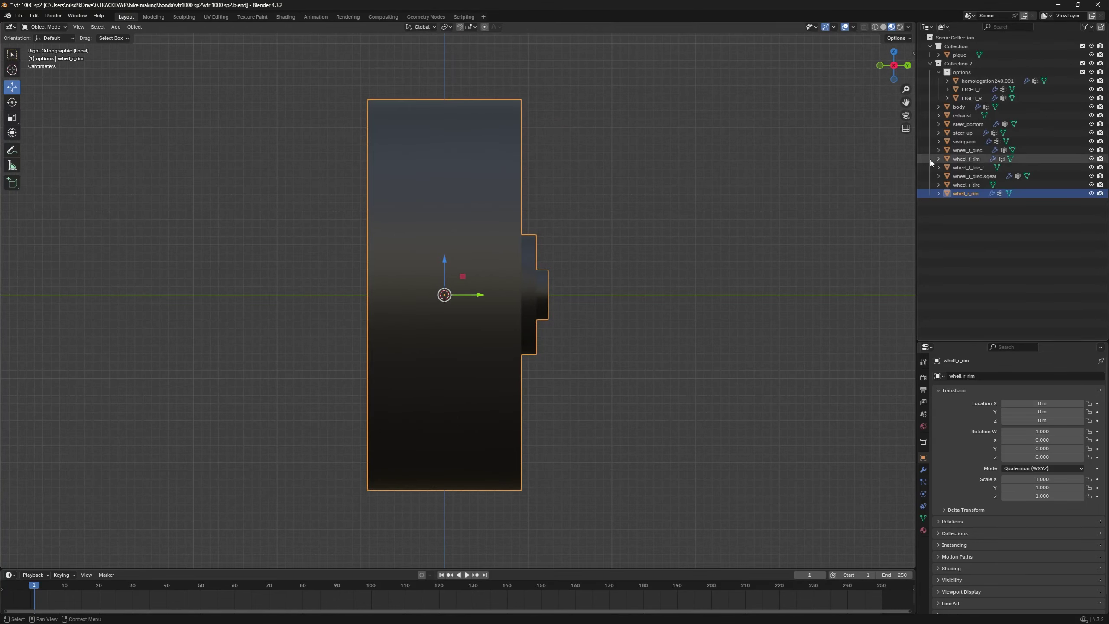
key("KP_Divide")
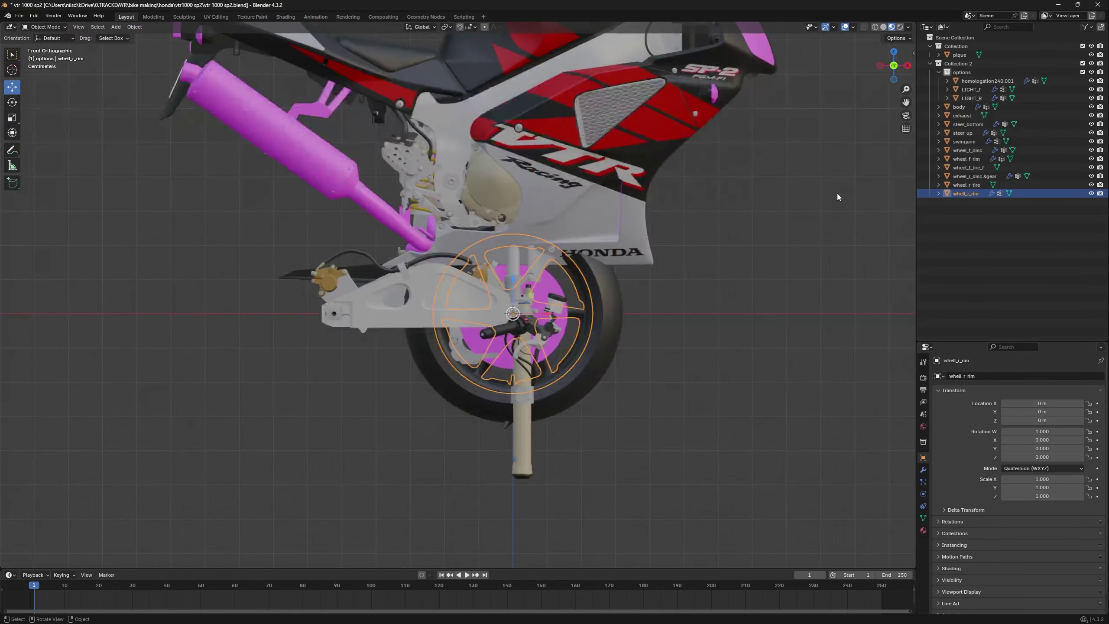
Isolate wheel_f_rim, examine it from the front and the right side, and exit local view
left_click(966, 158)
key("KP_Divide")
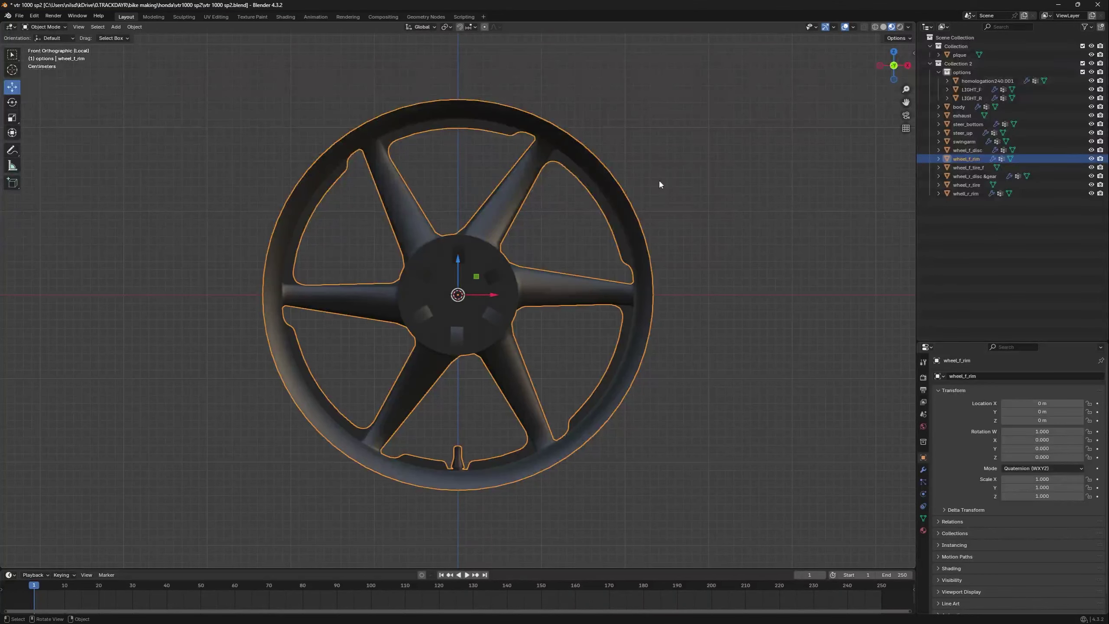
key("KP_3")
key("KP_Divide")
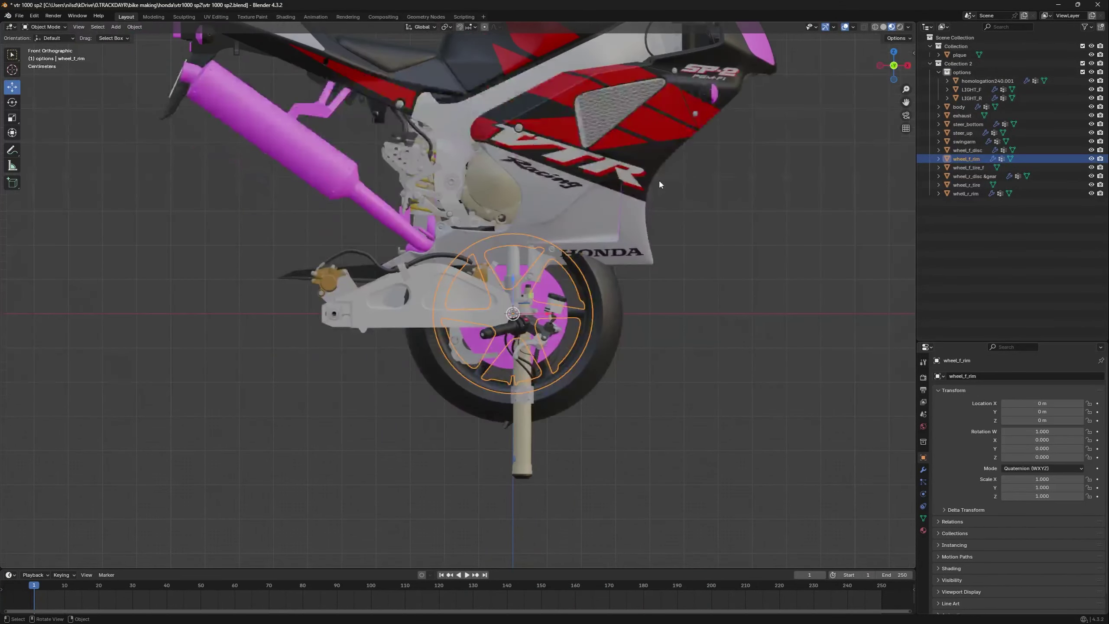
Isolate the swingarm in local view and examine its shape and the origin at its axle end
left_click(399, 324)
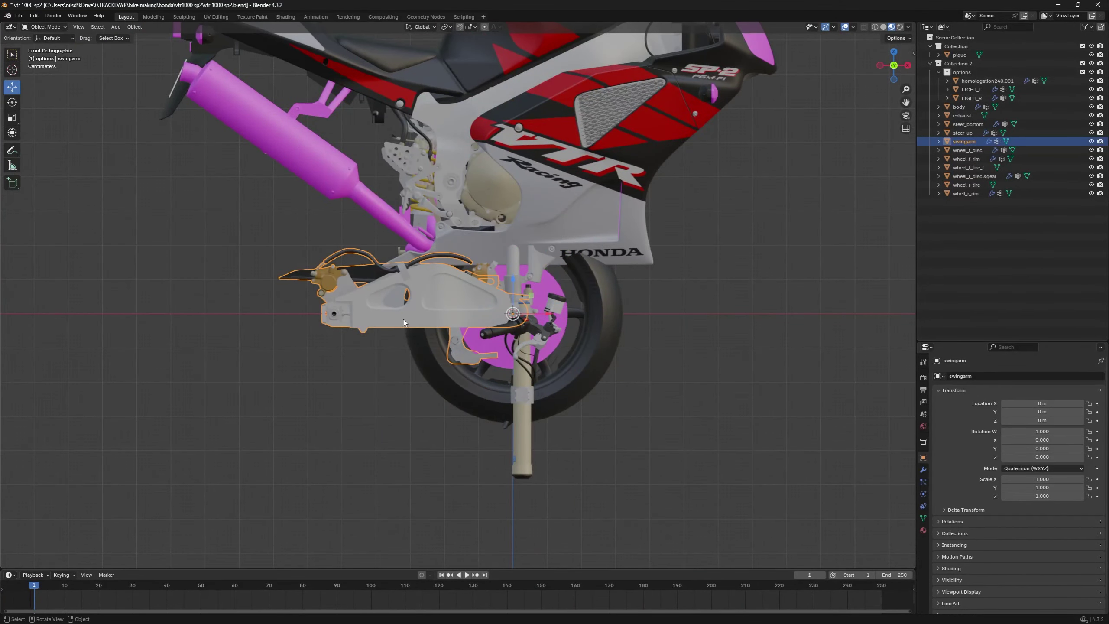
key("KP_Divide")
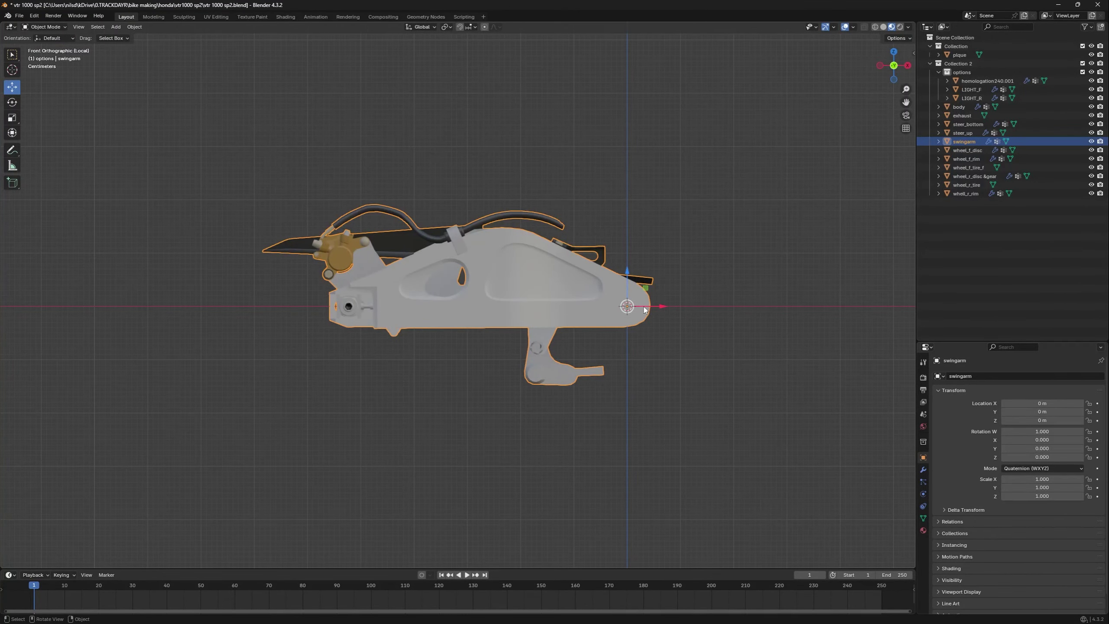
middle_click_drag(645, 310, 503, 308, "shift")
scroll(506, 307, "up", 2)
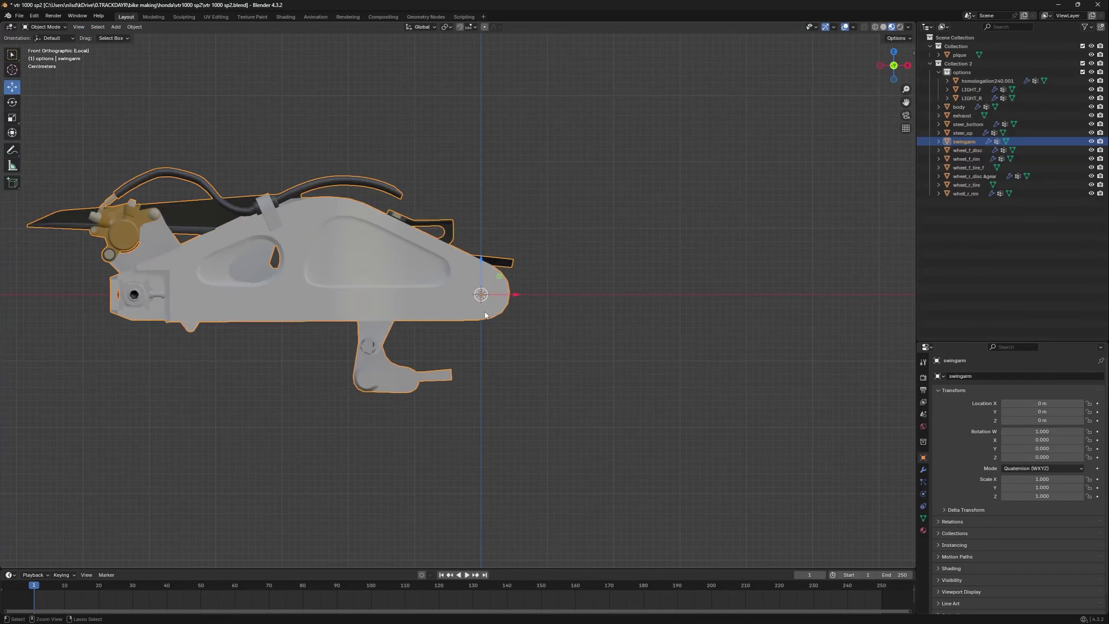
middle_click_drag(485, 314, 560, 342, "ctrl")
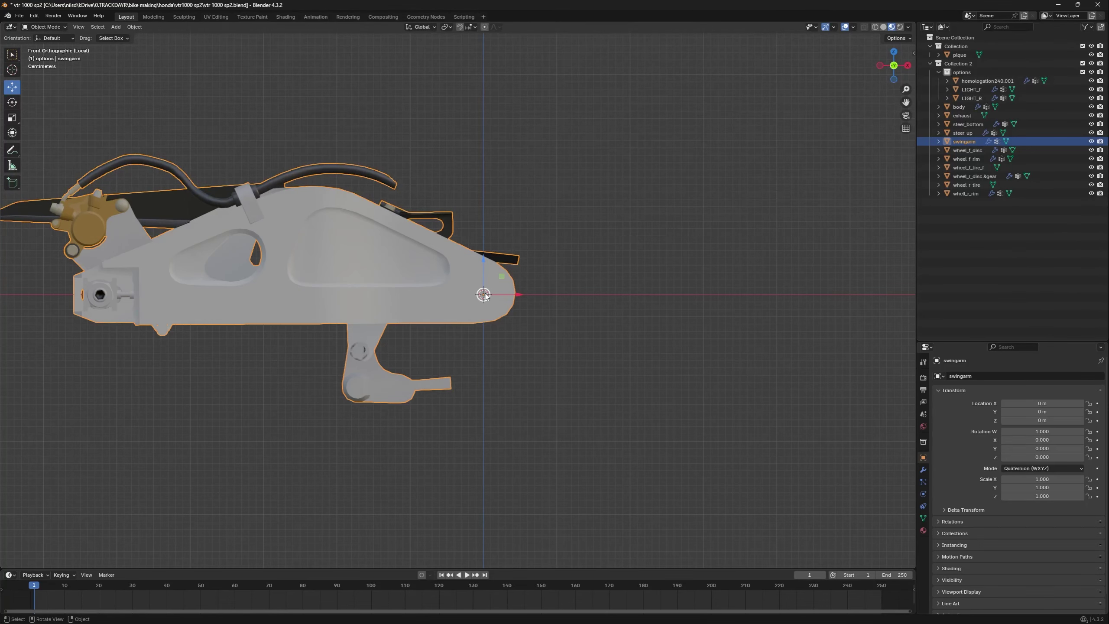
middle_click_drag(304, 291, 344, 288, "shift")
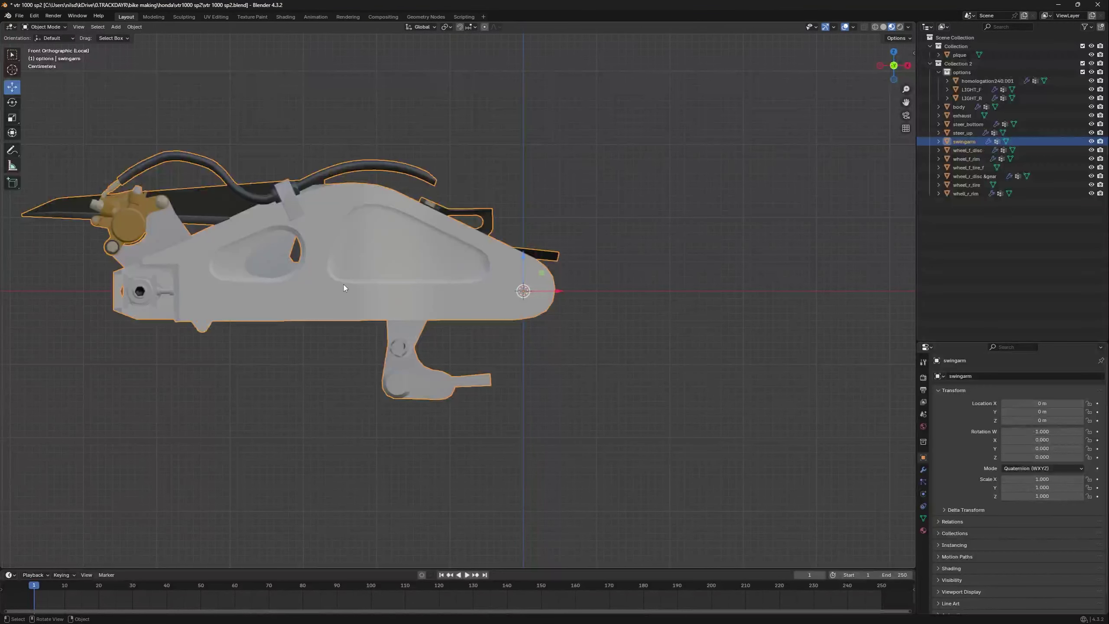
Examine the isolated swingarm in the right and top orthographic views, and exit local view
key("KP_3")
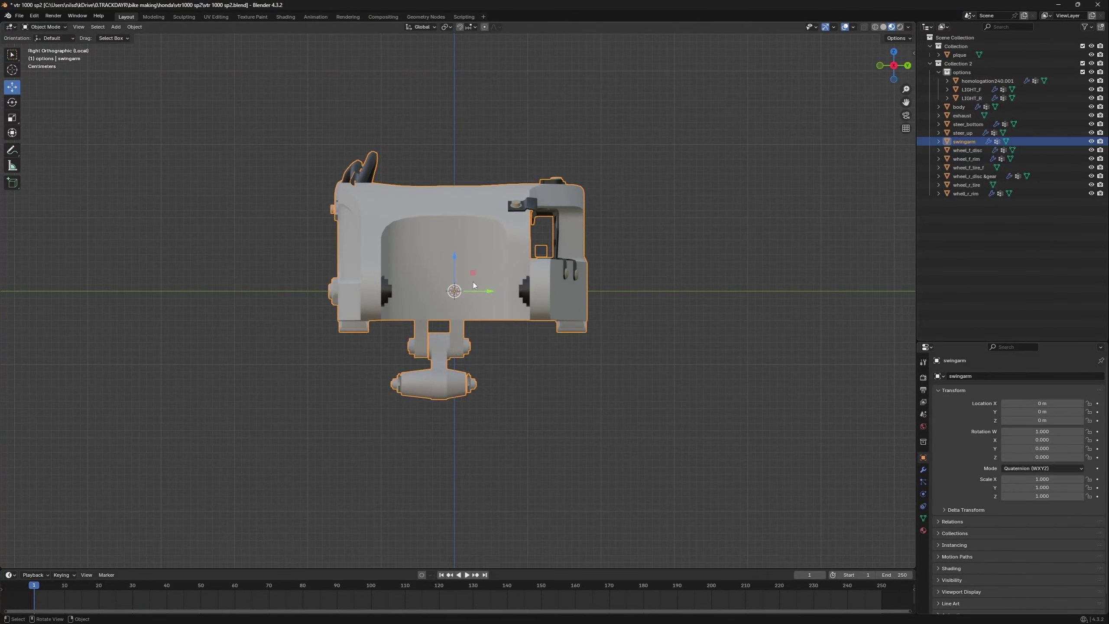
key("KP_7")
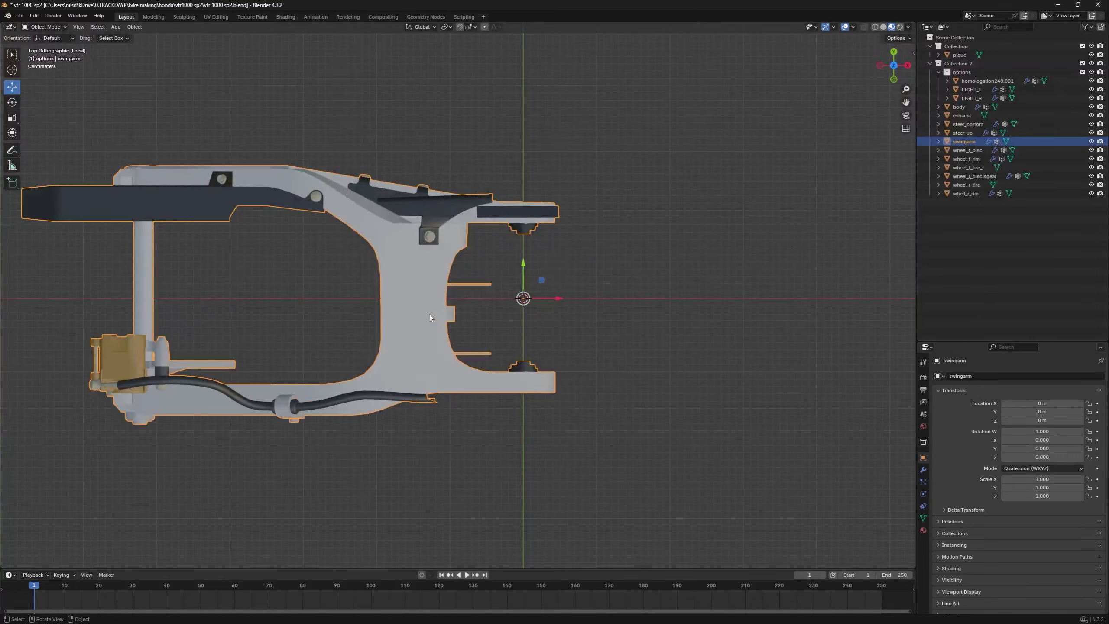
middle_click_drag(340, 292, 404, 278, "shift")
key("KP_Divide")
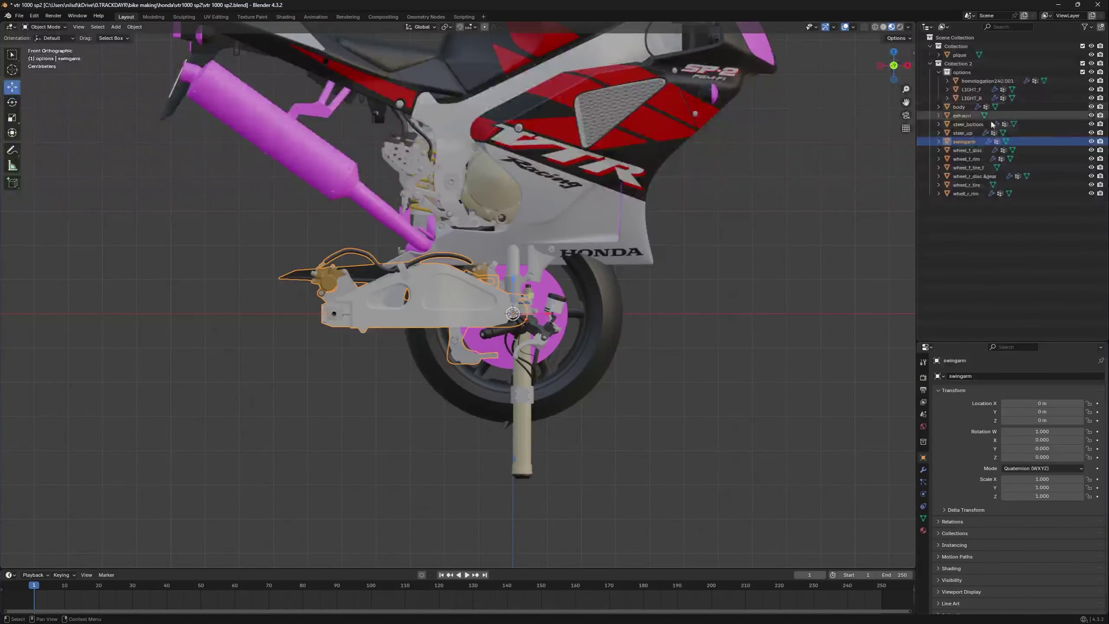
Isolate steer_up in local view and examine its steering pivot and origin in the top orthographic view
left_click(963, 134)
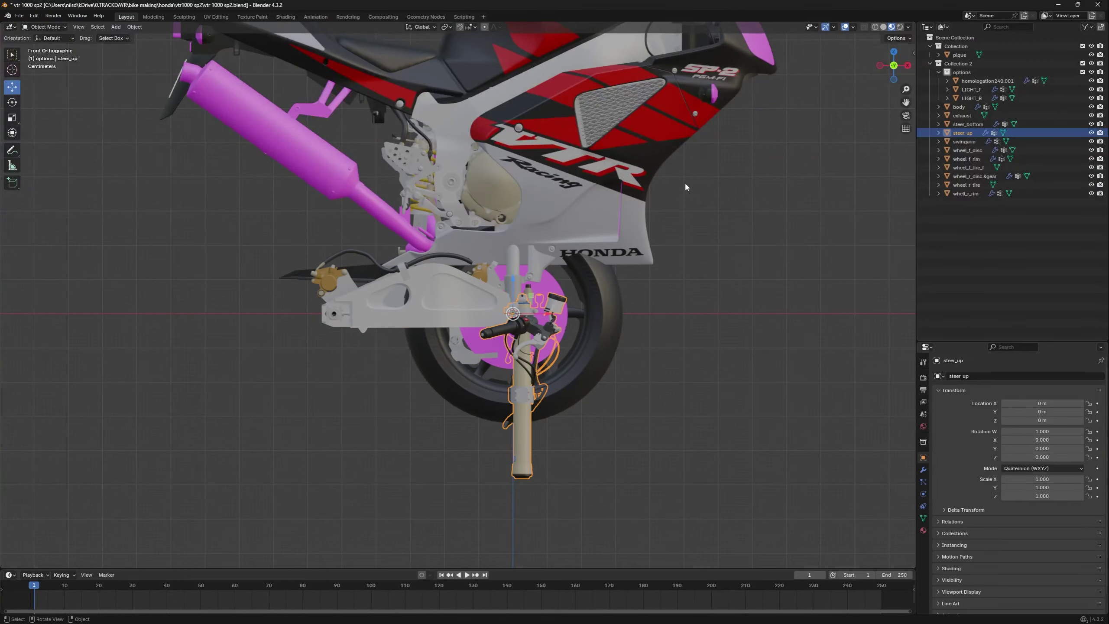
key("KP_Divide")
key("KP_7")
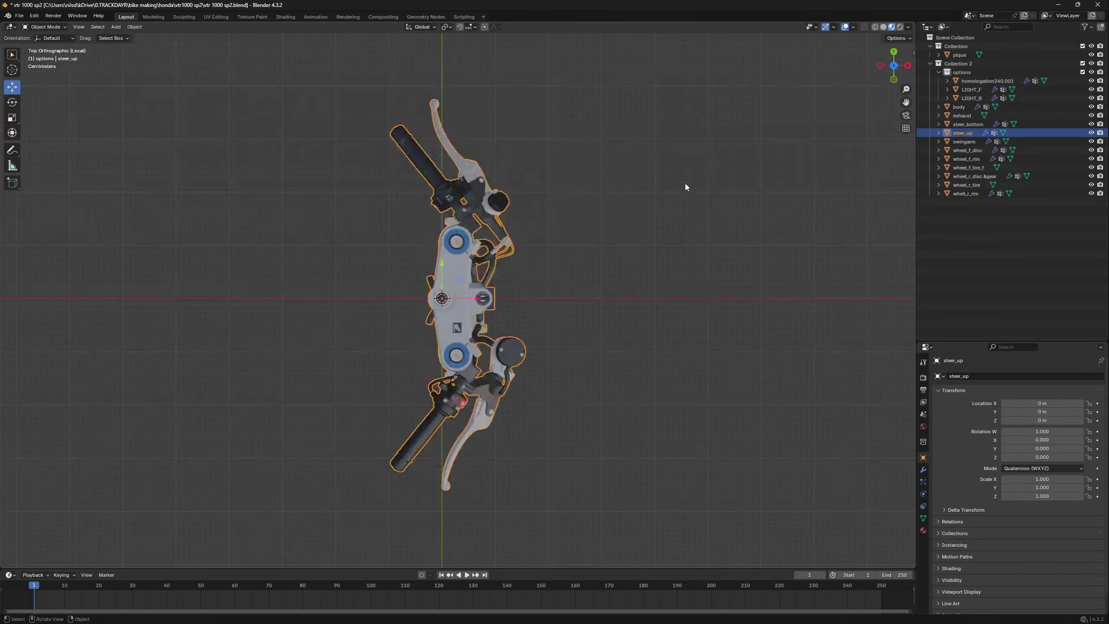
key("KP_Decimal")
scroll(429, 291, "up", 6)
scroll(572, 316, "down", 8)
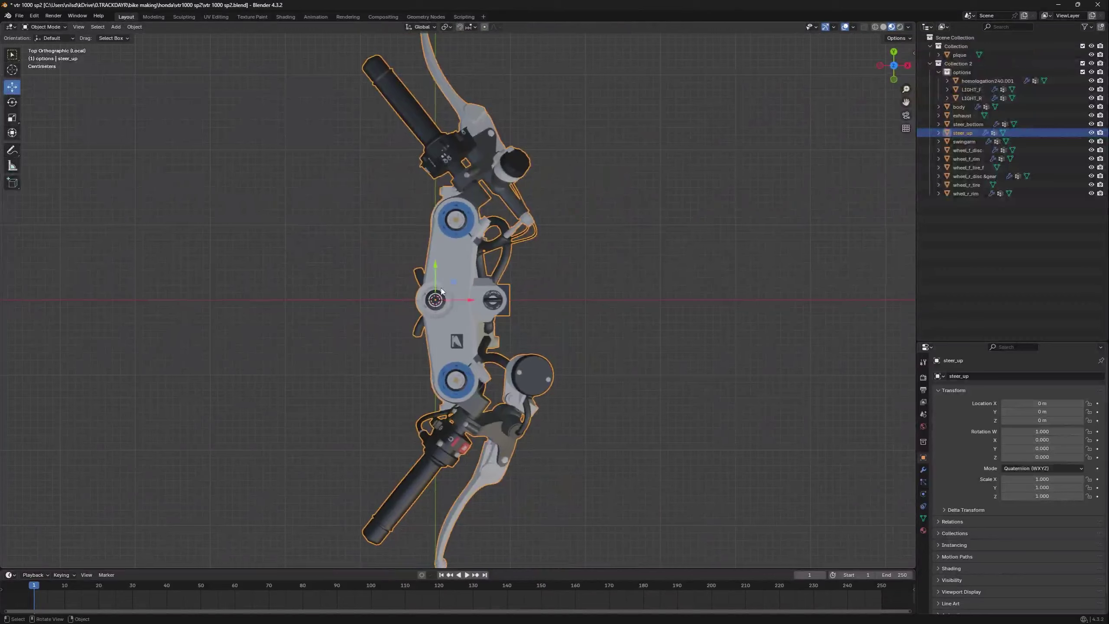
scroll(583, 306, "up", 2)
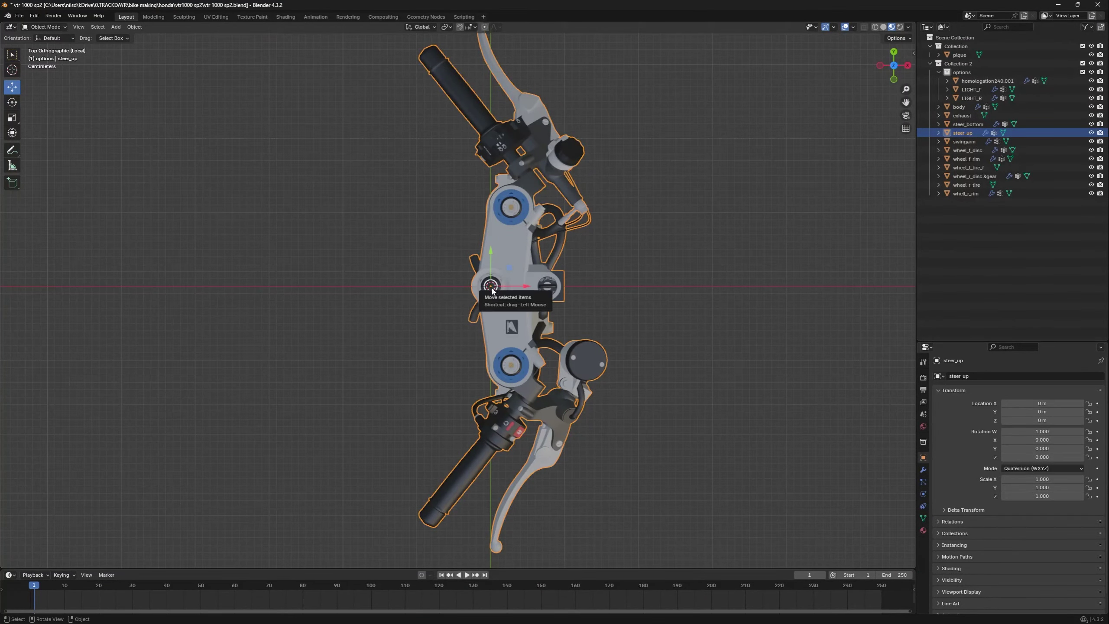
Examine steer_up at an angle and in the front orthographic view, and exit local view
middle_click_drag(505, 318, 505, 284)
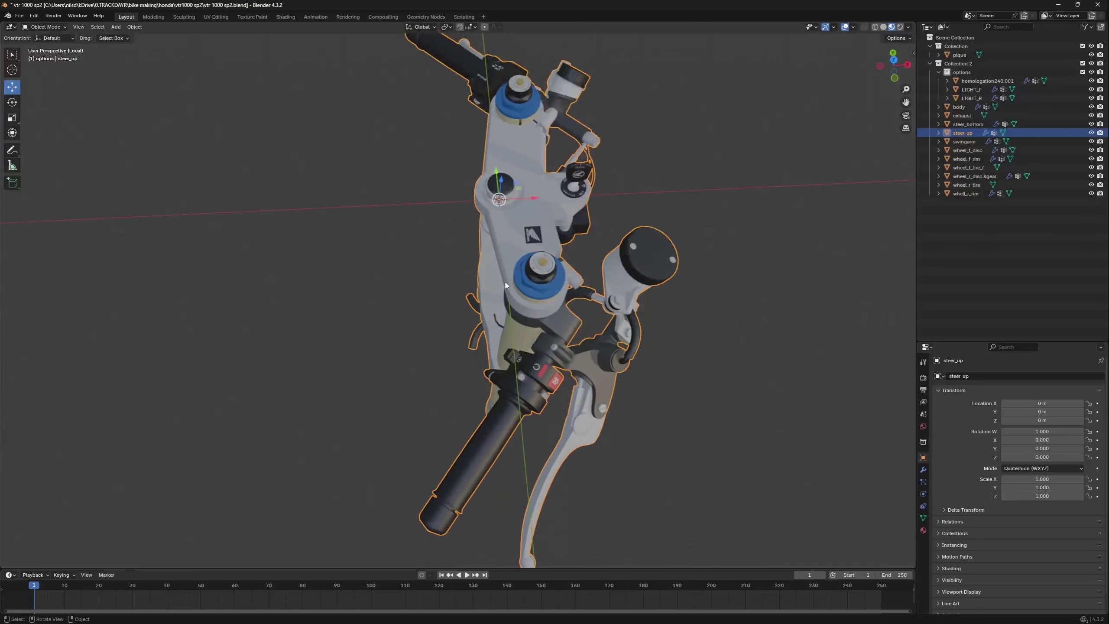
key("KP_1")
scroll(515, 291, "up", 1)
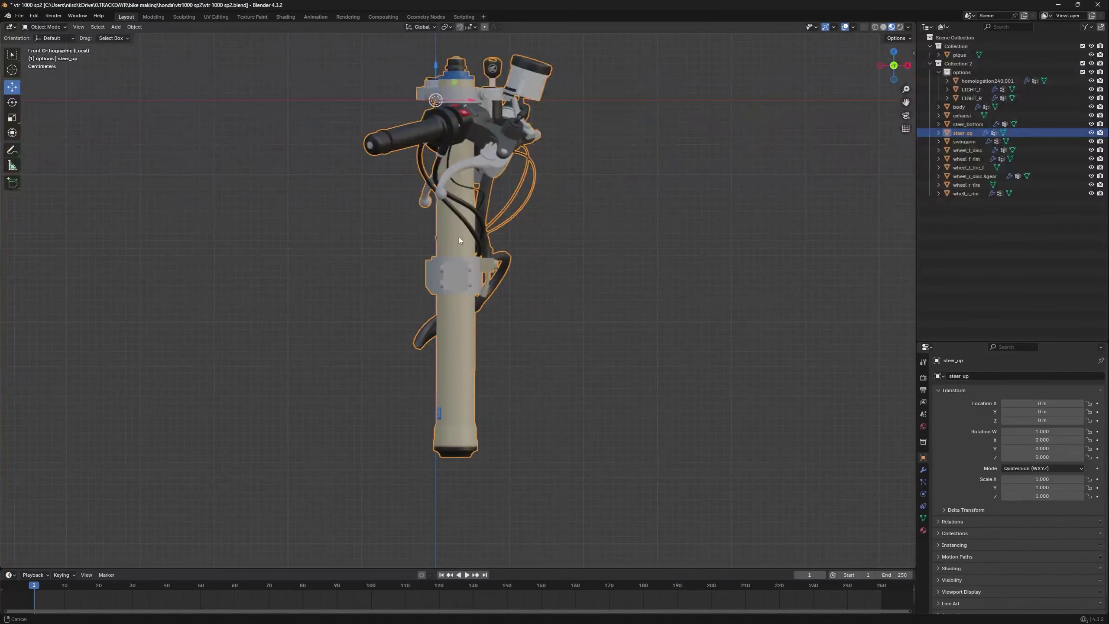
scroll(459, 274, "down", 2)
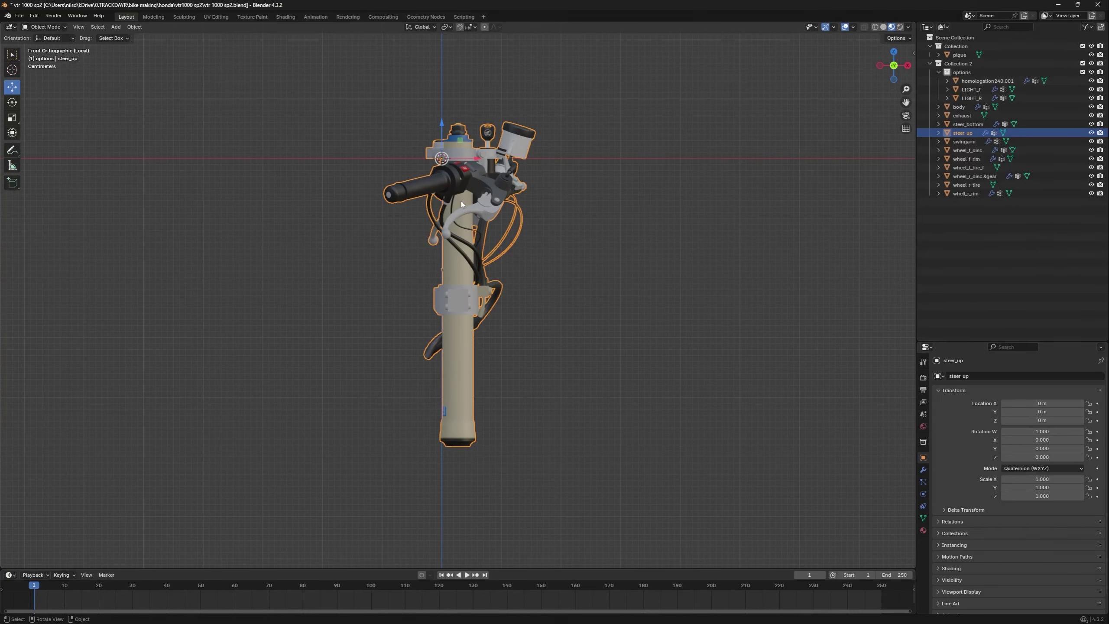
scroll(482, 318, "up", 1)
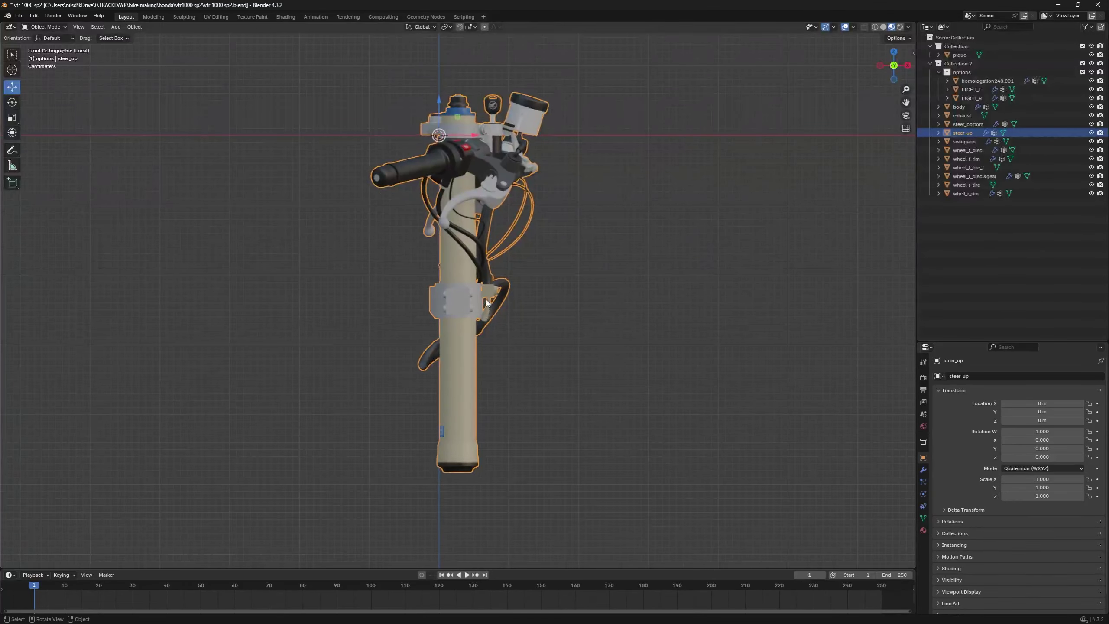
scroll(581, 226, "down", 1)
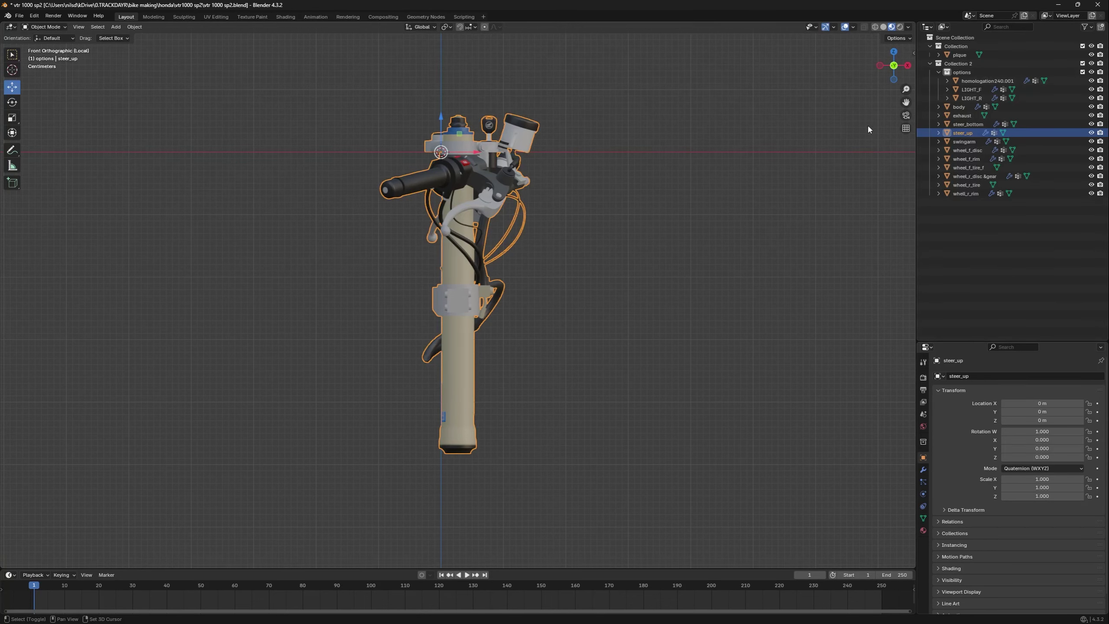
key("KP_Divide")
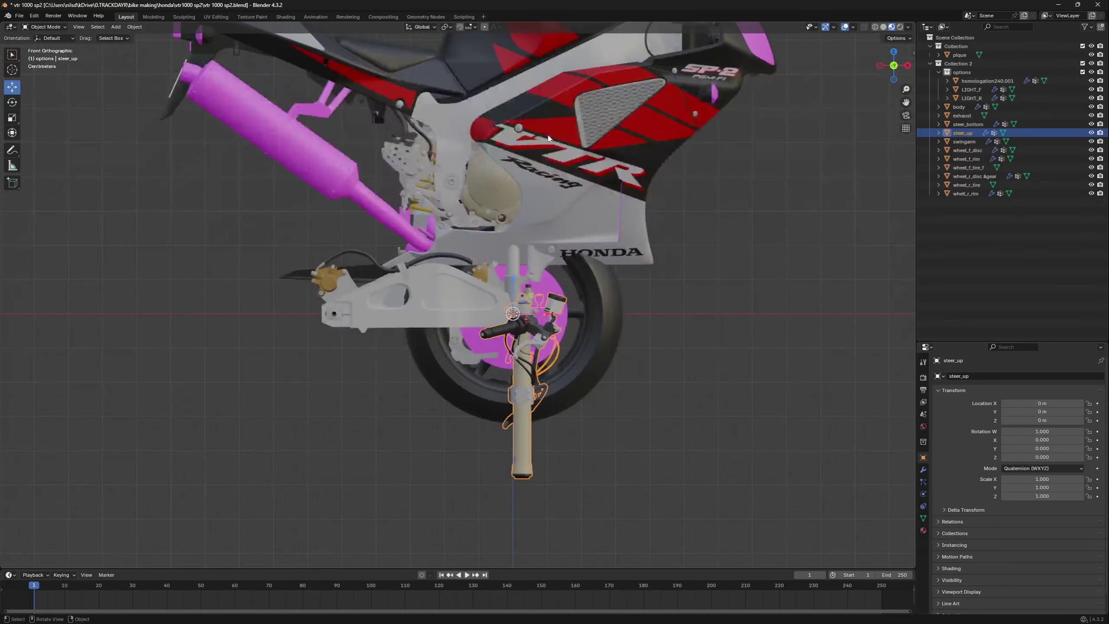
Isolate steer_bottom and examine its shape and axle origin in the front, right and top orthographic views
left_click(970, 123)
key("KP_Divide")
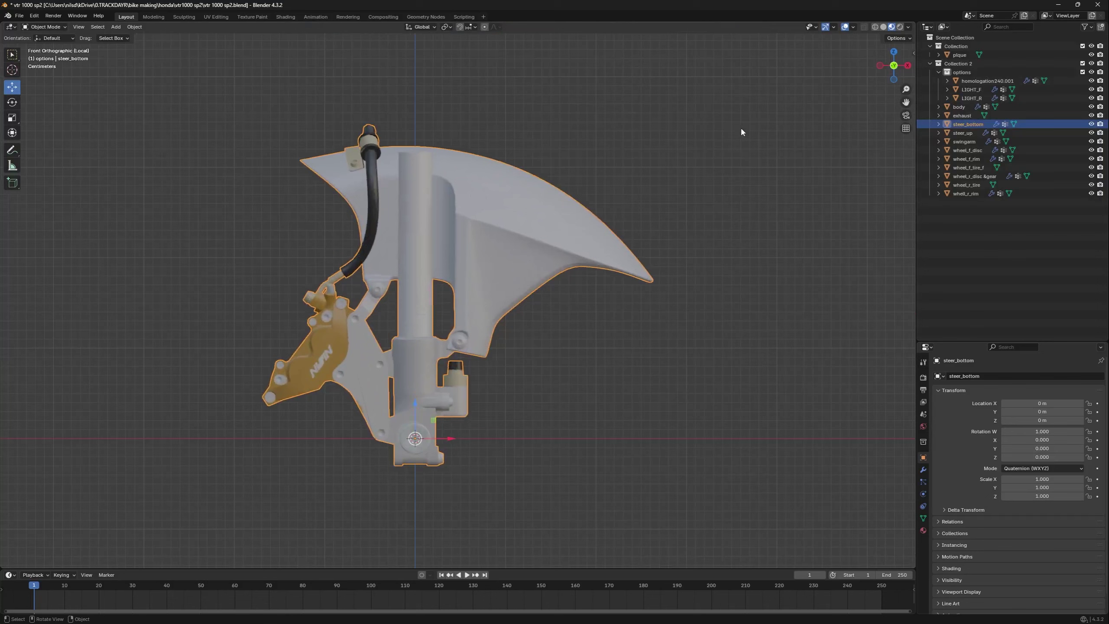
middle_click_drag(483, 213, 524, 199, "shift")
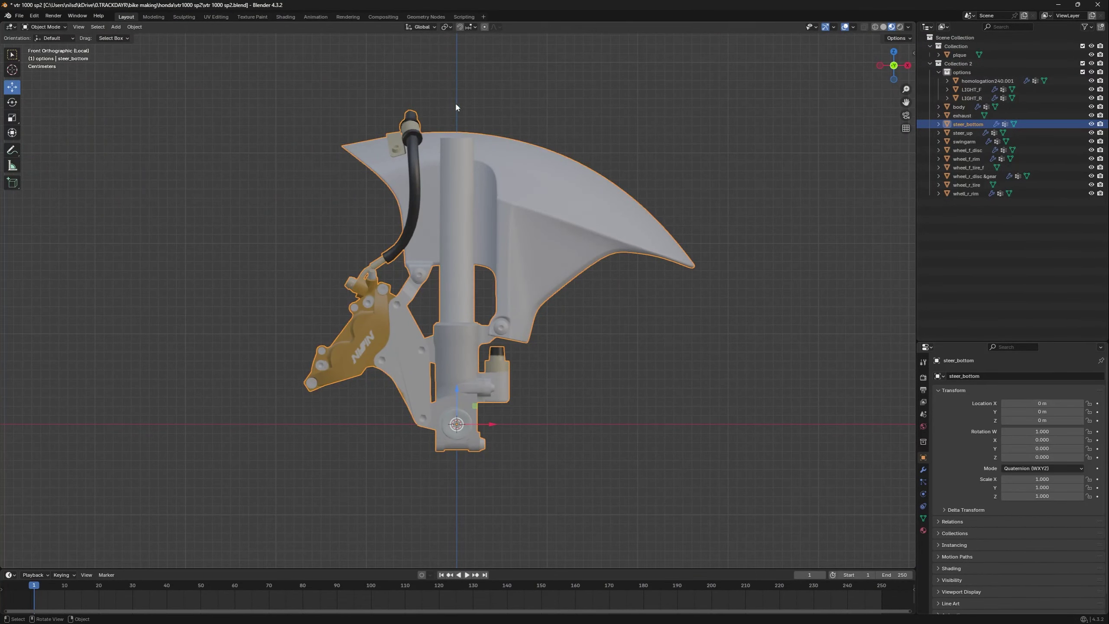
middle_click_drag(471, 425, 489, 343, "shift")
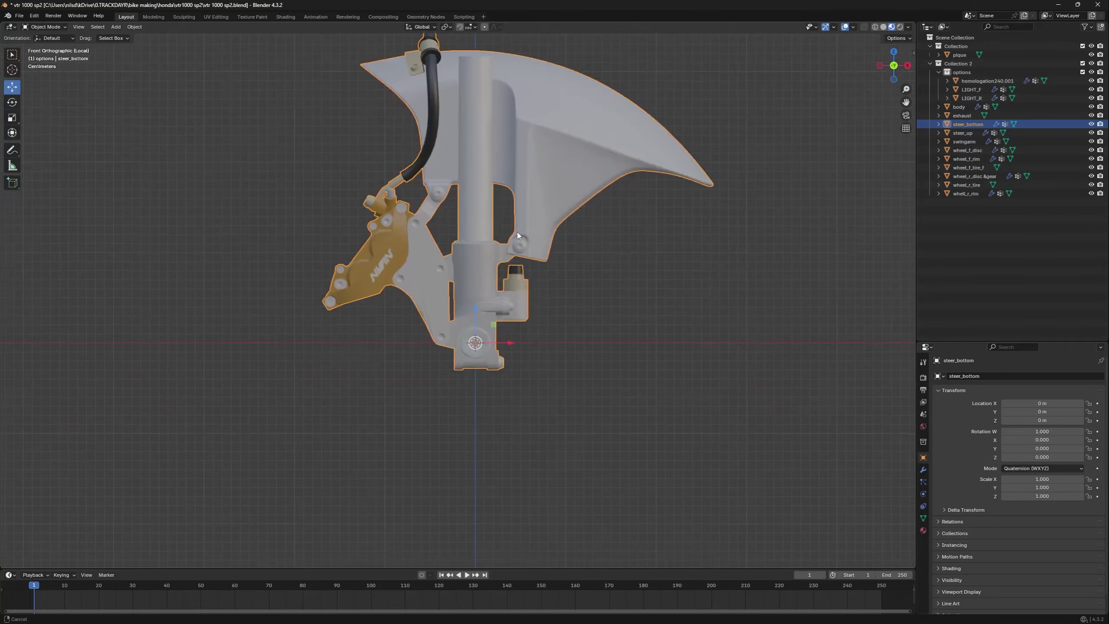
scroll(476, 333, "up", 2)
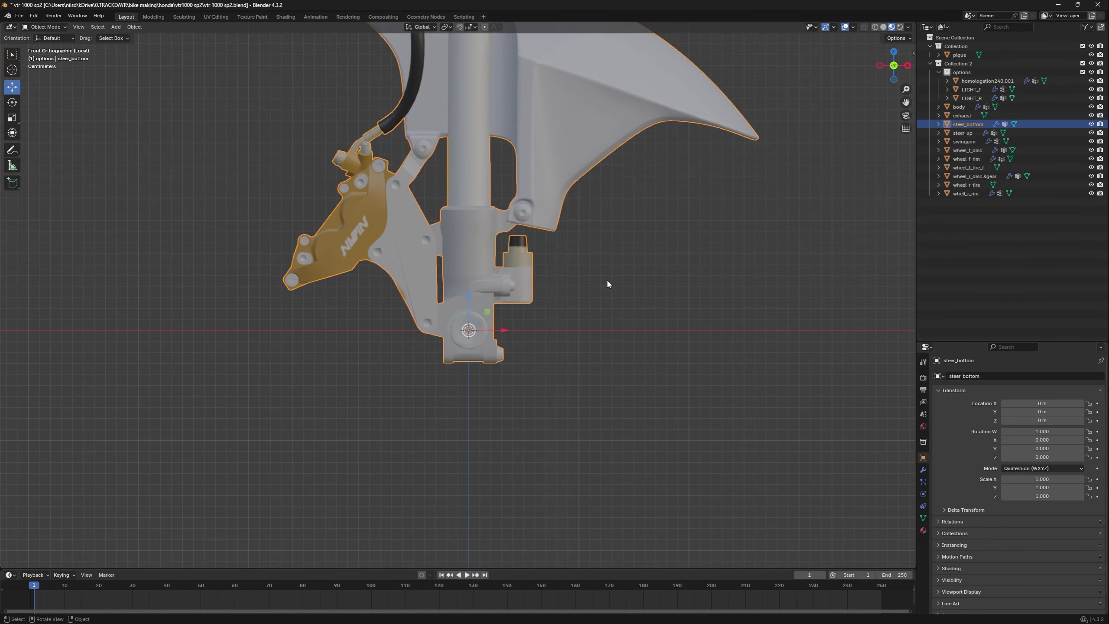
key("KP_3")
middle_click_drag(597, 217, 612, 360, "shift")
key("KP_7")
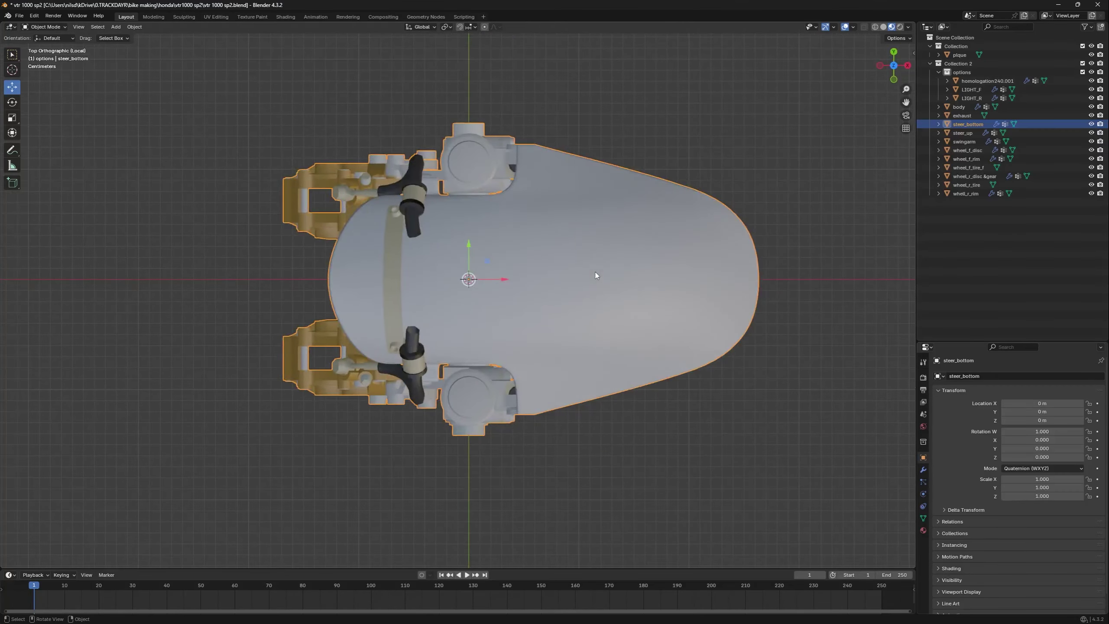
middle_click_drag(596, 276, 612, 267, "shift")
key("KP_1")
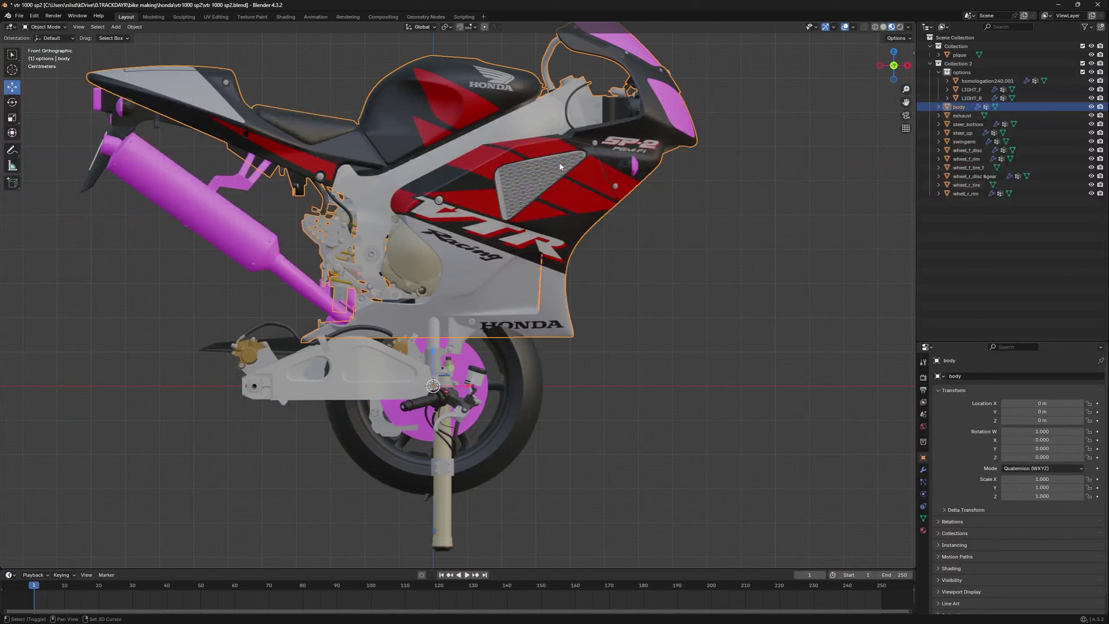
Examine the selected body part against the rest of the motorcycle in the front orthographic view
middle_click_drag(697, 245, 723, 291, "shift")
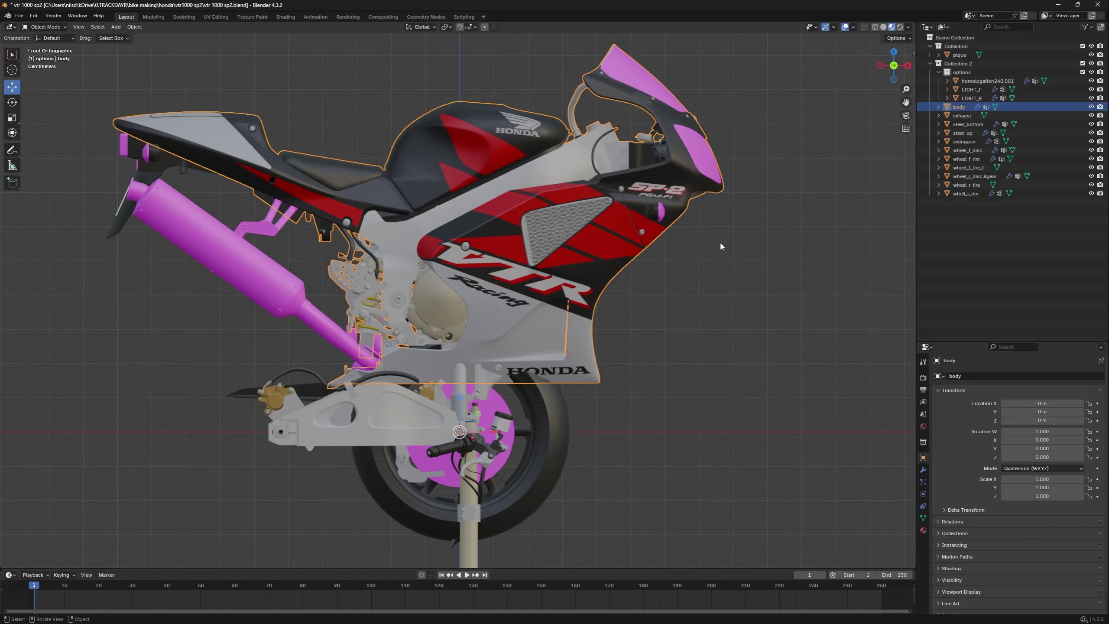
middle_click_drag(654, 322, 636, 280, "shift")
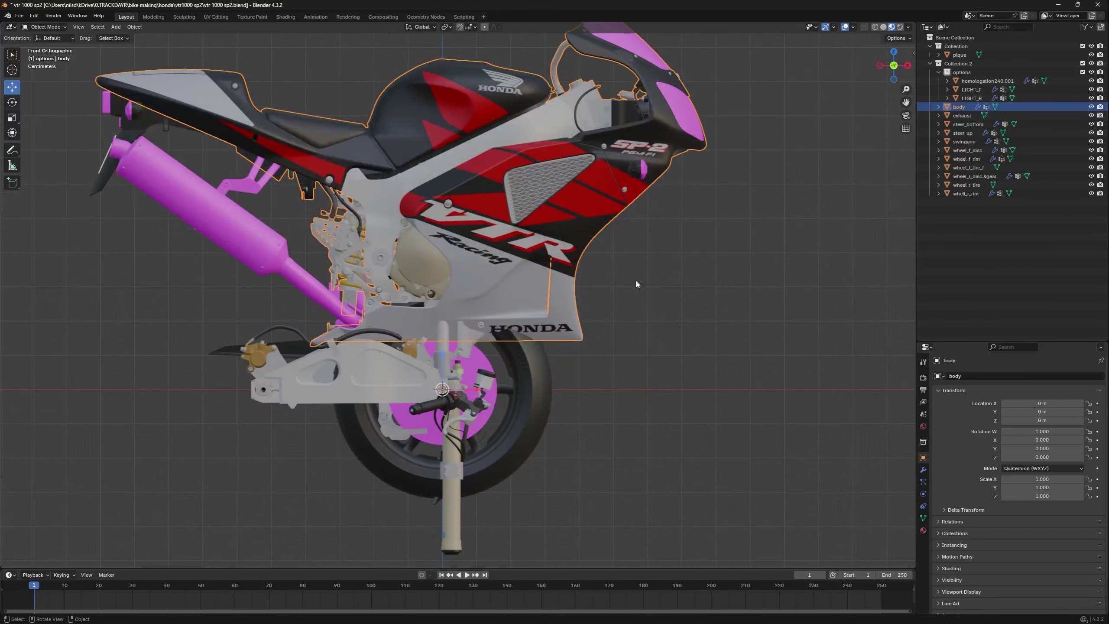
middle_click_drag(663, 242, 666, 287, "shift")
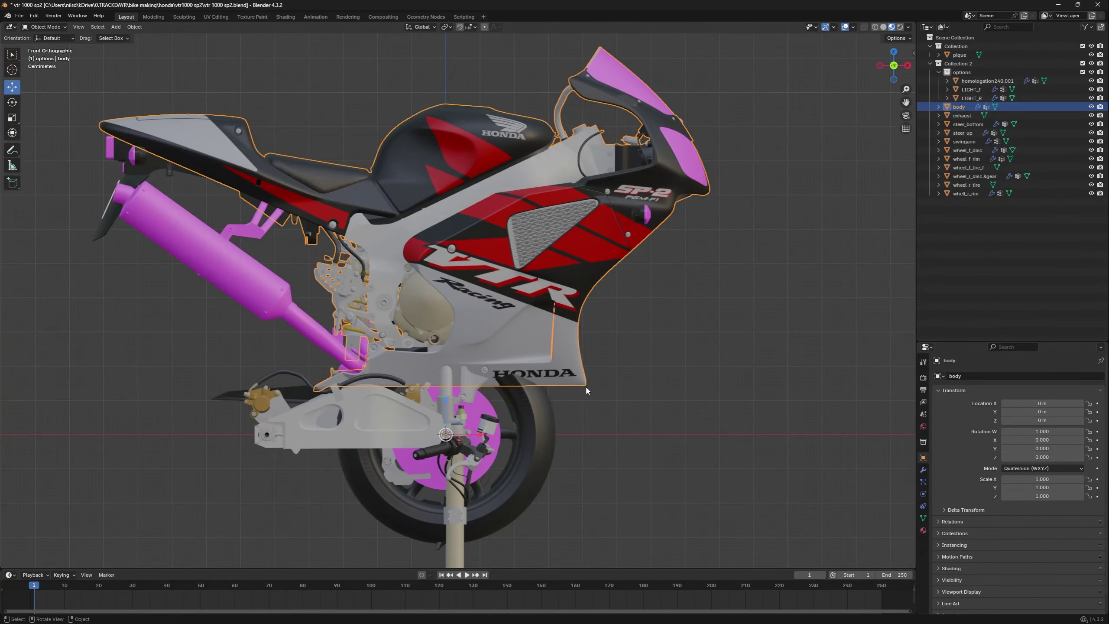
key("g")
right_click(603, 297)
key("g")
right_click(704, 250)
left_click(747, 250)
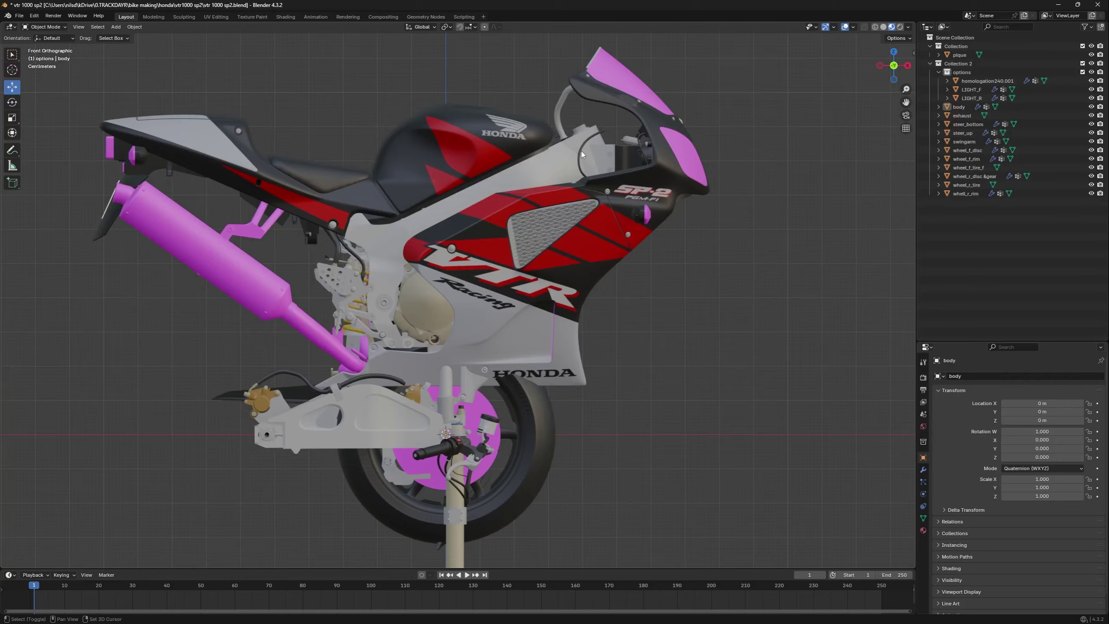
Highlight the parts around the front fairing, the body alone and homologation240.001 to check their extents, and clear the selection
middle_click_drag(573, 112, 596, 132, "shift")
left_click_drag(570, 92, 759, 259)
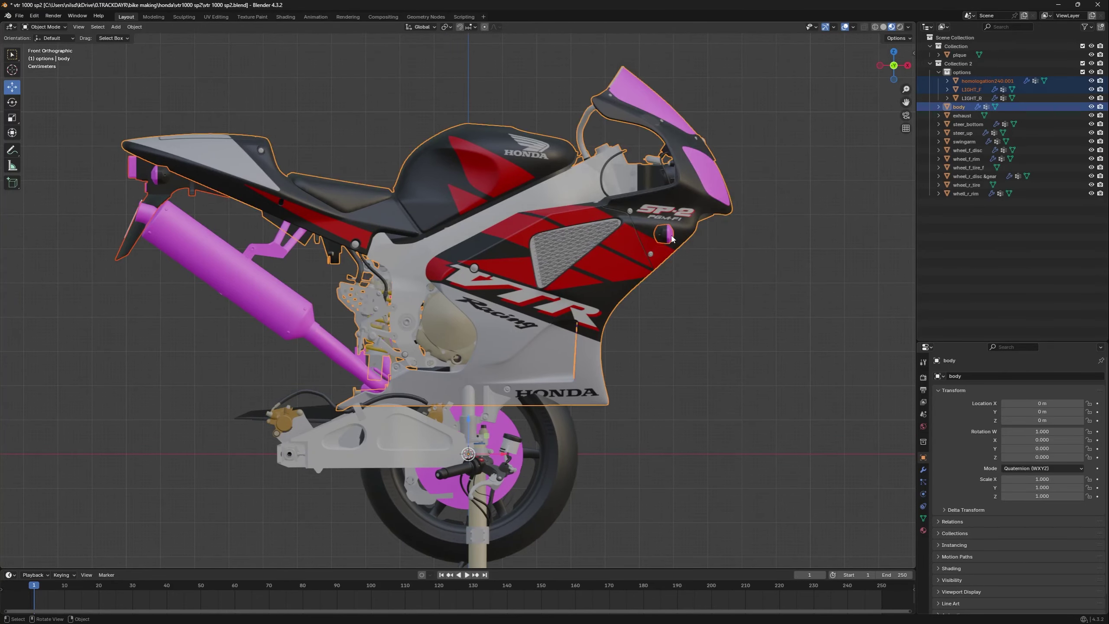
middle_click_drag(689, 274, 669, 248, "shift")
left_click(508, 279)
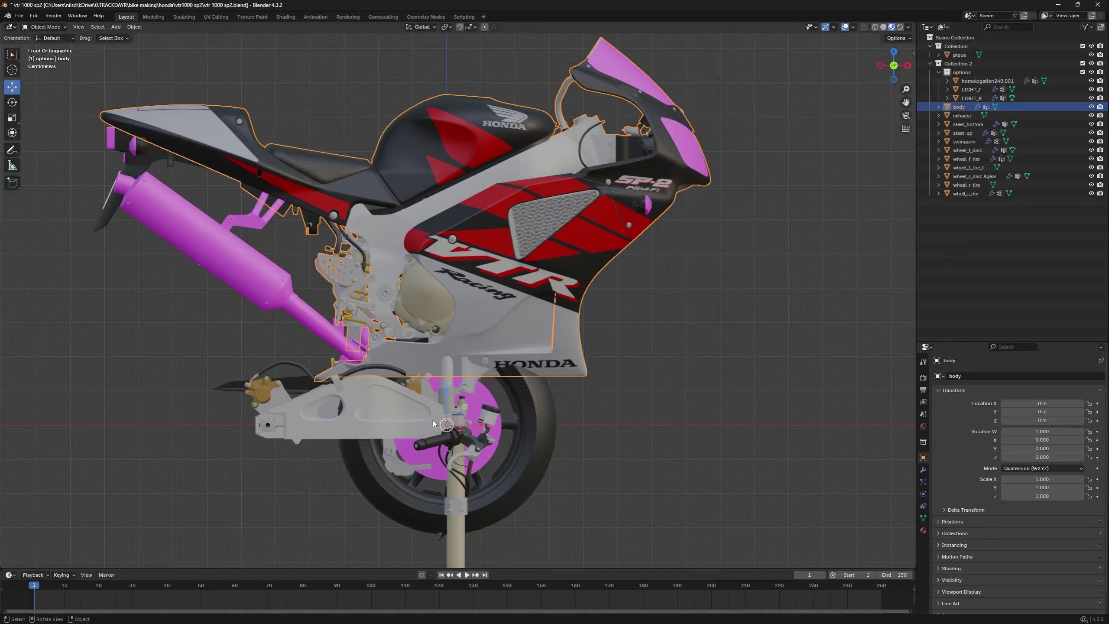
left_click(144, 168)
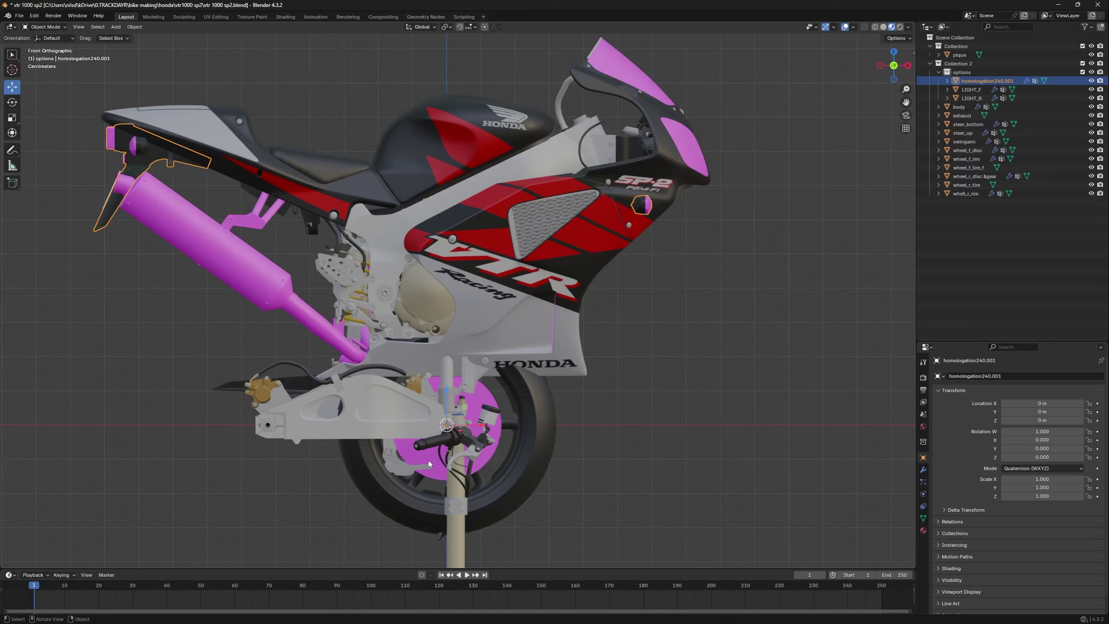
left_click(730, 309)
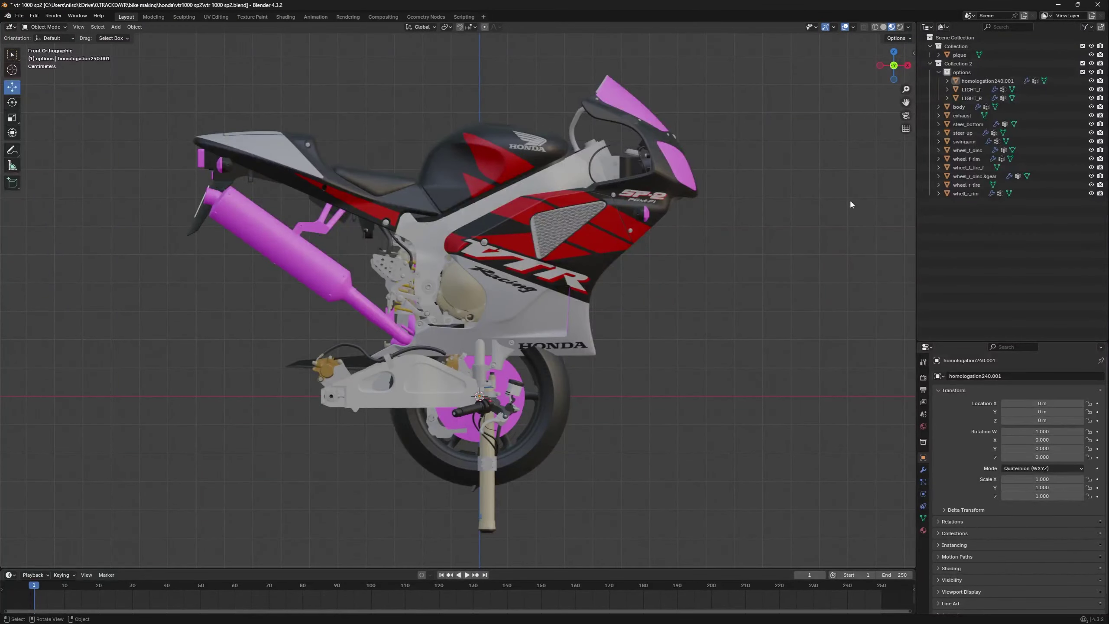
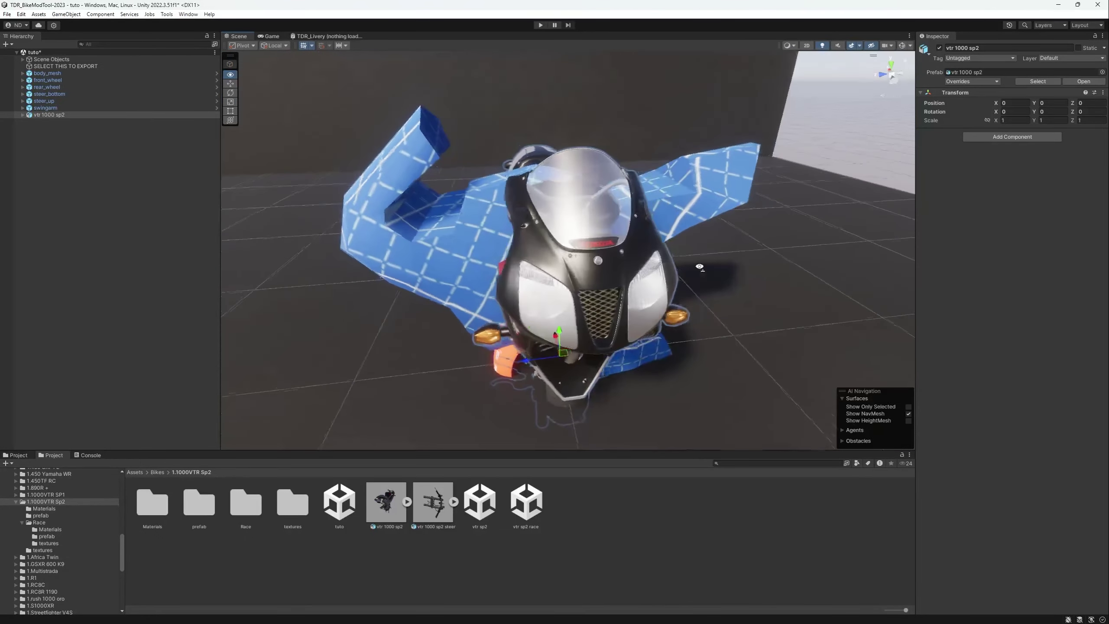
In Unity, expand vtr 1000 sp2, select all its parts from body to the rear wheel rim, and set their Y rotation to 90
left_click(23, 115)
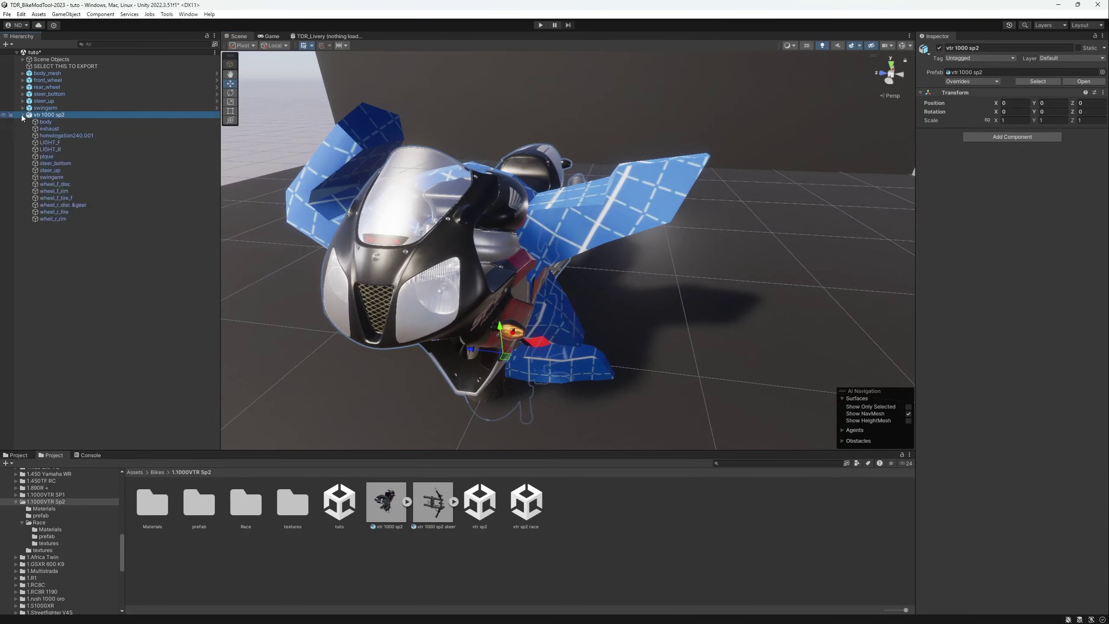
left_click(48, 122)
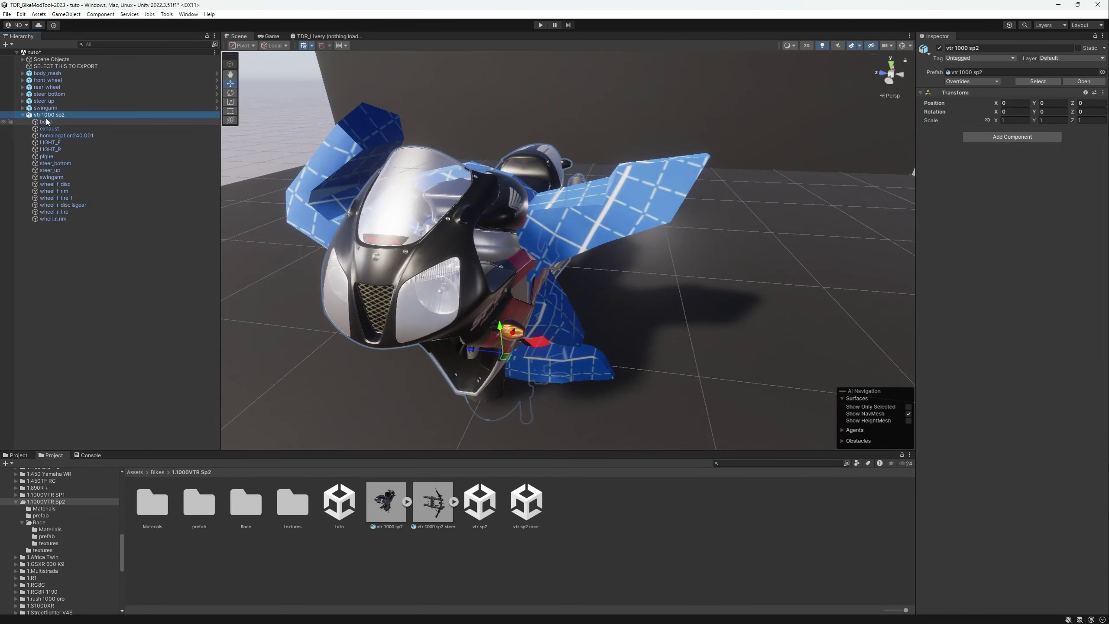
left_click(89, 219, "shift")
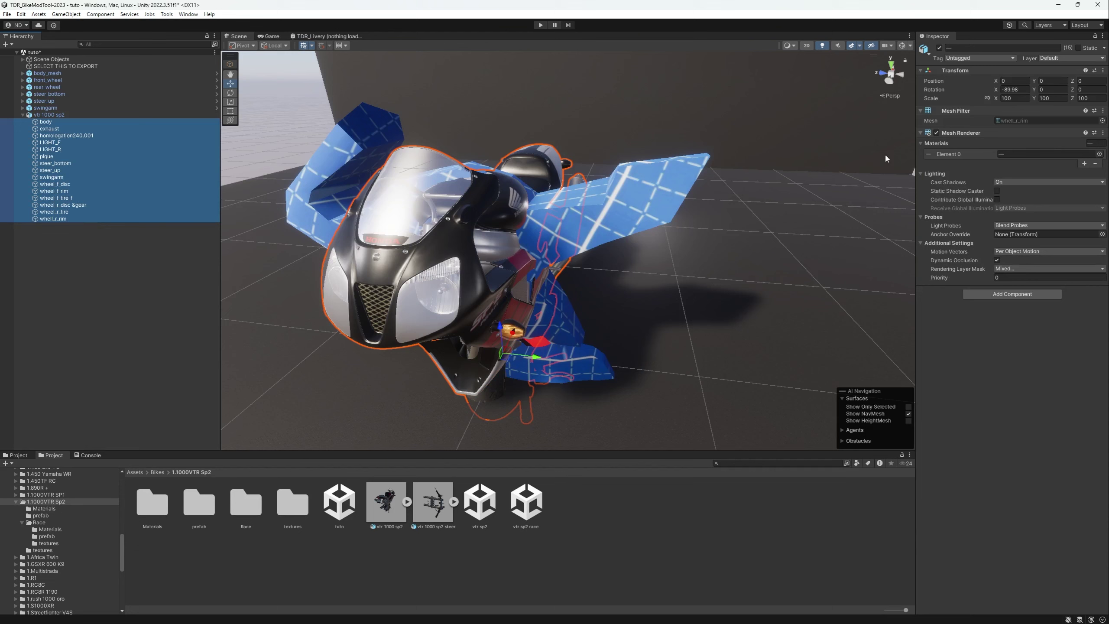
left_click(1053, 90)
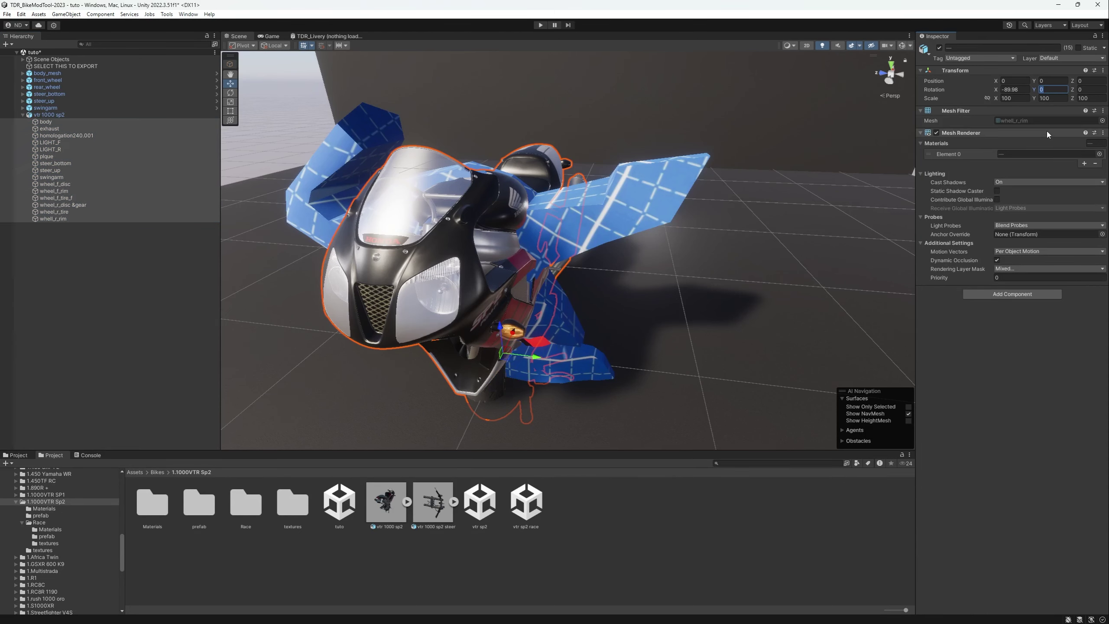
type("90")
key("Return")
Set the X rotation of all selected motorcycle parts to -90, clear the selection and check their alignment with the blue template
scroll(523, 205, "up", 5)
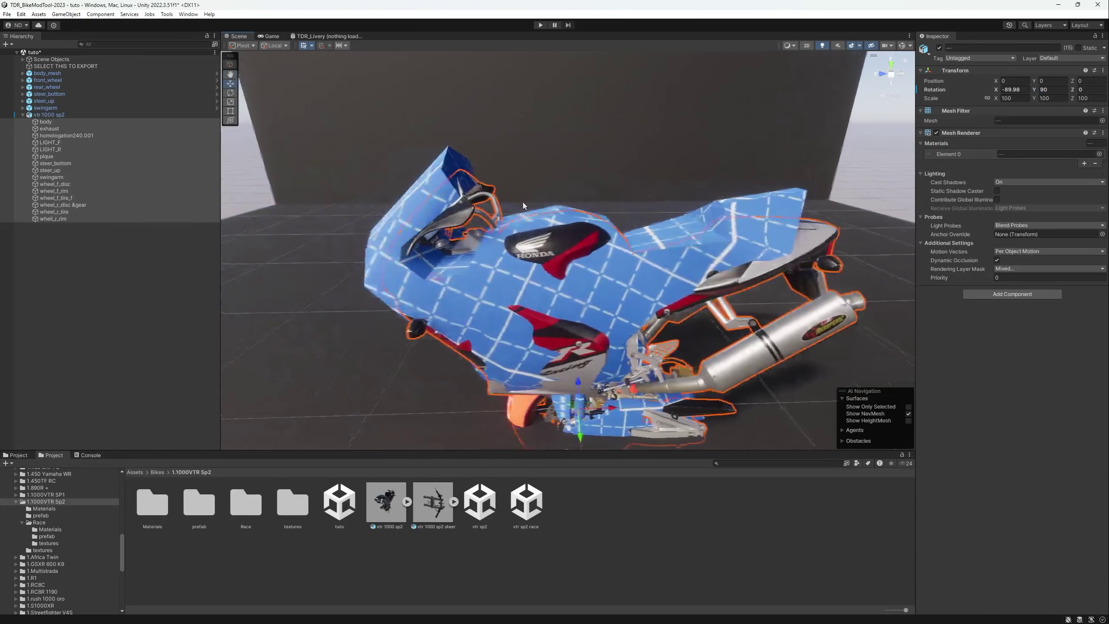
left_click(1013, 90)
type("-90")
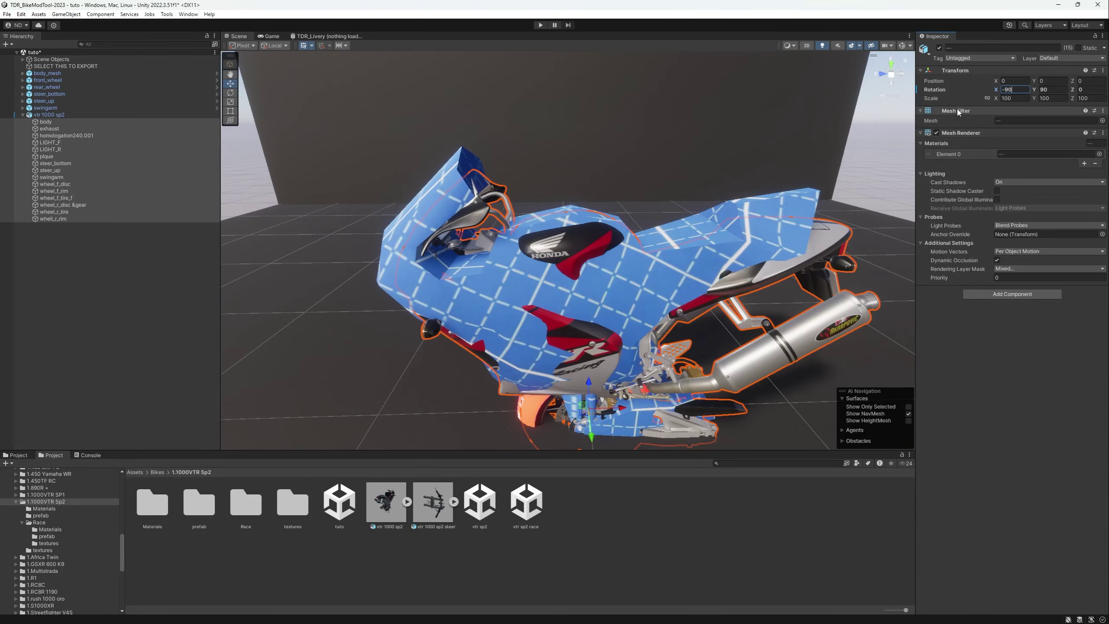
left_click(145, 266)
right_click_drag(322, 208, 205, 206)
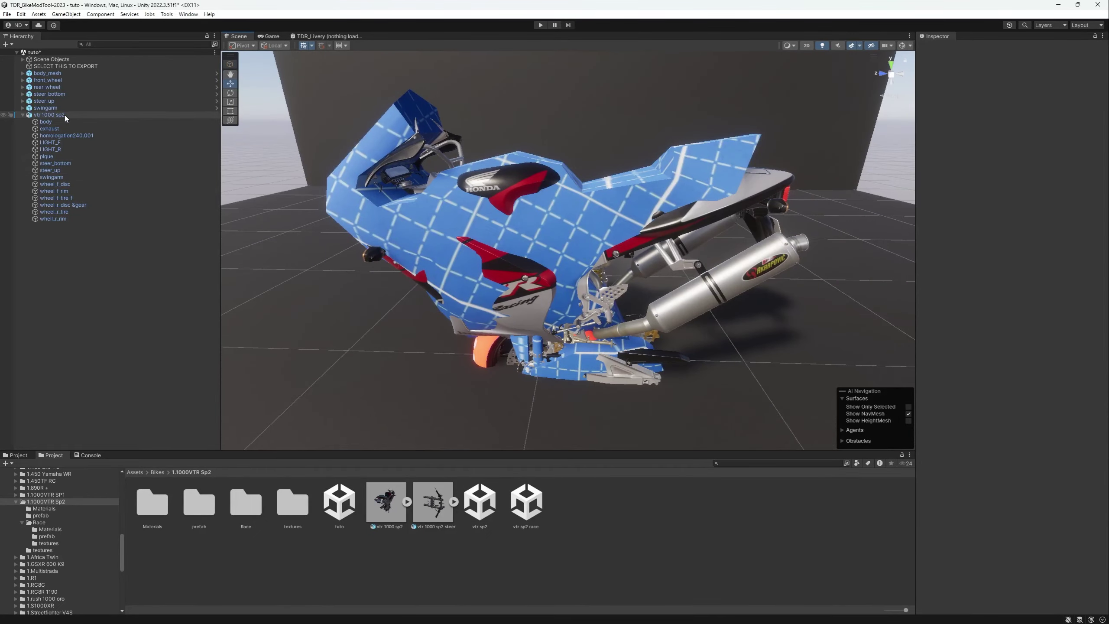
Open the Livery material in the VTR Sp2 Materials folder and clear its mask map
double_click(151, 503)
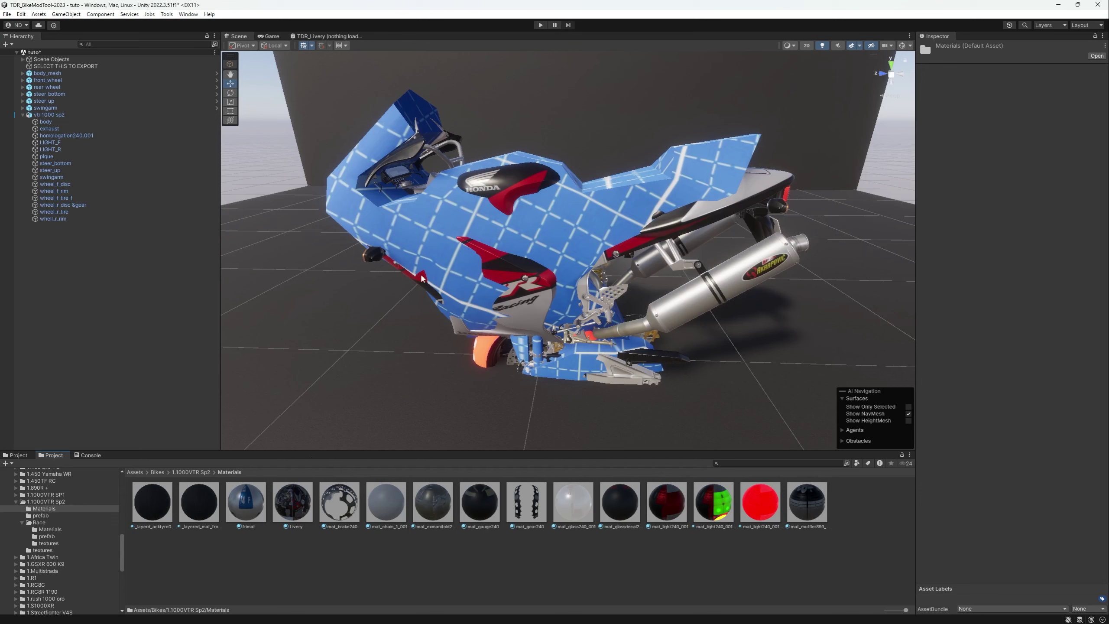
left_click(304, 506)
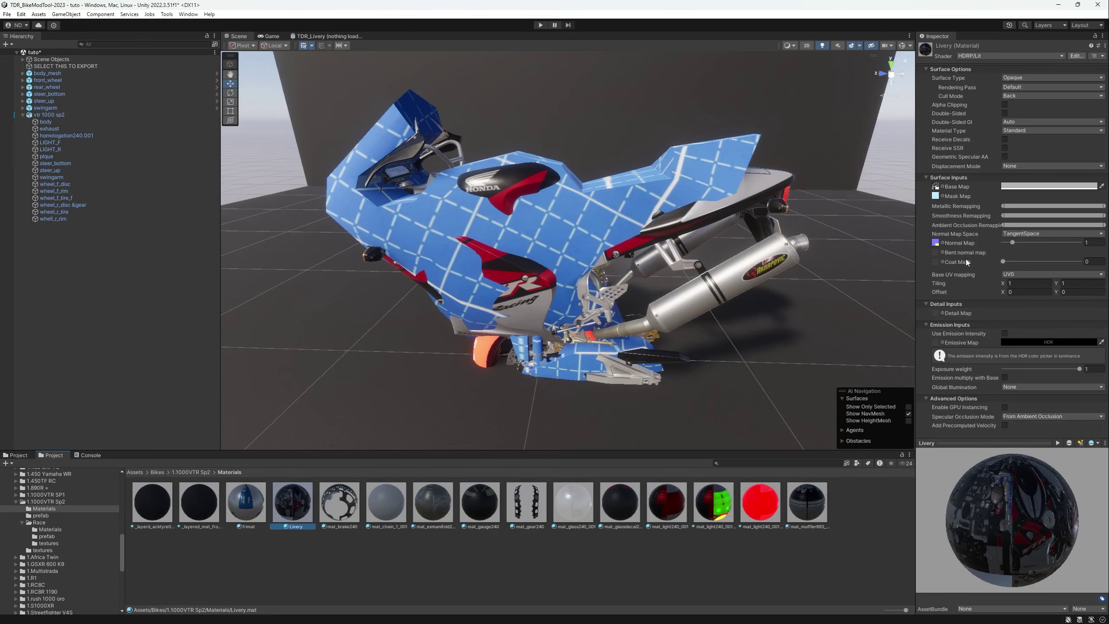
left_click(960, 200)
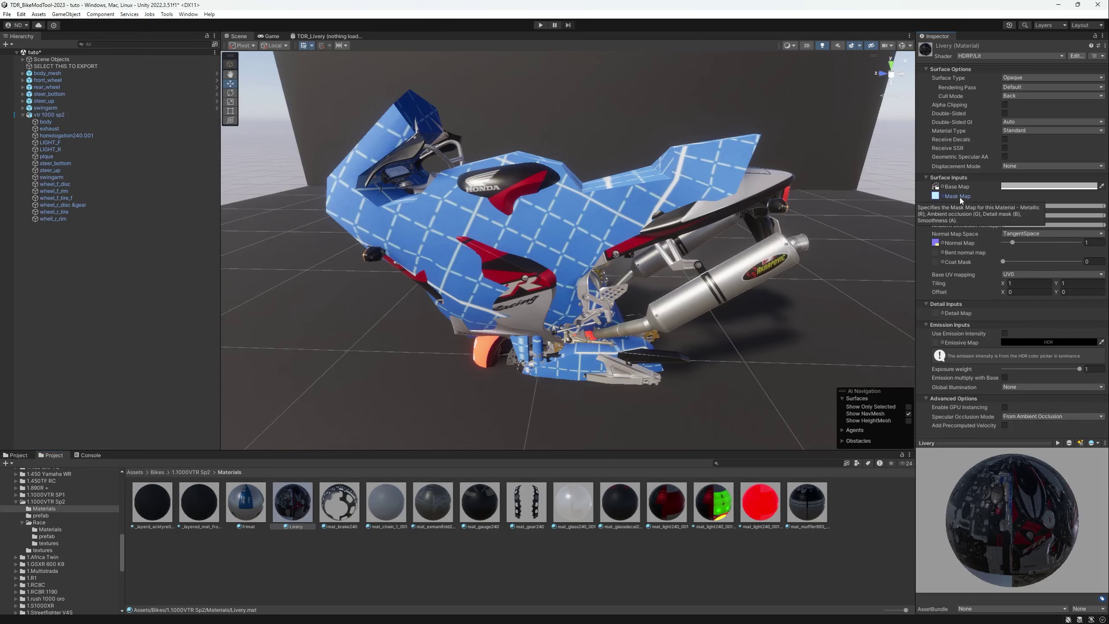
key("Delete")
mouse_move(568, 236)
right_mouse_down()
mouse_move(576, 245)
mouse_move(558, 241)
right_mouse_up()
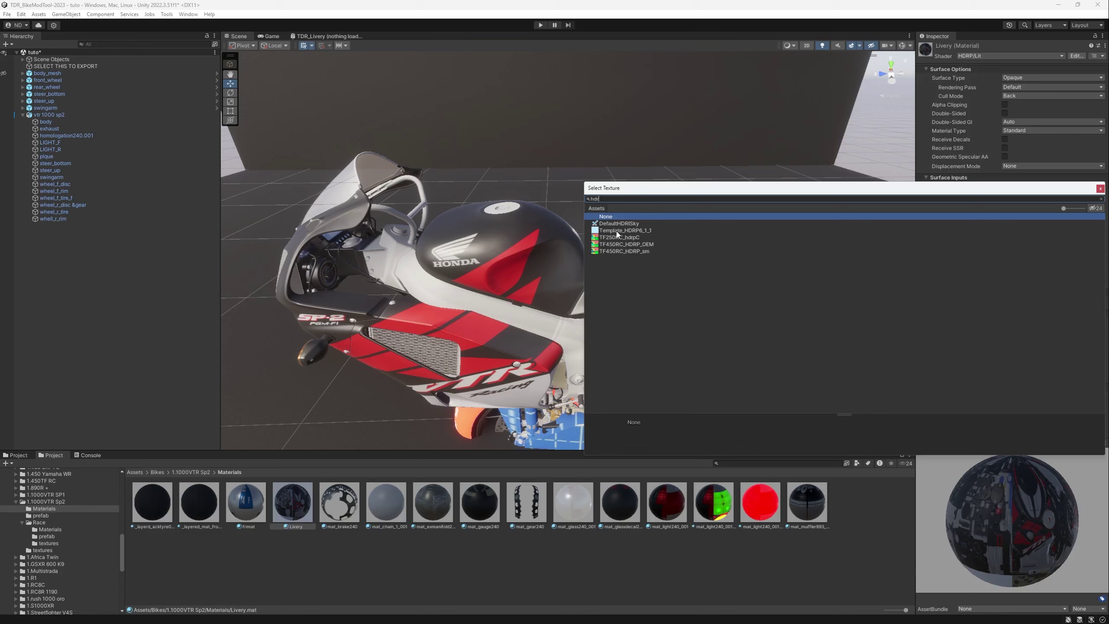
Search the textures for "maskmap" and try MaskMap as the Livery material's mask map
left_click_drag(618, 188, 697, 181)
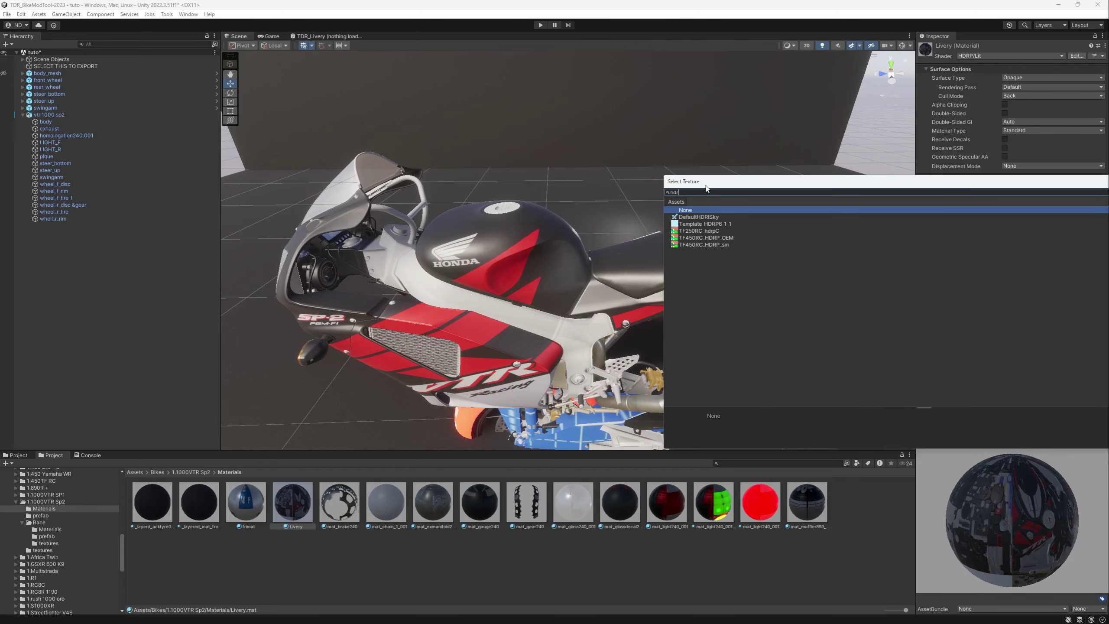
key("BackSpace")
key("BackSpace")
type("m")
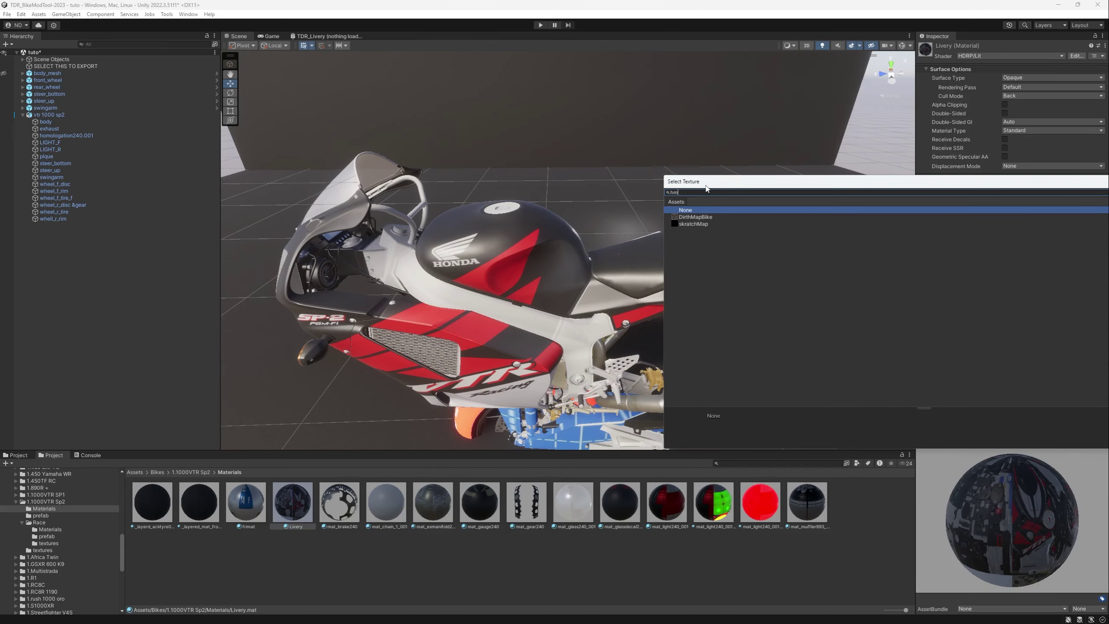
key("BackSpace")
key("BackSpace")
type("mask")
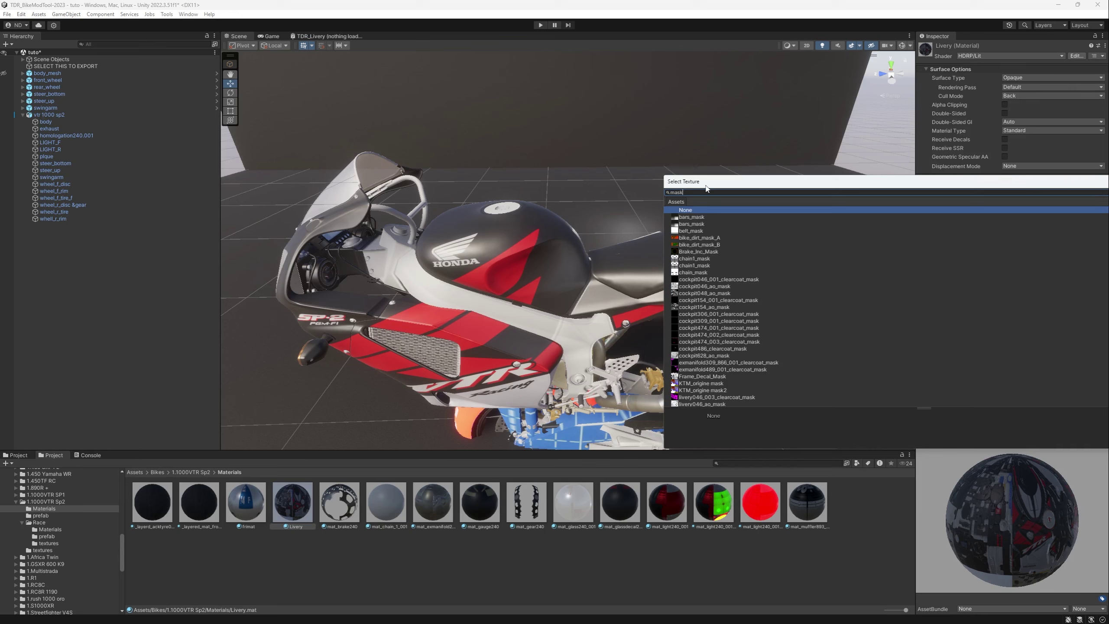
type("map")
left_click(695, 217)
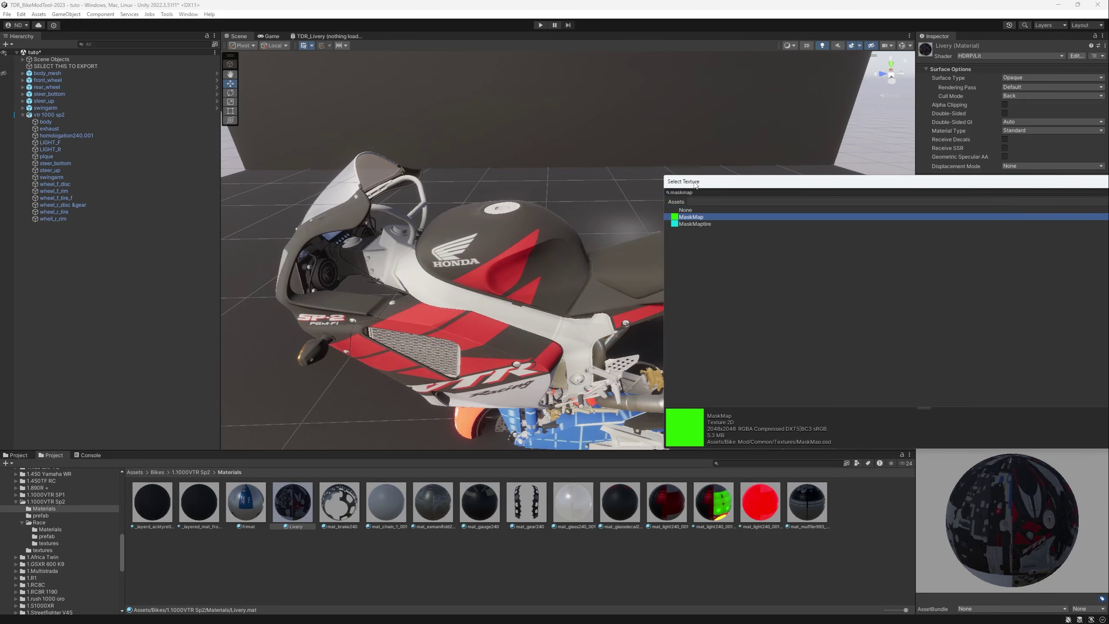
left_click_drag(694, 185, 761, 270)
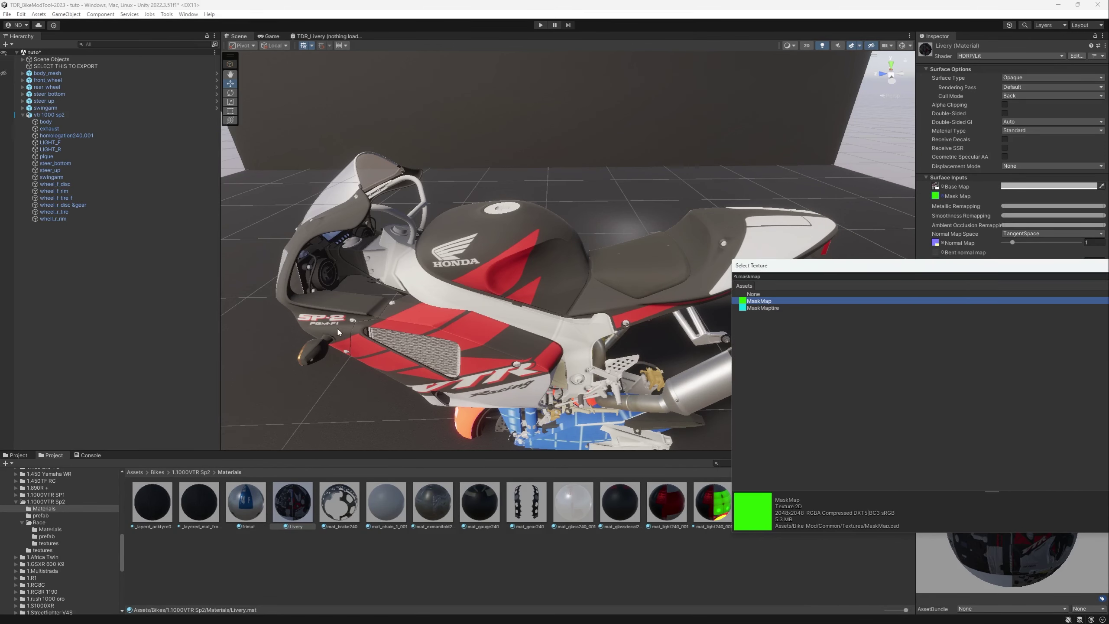
Search the textures for the HDRP template and assign Template_HDRP8_1_1 as the Livery material's mask map
left_click(767, 278)
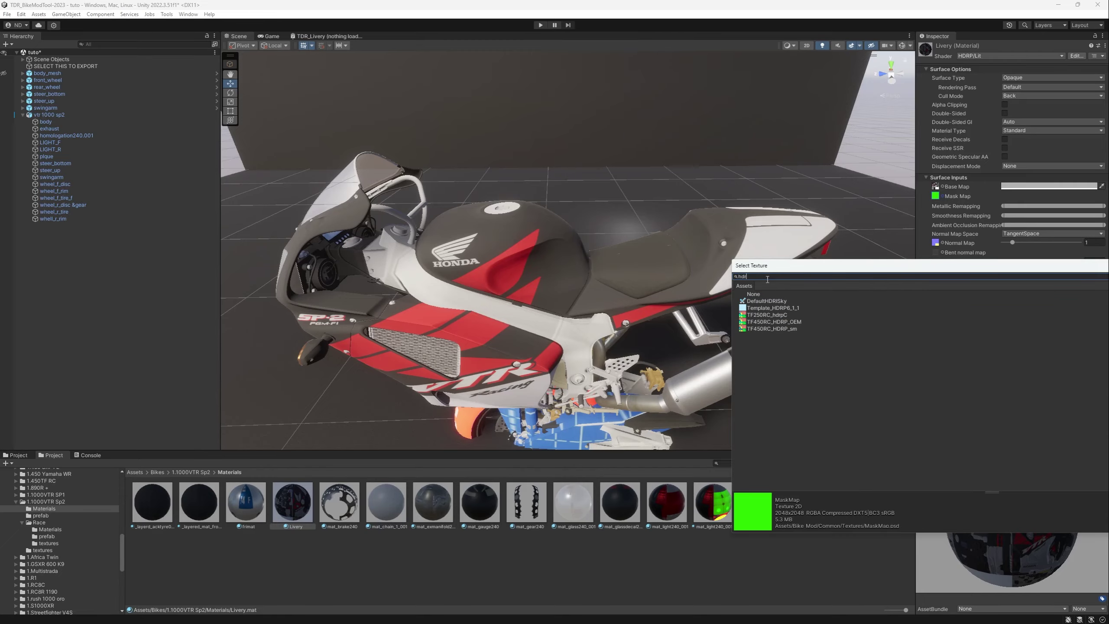
double_click(771, 309)
left_click_drag(771, 305, 582, 265, "alt")
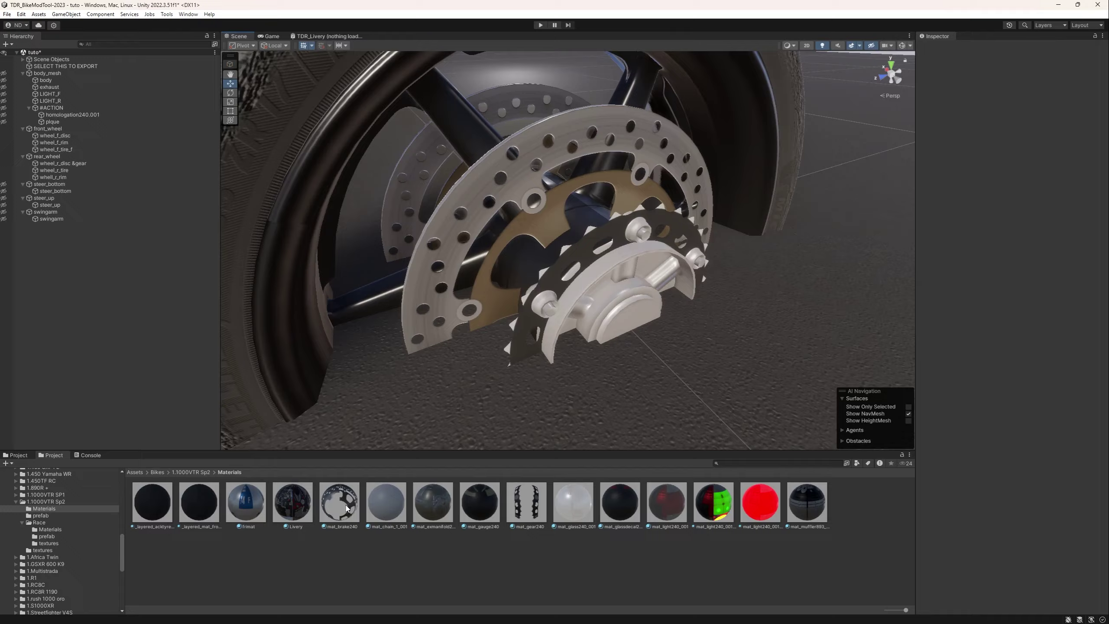
Switch alpha clipping off and back on for mat_brake240 to compare its effect on the brake discs
left_click(347, 506)
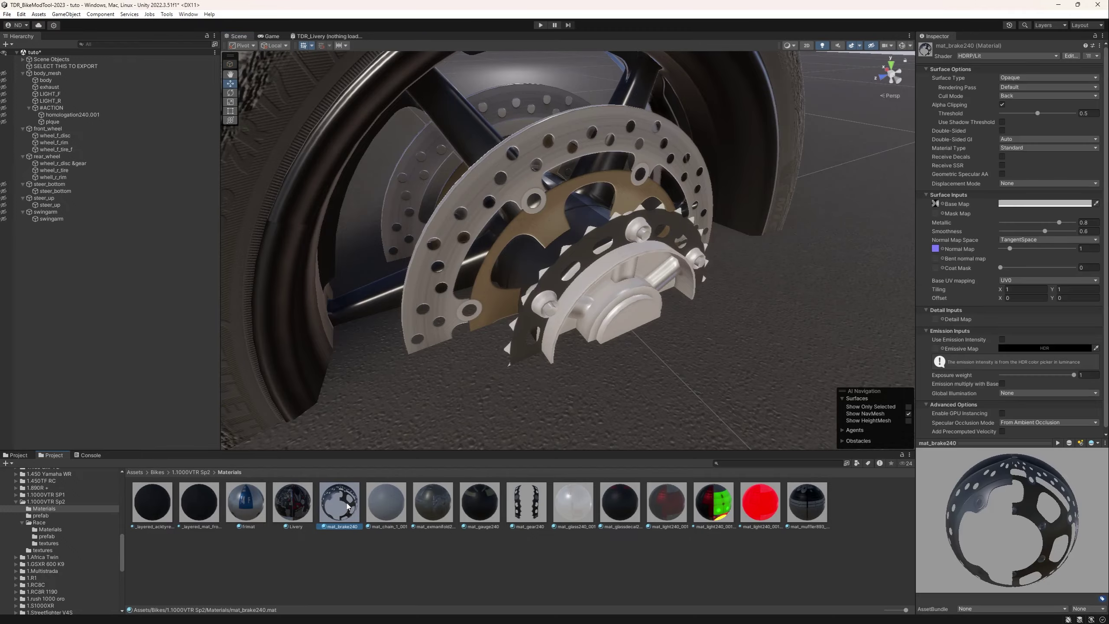
left_click_drag(468, 277, 634, 254, "alt")
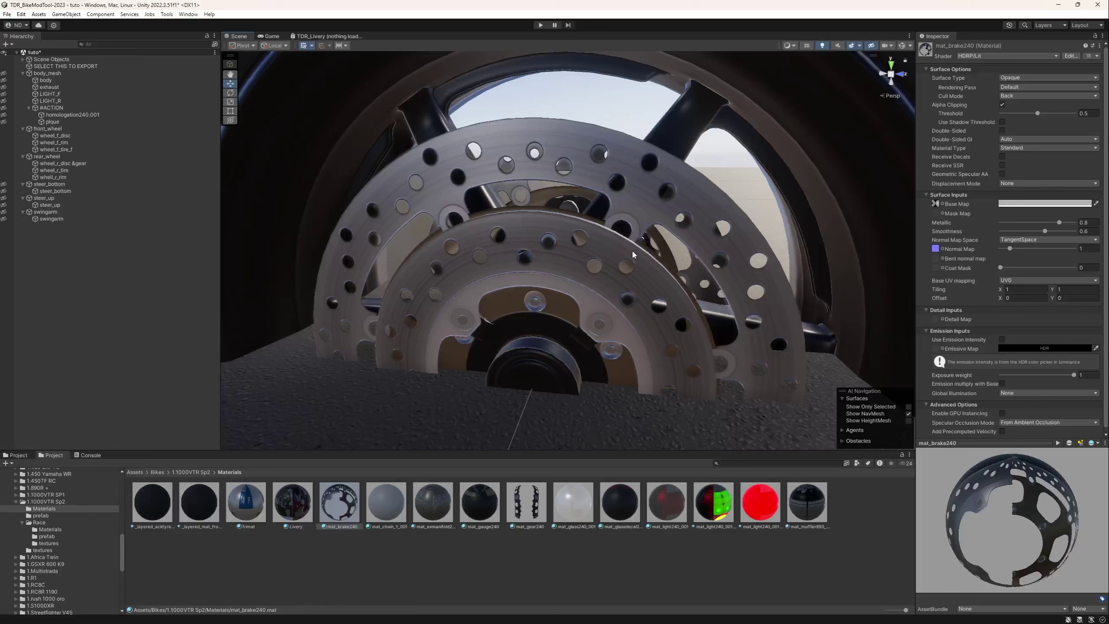
left_click(1004, 105)
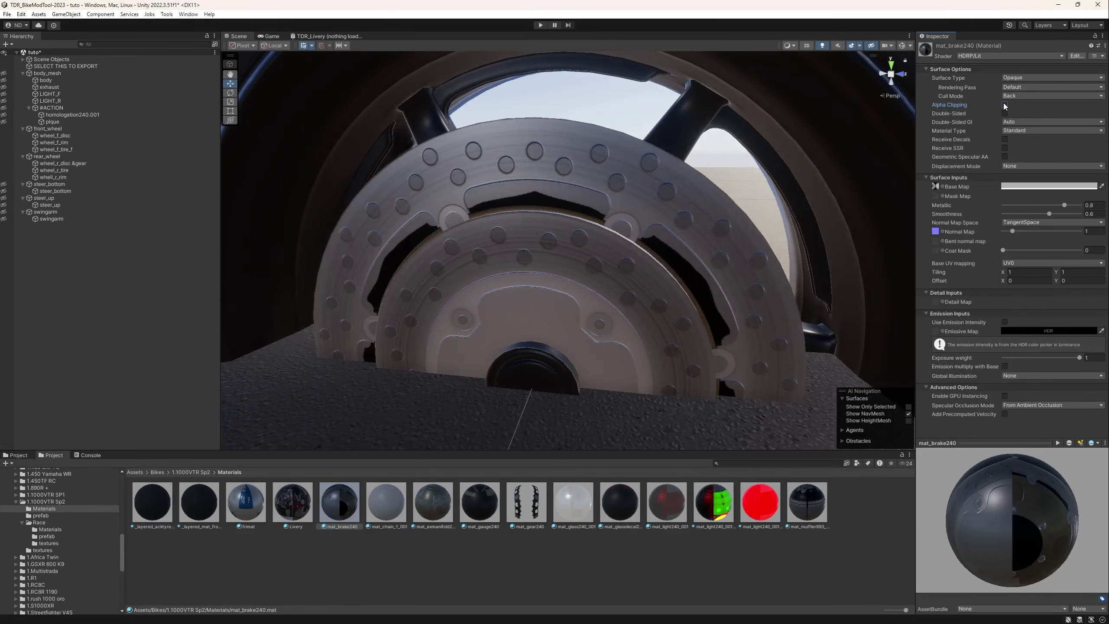
left_click_drag(638, 206, 556, 250, "alt")
left_click(1004, 105)
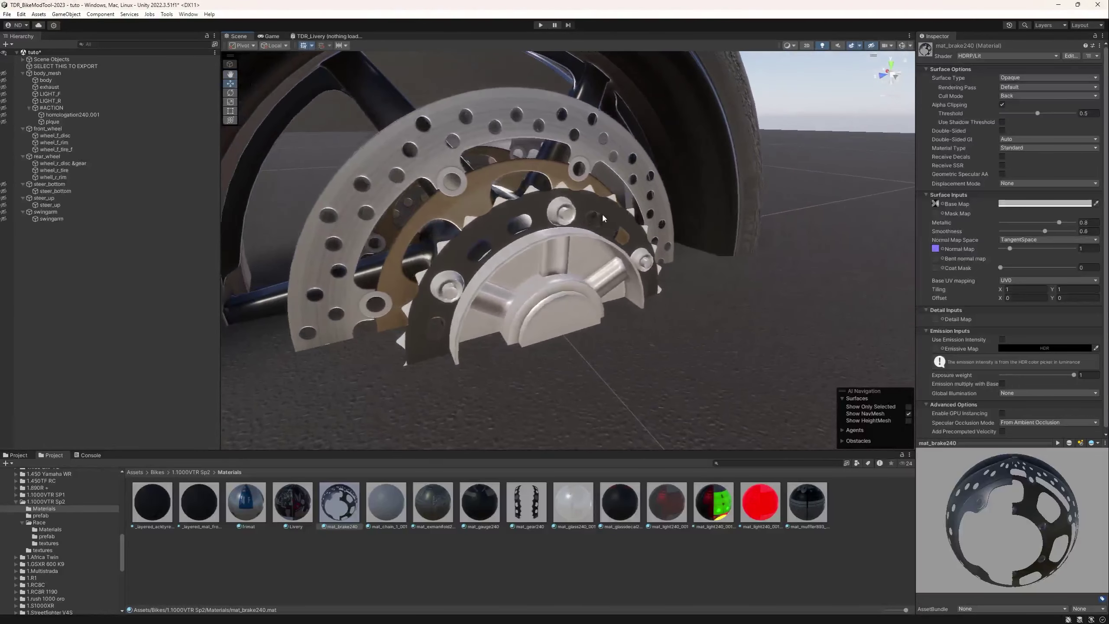
Switch alpha clipping off and back on for mat_gear240 to compare its effect on the rear sprocket
left_click(536, 503)
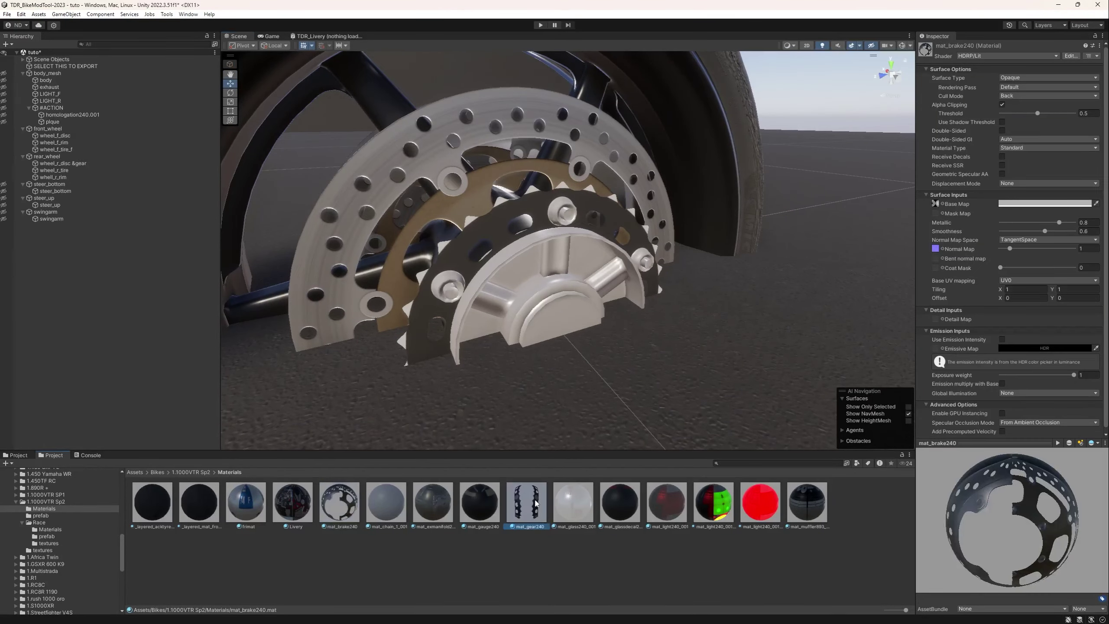
left_click(1003, 105)
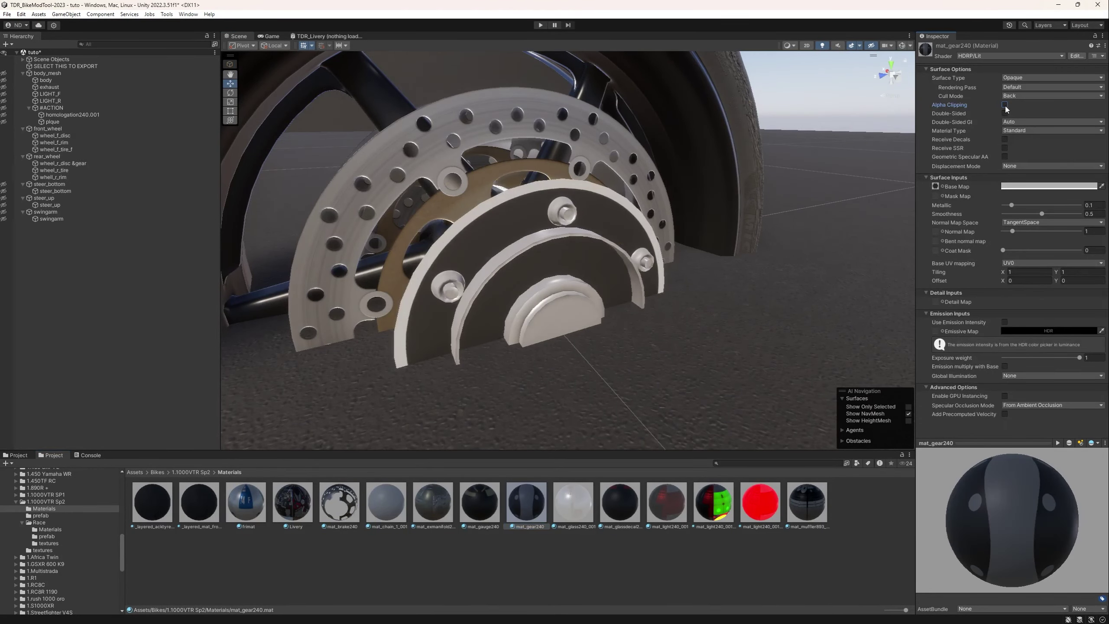
left_click(1004, 105)
Try the Opaque surface type on mat_glass240_001 and restore Transparent, comparing the windscreen and headlight glass
scroll(634, 255, "down", 5)
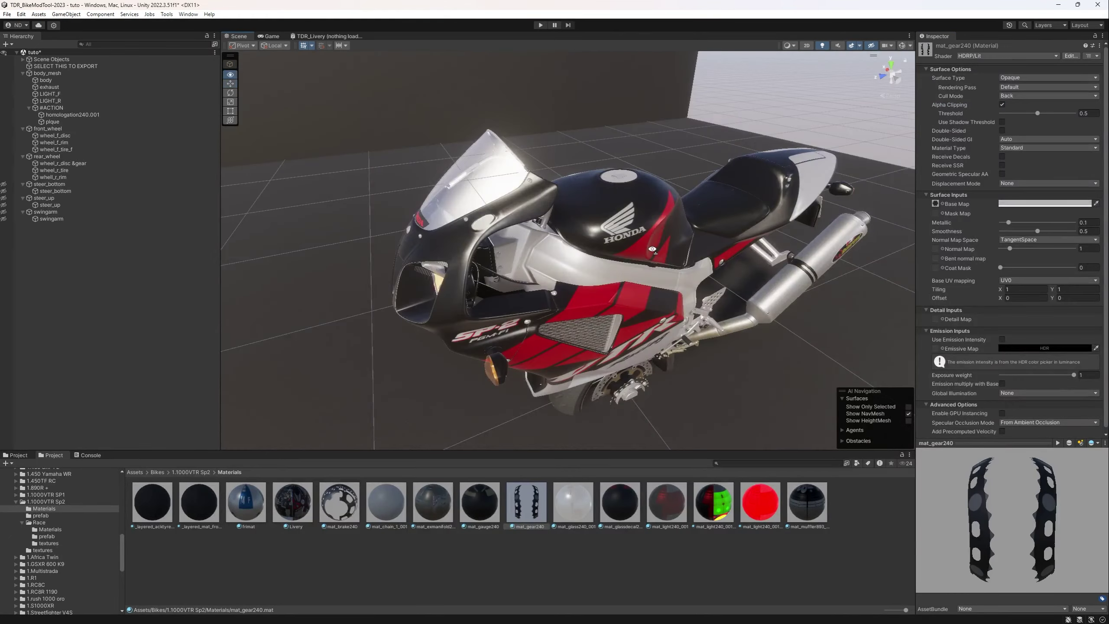
left_click_drag(624, 254, 666, 209, "alt")
right_click_drag(665, 209, 663, 324)
left_click(576, 500)
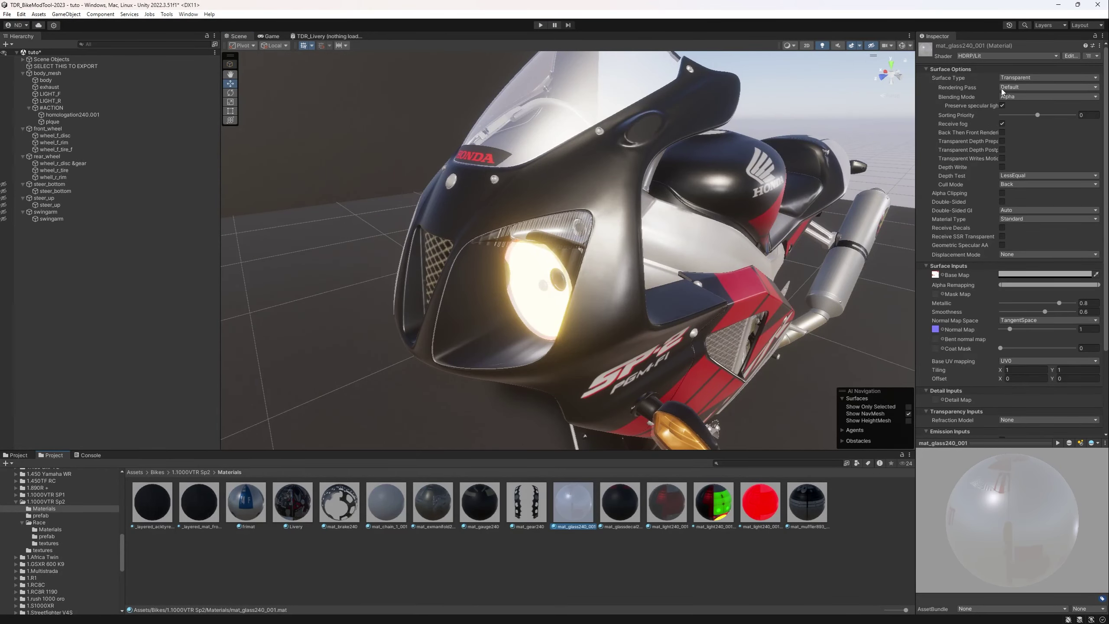
right_click_drag(709, 276, 712, 262)
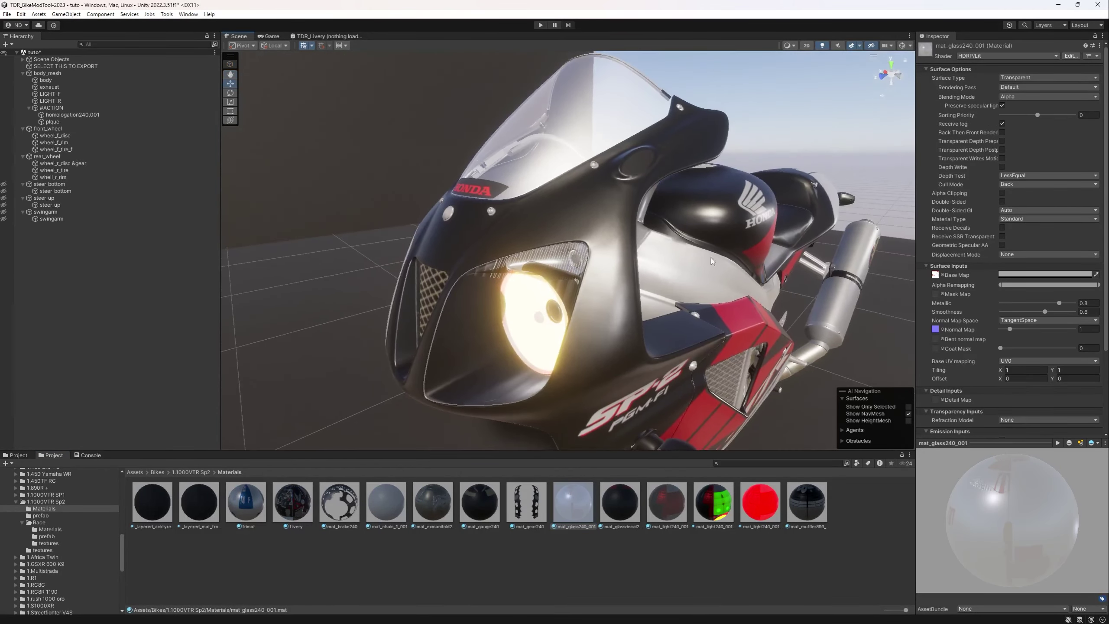
left_click(1020, 77)
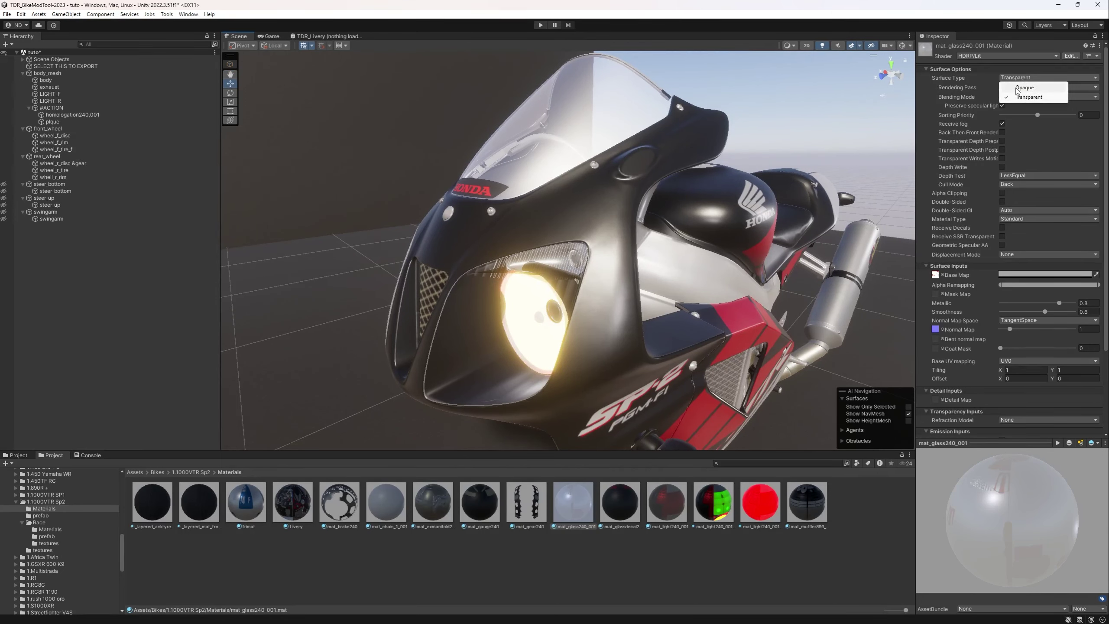
left_click(1024, 88)
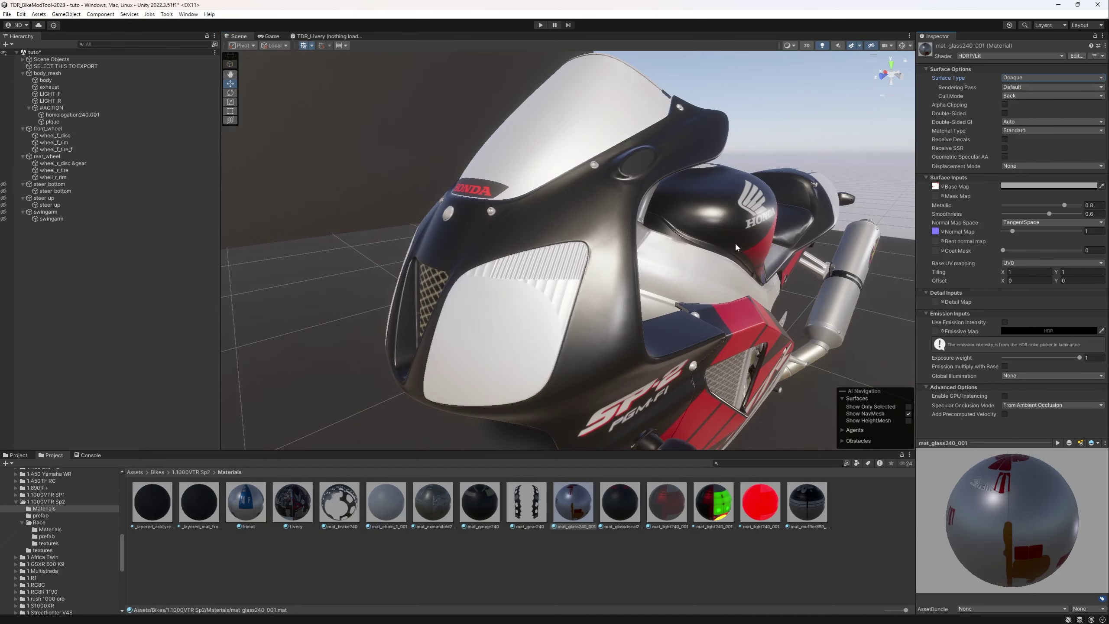
left_click(1019, 77)
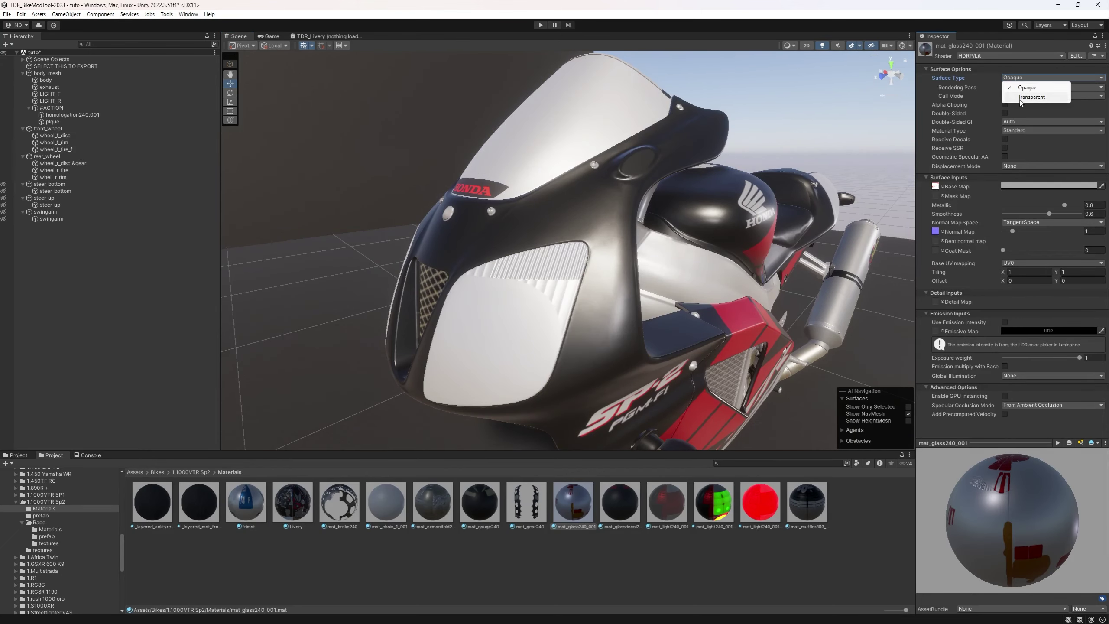
left_click(1022, 96)
right_click_drag(623, 186, 602, 198)
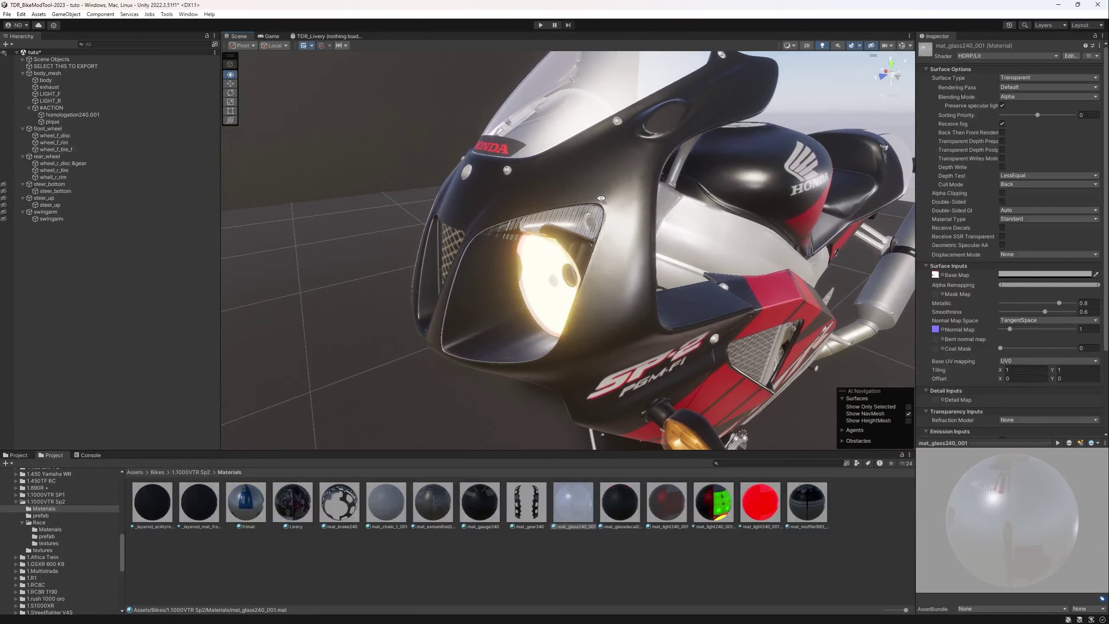
Try different alpha values for mat_glass240_001's base colour and check the transparency of the windscreen and headlight glass
left_click(1008, 275)
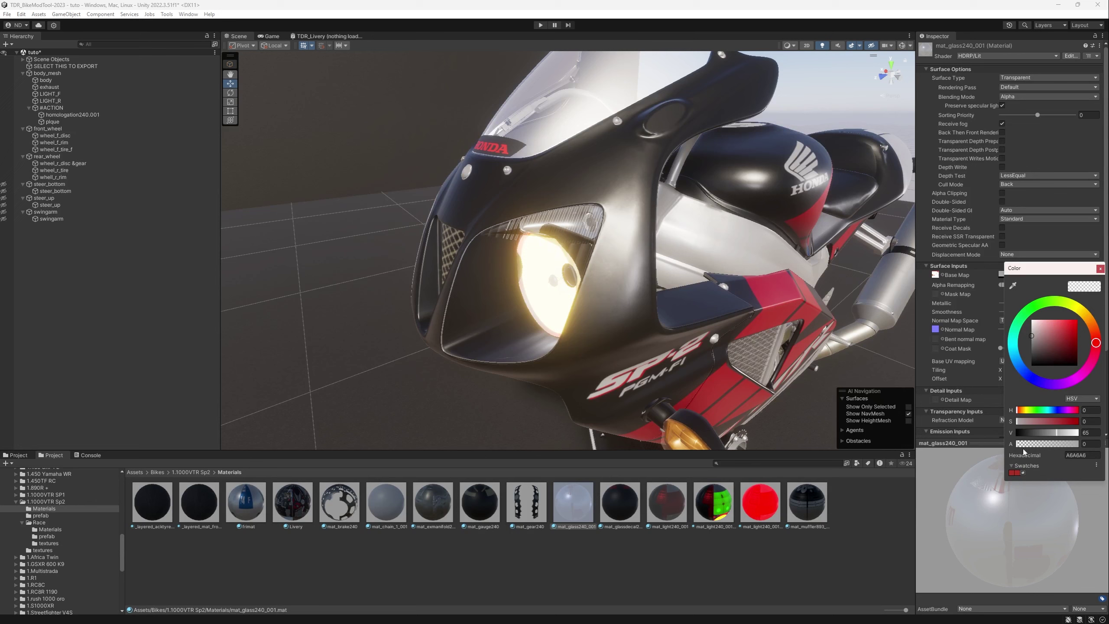
mouse_move(1021, 447)
left_mouse_down()
mouse_move(1095, 453)
mouse_move(1012, 444)
left_mouse_up()
right_click_drag(790, 358, 789, 330)
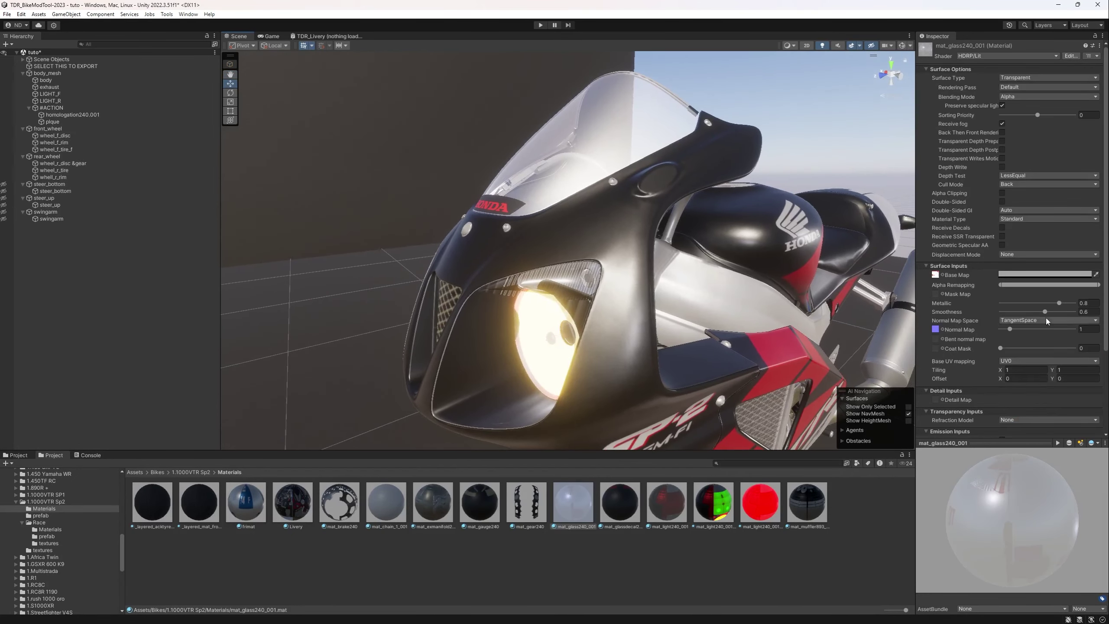
left_click(1053, 277)
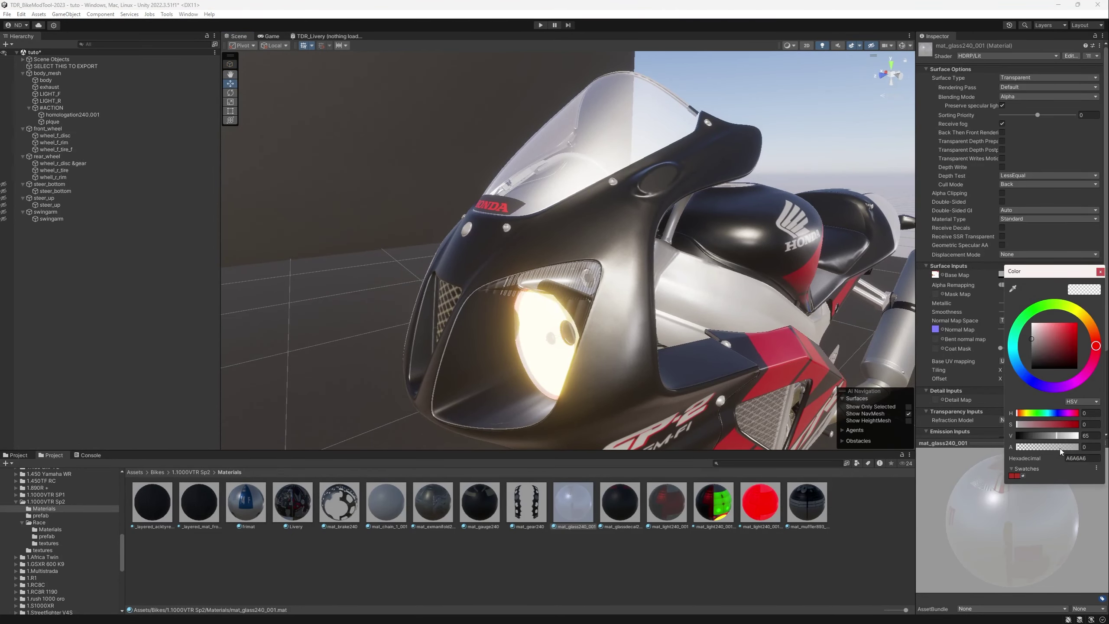
mouse_move(1059, 448)
left_mouse_down()
mouse_move(998, 440)
mouse_move(1098, 444)
mouse_move(1000, 442)
mouse_move(1061, 446)
mouse_move(1055, 459)
left_mouse_up()
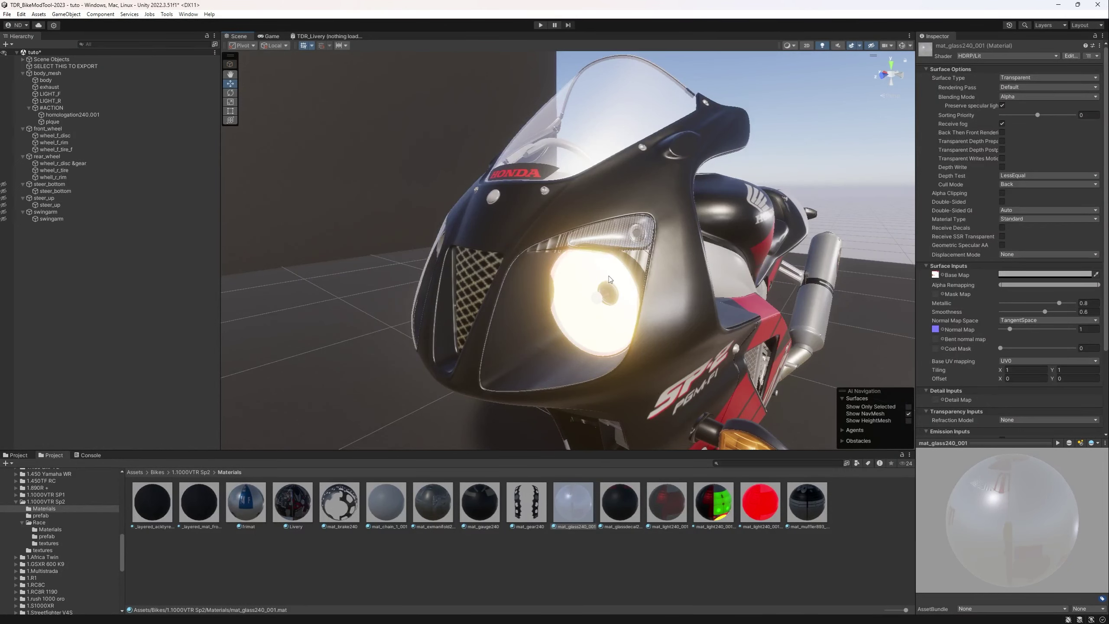
mouse_move(609, 276)
middle_mouse_down()
mouse_move(579, 274)
mouse_move(611, 276)
middle_mouse_up()
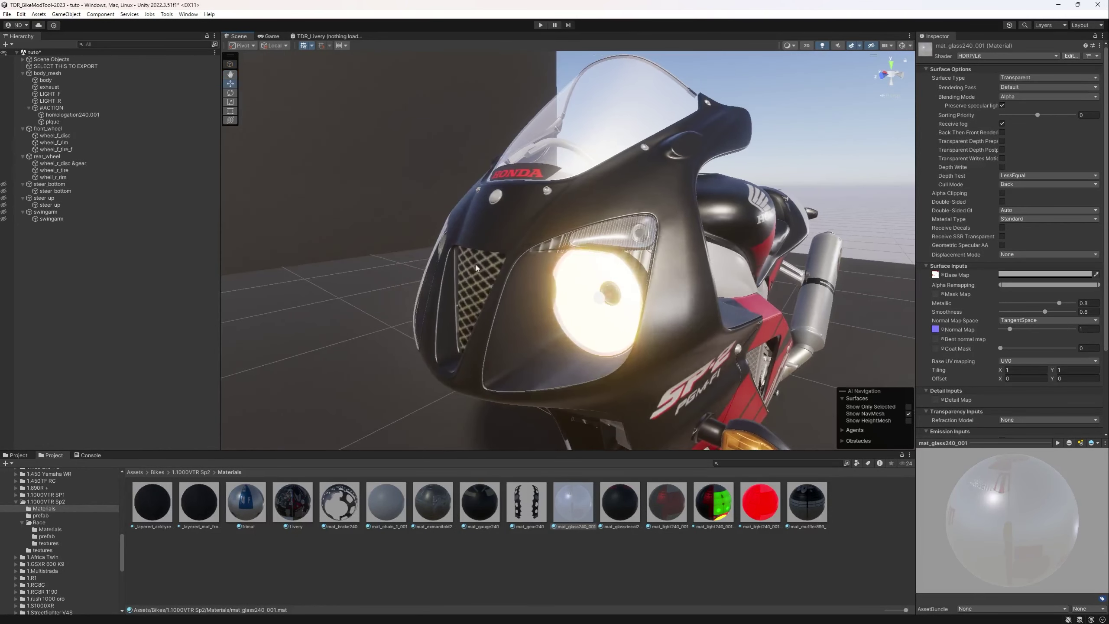
Select LIGHT_F, locate its Element 1 material and expand that material's settings to examine the emission inputs
left_click(54, 94)
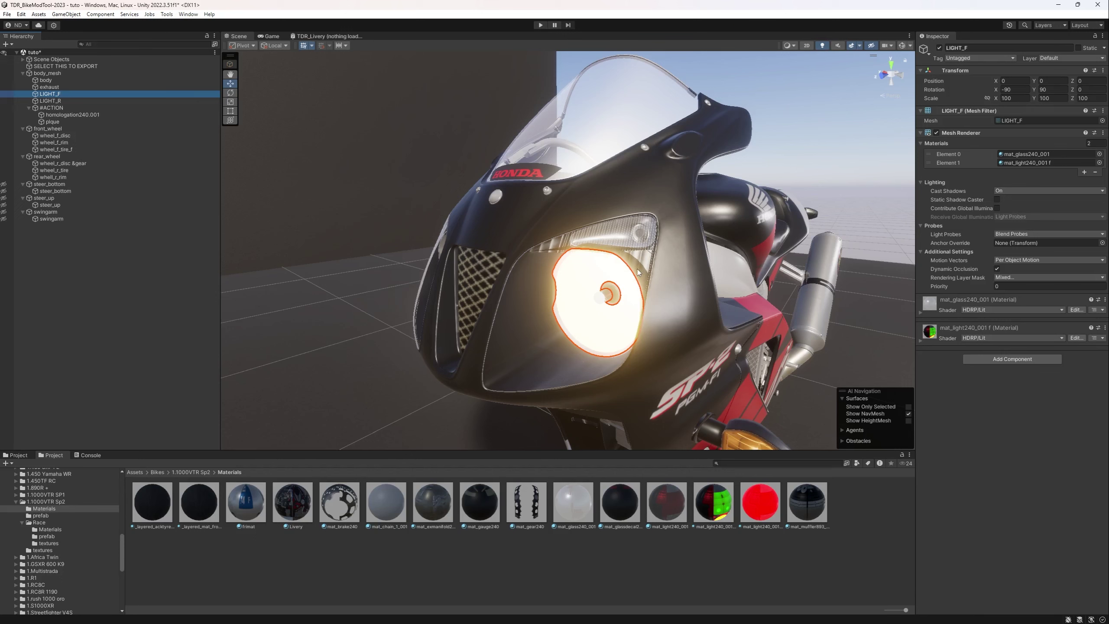
left_click(1030, 165)
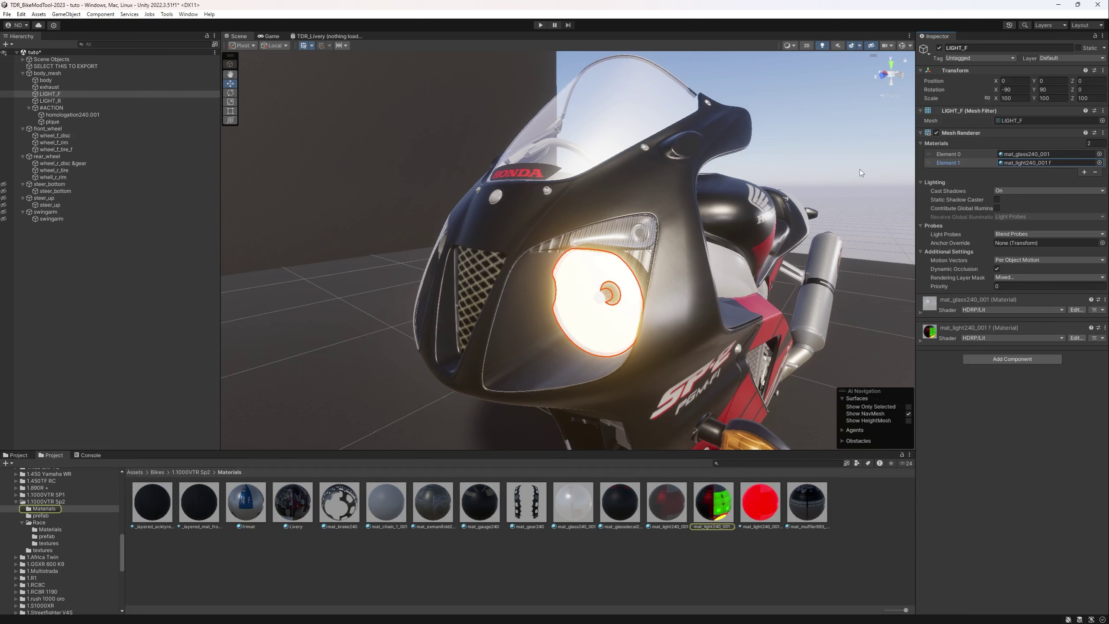
left_click(920, 340)
scroll(941, 378, "down", 3)
scroll(941, 378, "down", 1)
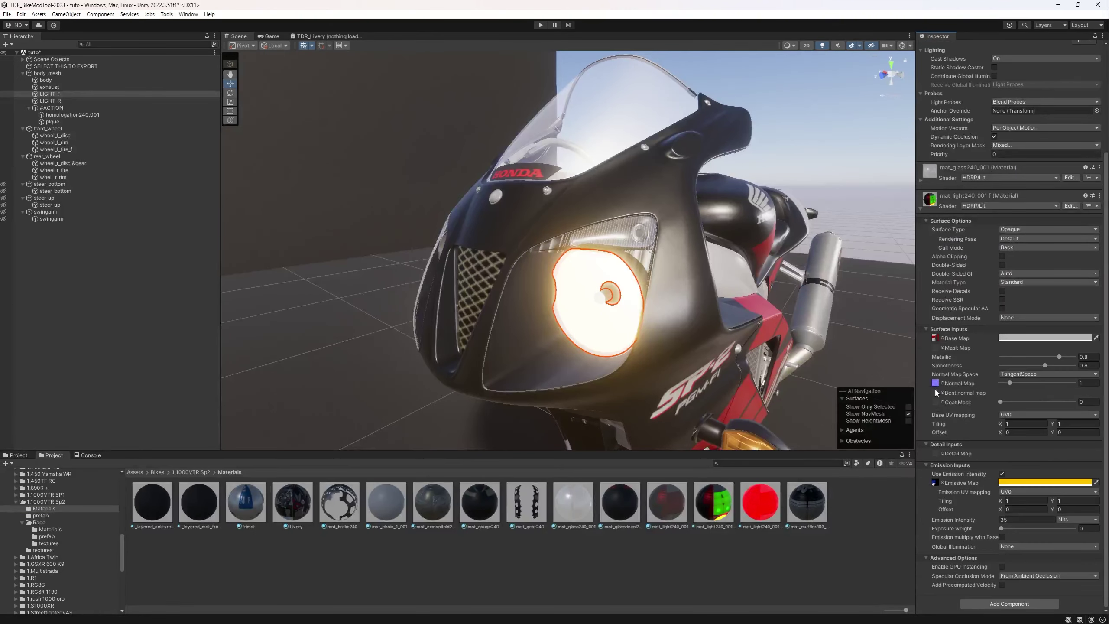
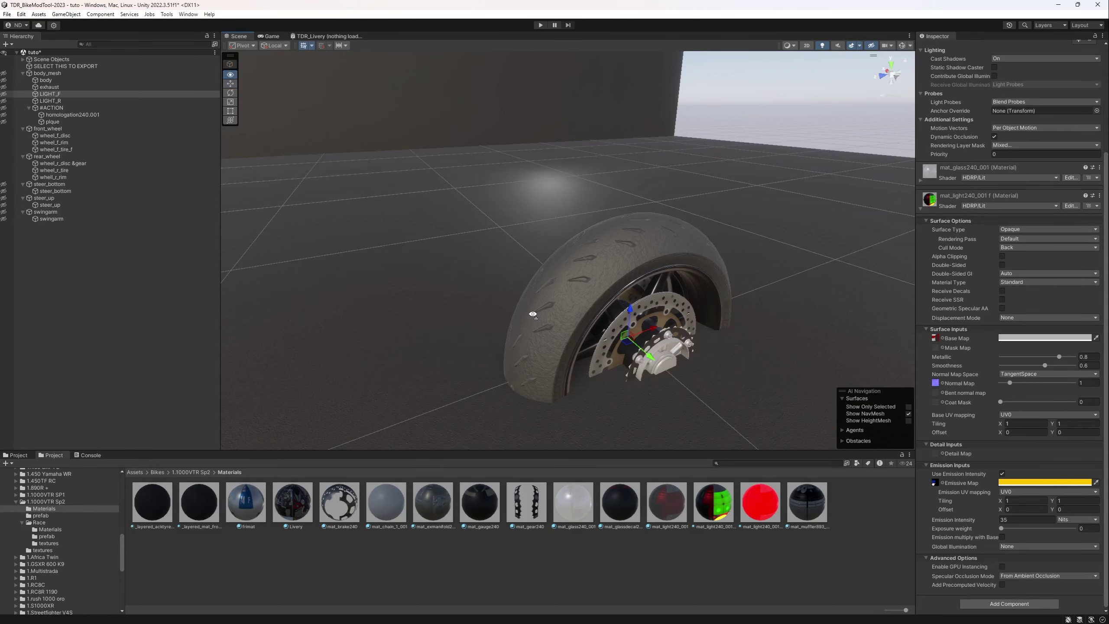
Open the _layered_acktyre001.001 tyre material and examine its surface settings alongside the wheel in the scene
left_click_drag(532, 312, 572, 352, "alt")
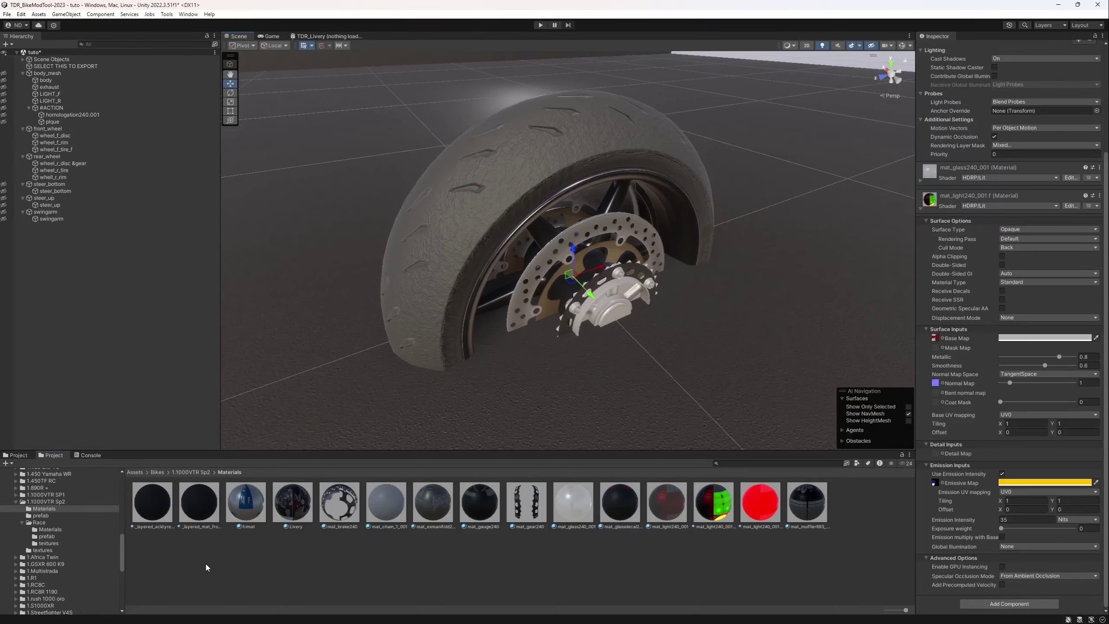
left_click(156, 515)
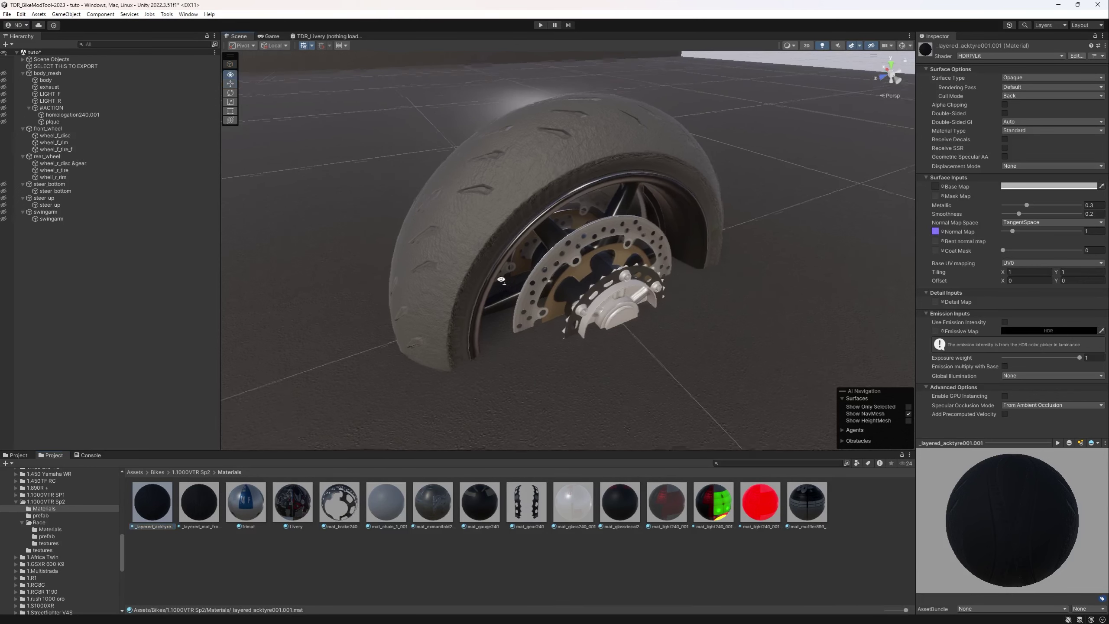
right_click_drag(499, 281, 474, 266)
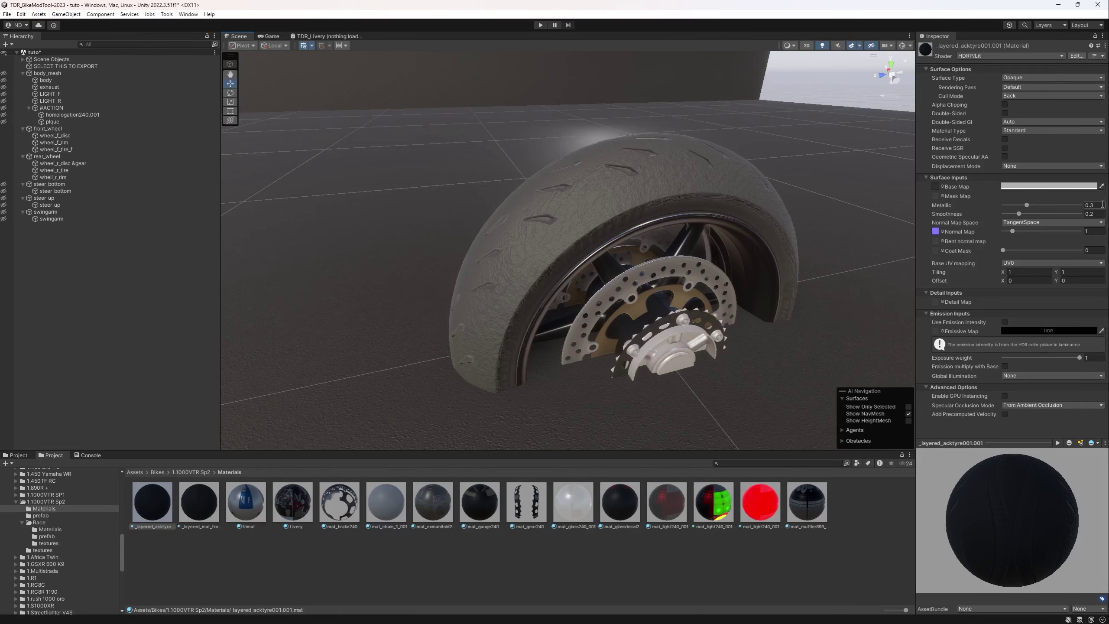
right_click_drag(619, 210, 518, 213)
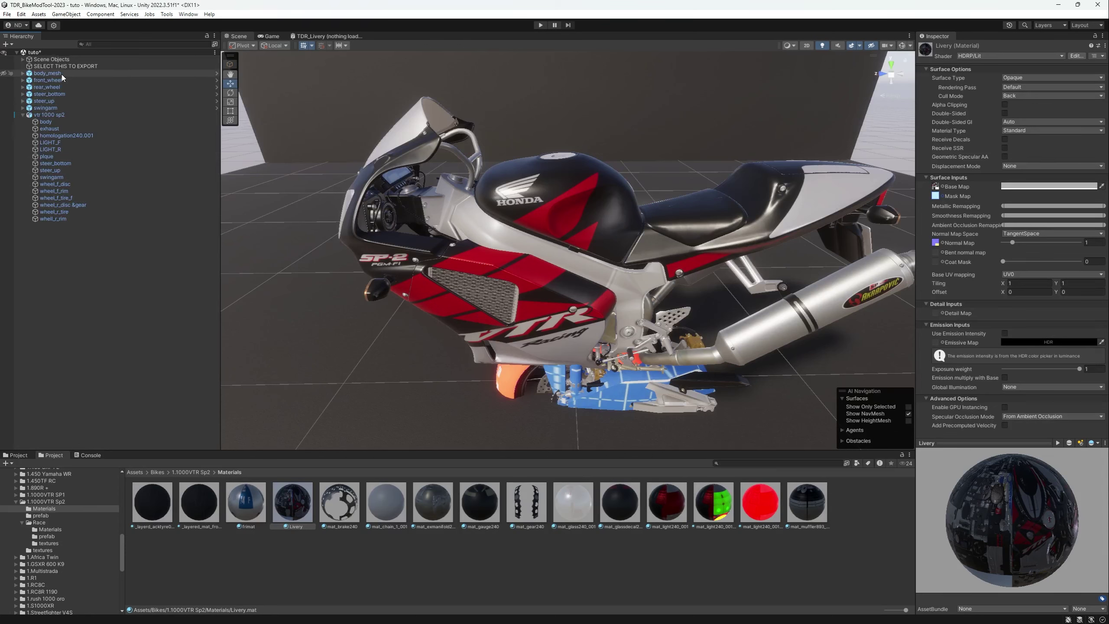
Completely unpack the vtr 1000 sp2 prefab in the scene
left_click(64, 126)
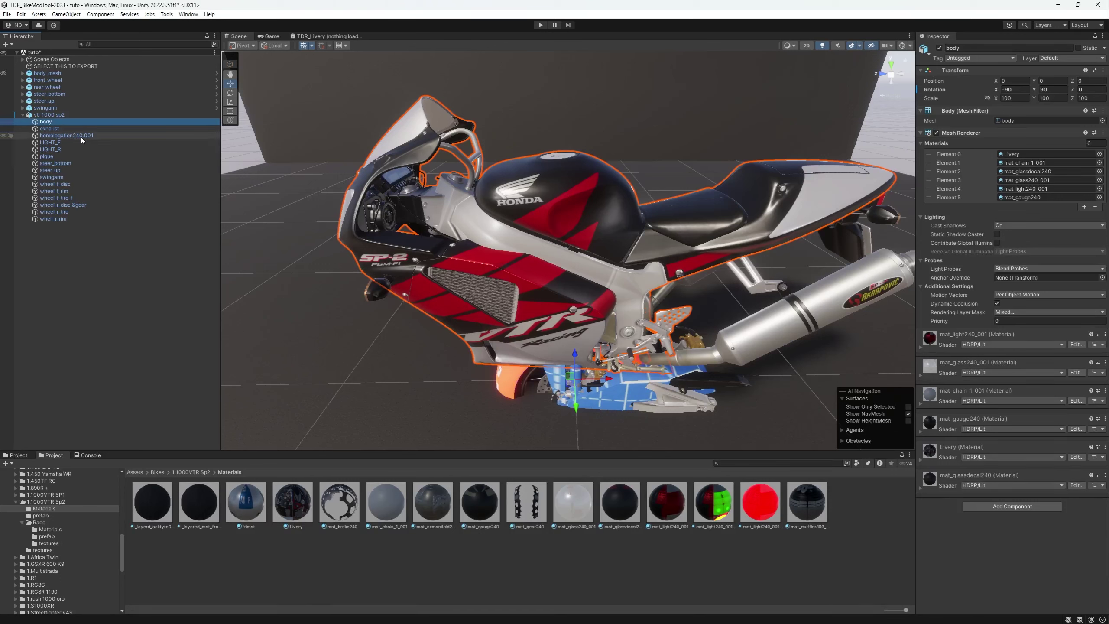
left_click(66, 156, "shift")
right_click_drag(438, 190, 424, 190)
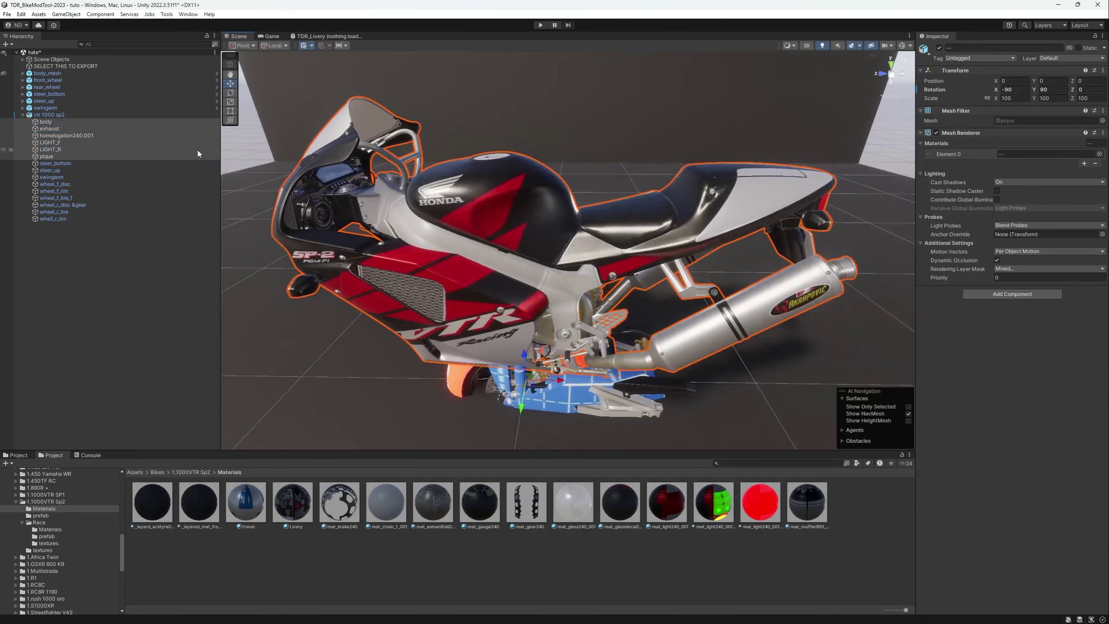
right_click(49, 115)
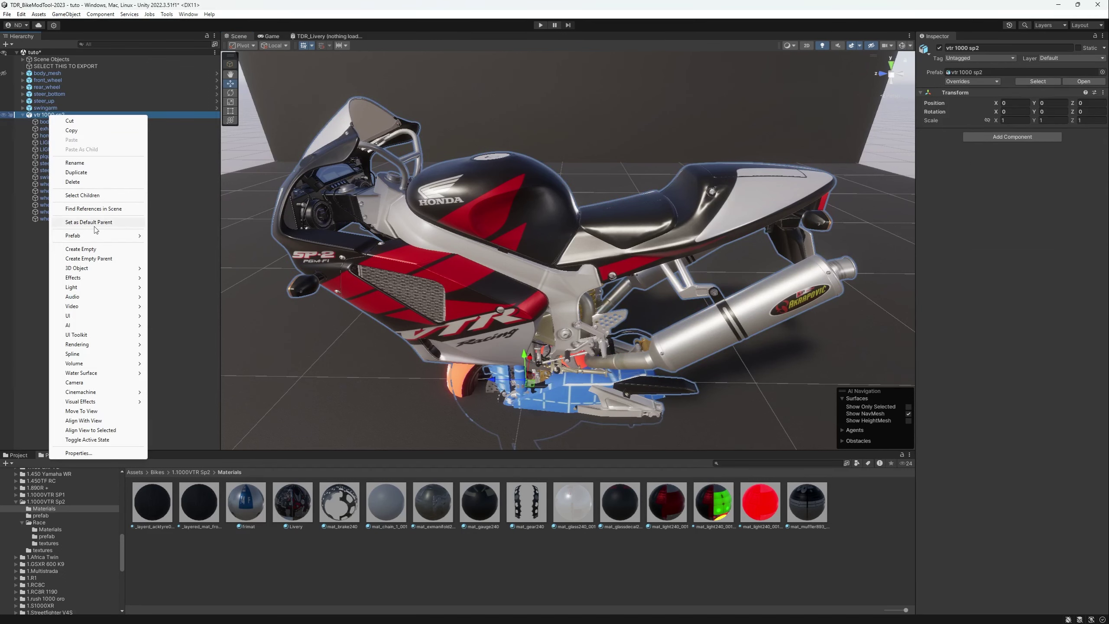
mouse_move(96, 236)
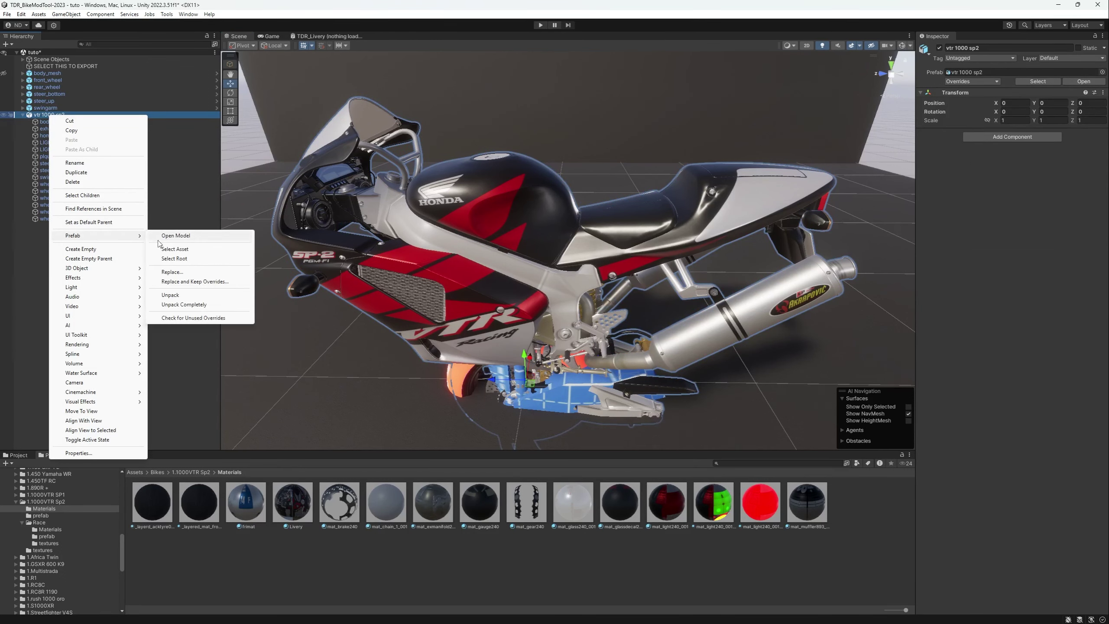
left_click(181, 305)
Move body, exhaust, homologation240.001, LIGHT_F, LIGHT_R and pique from vtr 1000 sp2 into the body_mesh group
left_click(46, 122)
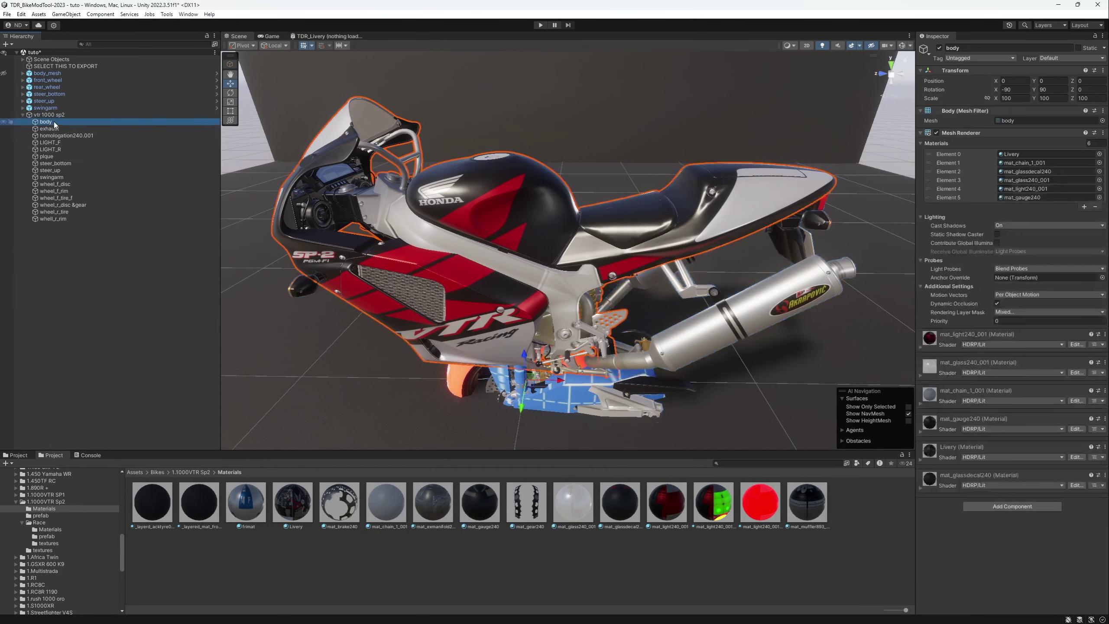
left_click(55, 157, "shift")
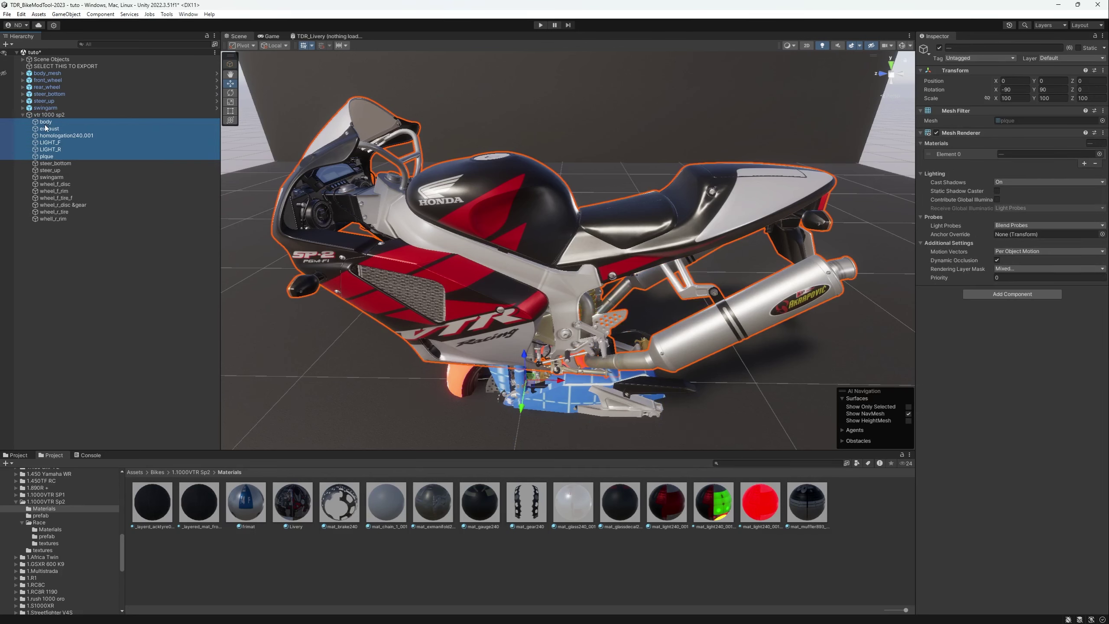
left_click_drag(54, 75, 53, 75)
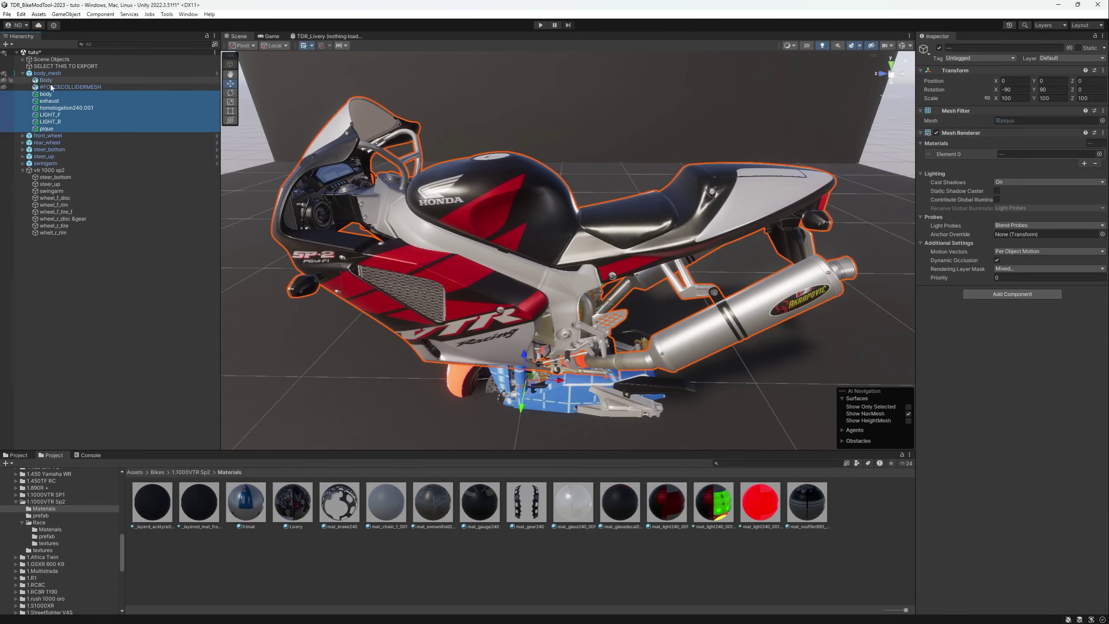
Move the bike's steer_bottom, steer_up and swingarm meshes into the template groups of the same names
left_click(63, 177)
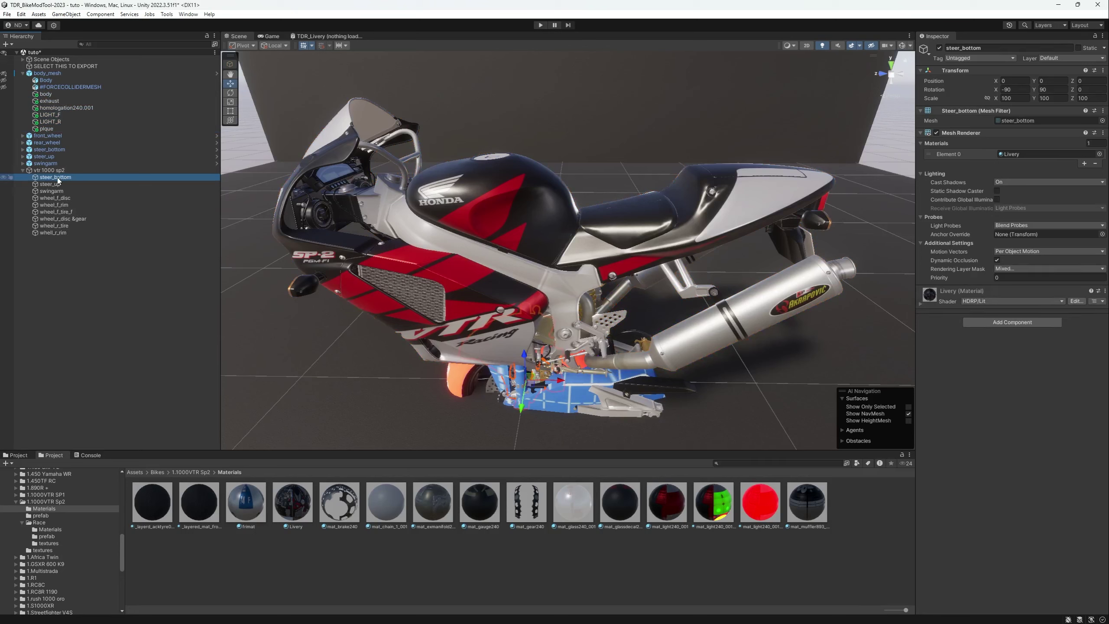
left_click_drag(57, 177, 67, 149)
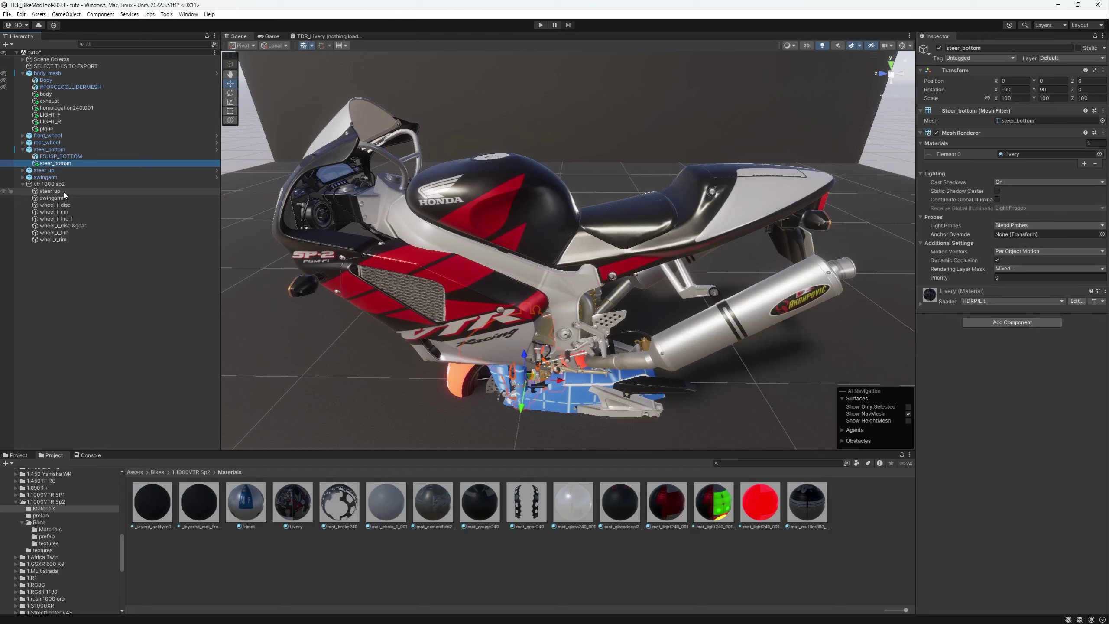
mouse_move(63, 192)
left_mouse_down()
mouse_move(65, 170)
mouse_move(74, 192)
left_mouse_up()
Move wheel_f_disc, wheel_f_rim and wheel_f_tire_f together into the front_wheel group
left_click(71, 218)
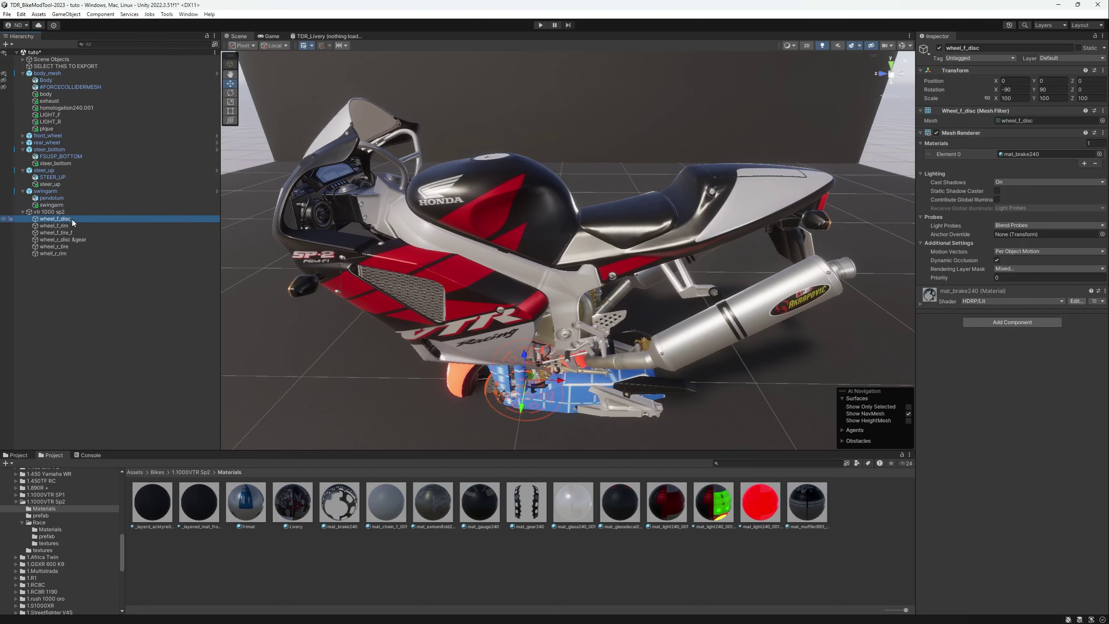
left_click(75, 232, "shift")
left_click_drag(76, 232, 64, 140)
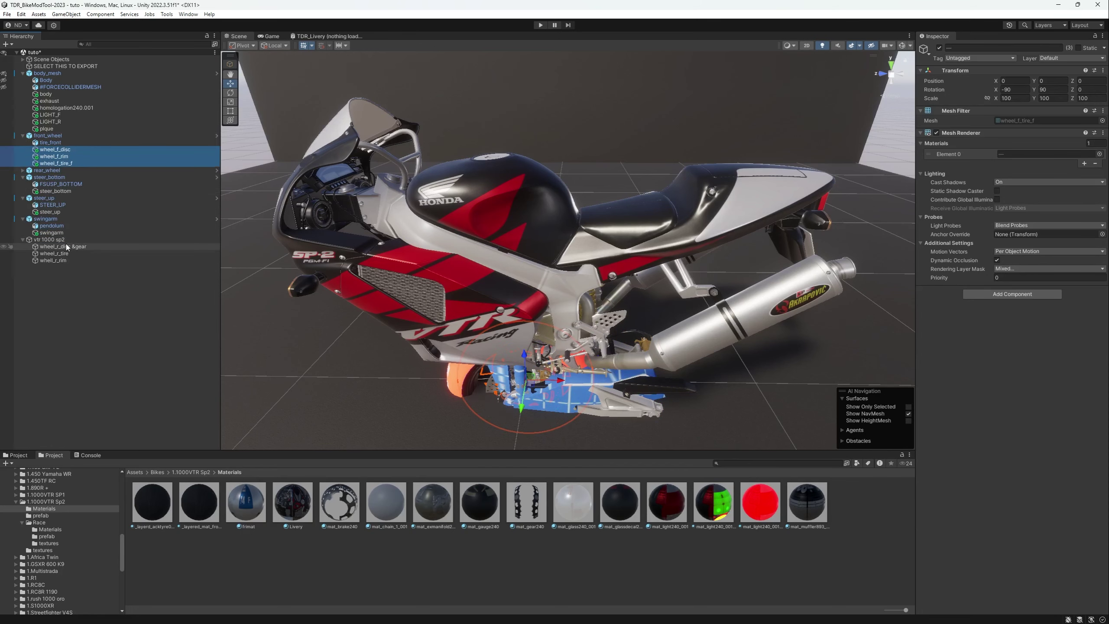
Move the rear disc and gear, tyre and rim meshes into rear_wheel and delete the emptied vtr 1000 sp2 parent
left_click(66, 245)
left_click(63, 258, "shift")
left_click_drag(63, 249, 65, 172)
left_click(56, 267)
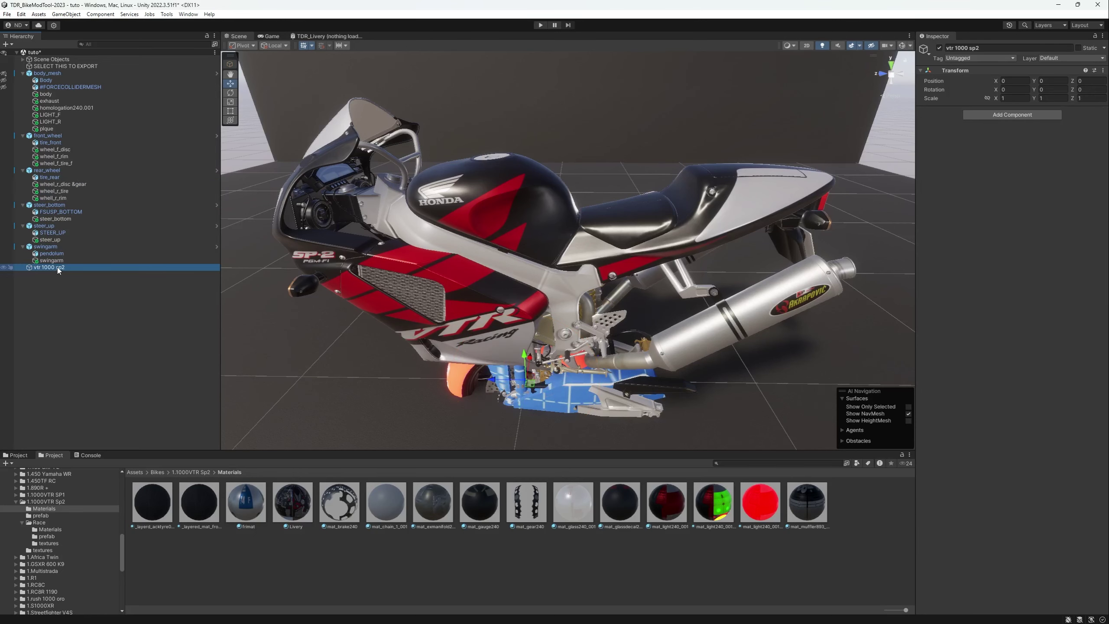
key("Delete")
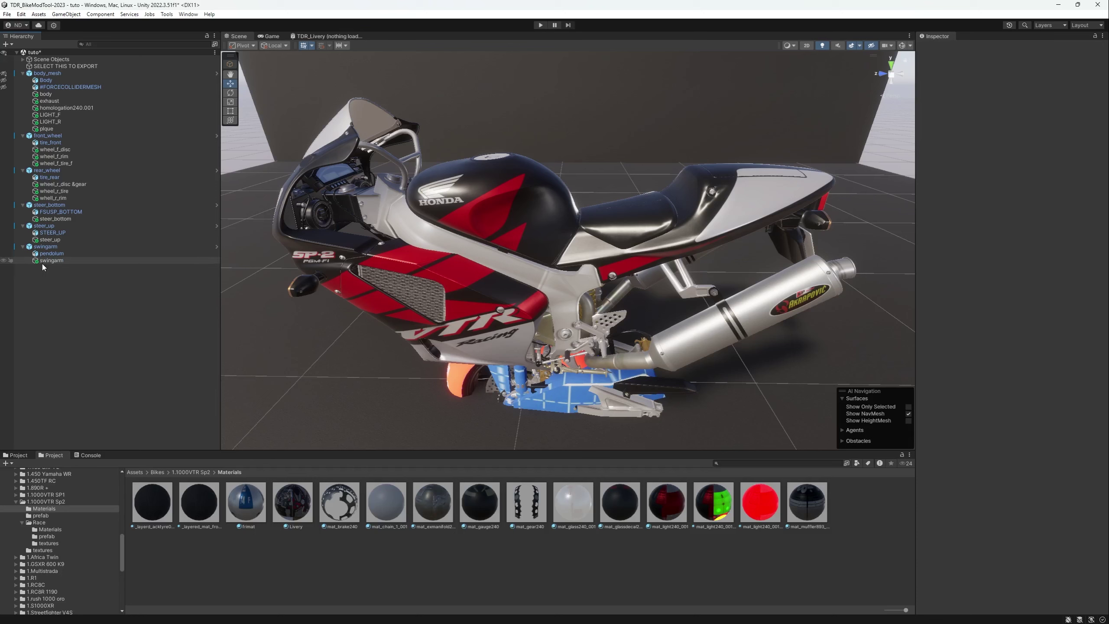
Delete the template meshes pendolum, STEER_UP and FSUSP_BOTTOM from the swingarm and steering groups
left_click(60, 254)
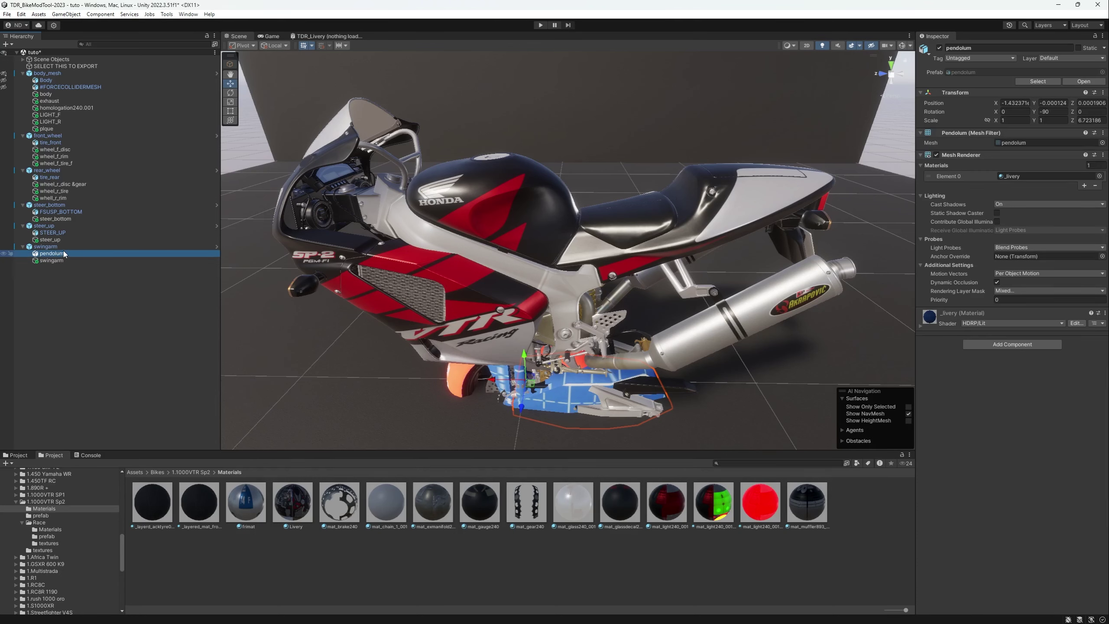
key("Delete")
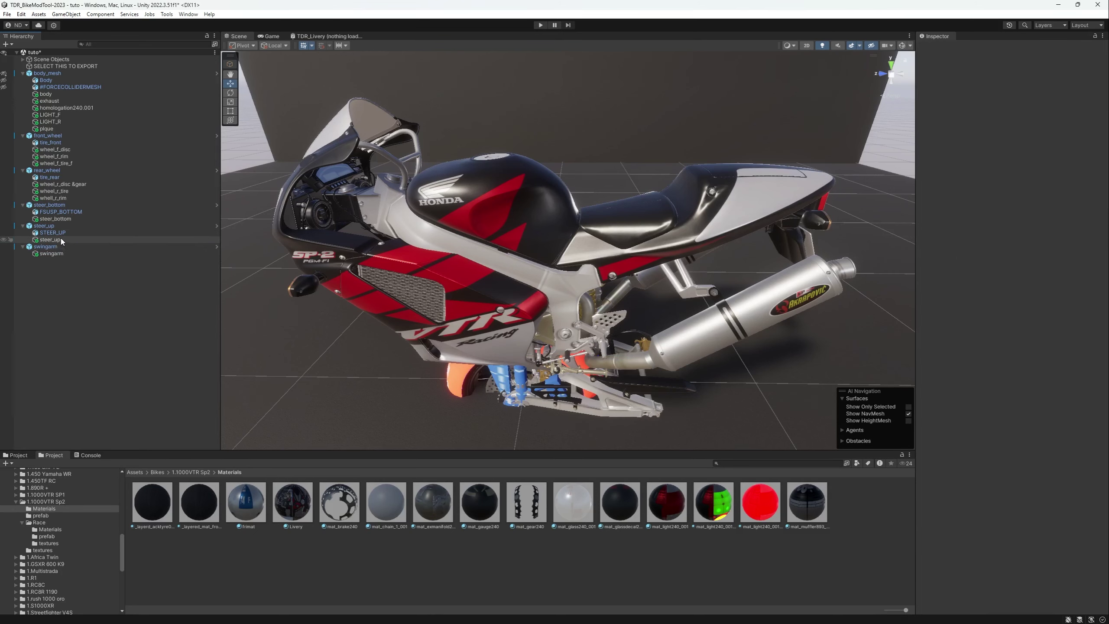
left_click(59, 232)
key("Delete")
left_click(61, 212)
key("Delete")
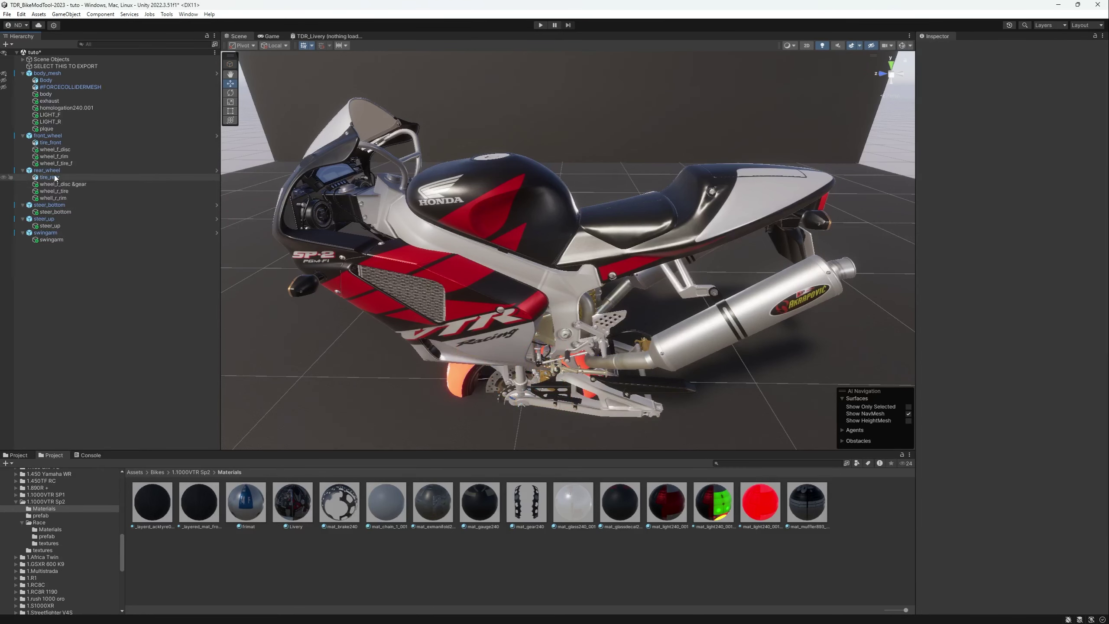
Delete the template meshes tire_rear, tire_front, #FORCECOLLIDERMESH and Body from the wheel and body_mesh groups
left_click(53, 175)
key("Delete")
left_click(58, 142)
key("Delete")
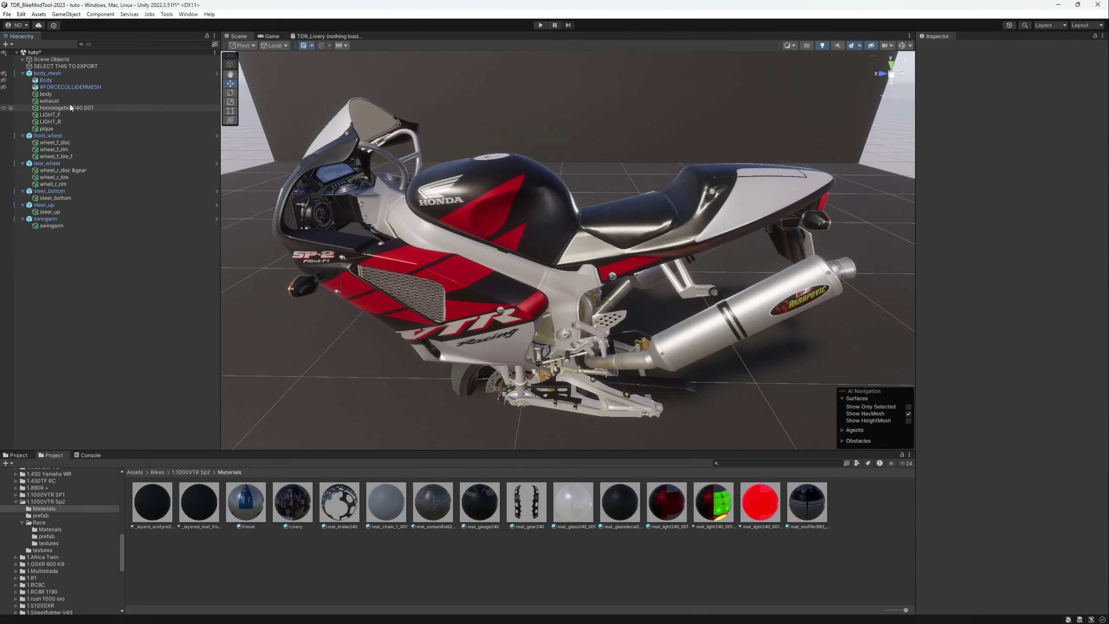
left_click(58, 86)
key("Delete")
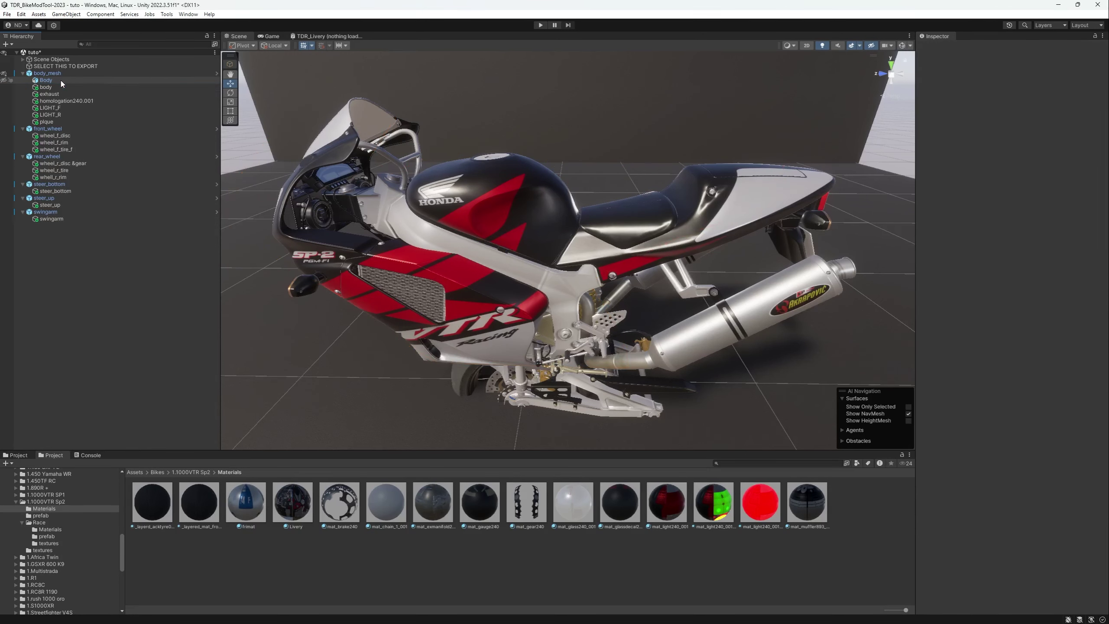
left_click(60, 80)
key("Delete")
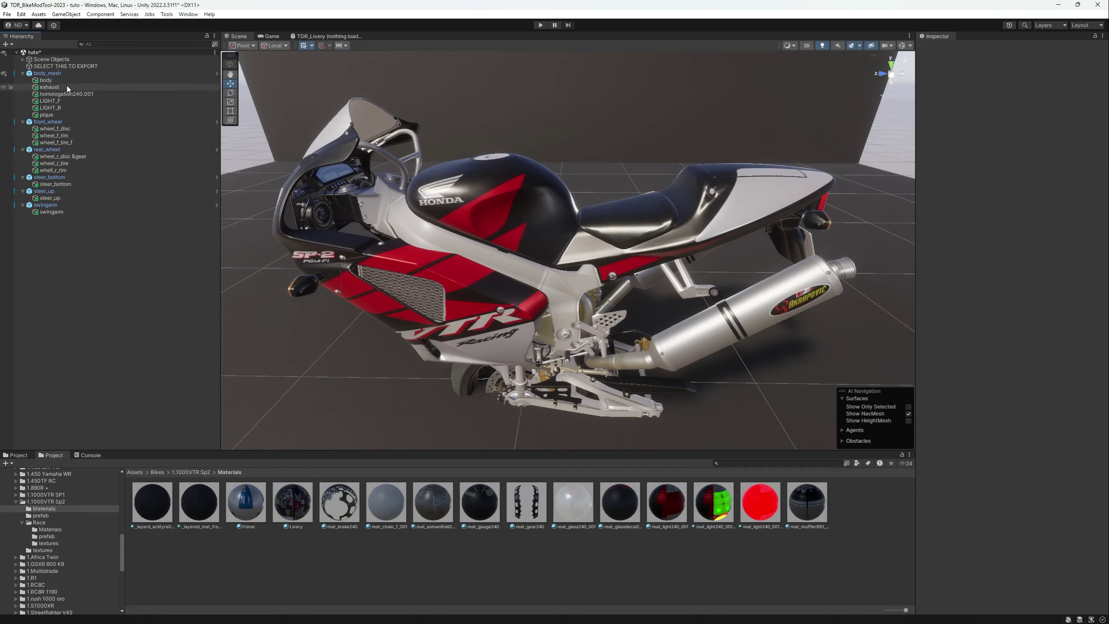
Unpack the prefabs of all part groups from body_mesh to swingarm in one go
left_click(77, 205)
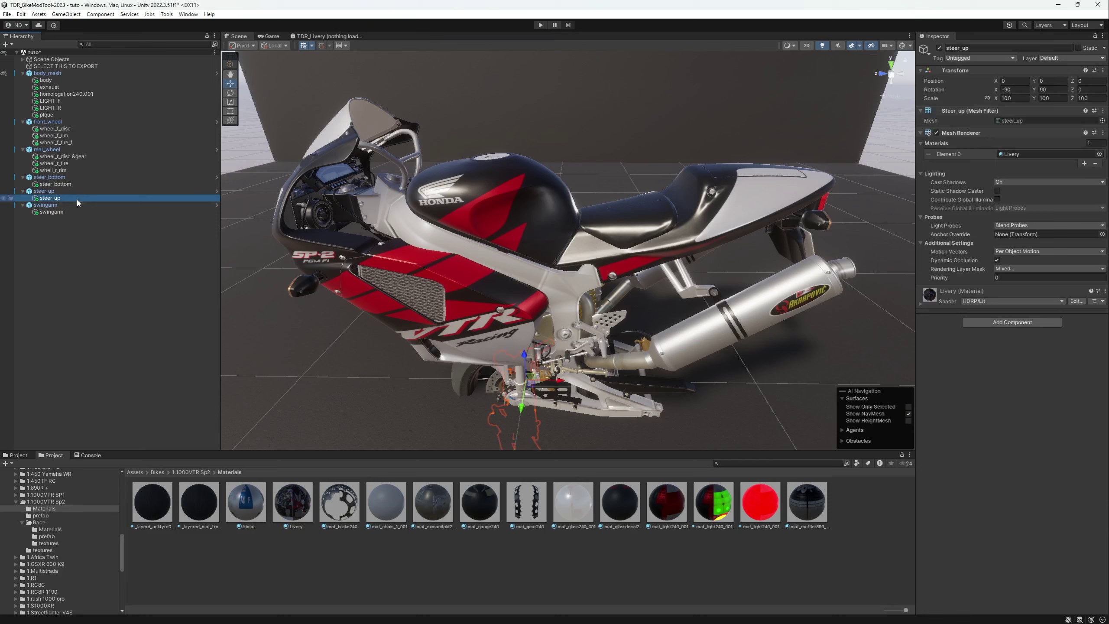
left_click(60, 73, "shift")
right_click(59, 75)
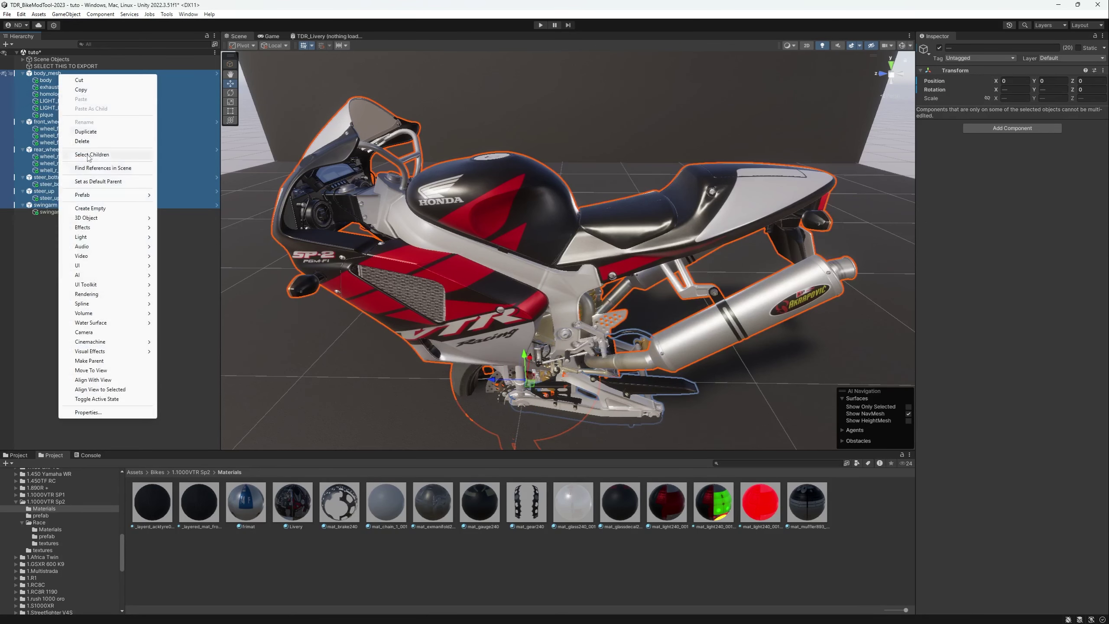
mouse_move(109, 194)
left_click(192, 241)
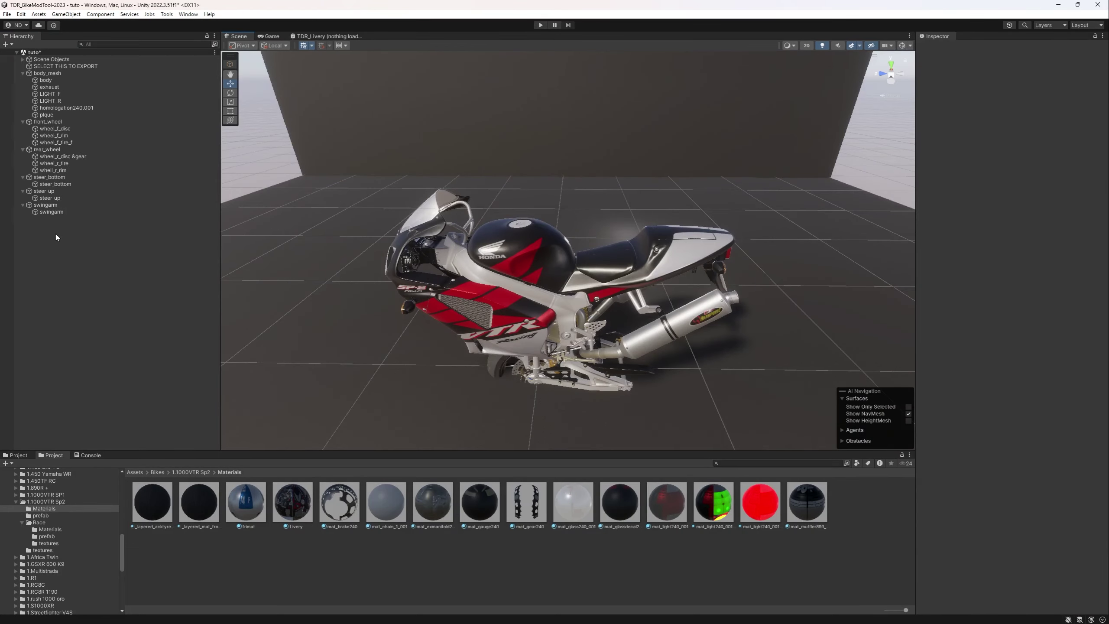
Select homologation240.001 and pique together to check which parts of the bike they cover
right_click_drag(321, 297, 371, 357)
left_click(371, 357)
right_click_drag(617, 302, 263, 261)
left_click(431, 280, "shift")
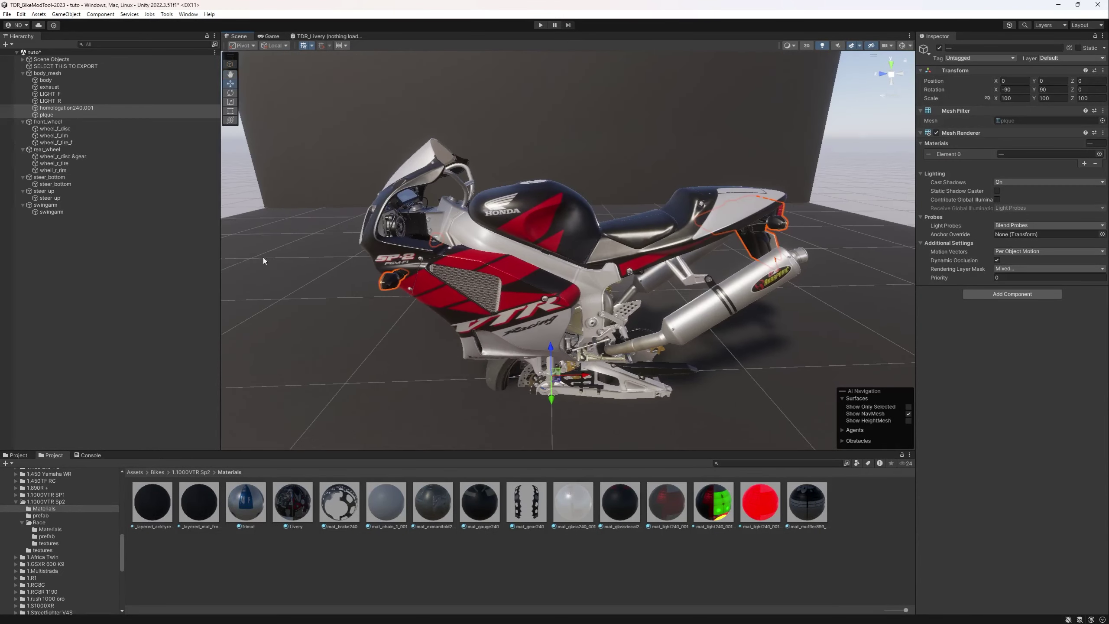
Create an empty object named #ACTION and place it inside body_mesh
left_click(66, 235)
right_click(67, 234)
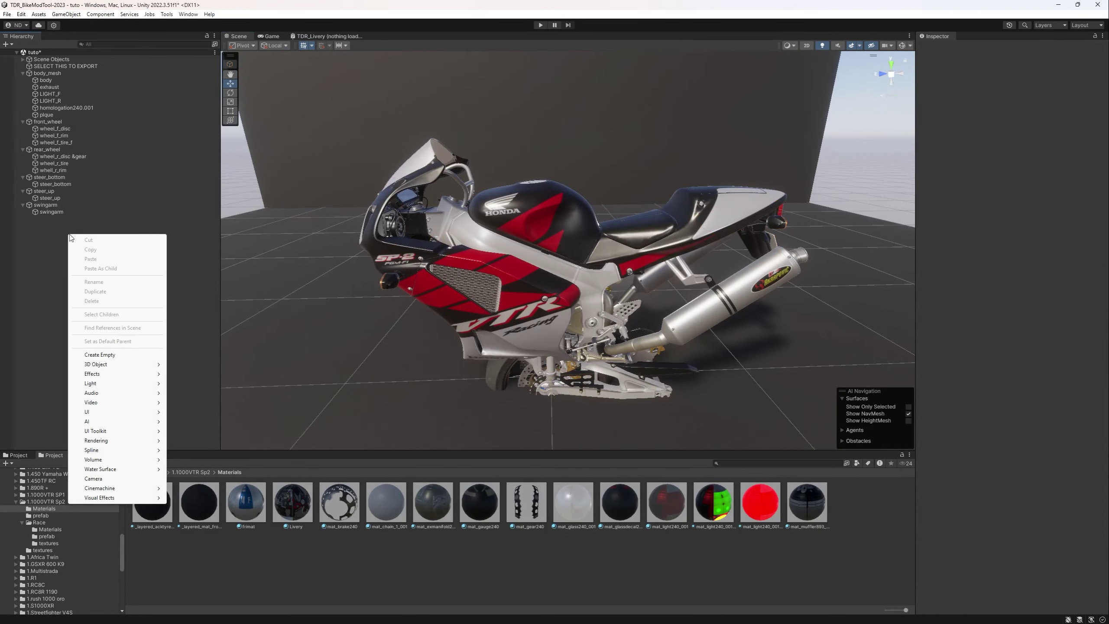
left_click(131, 355)
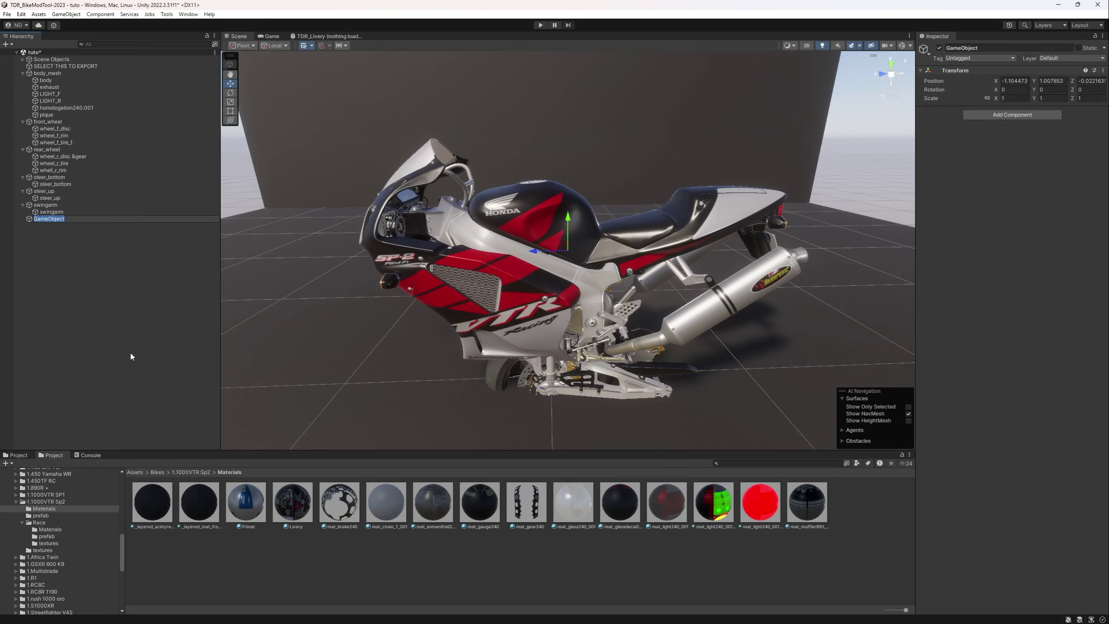
type("#ACTIONS")
key("Return")
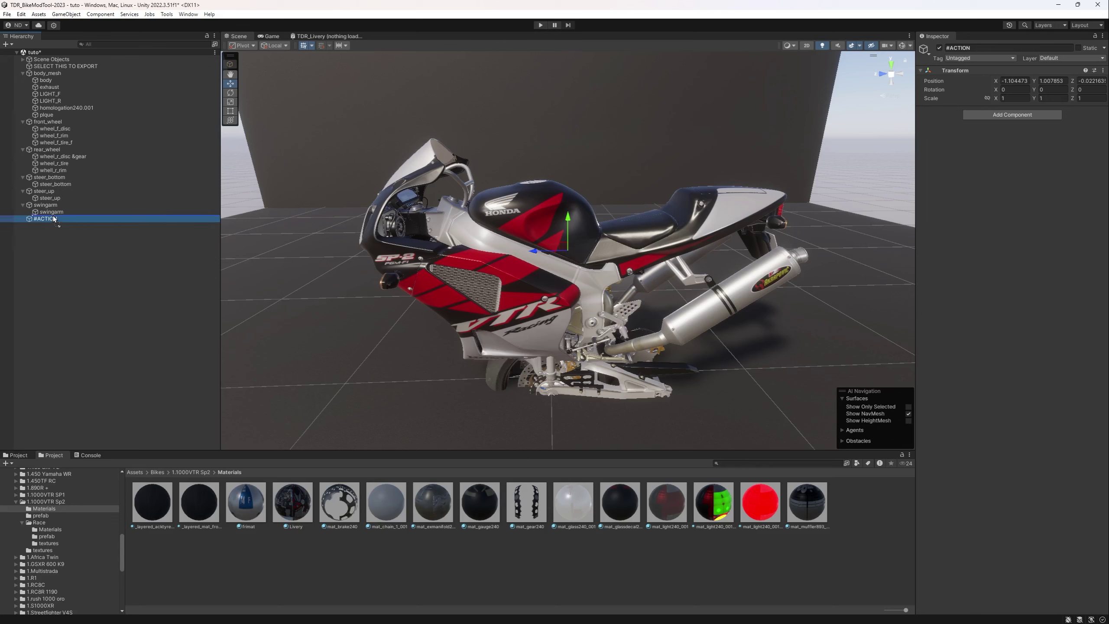
mouse_move(49, 102)
left_mouse_down()
mouse_move(46, 86)
mouse_move(45, 122)
left_mouse_up()
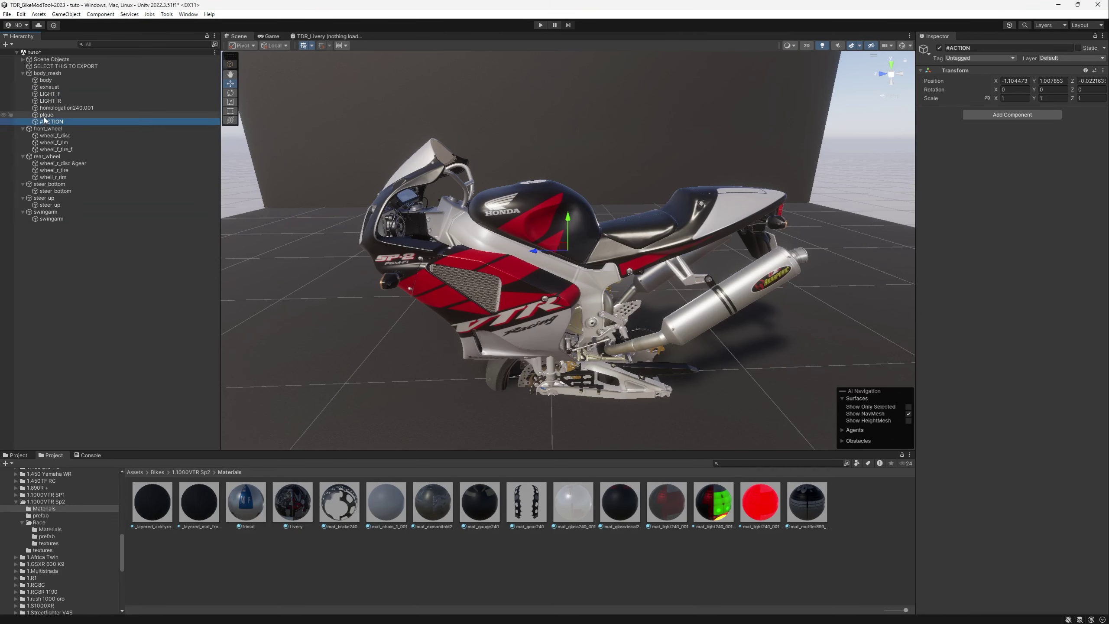
Move homologation240.001 and pique into the #ACTION object
left_click(49, 114)
left_click(49, 109, "ctrl")
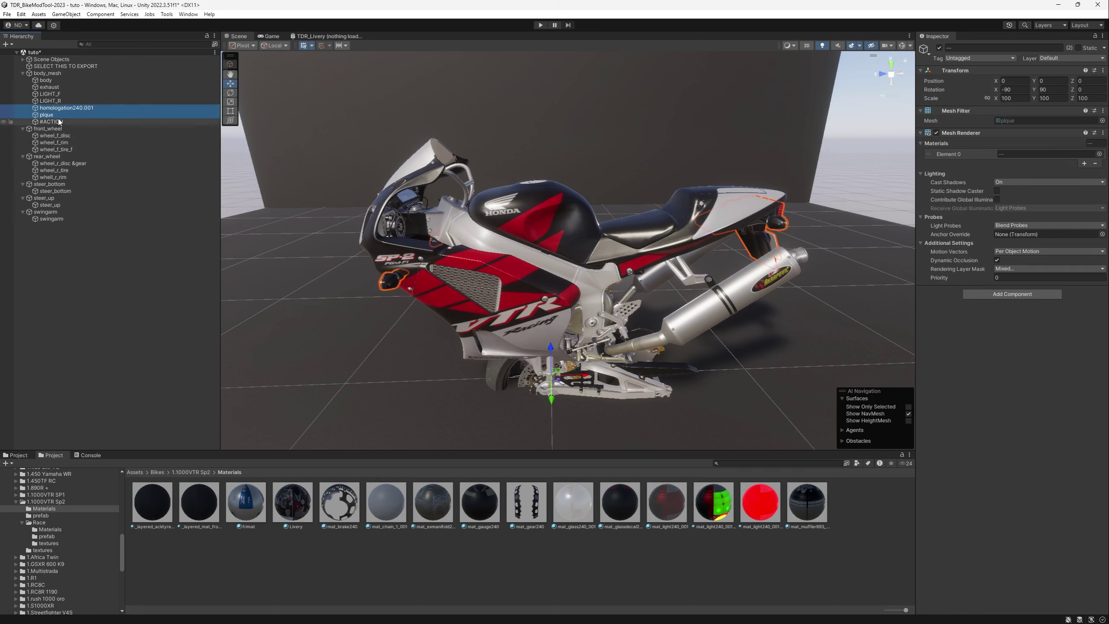
left_click_drag(56, 116, 59, 123)
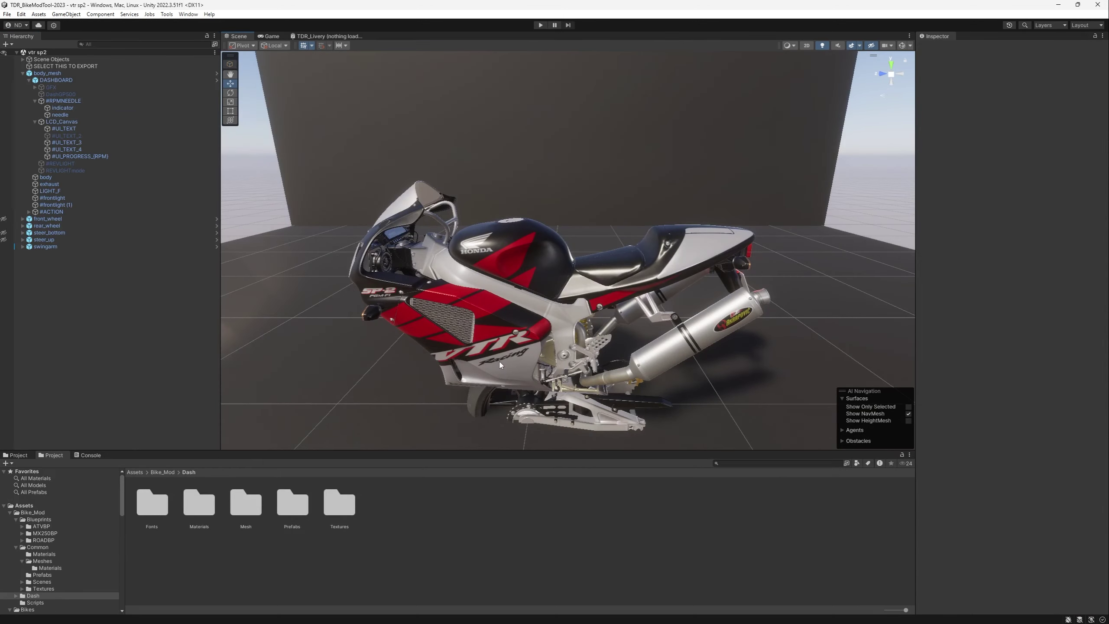
Open the Prefabs folder inside Dash to look at the ready-made dashboard prefabs
right_click_drag(501, 366, 428, 336)
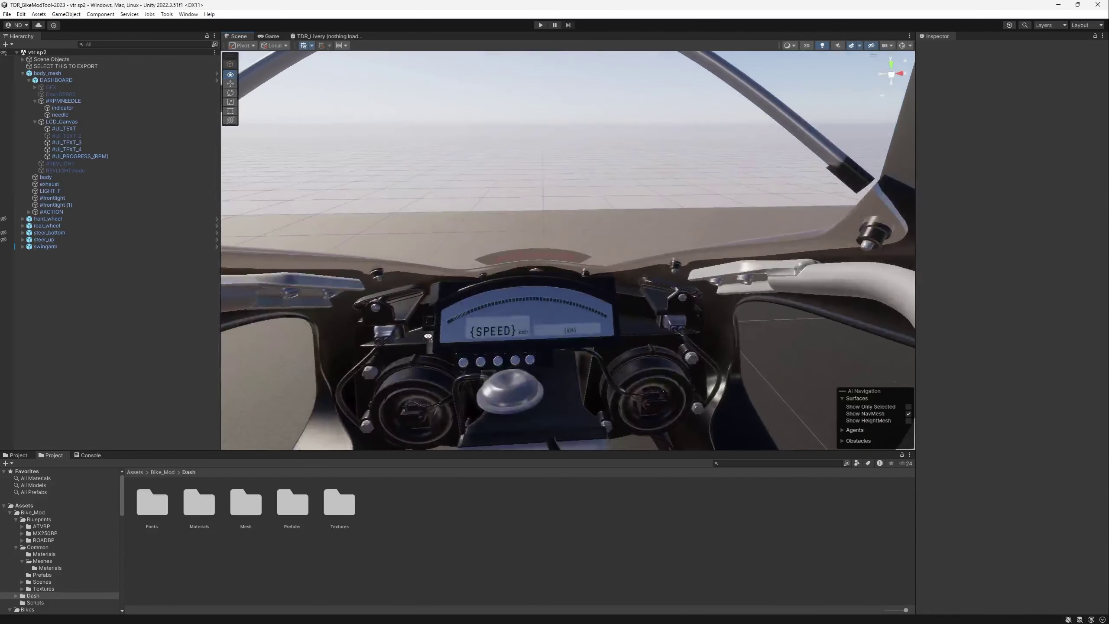
scroll(52, 563, "down", 2)
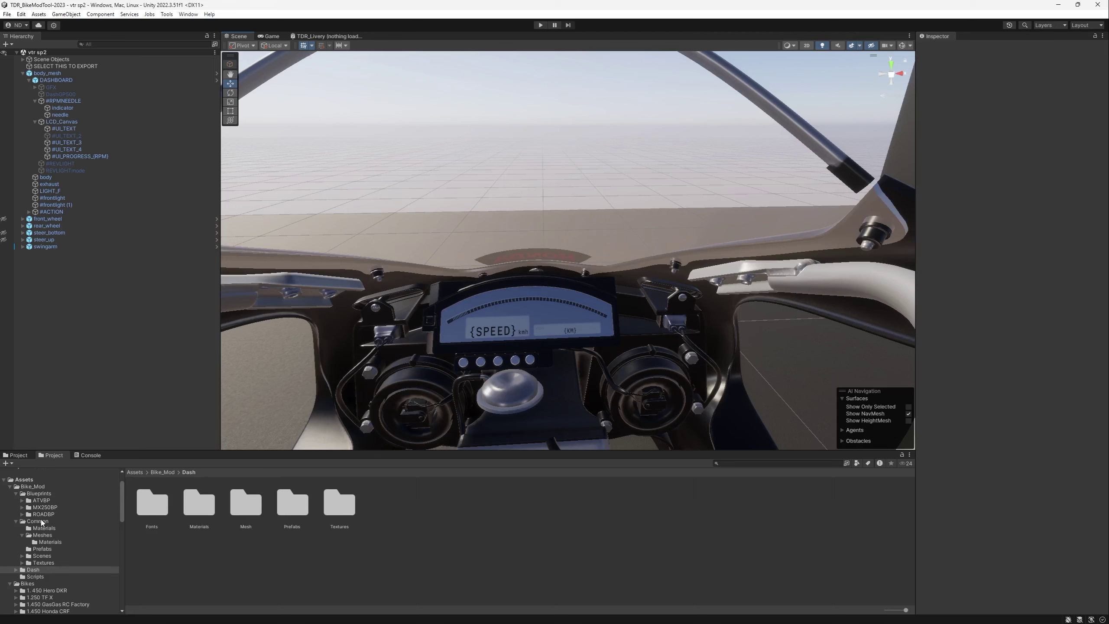
scroll(48, 537, "down", 2)
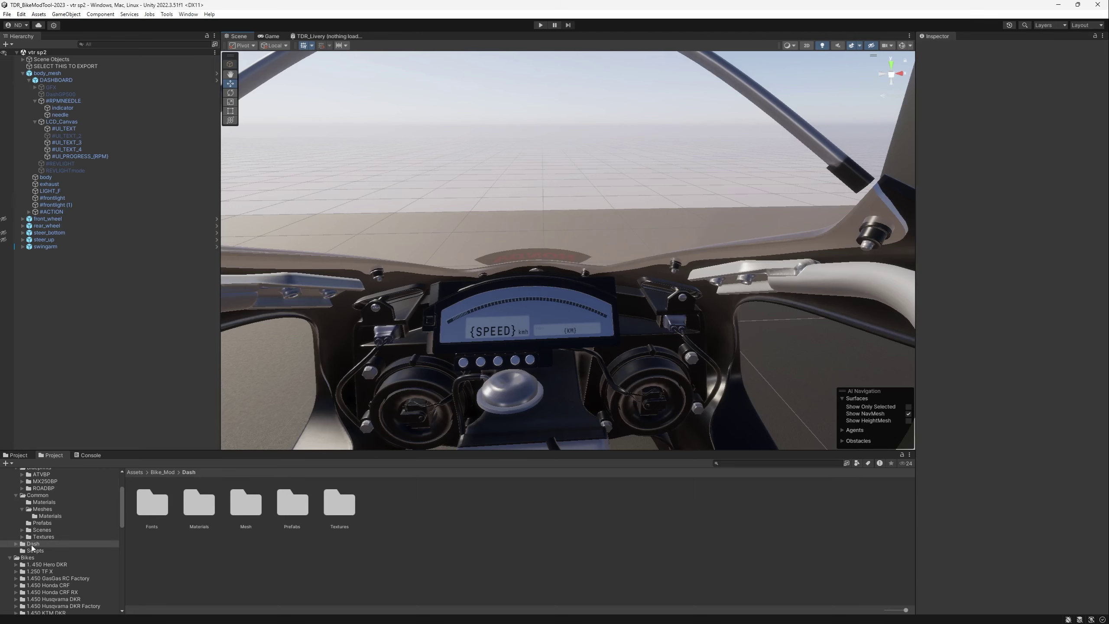
double_click(292, 507)
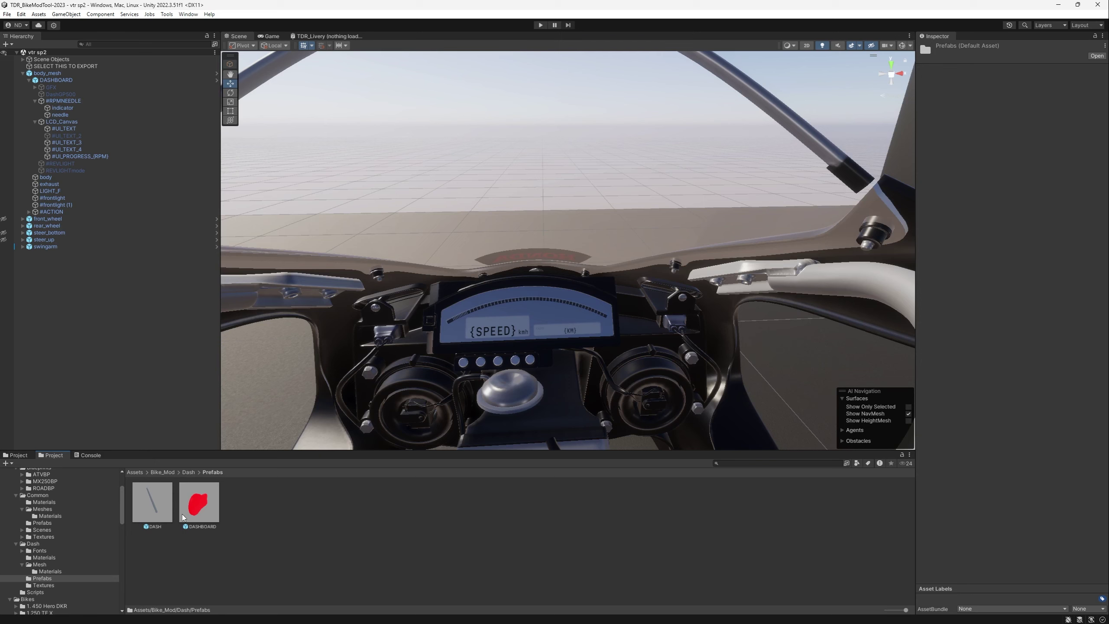
Examine the DASHBOARD object inside body_mesh, including its GFX and DashGP500 children
left_click(35, 73)
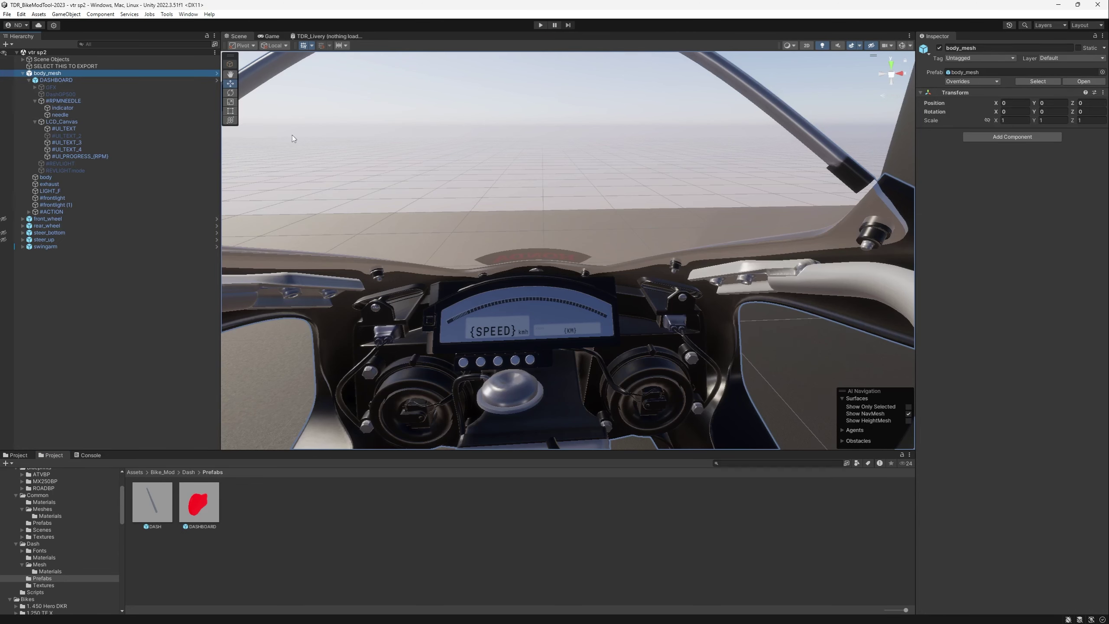
mouse_move(445, 240)
right_mouse_down()
mouse_move(426, 223)
mouse_move(425, 238)
mouse_move(467, 238)
right_mouse_up()
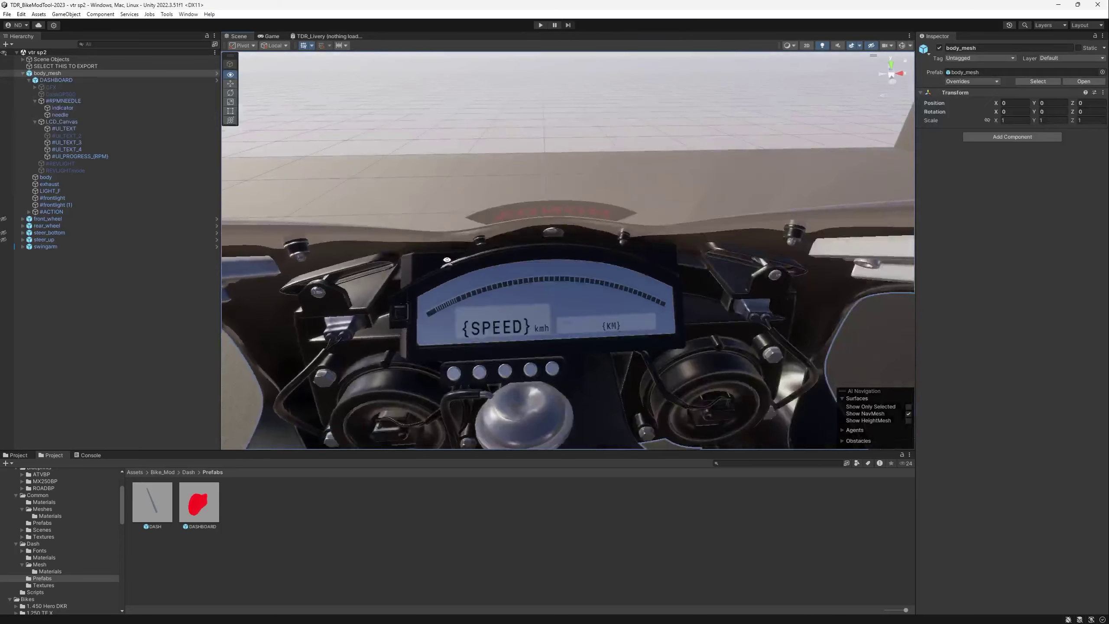
left_click(85, 81)
left_click(35, 88)
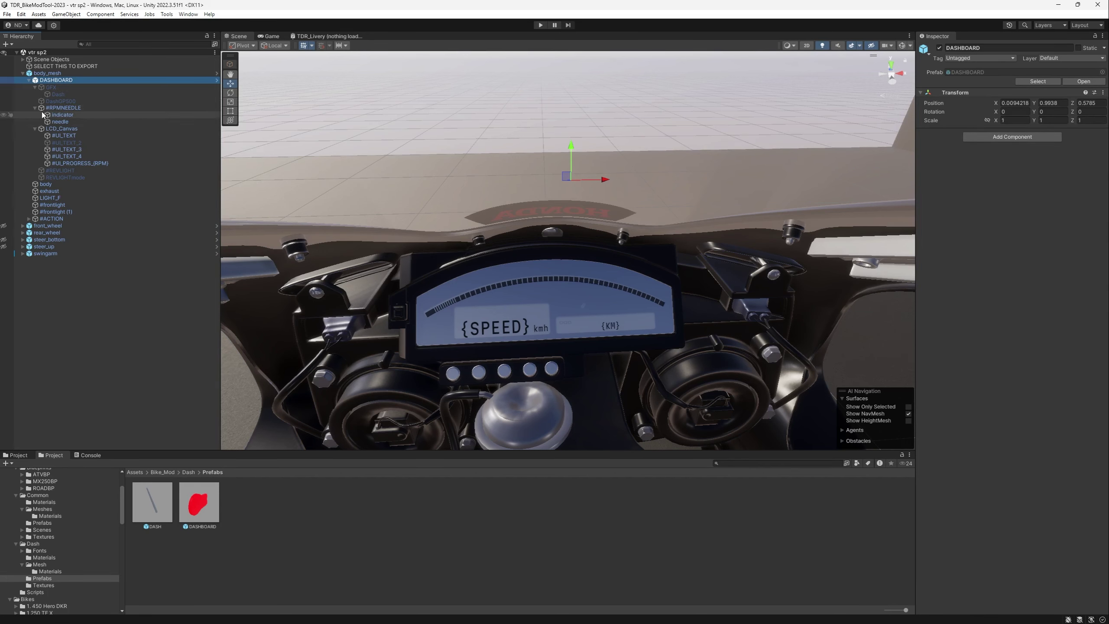
key("alt")
left_click_drag(368, 172, 350, 163, "alt")
left_click(70, 94)
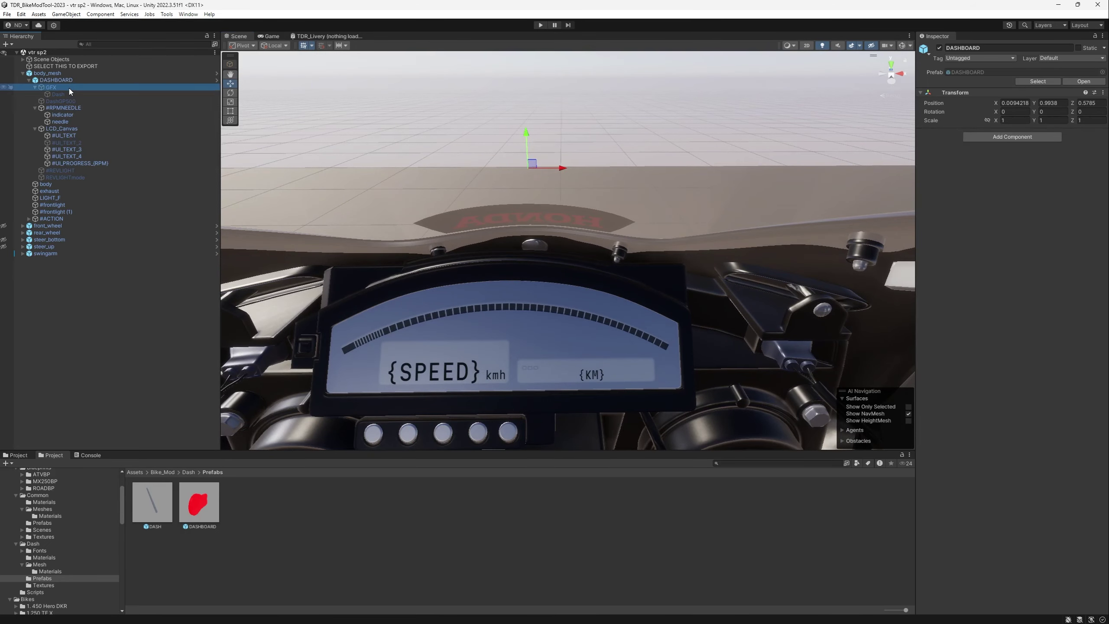
left_click(66, 101)
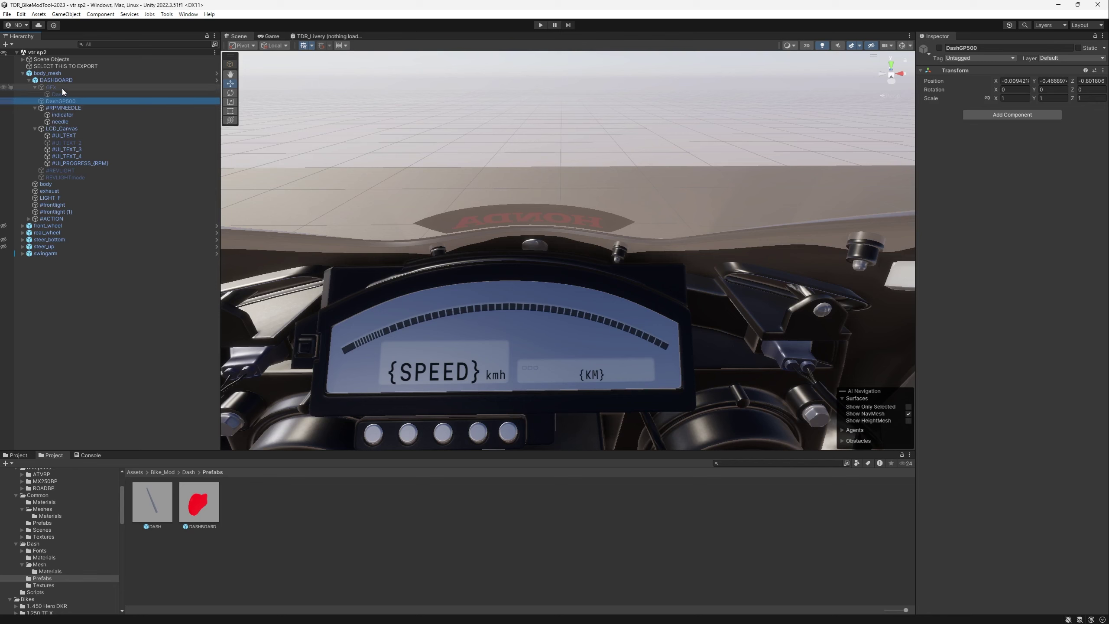
left_click(63, 89)
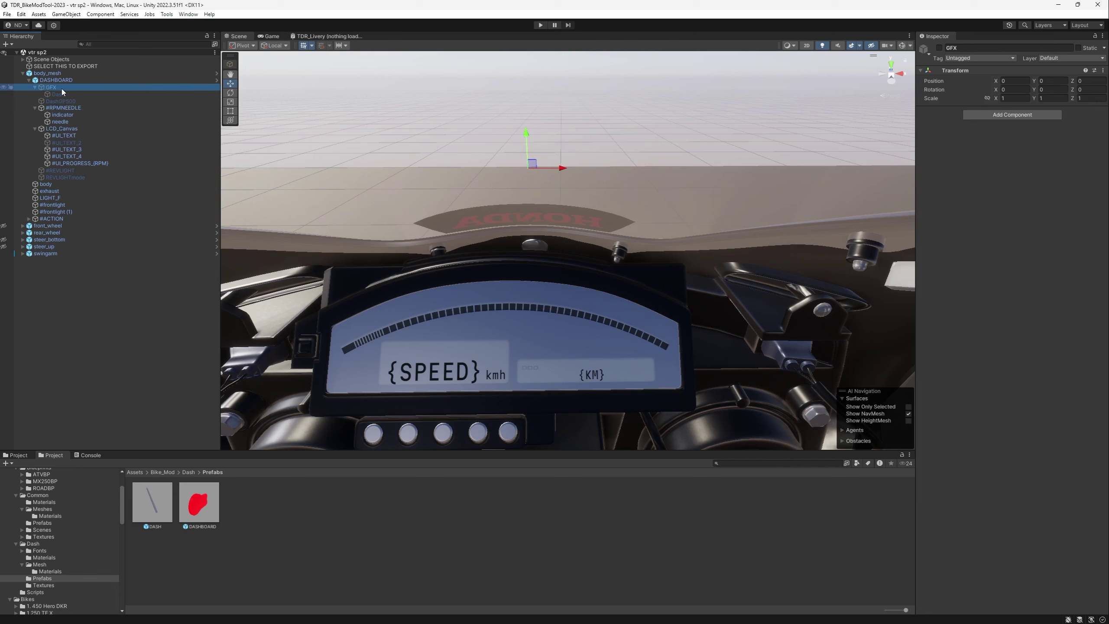
Inspect #RPMNEEDLE with its indicator and needle, and compare their placement with the dashboard display and its speed text
left_click(73, 108)
left_click_drag(298, 158, 208, 154, "alt")
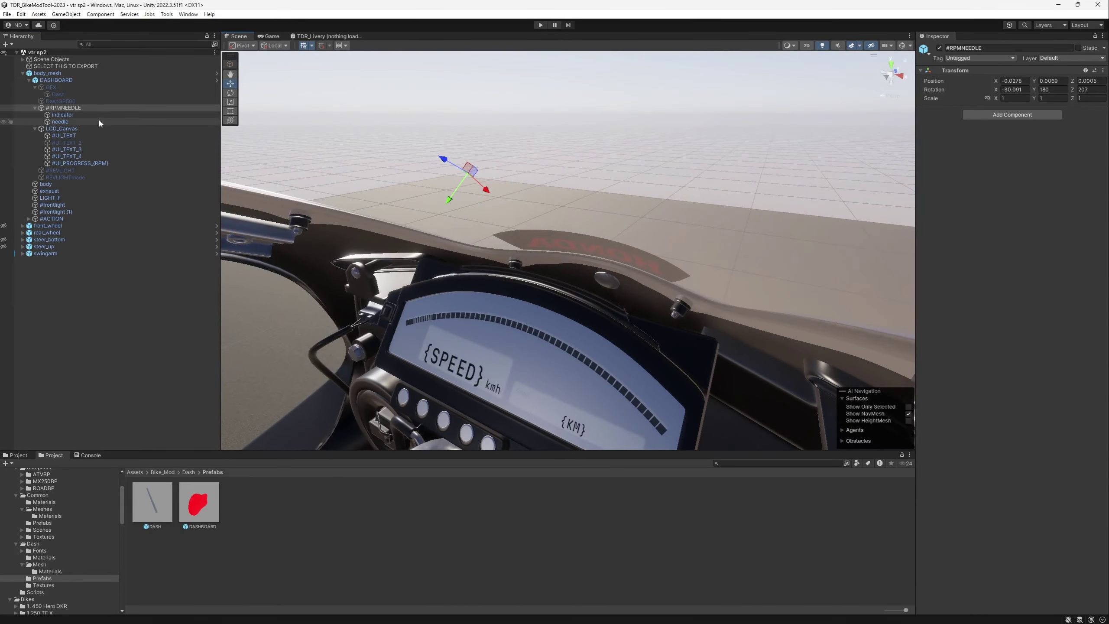
left_click_drag(425, 183, 504, 192, "alt")
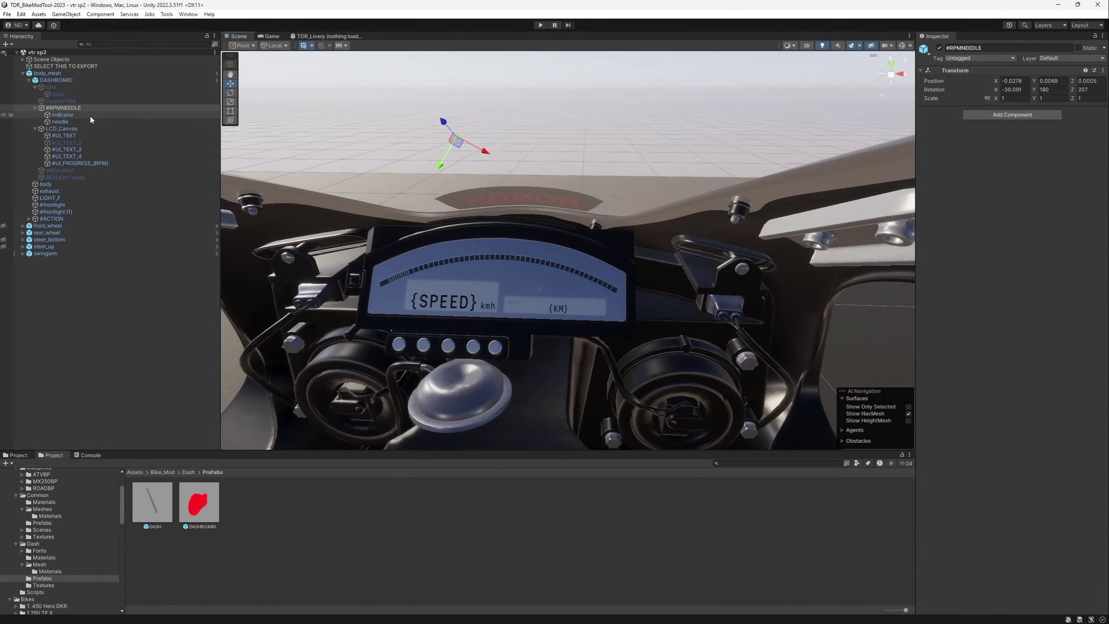
left_click(77, 121)
left_click_drag(393, 197, 642, 240, "alt")
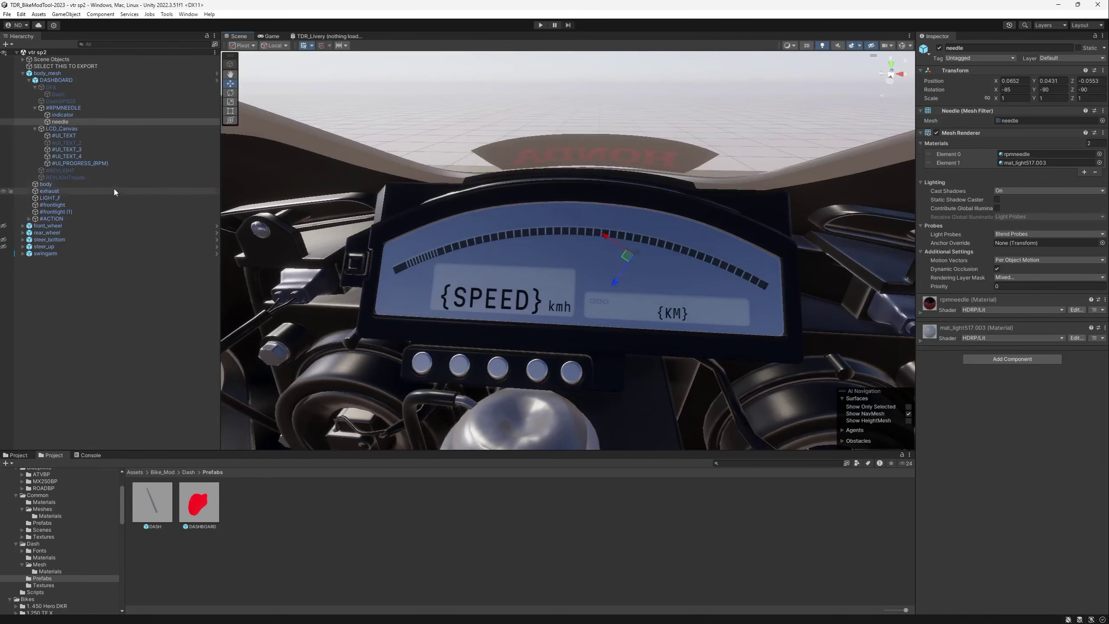
left_click(82, 135)
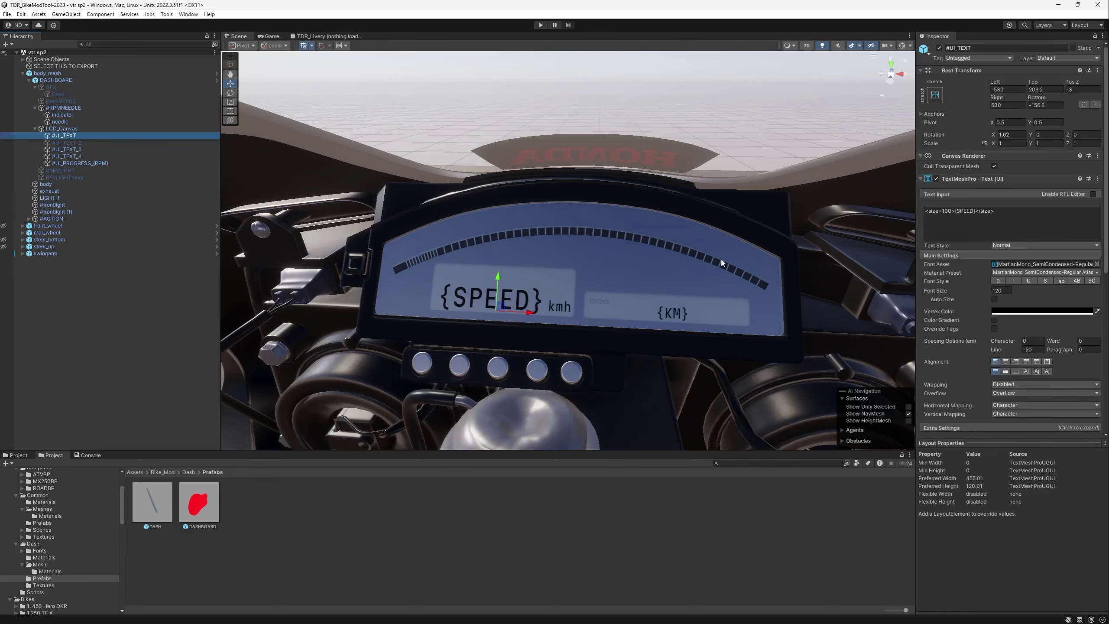
left_click_drag(391, 272, 538, 264, "alt")
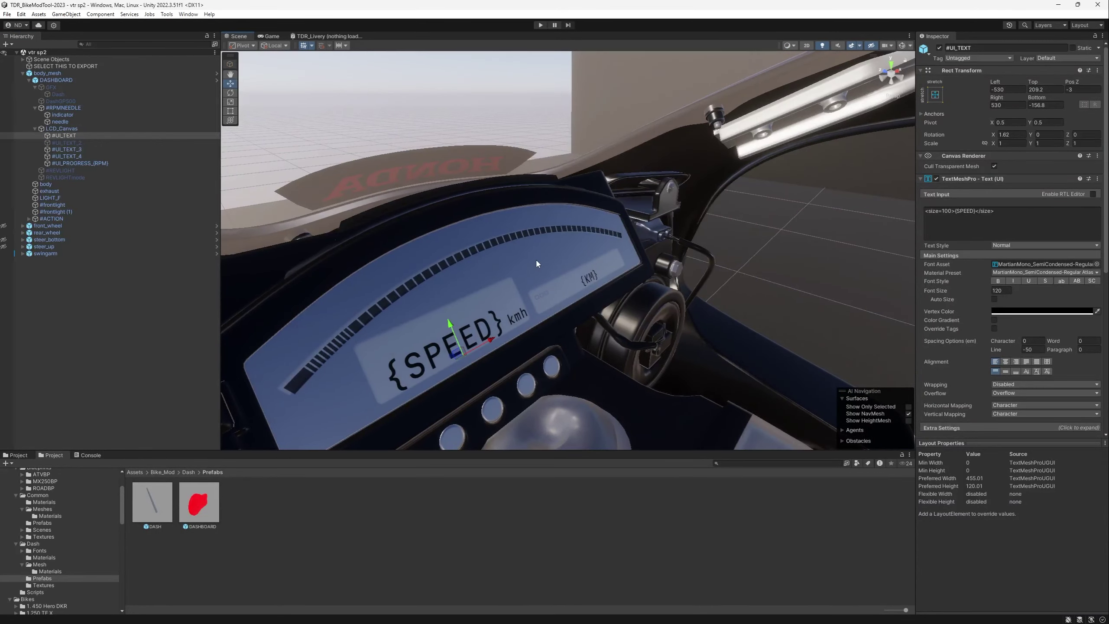
left_click(62, 121)
left_click(61, 108, "shift")
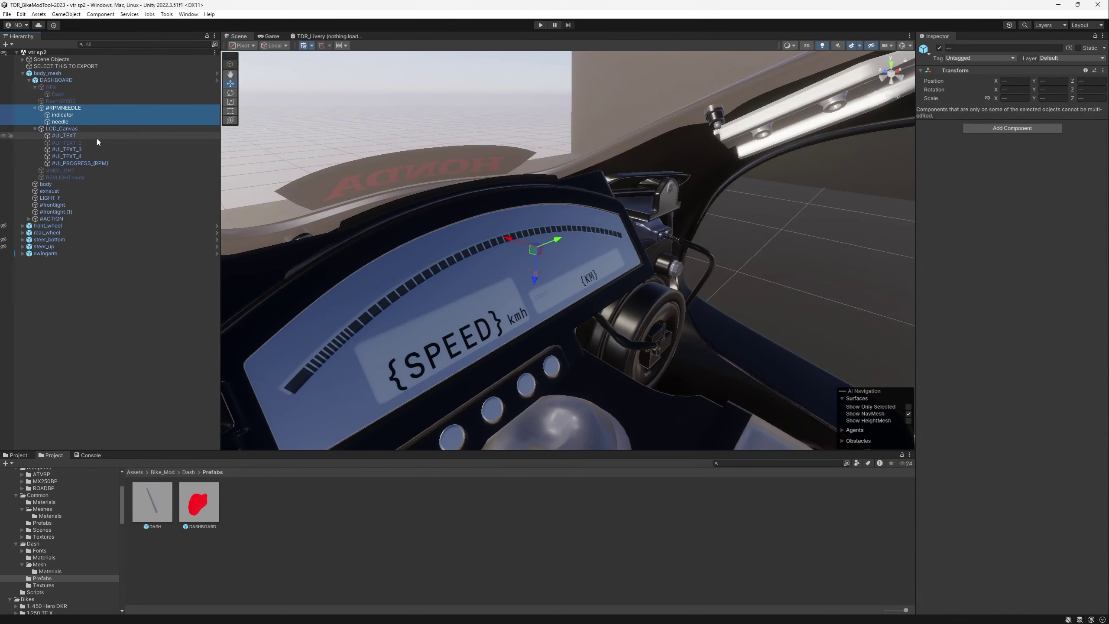
left_click_drag(296, 388, 369, 320, "alt")
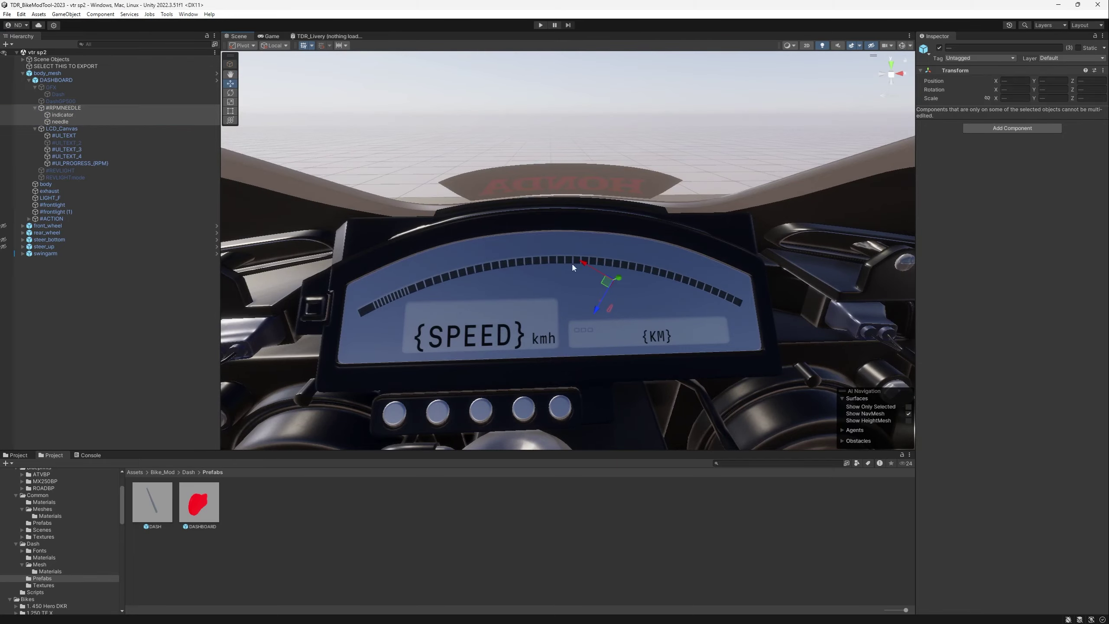
left_click_drag(478, 314, 441, 350, "alt")
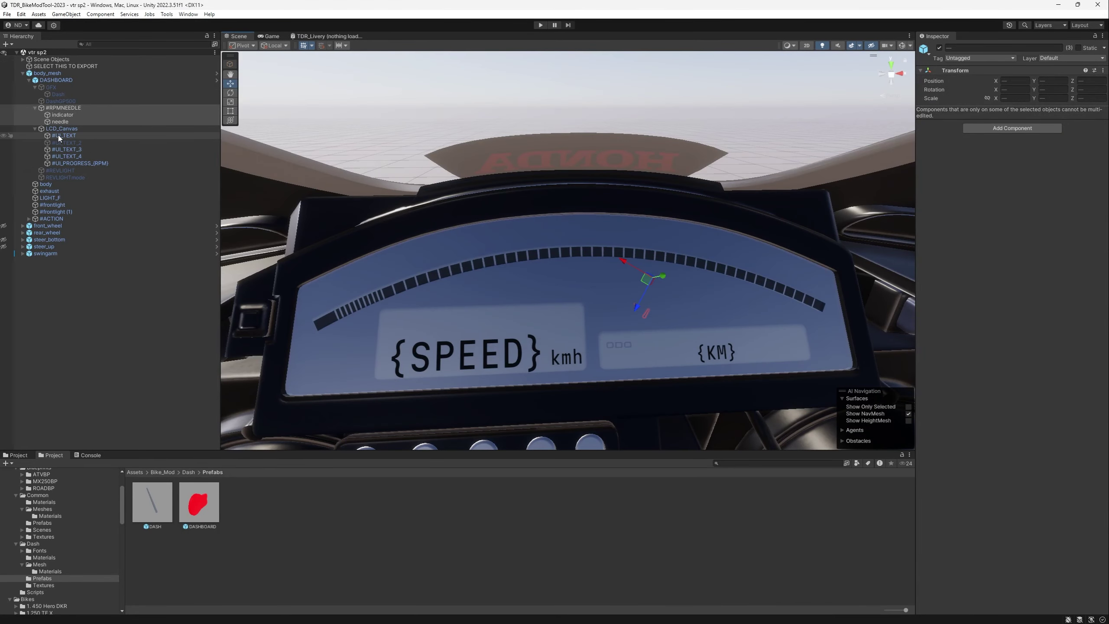
right_click_drag(625, 308, 628, 306)
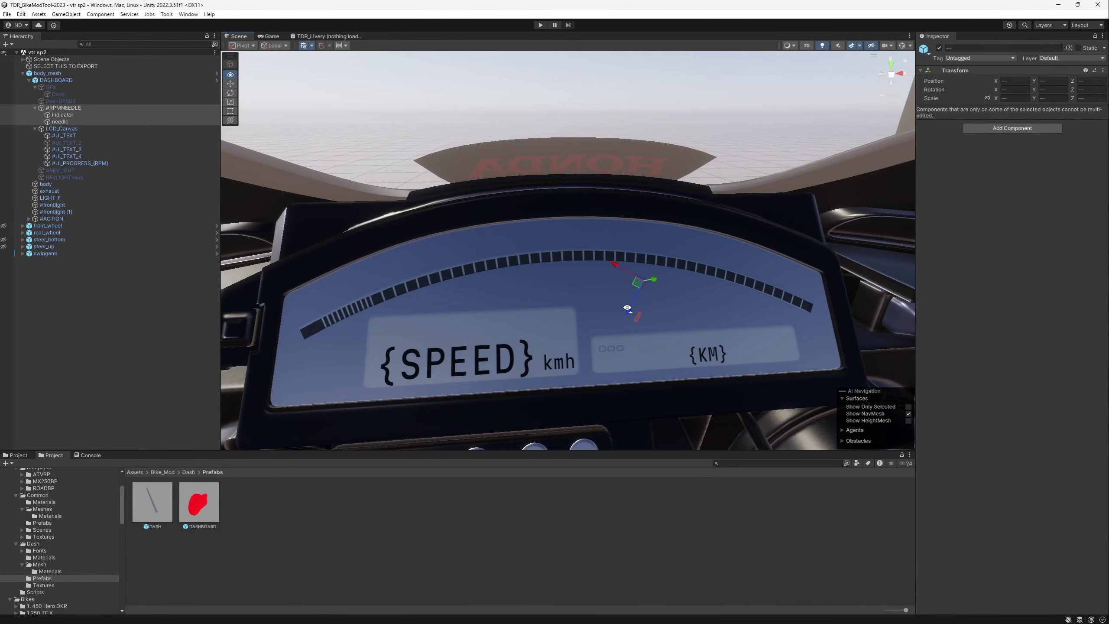
Review the settings of #UI_TEXT, #UI_TEXT_3, #UI_TEXT_4 and #UI_PROGRESS_(RPM) under LCD_Canvas, including the text variables they use
left_click(78, 138)
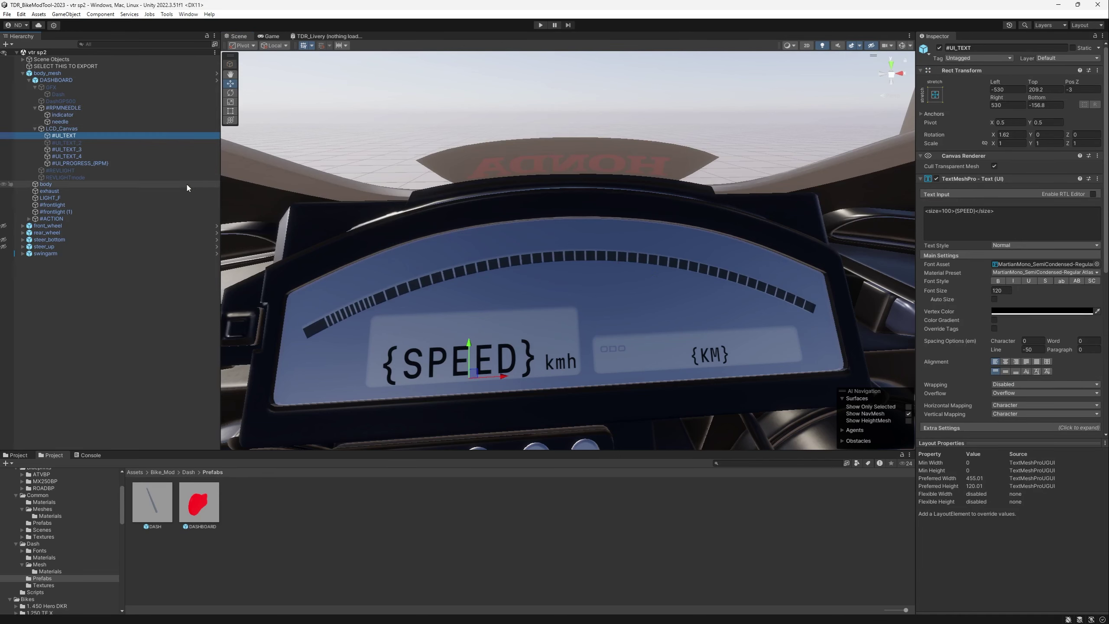
left_click(63, 149)
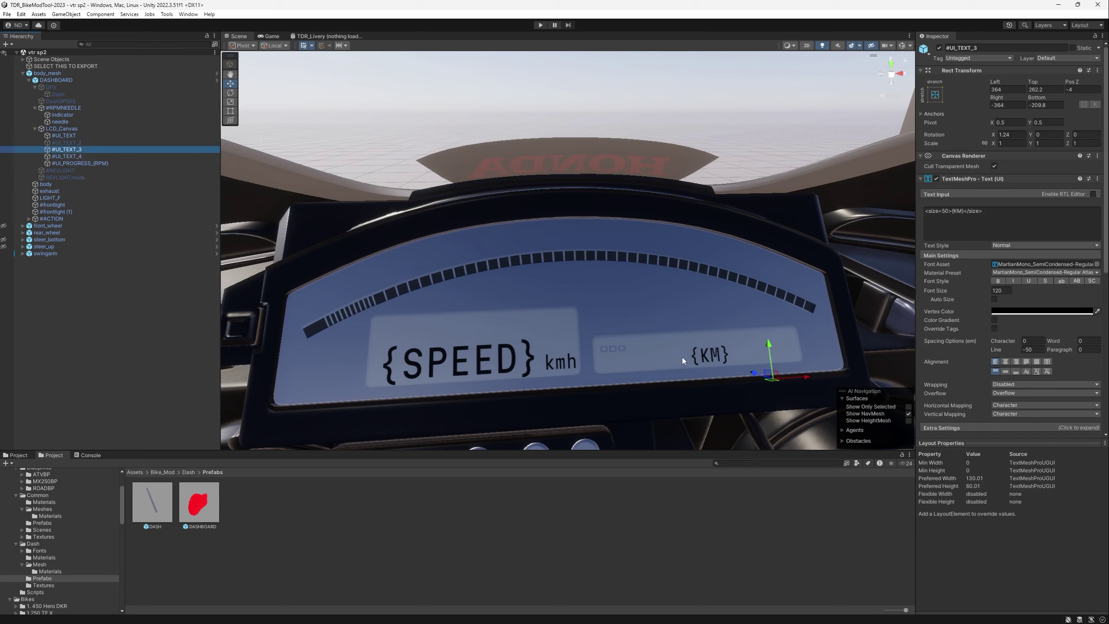
left_click(102, 157)
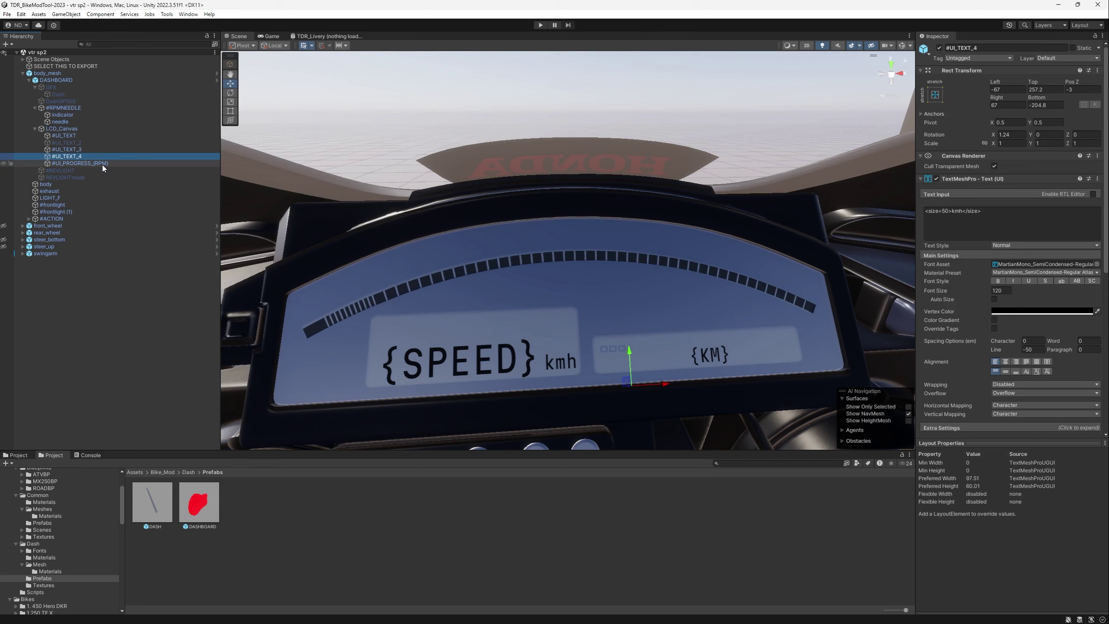
left_click(103, 164)
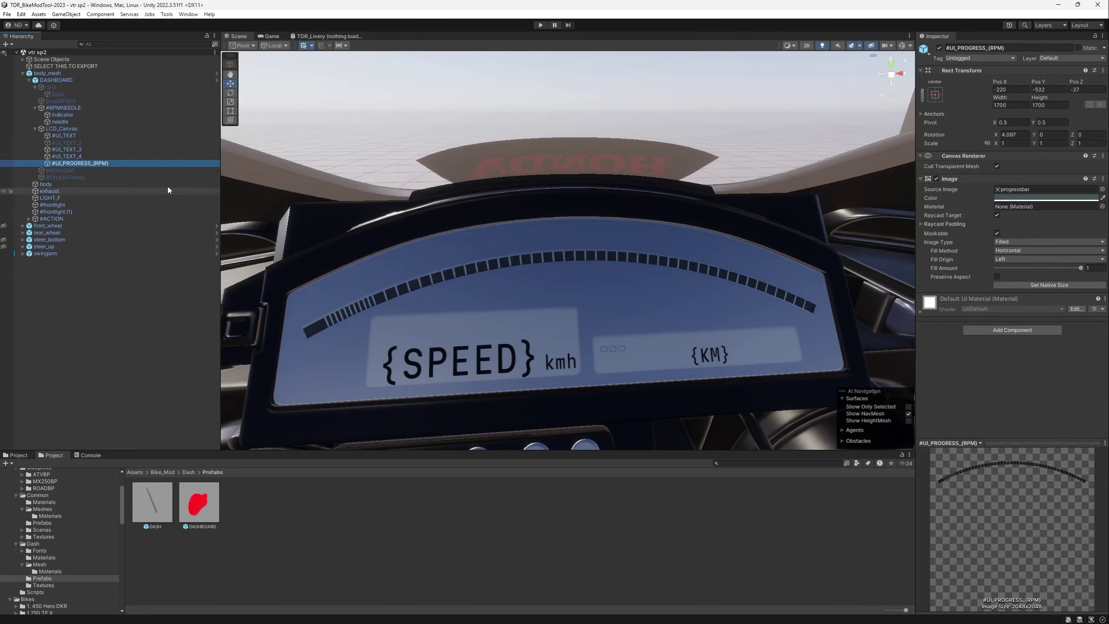
left_click(78, 138)
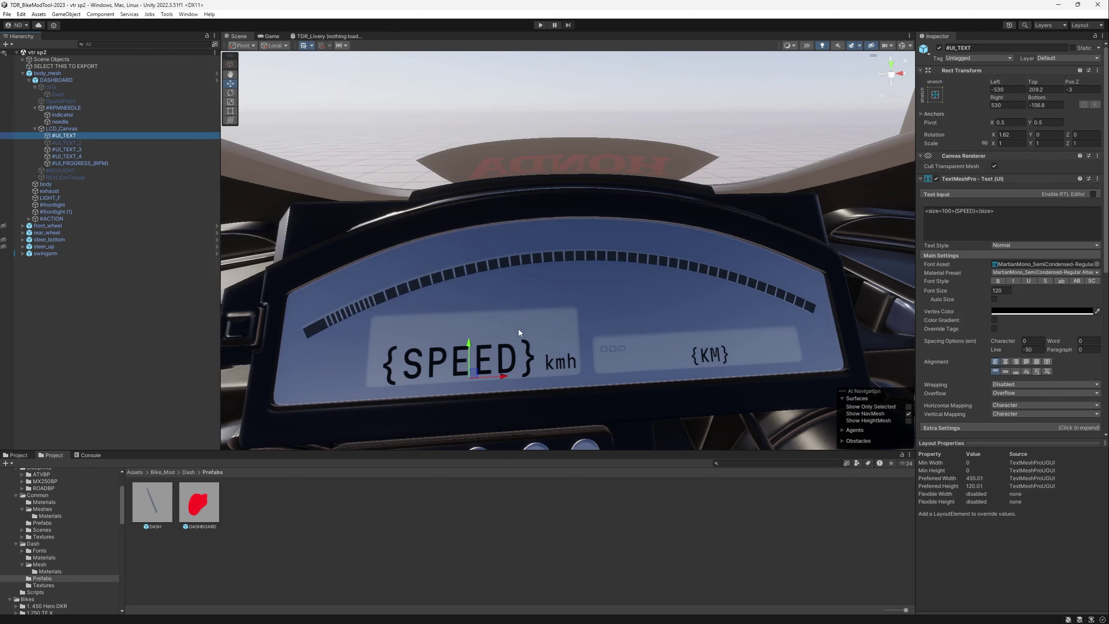
left_click(986, 211)
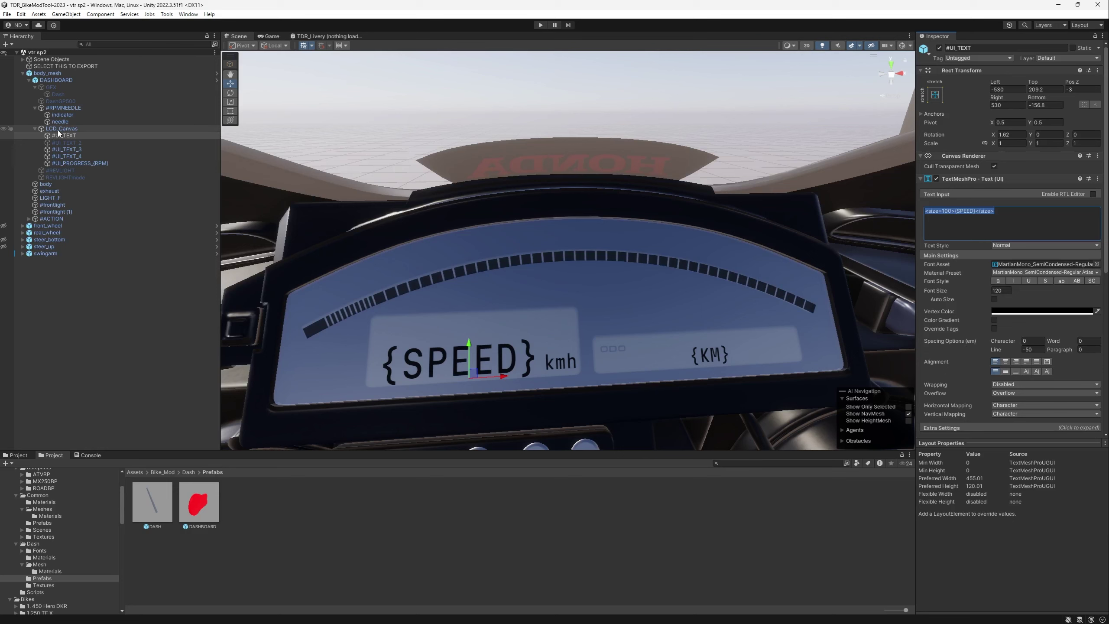
left_click(78, 151)
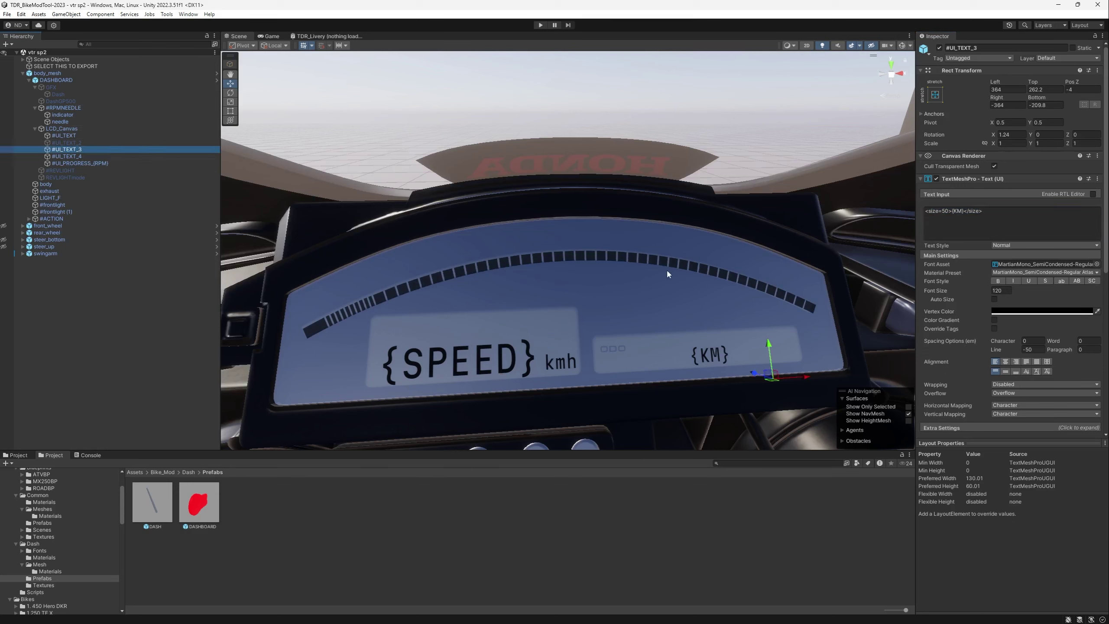
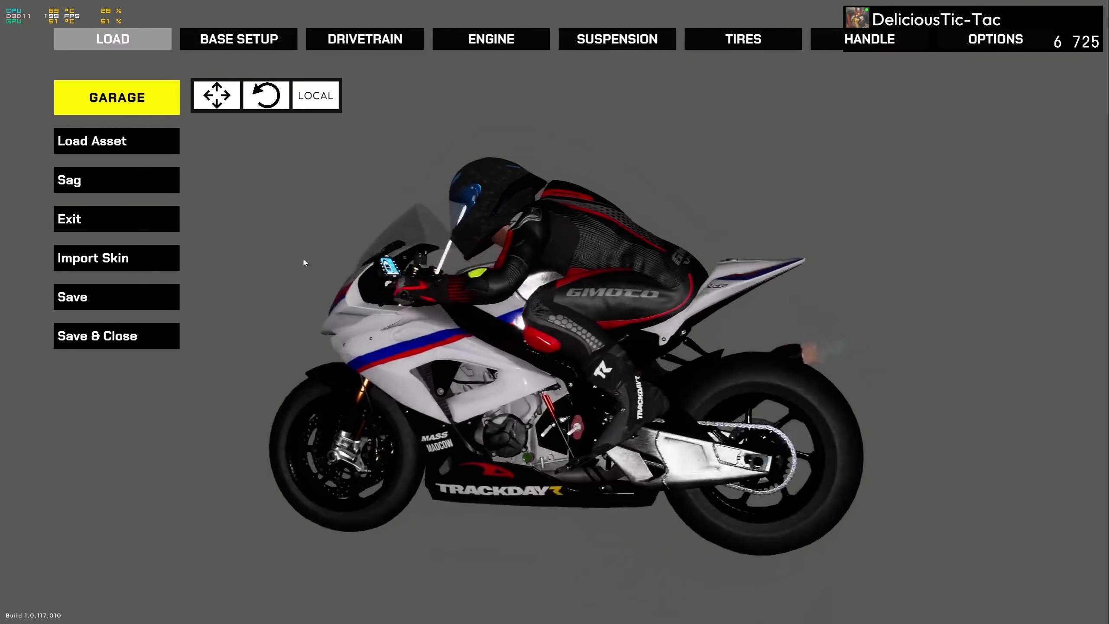
left_click(110, 153)
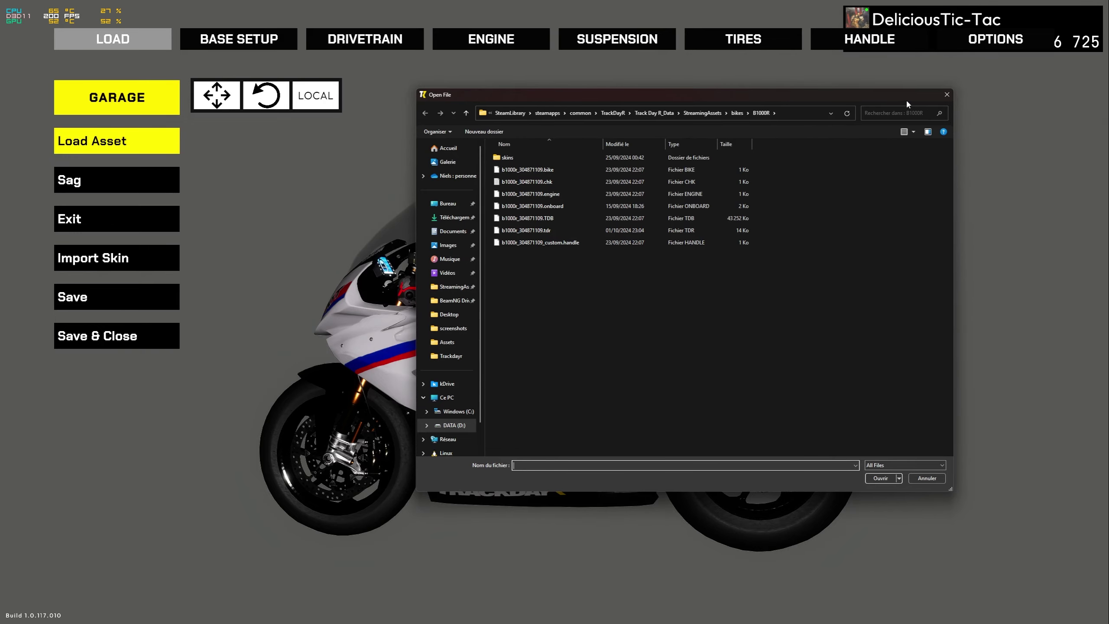
left_click(947, 97)
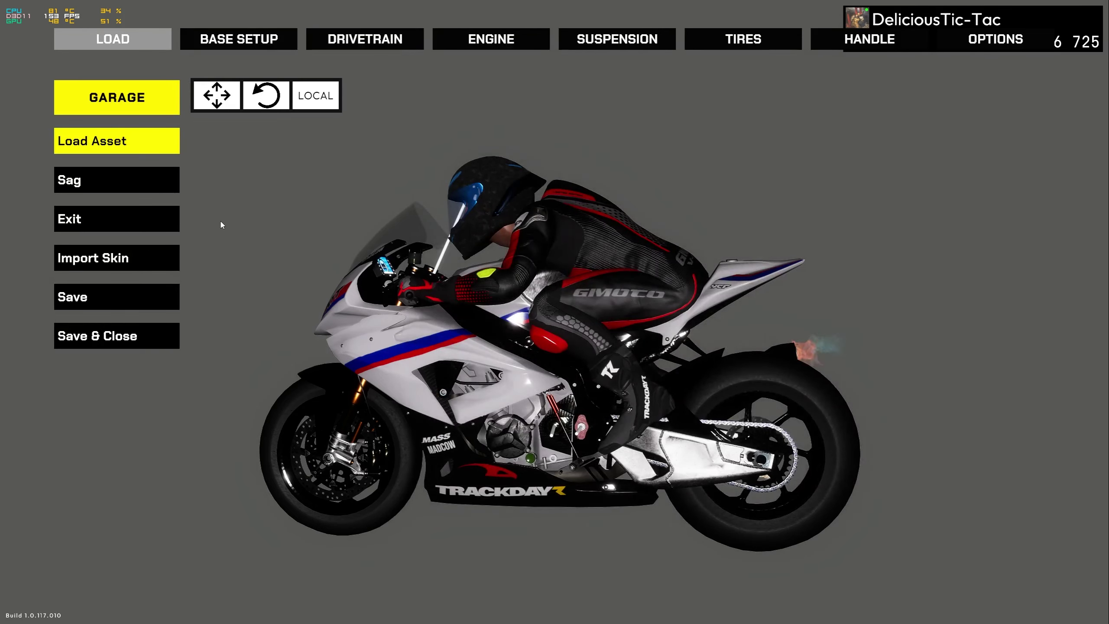
right_click_drag(655, 324, 689, 328)
In the TrackDayR garage, load the tdr bike file from the Honda VTR SP2 folder under Documents, TrackdayR, bikes
left_click(116, 213)
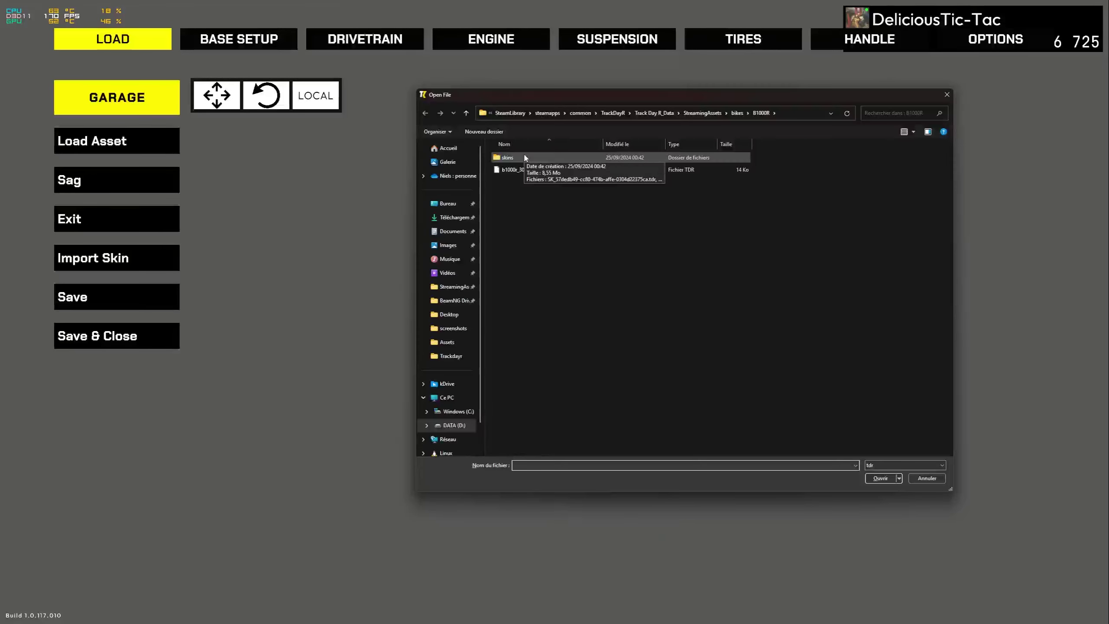
left_click(451, 355)
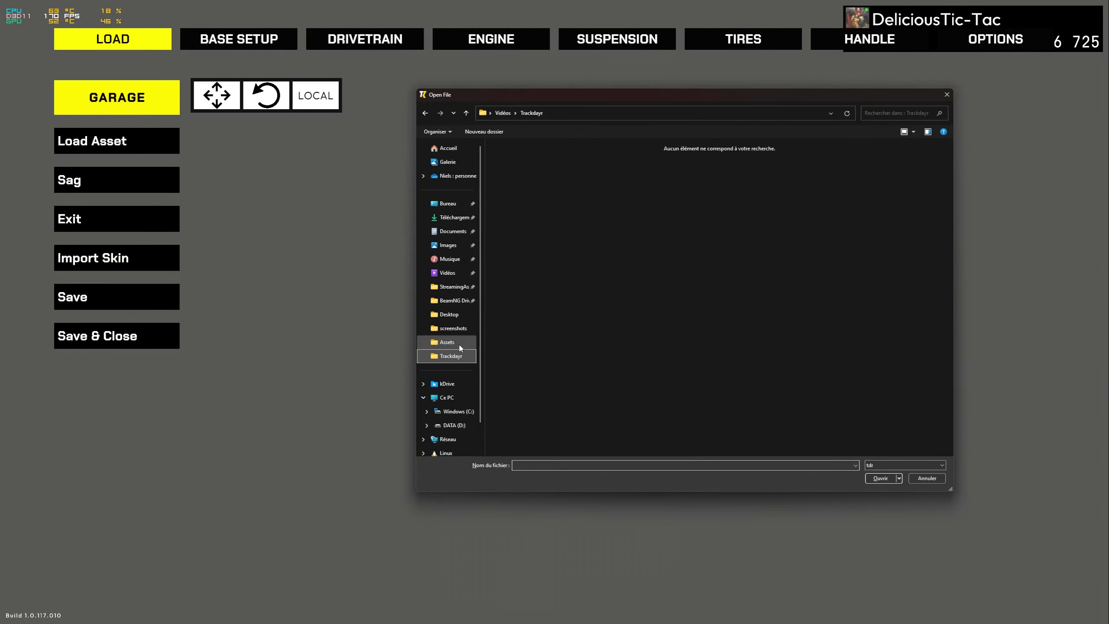
left_click(449, 232)
double_click(532, 389)
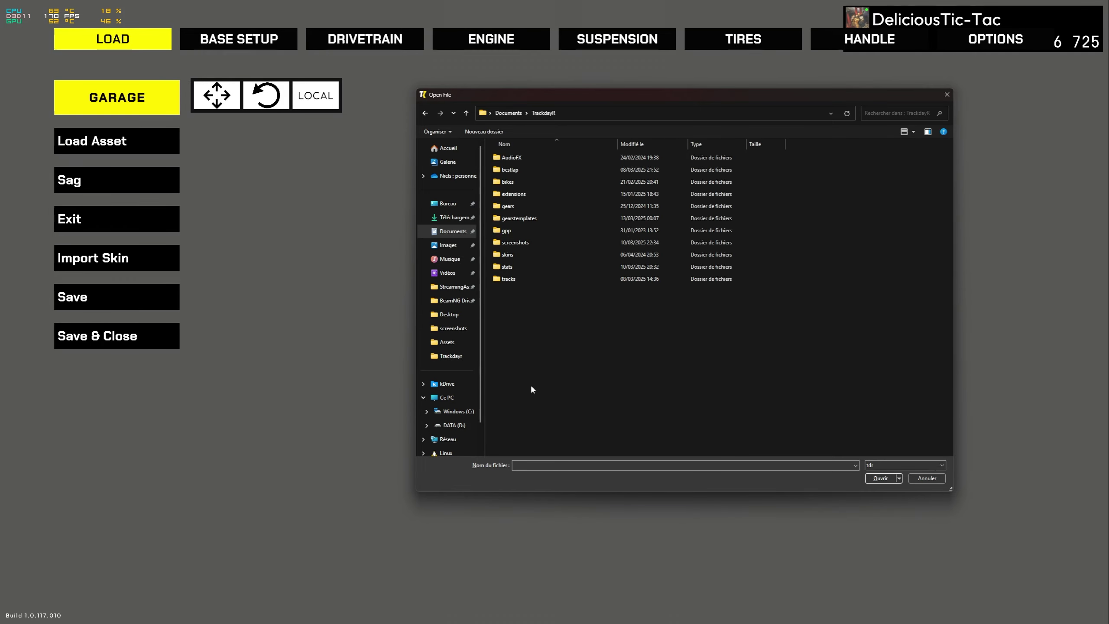
double_click(515, 181)
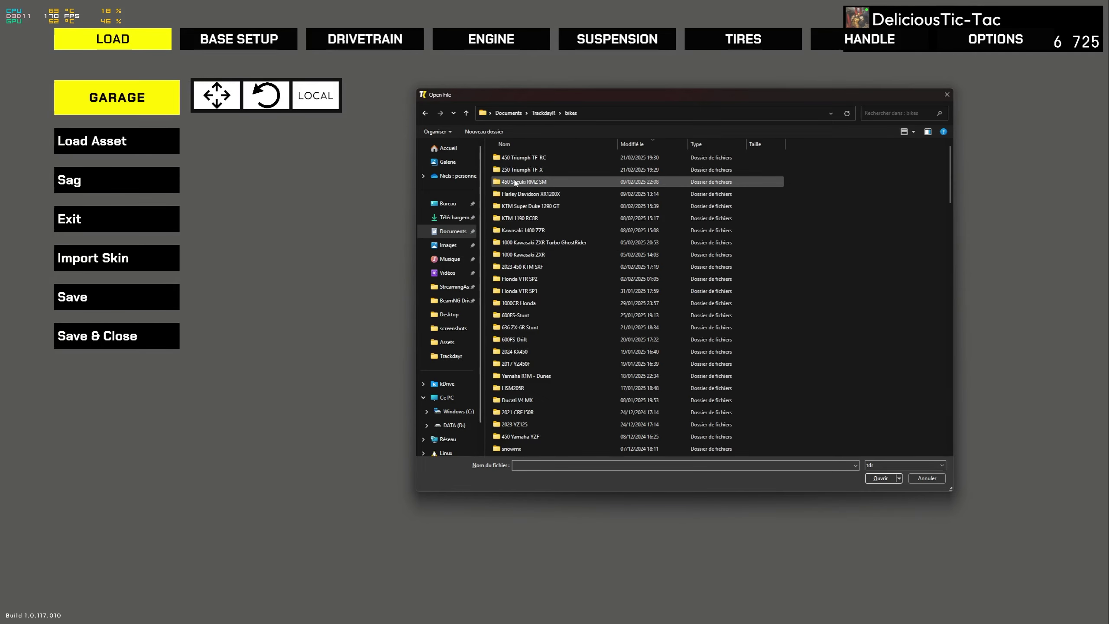
scroll(544, 404, "down", 2)
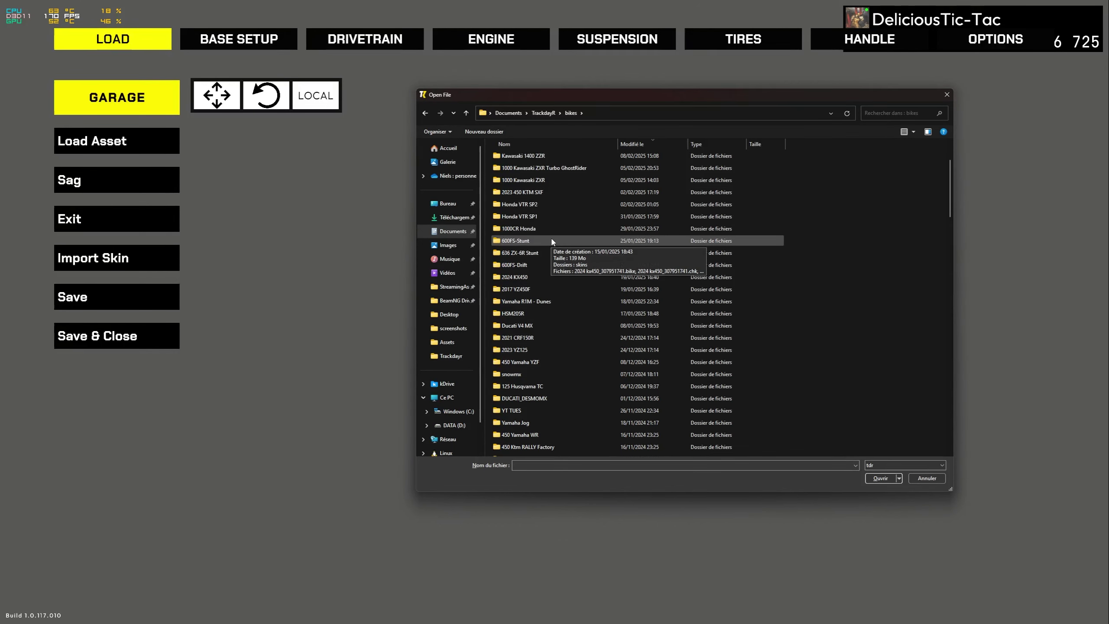
double_click(545, 206)
double_click(538, 179)
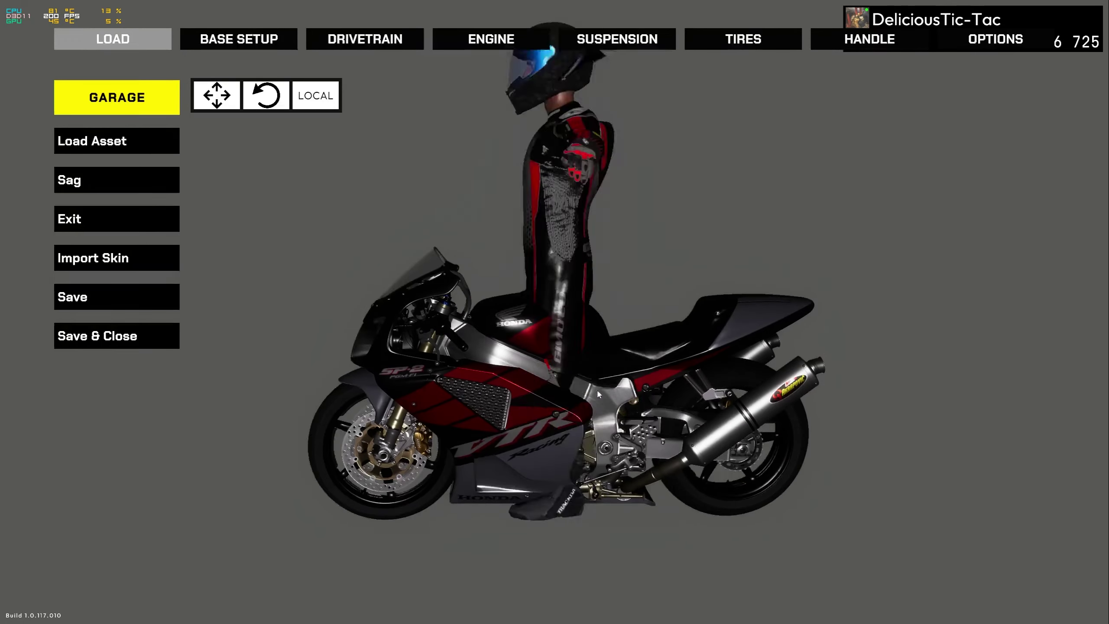
Open the base setup values of the loaded bike
scroll(586, 361, "up", 2)
middle_click_drag(587, 361, 592, 358)
right_click_drag(624, 356, 539, 337)
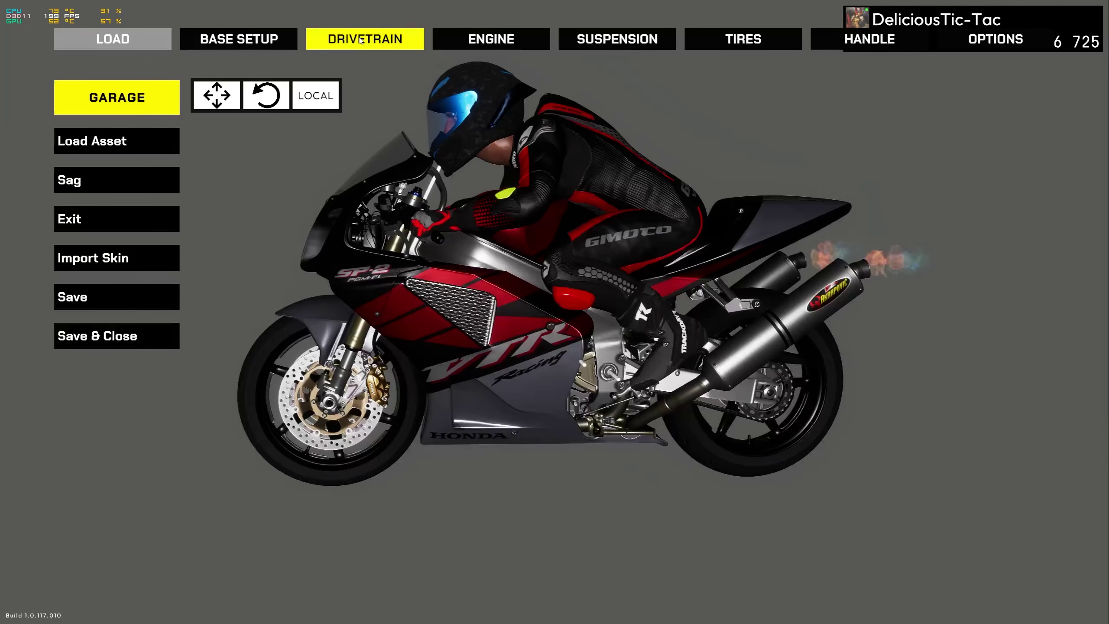
left_click(253, 42)
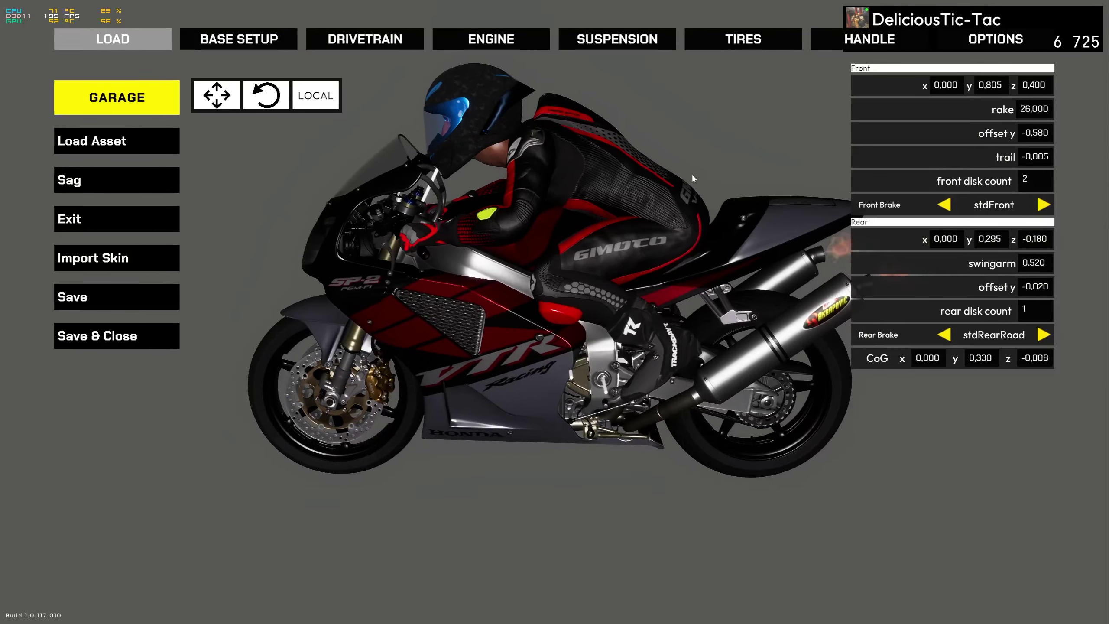
Set the front position in the base setup to y 0.815 and z 0.410, checking it against the steering head
scroll(428, 213, "up", 5)
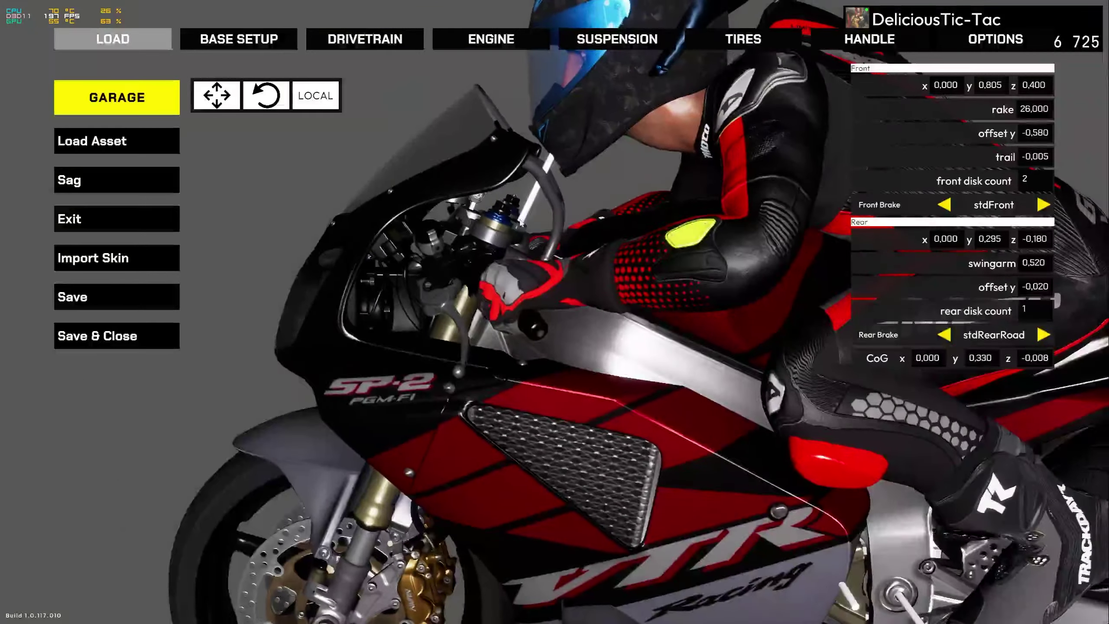
scroll(533, 264, "up", 5)
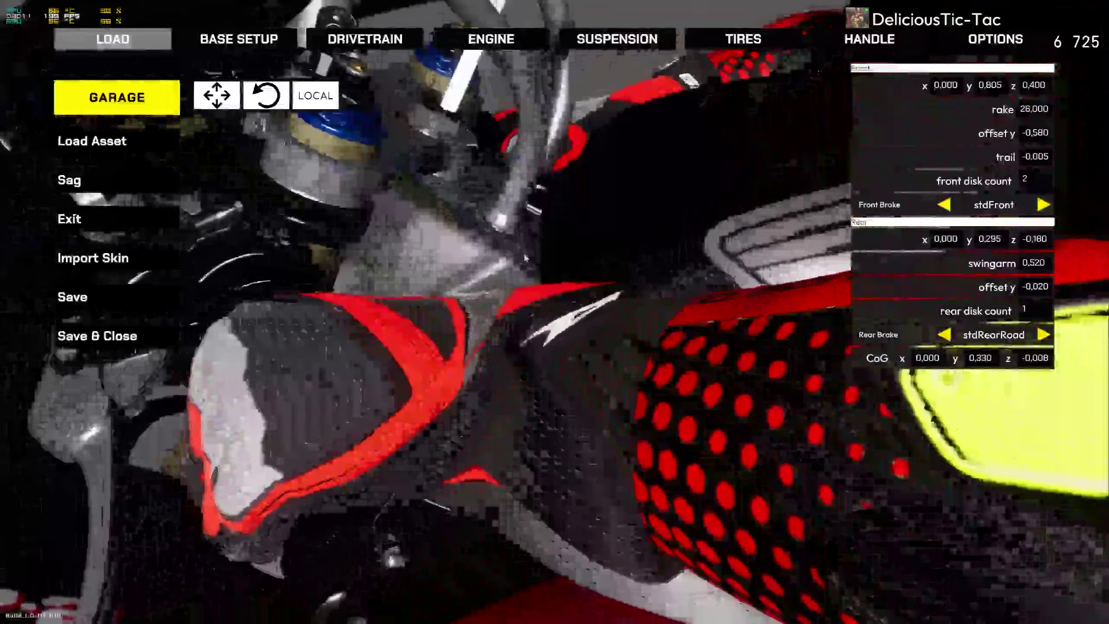
right_click_drag(524, 254, 528, 291)
scroll(530, 295, "down", 4)
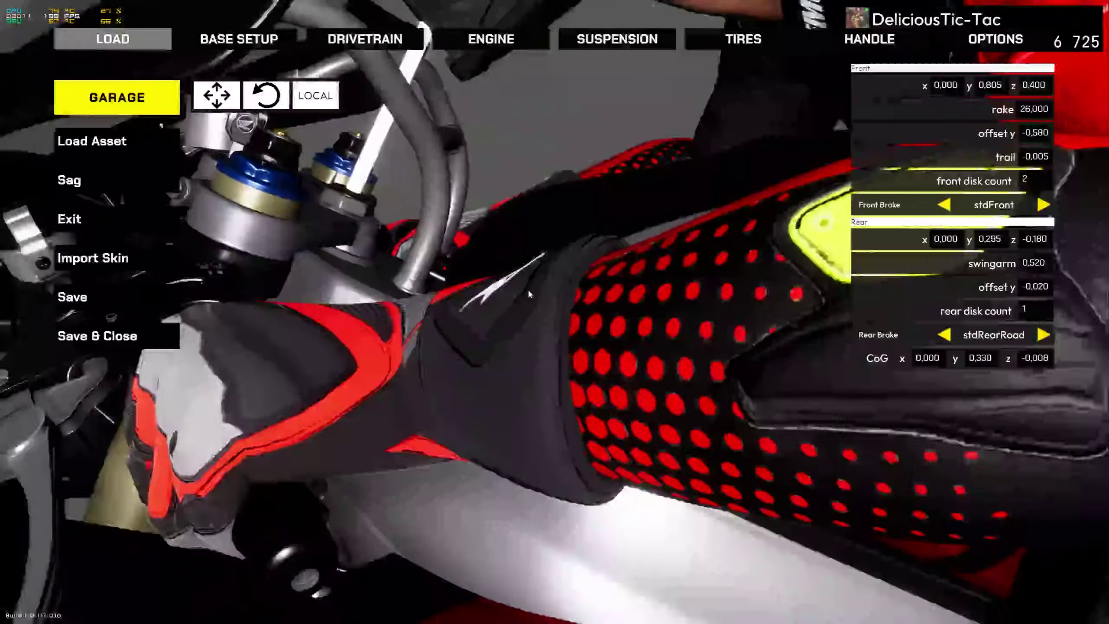
scroll(521, 303, "down", 10)
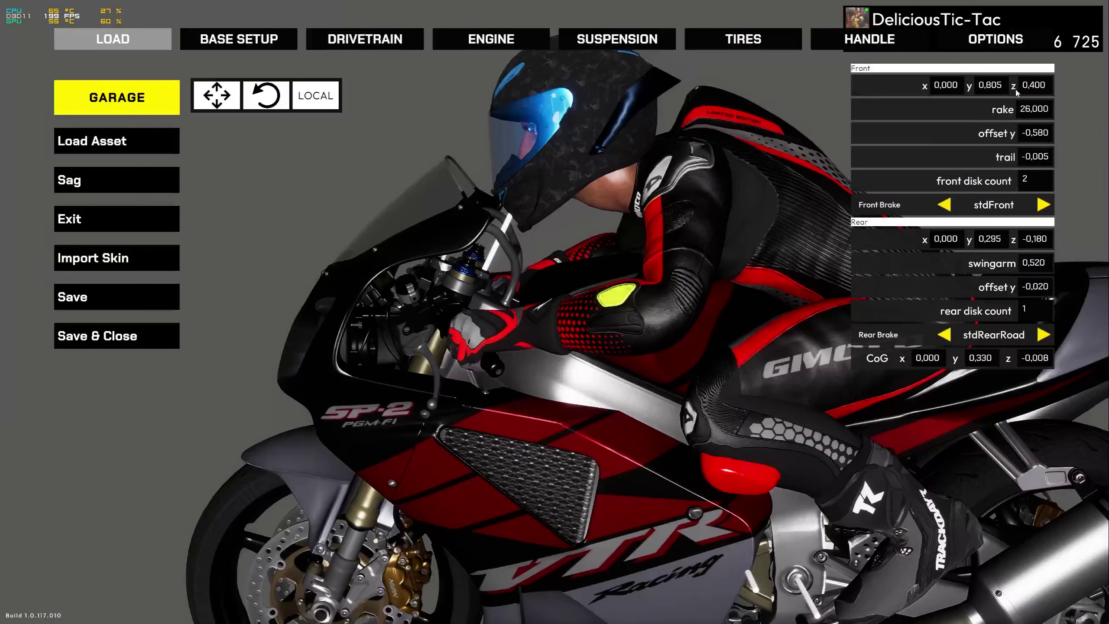
right_click_drag(544, 172, 475, 281)
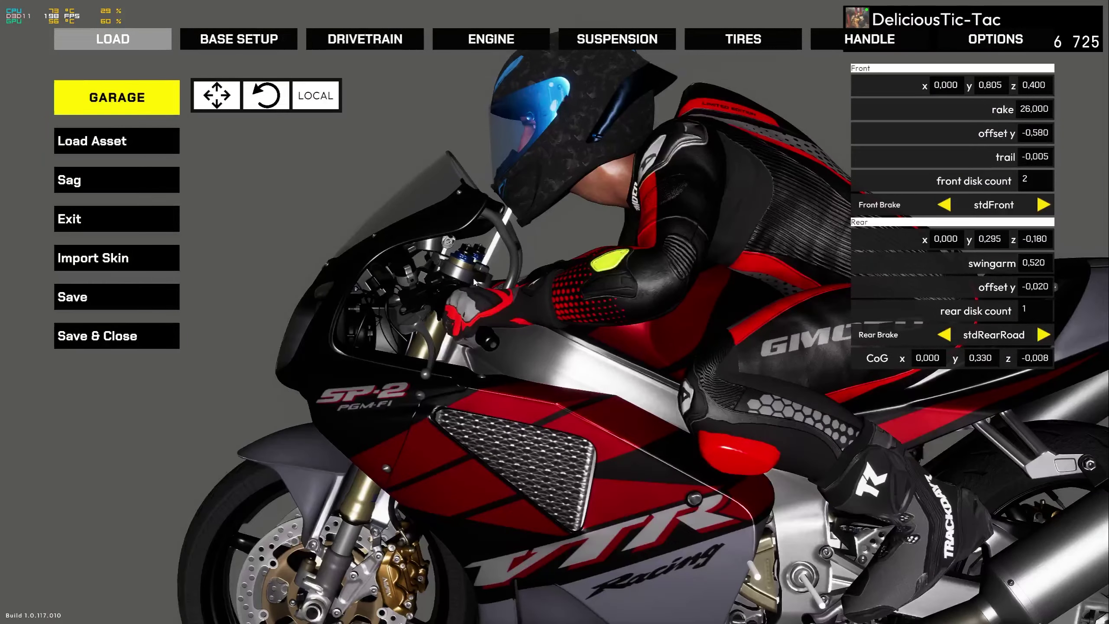
scroll(484, 279, "up", 5)
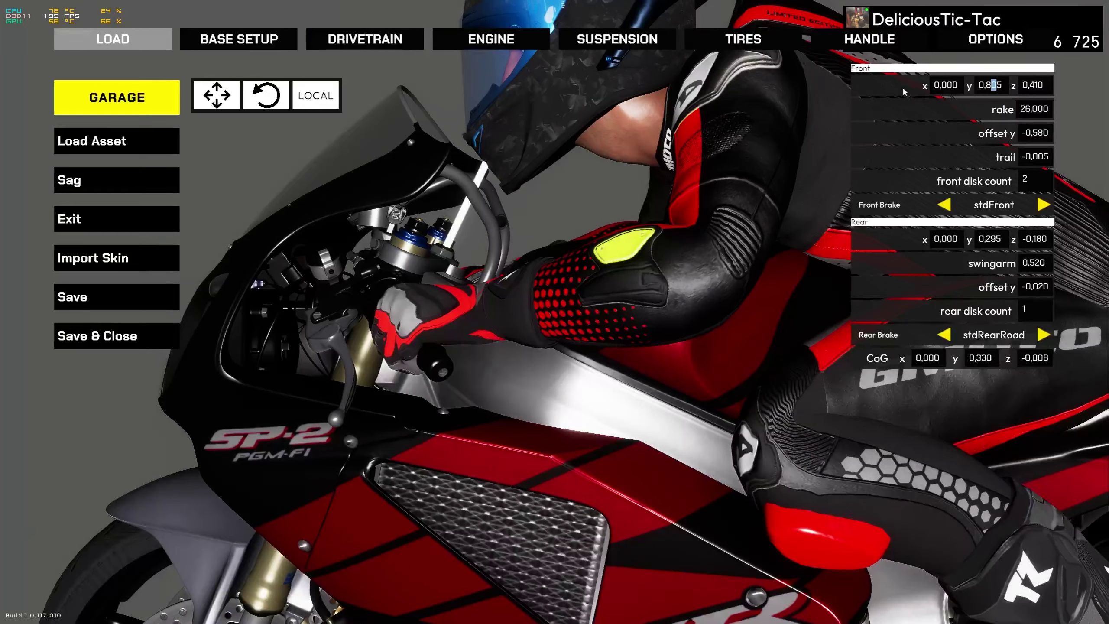
type("1")
key("Return")
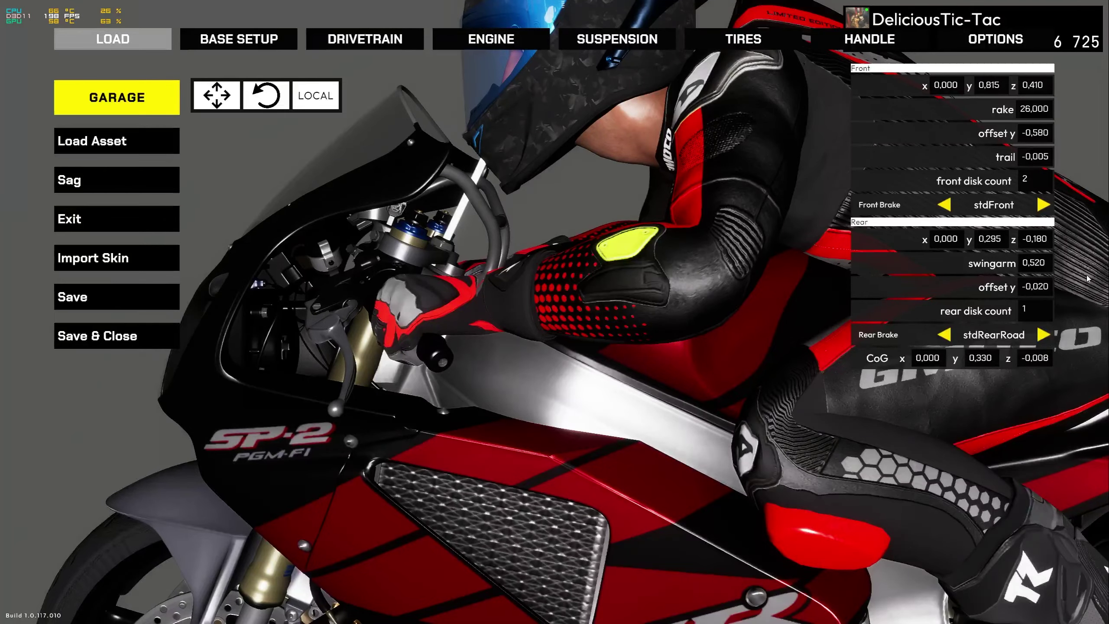
Set the front trail to 0.055 while viewing the front wheel and fork
right_click_drag(716, 268, 645, 267)
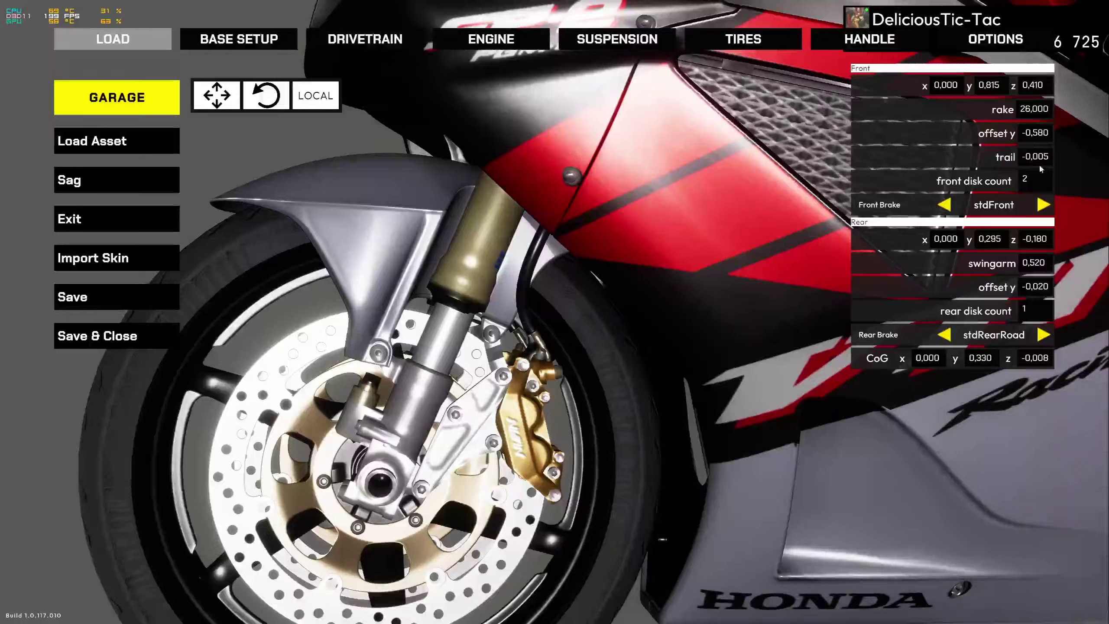
right_click_drag(537, 315, 545, 193)
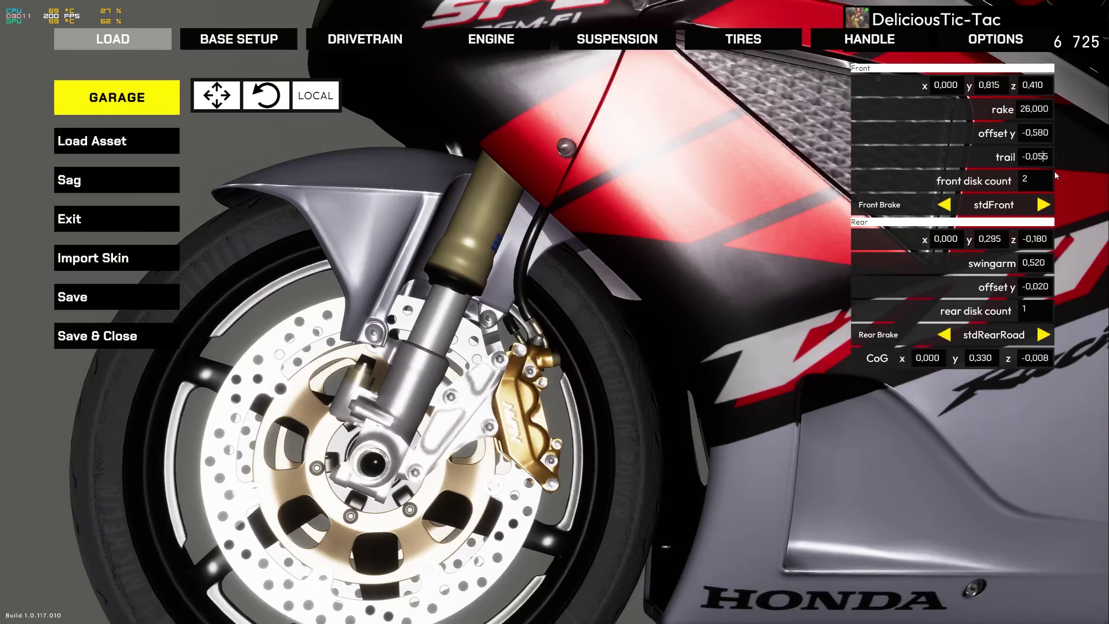
left_click_drag(1033, 157, 1045, 158)
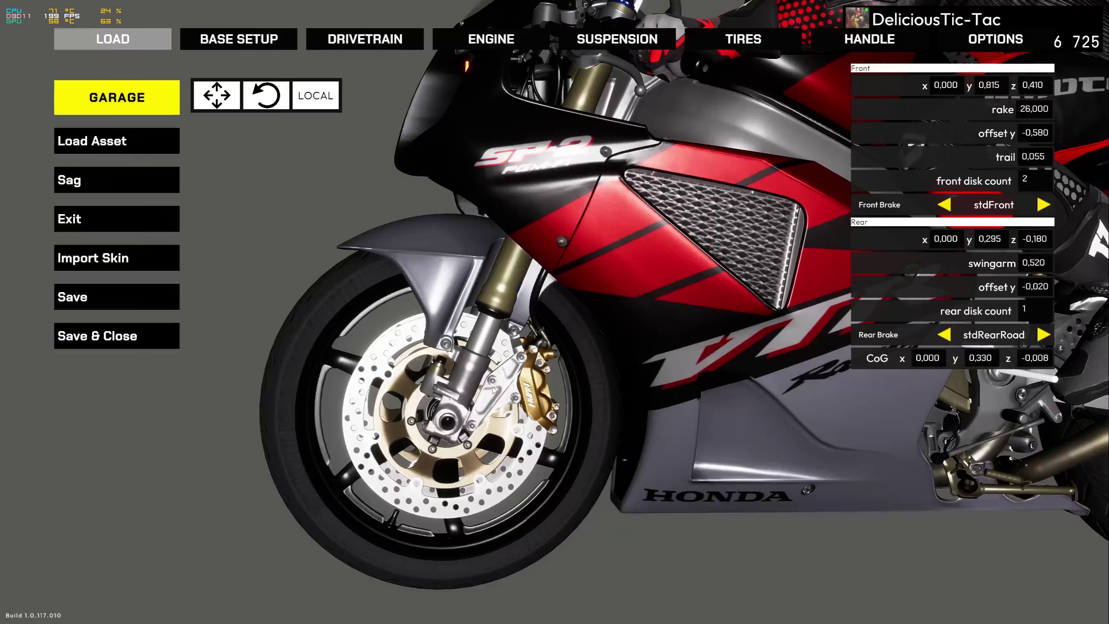
Discard the base setup changes by leaving the garage, reopening Garage Mod and reloading the bike file
left_click(133, 220)
left_click(609, 540)
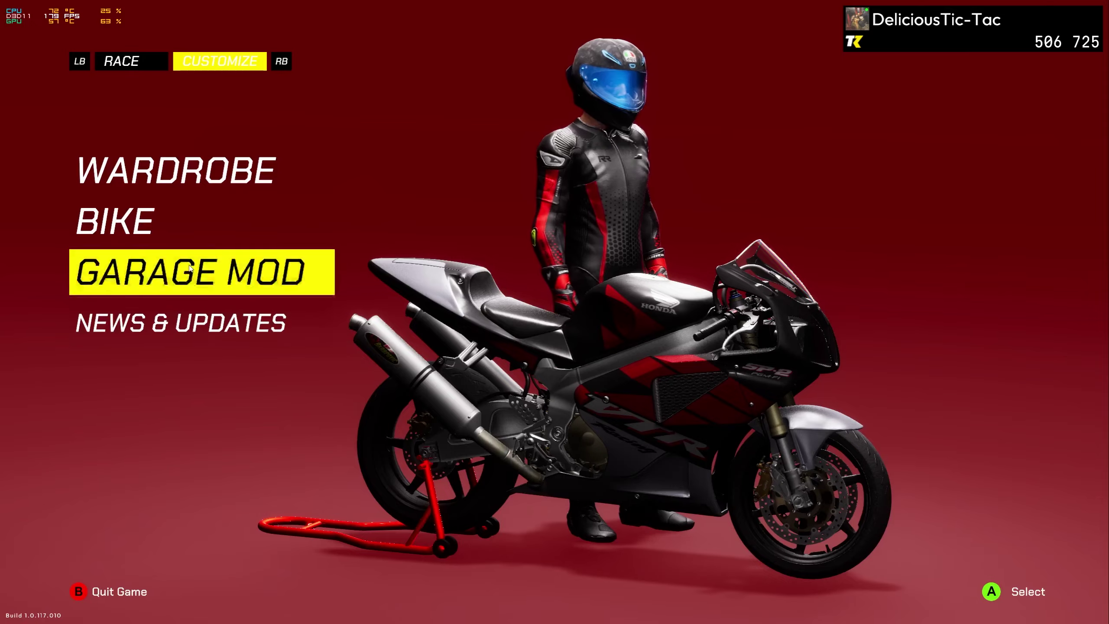
left_click(141, 272)
left_click(118, 44)
double_click(495, 170)
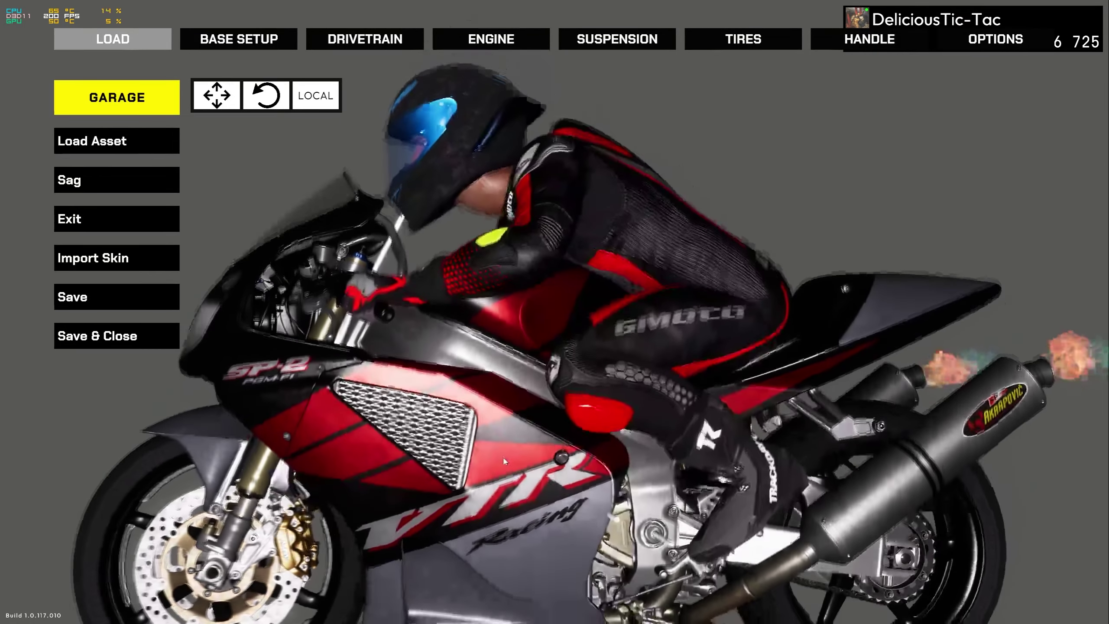
Reopen the base setup and set the front offset y to -0.590, checking the wheel axle against the fork
scroll(559, 426, "up", 2)
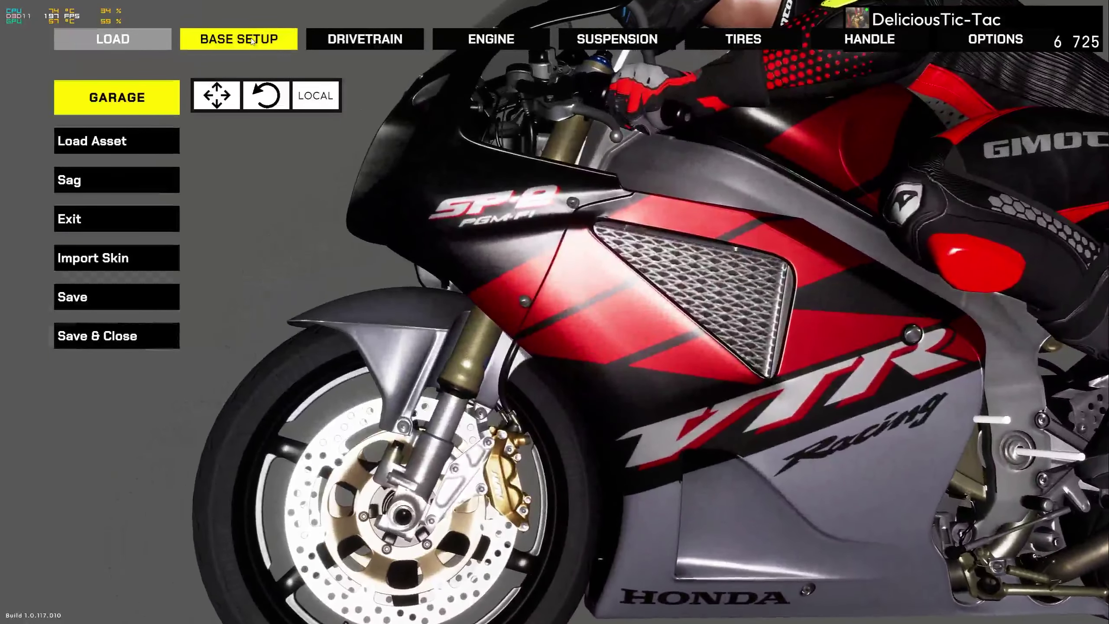
left_click(238, 40)
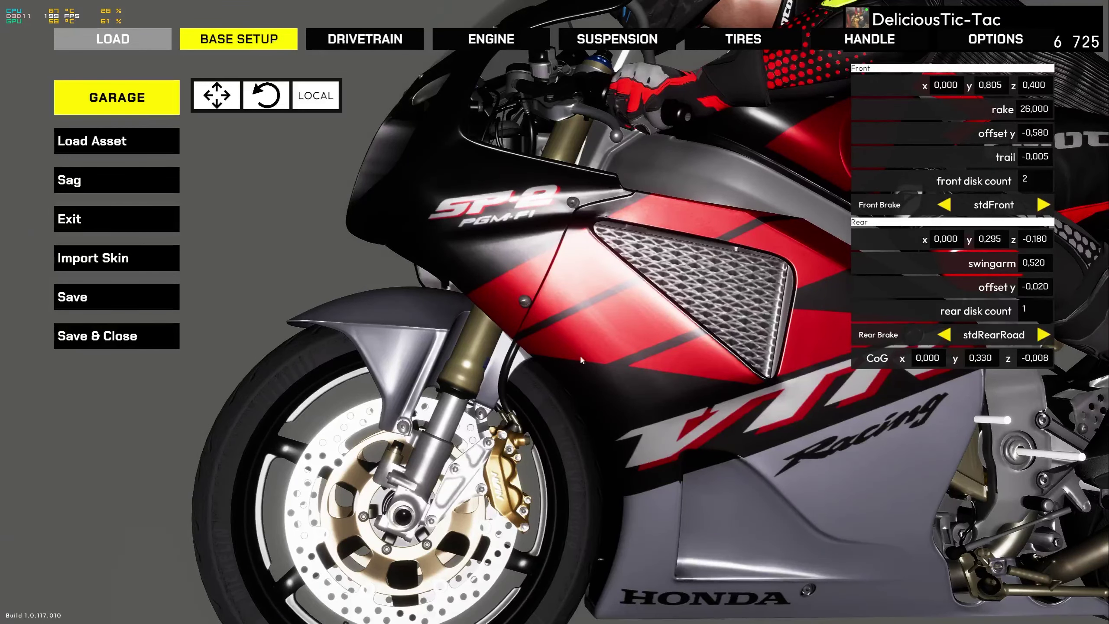
scroll(529, 390, "up", 3)
middle_click_drag(550, 395, 737, 229)
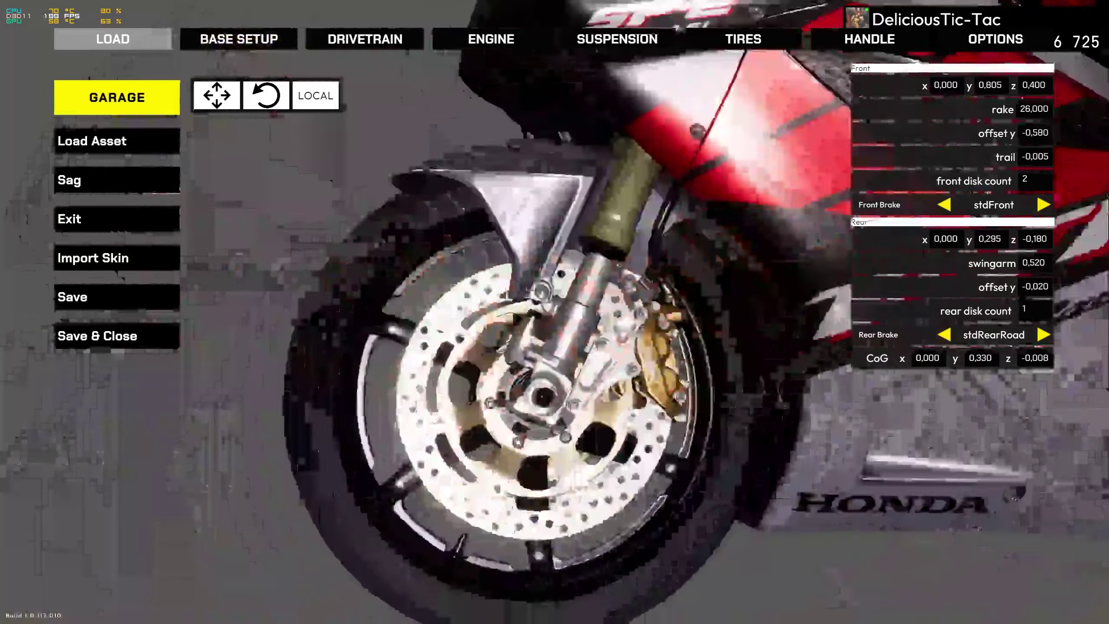
middle_click_drag(538, 423, 488, 403)
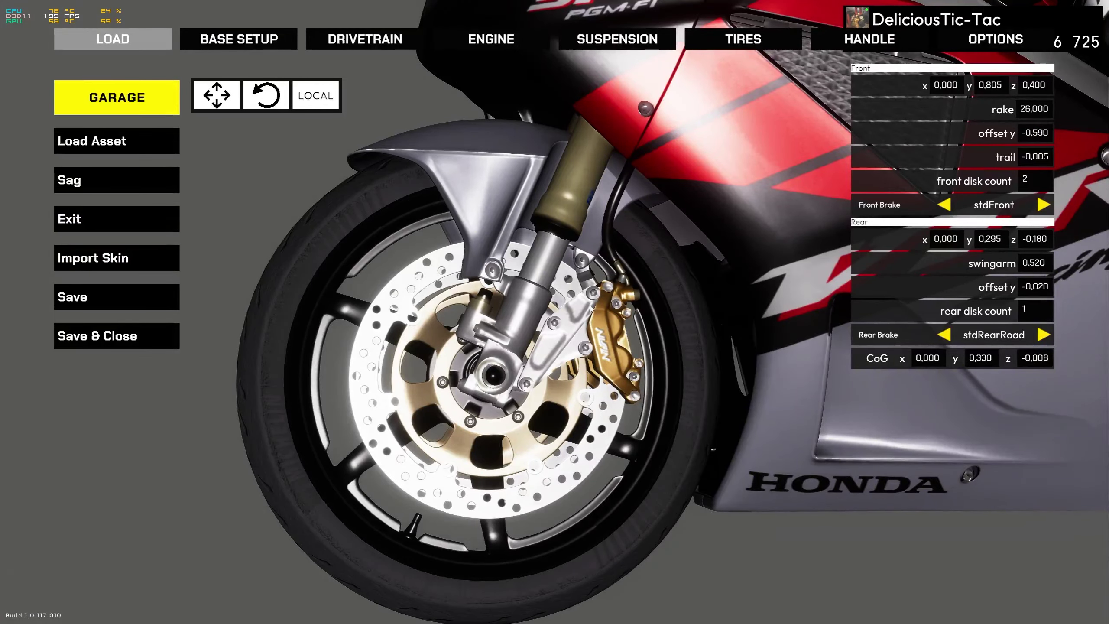
right_click_drag(700, 301, 572, 270)
scroll(572, 270, "up", 4)
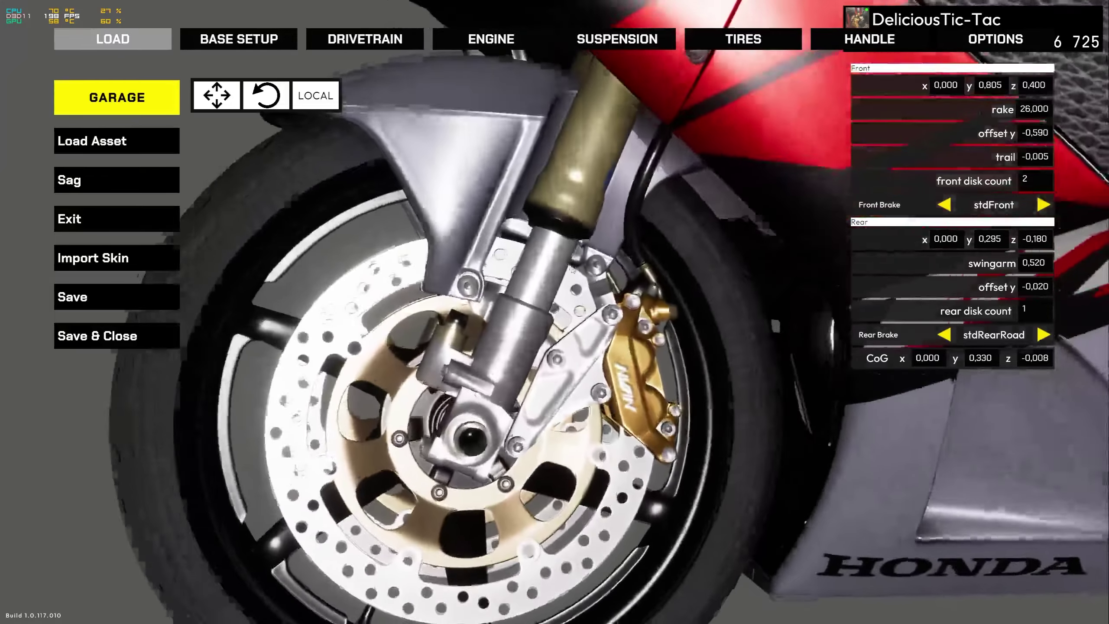
Try a rear position z of -0.50 for the swingarm pivot and restore it to -0.180
scroll(572, 269, "down", 5)
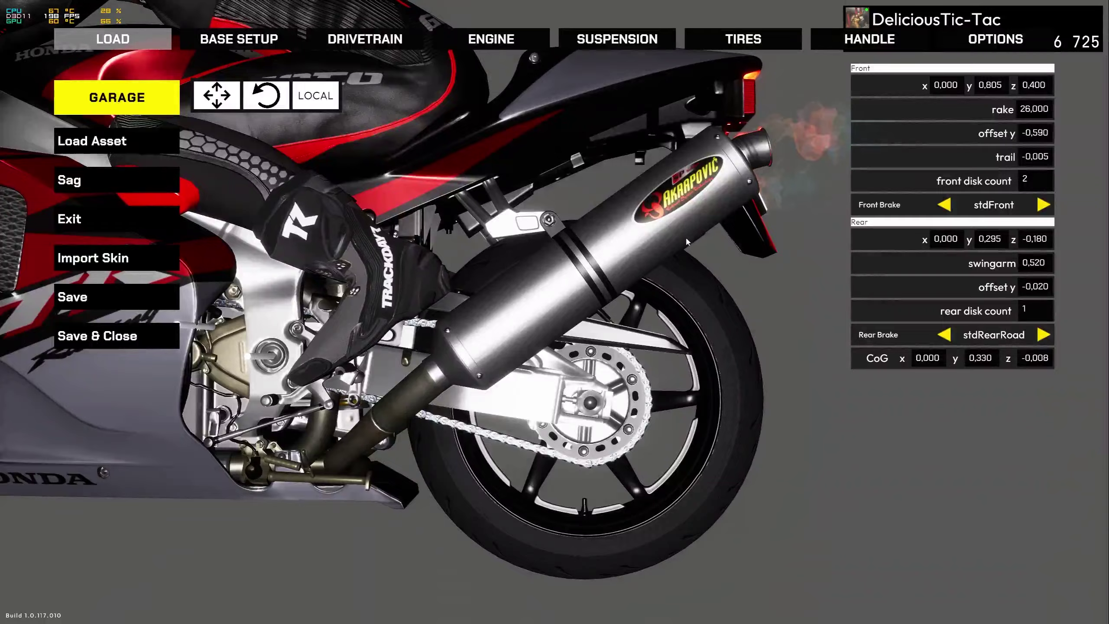
right_click_drag(554, 322, 516, 333)
right_click_drag(384, 324, 502, 380)
scroll(415, 325, "up", 5)
scroll(507, 329, "up", 3)
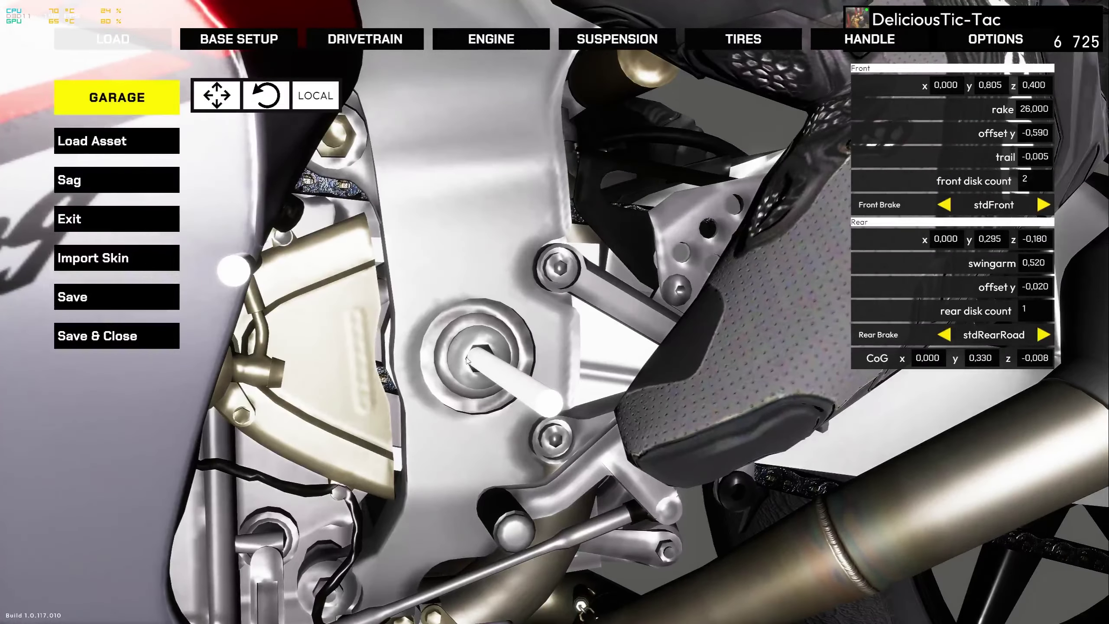
scroll(482, 360, "up", 2)
scroll(483, 359, "down", 4)
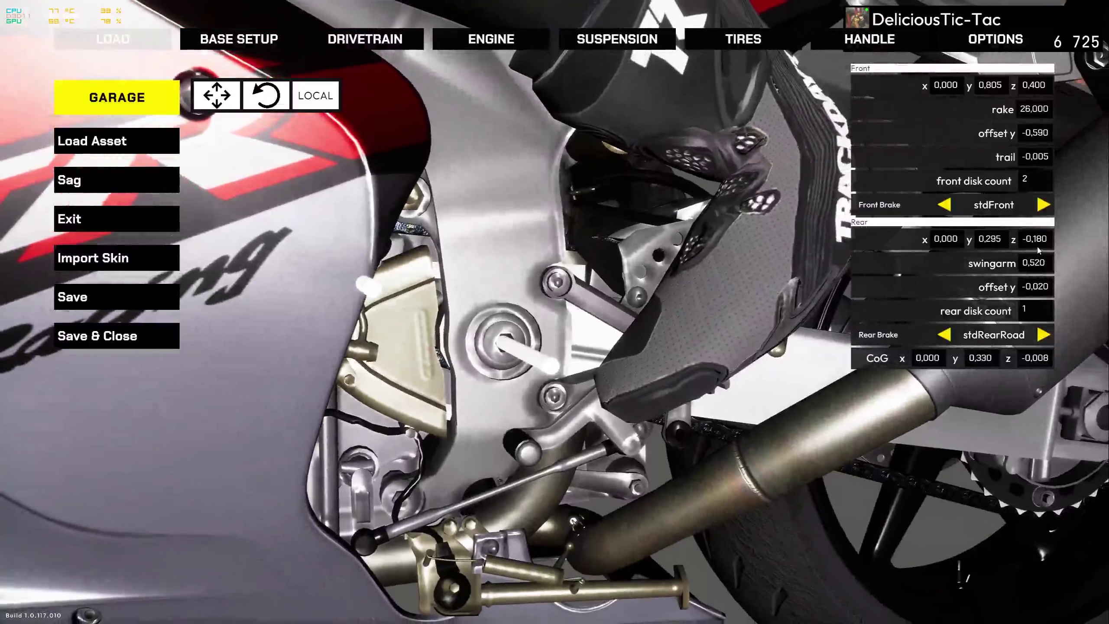
left_click(1040, 240)
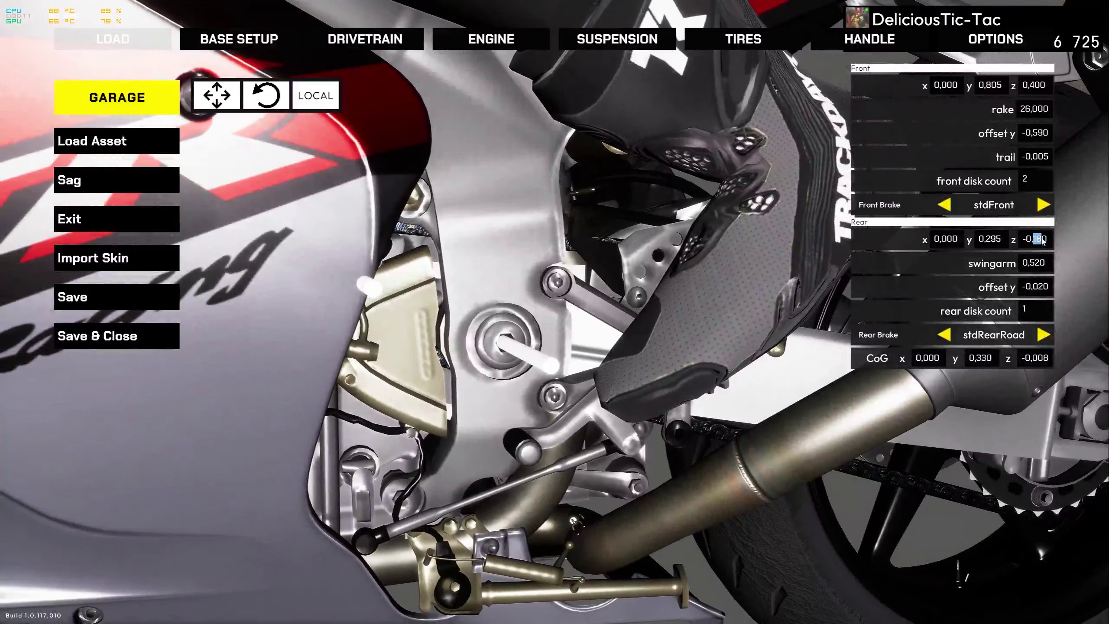
type("5")
key("Return")
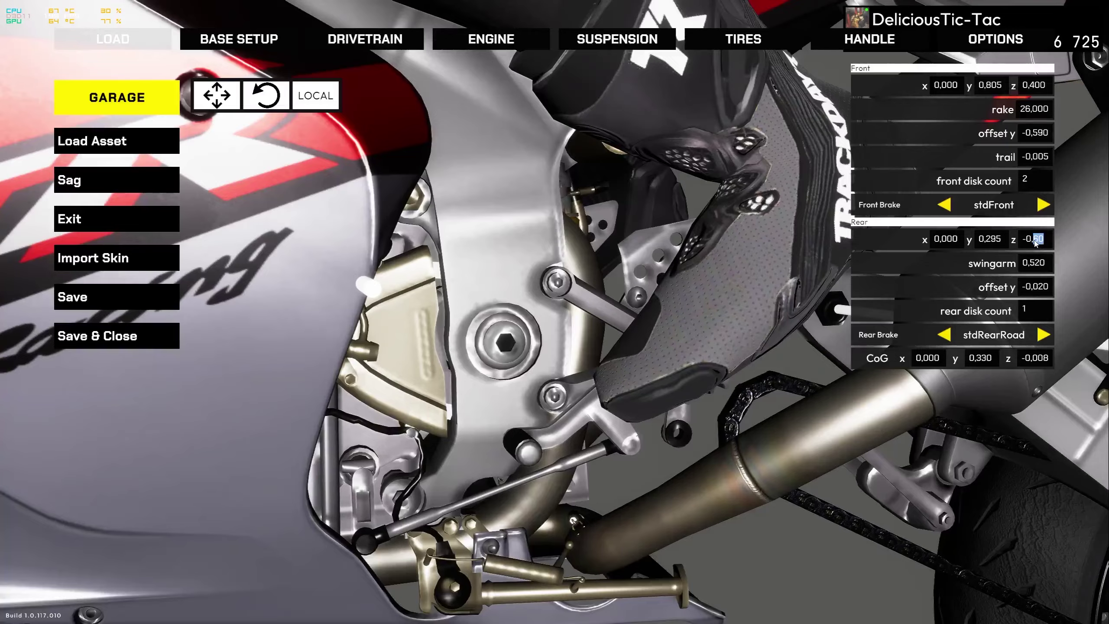
left_click(1035, 241)
key("Return")
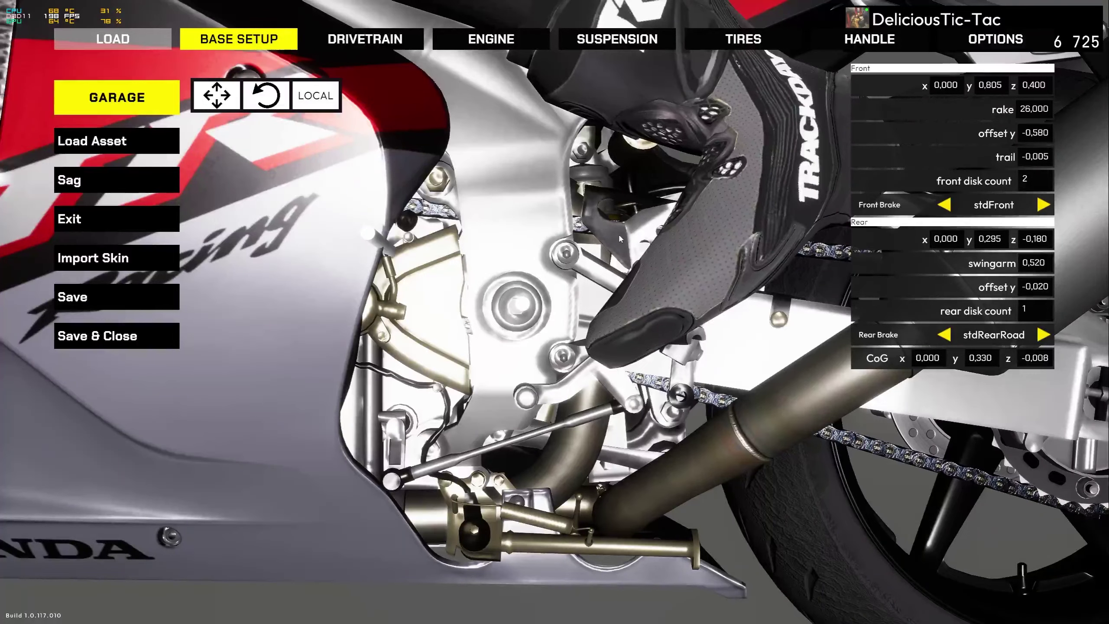
Compare a rear position z of -0.160 at the swingarm pivot close up and return the value to -0.180
left_click(1045, 244)
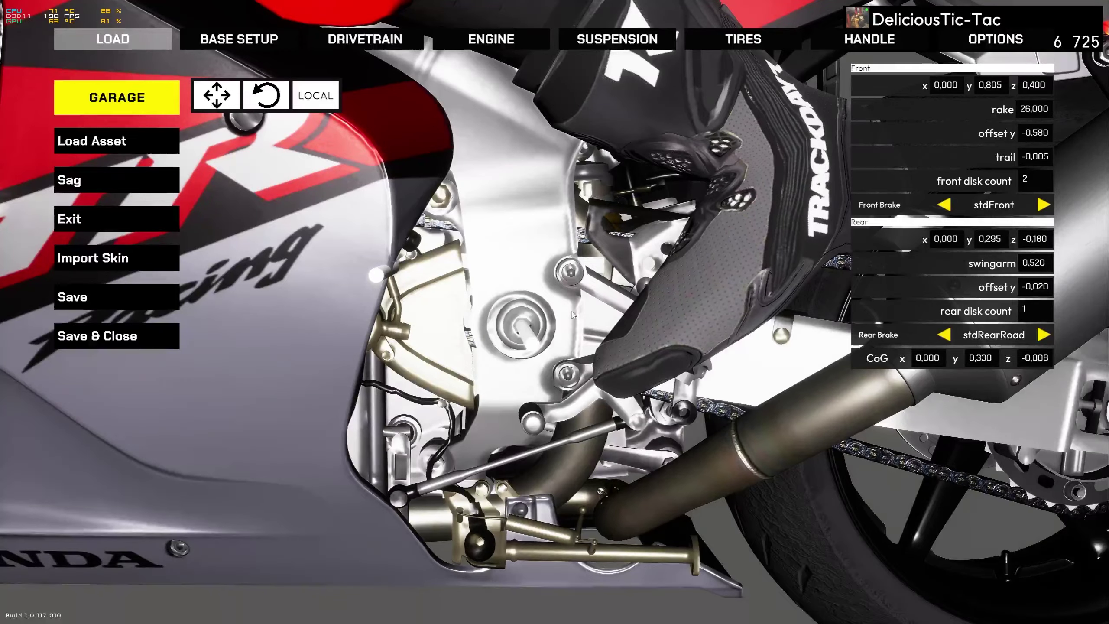
scroll(572, 315, "up", 3)
mouse_move(573, 315)
right_mouse_down()
mouse_move(493, 318)
mouse_move(642, 324)
mouse_move(635, 305)
mouse_move(489, 319)
mouse_move(634, 340)
mouse_move(579, 316)
right_mouse_up()
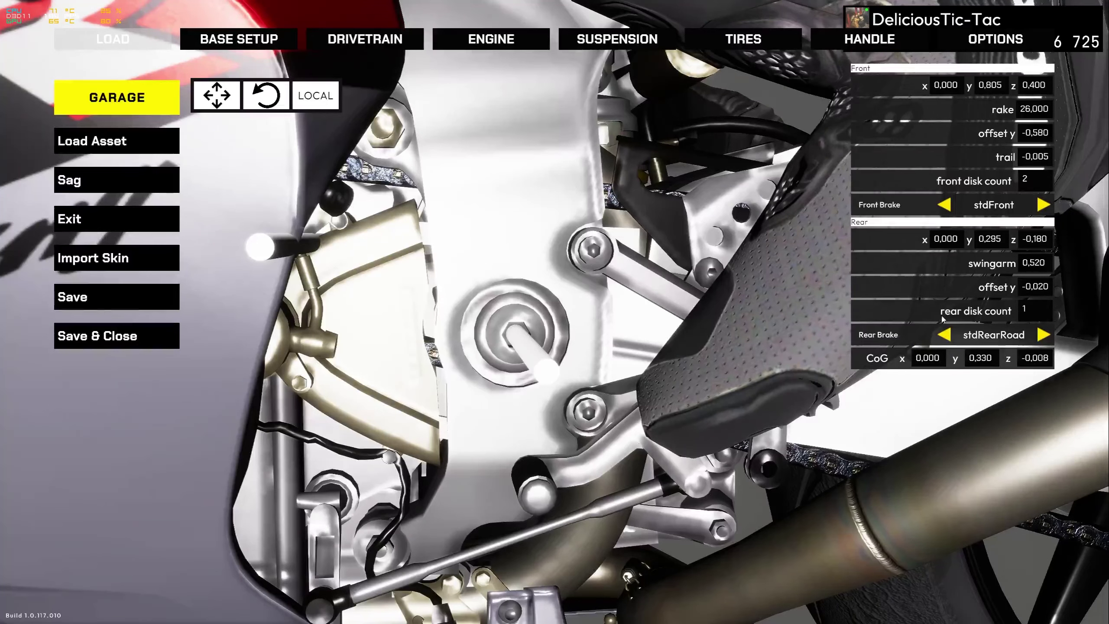
left_click(1038, 245)
left_click(1041, 242)
type("6")
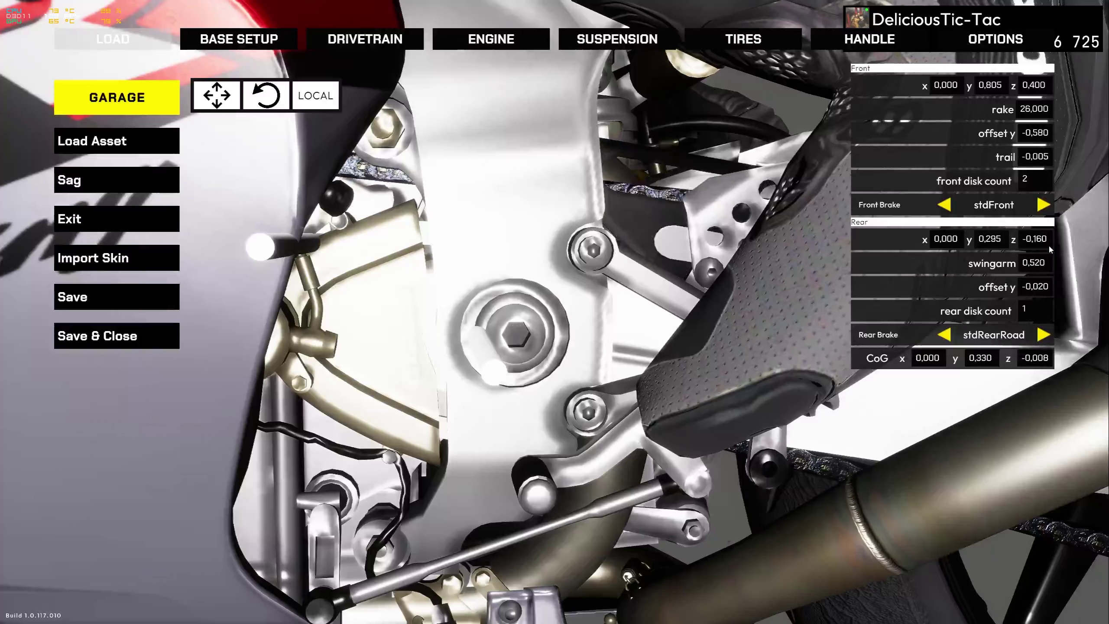
key("Return")
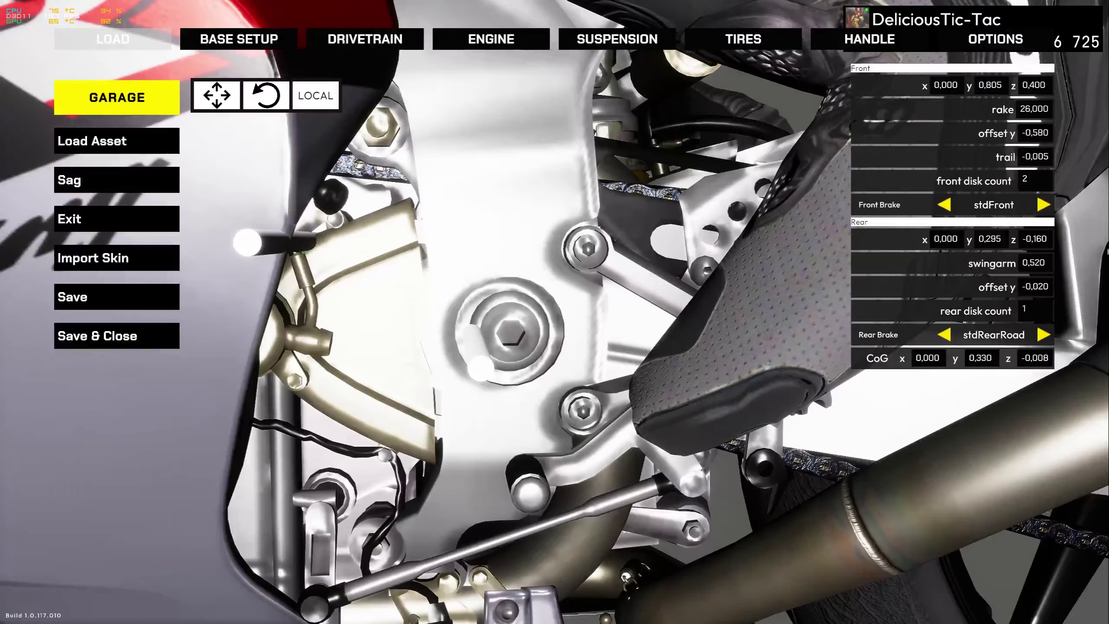
left_click(1042, 242)
left_click(1040, 242)
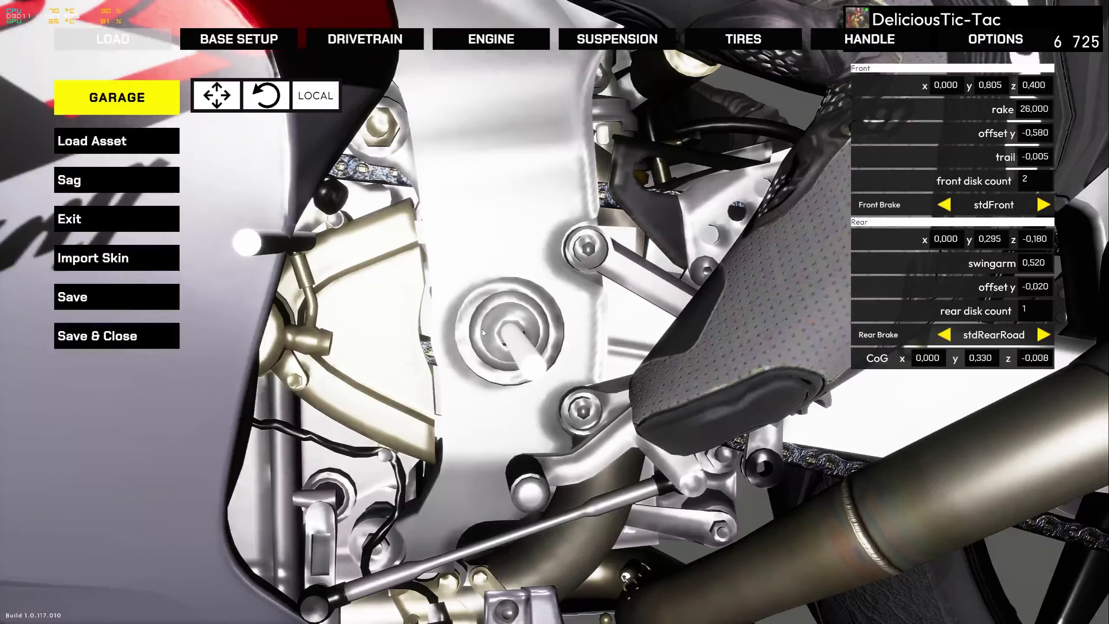
Set the rear swingarm length to 0.550, checking the wheel axle against the swingarm end and chain adjuster
left_click_drag(483, 333, 605, 255)
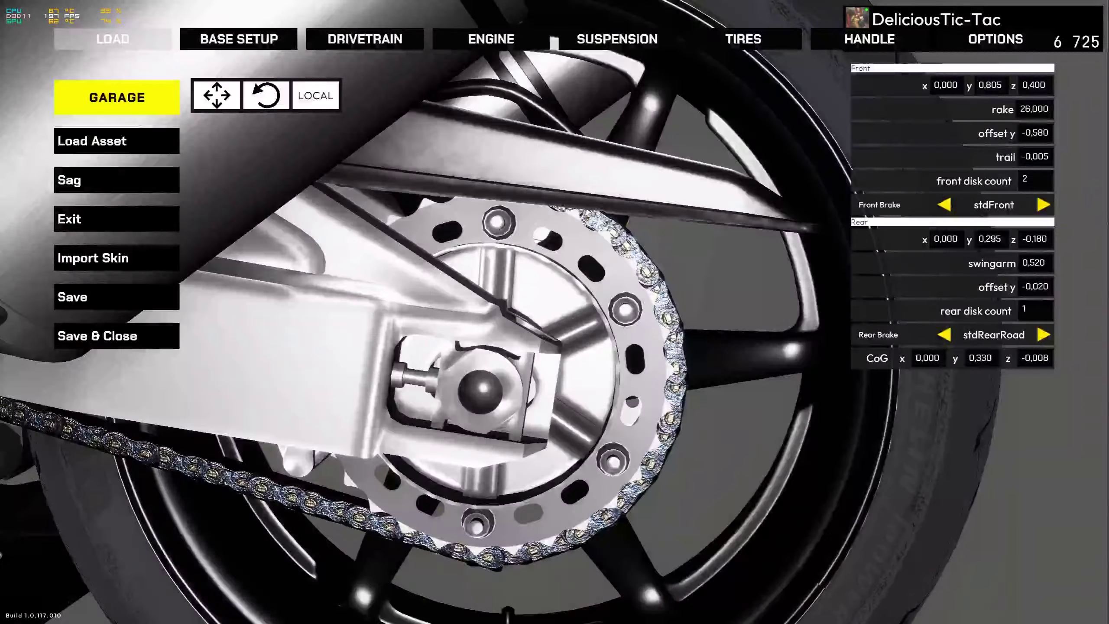
left_click_drag(670, 344, 611, 357)
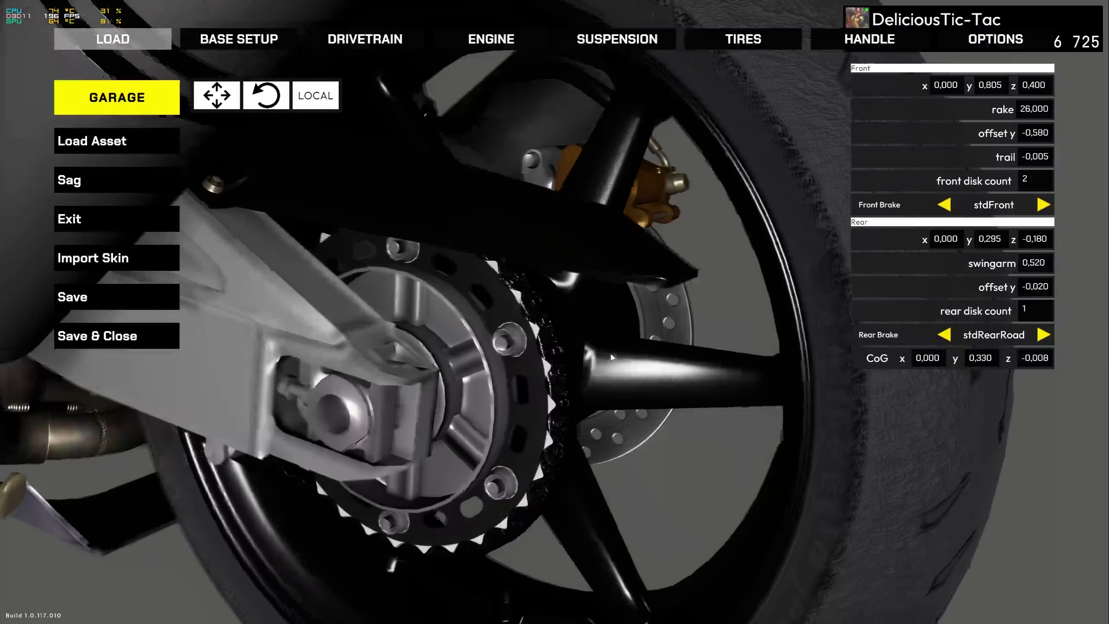
left_click(1035, 263)
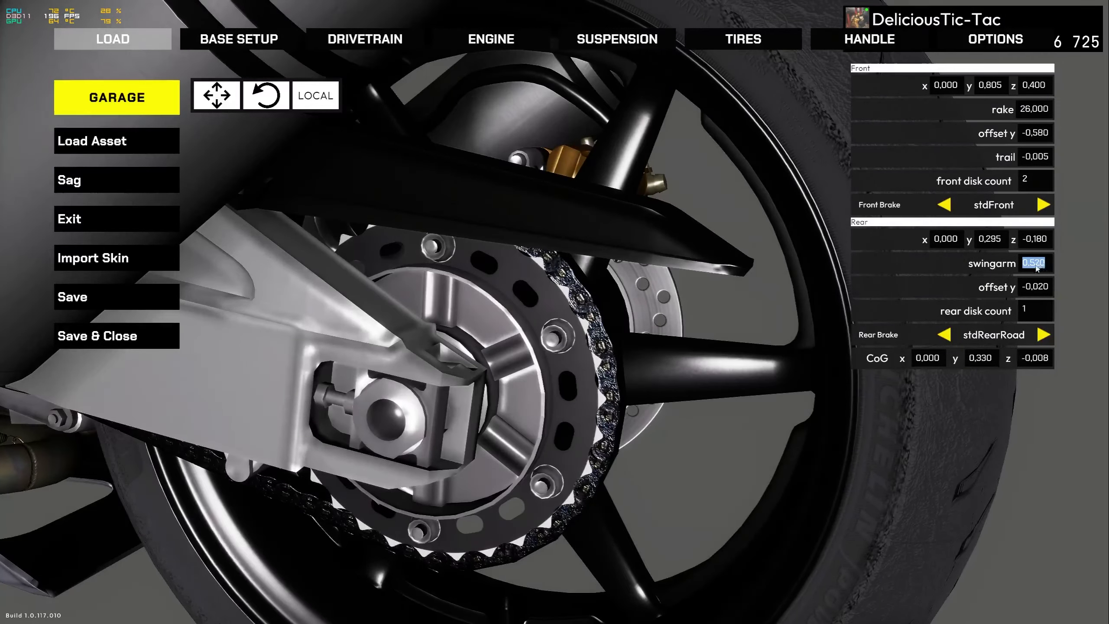
left_click(1036, 264)
left_click_drag(688, 300, 715, 313)
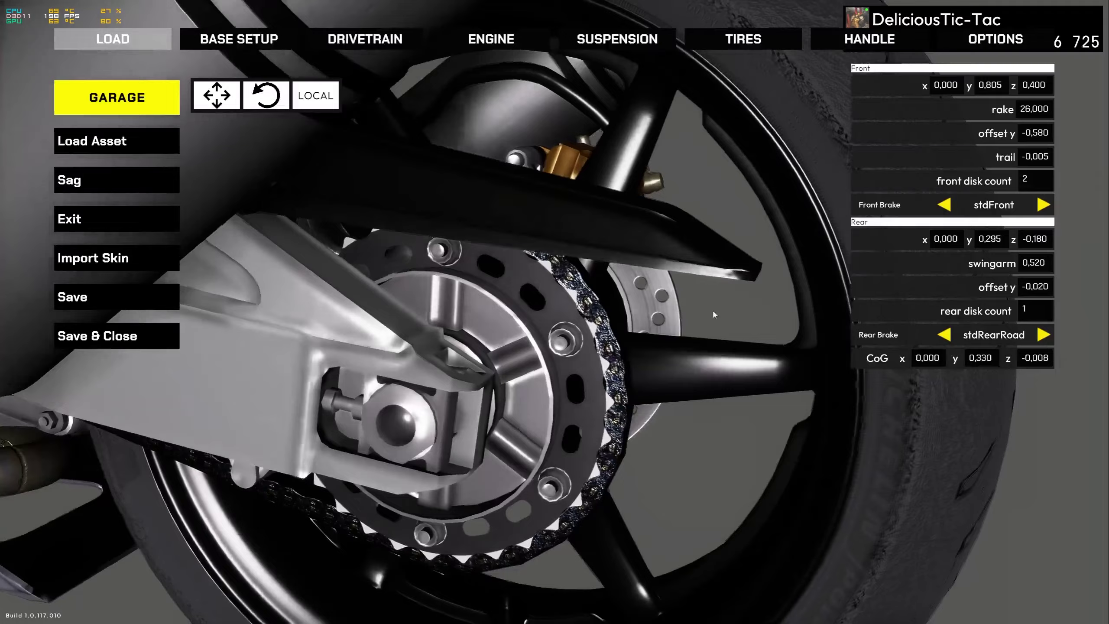
left_click(1038, 263)
left_click_drag(1040, 264, 1036, 264)
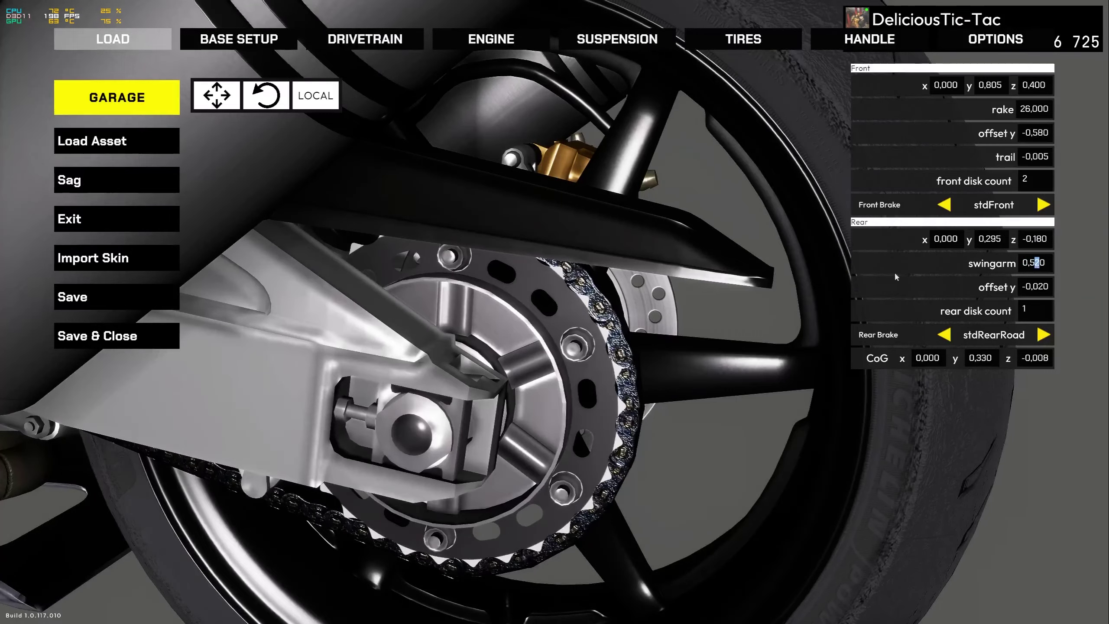
left_click_drag(601, 314, 637, 334)
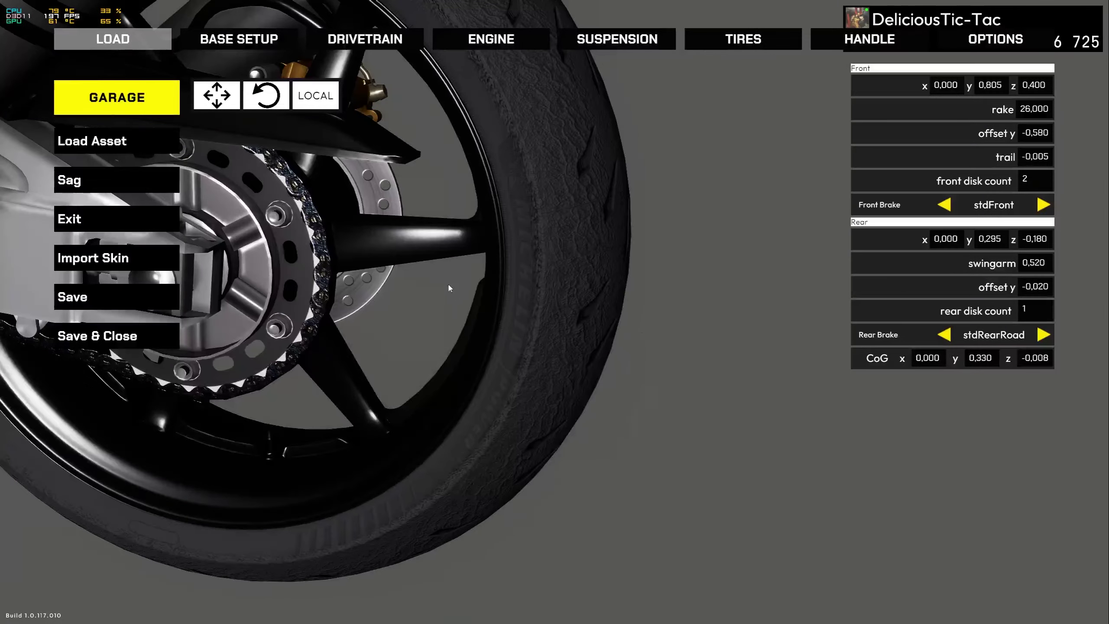
left_click_drag(450, 285, 480, 301)
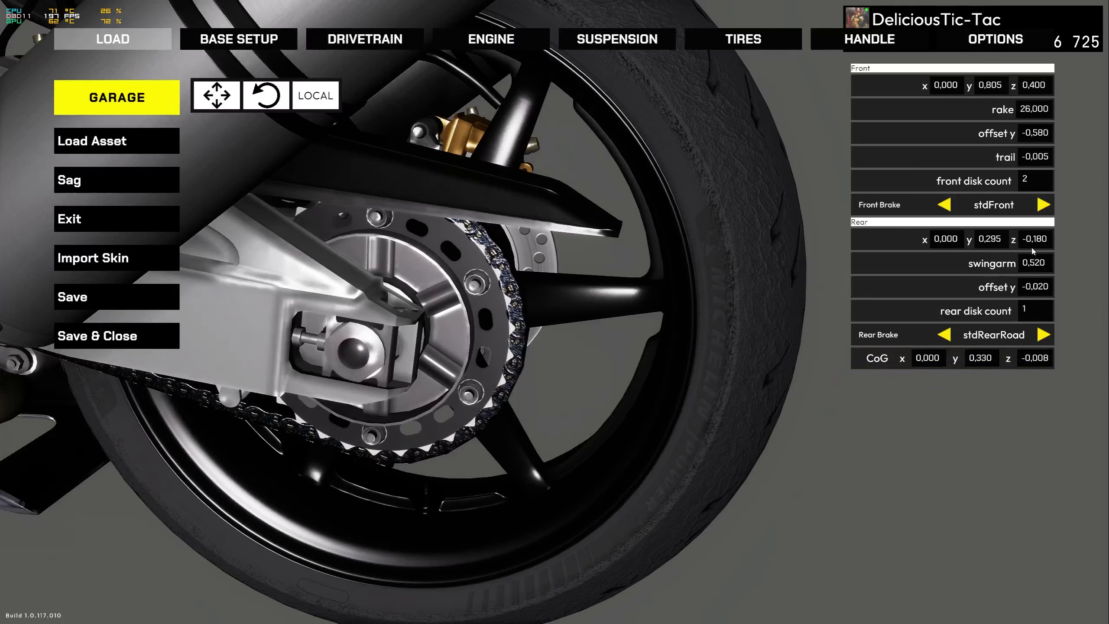
left_click(1044, 268)
left_click_drag(1039, 268, 1036, 268)
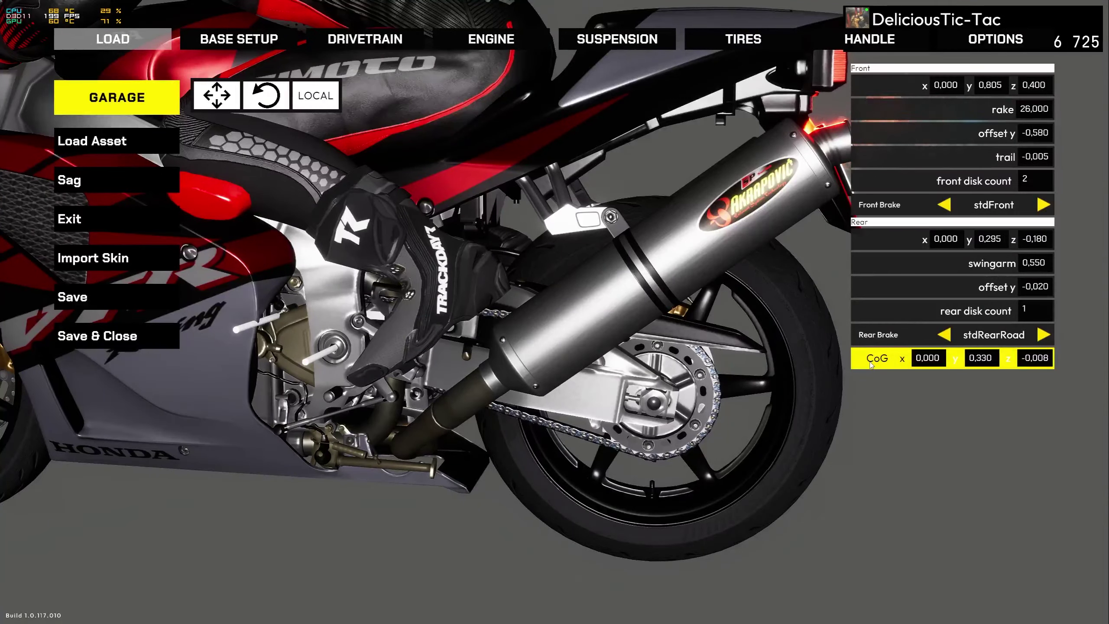
Select the CoG in the base setup and check its marker's position from both sides of the bike
left_click(878, 366)
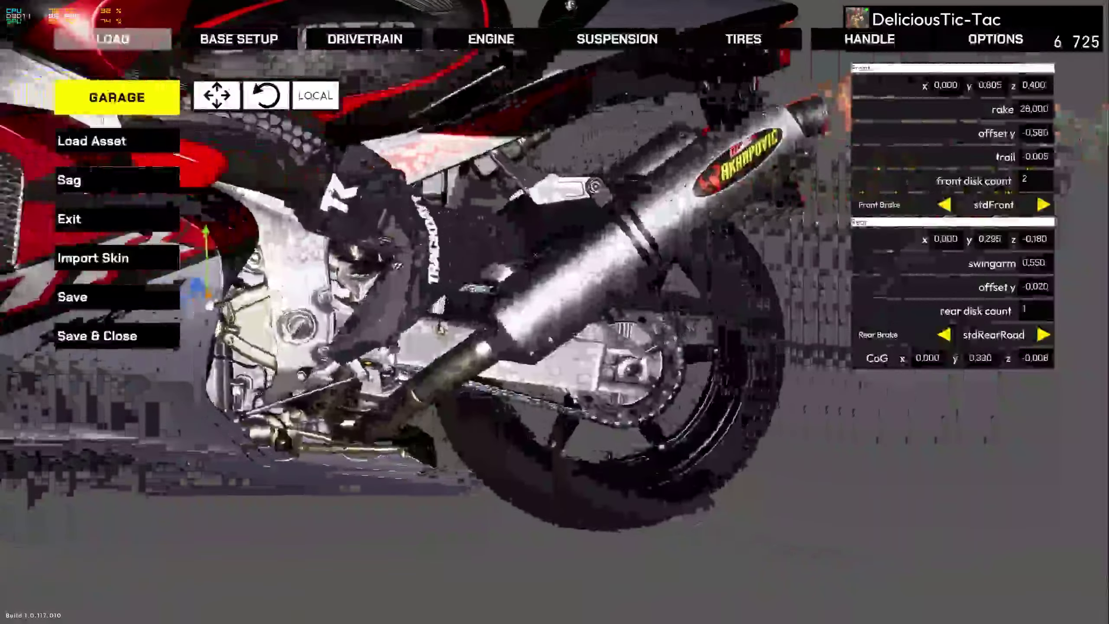
middle_click_drag(536, 255, 841, 301)
scroll(841, 301, "up", 3)
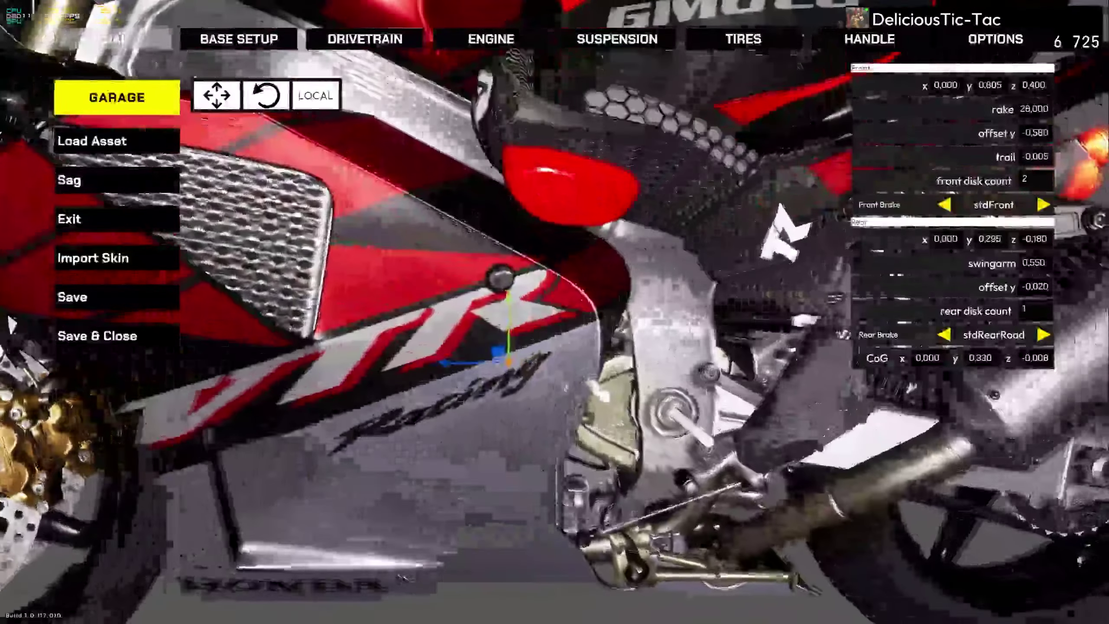
scroll(840, 301, "down", 4)
scroll(542, 314, "down", 4)
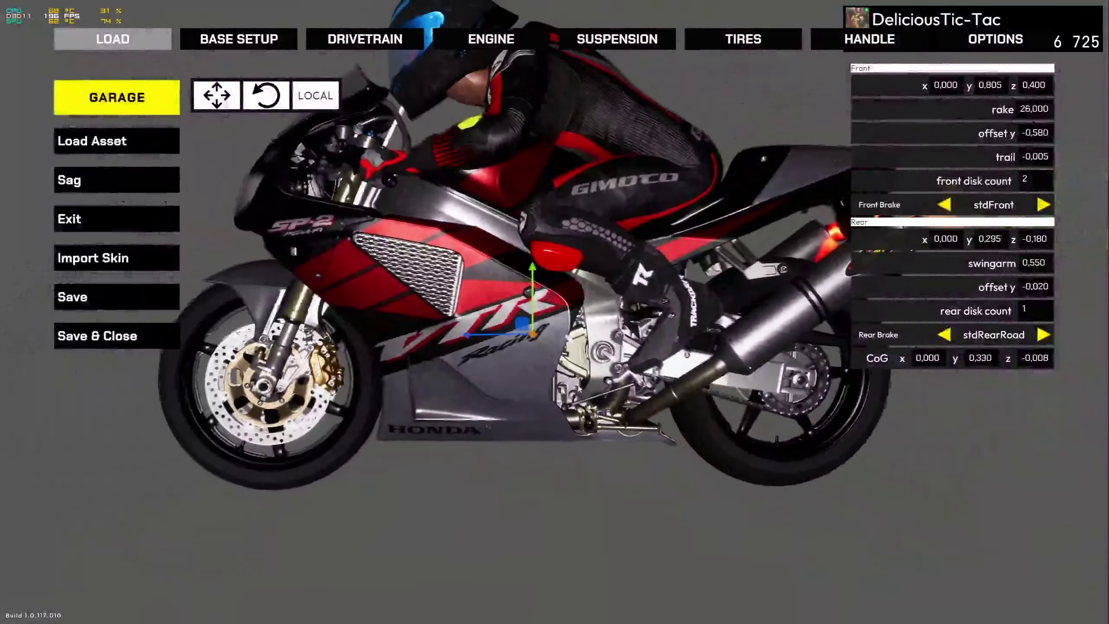
right_click_drag(131, 380, 695, 370)
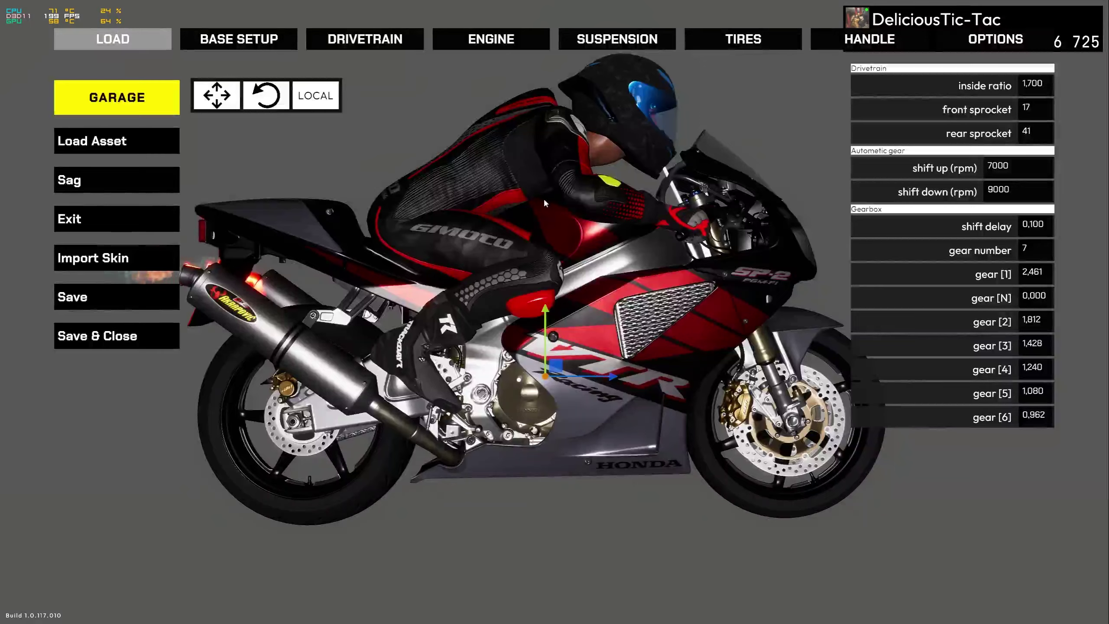
Review the drivetrain's sprockets and gear ratios, and the engine's dyno curve with its torque and engine-brake points
middle_click_drag(543, 198, 516, 230)
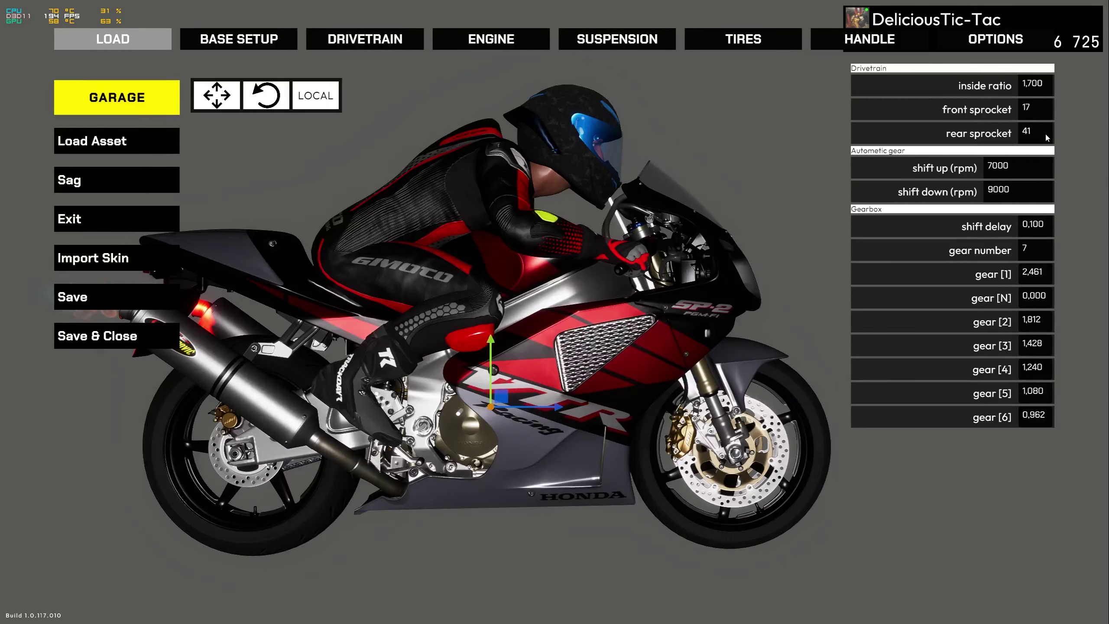
left_click_drag(403, 273, 513, 281)
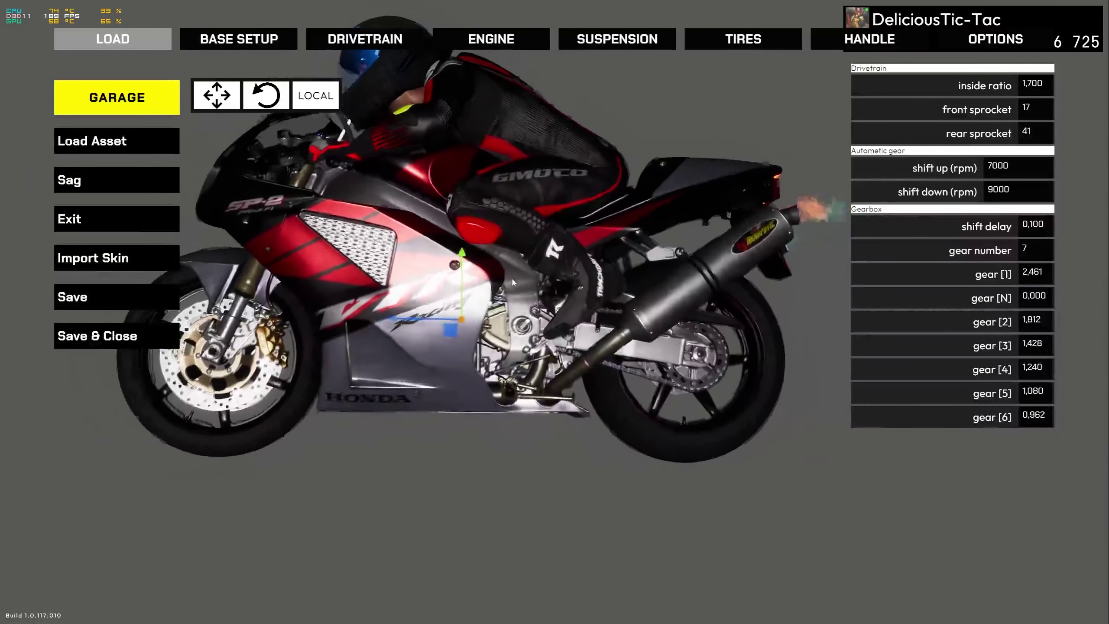
scroll(513, 283, "up", 5)
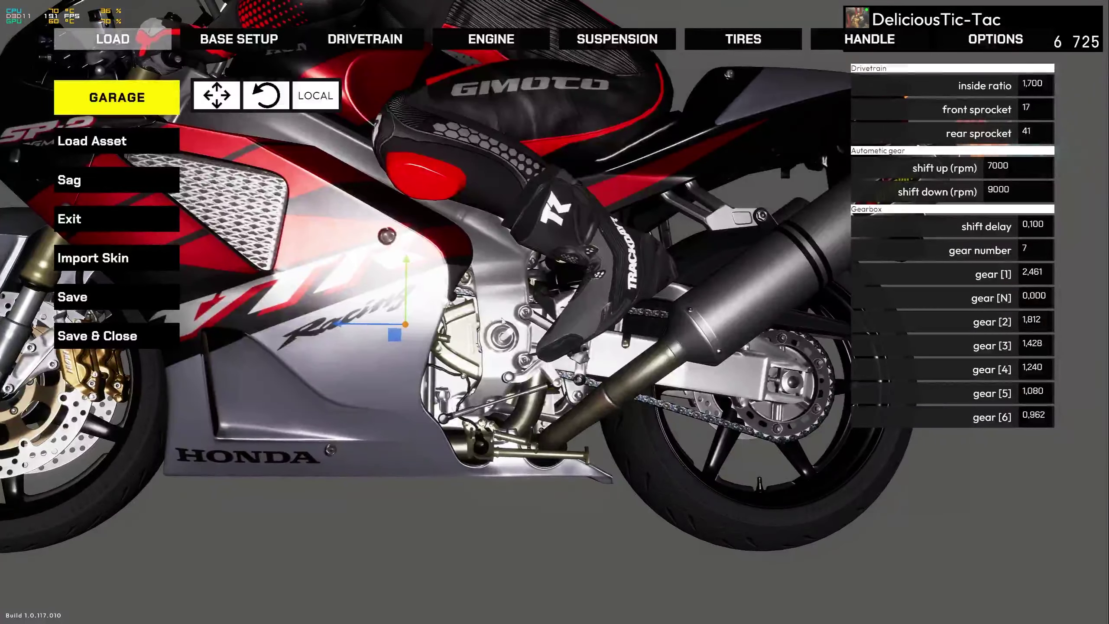
left_click_drag(794, 378, 1082, 226)
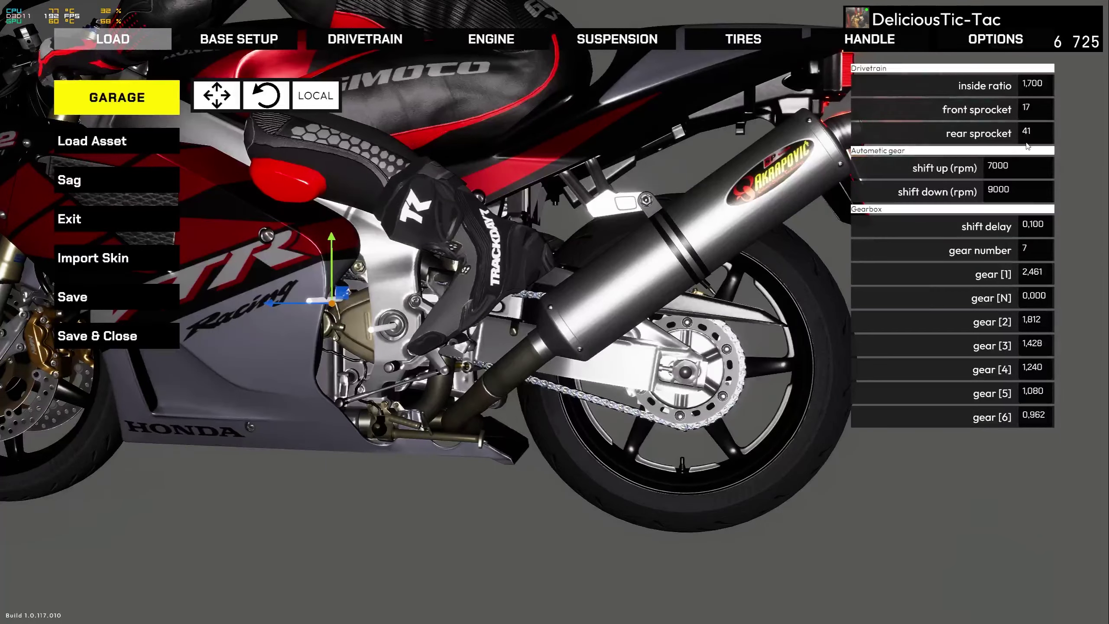
left_click_drag(546, 284, 556, 260)
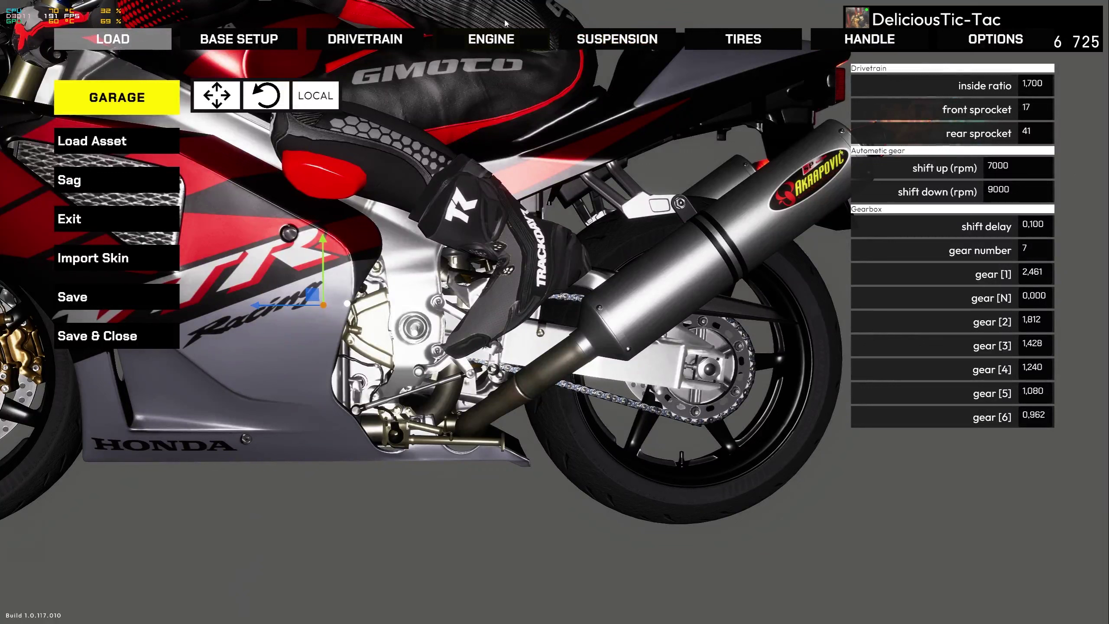
left_click(502, 38)
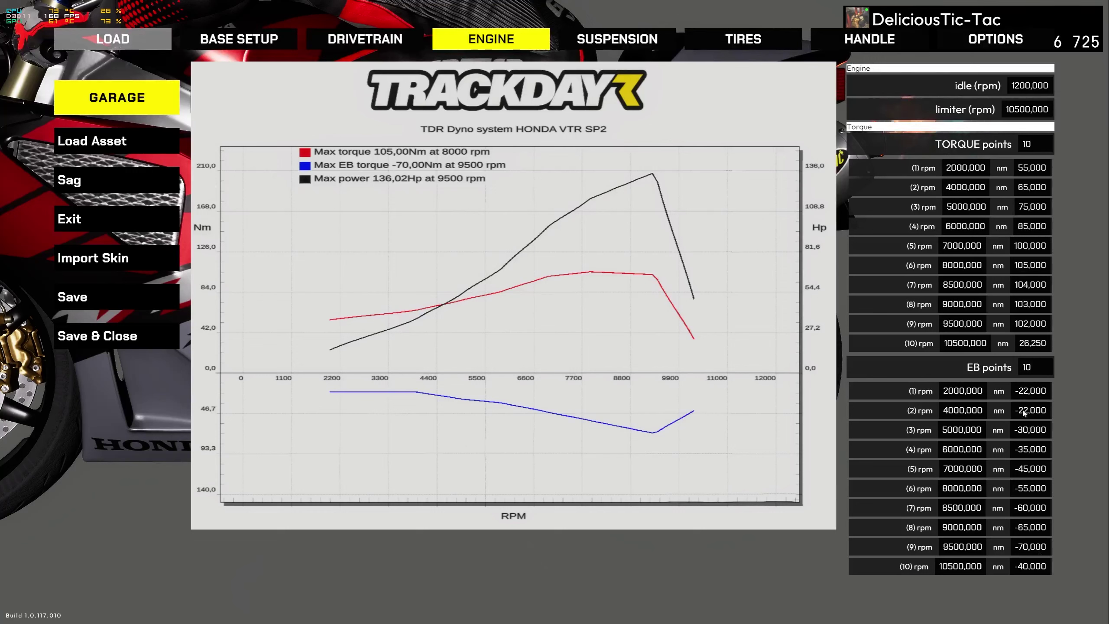
left_click(1028, 392)
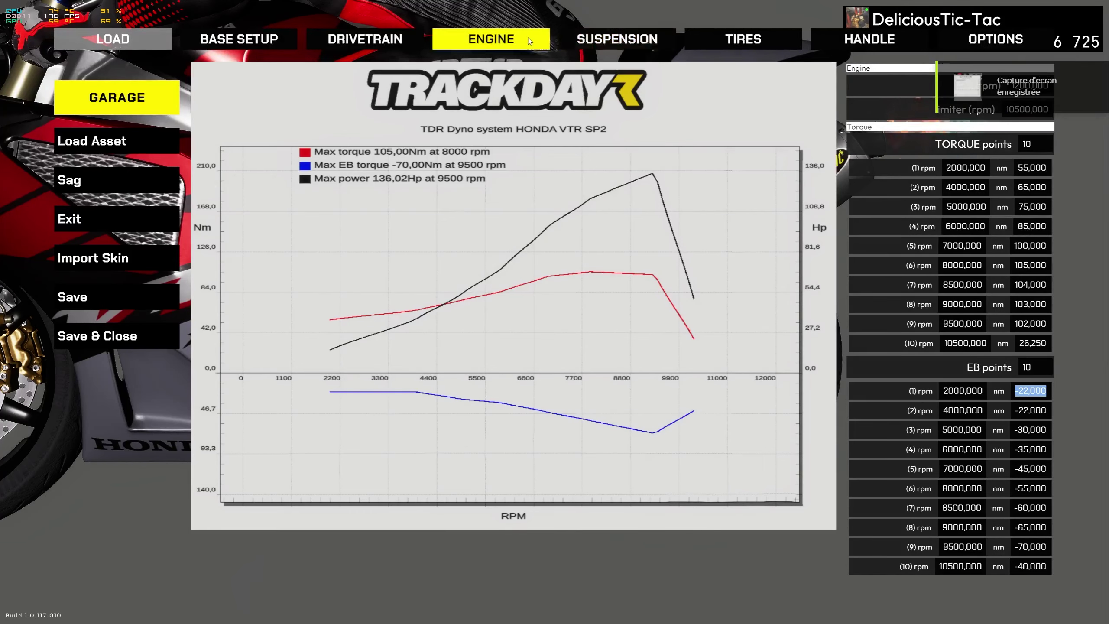
Examine the suspension settings against the bike, including the front travel and the rear length
left_click(592, 47)
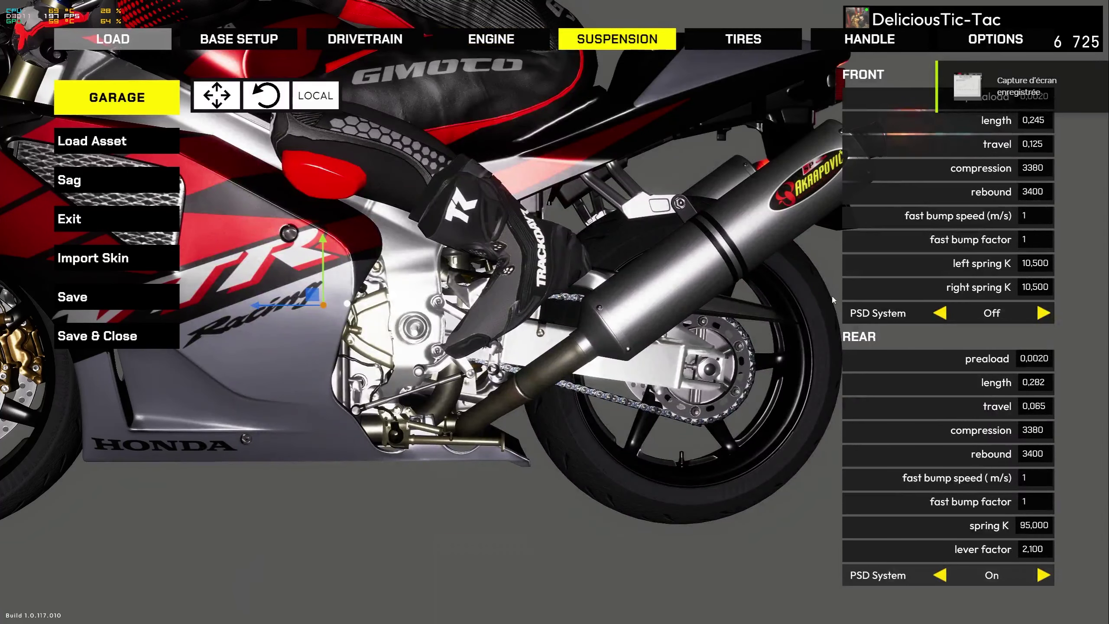
right_click_drag(795, 311, 718, 274)
scroll(718, 272, "down", 5)
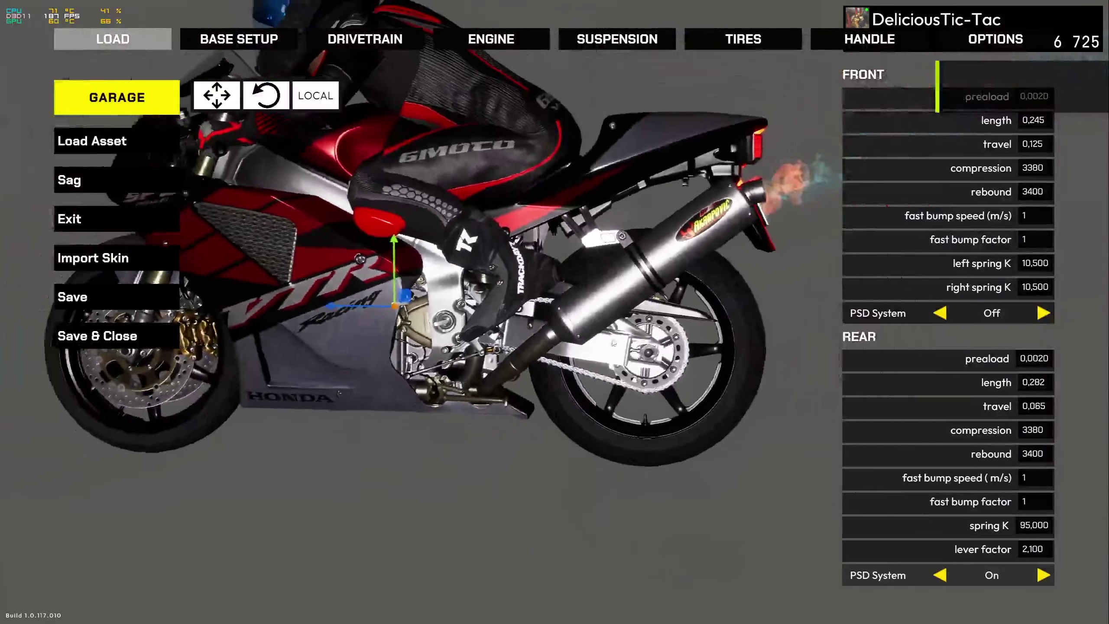
scroll(524, 334, "up", 3)
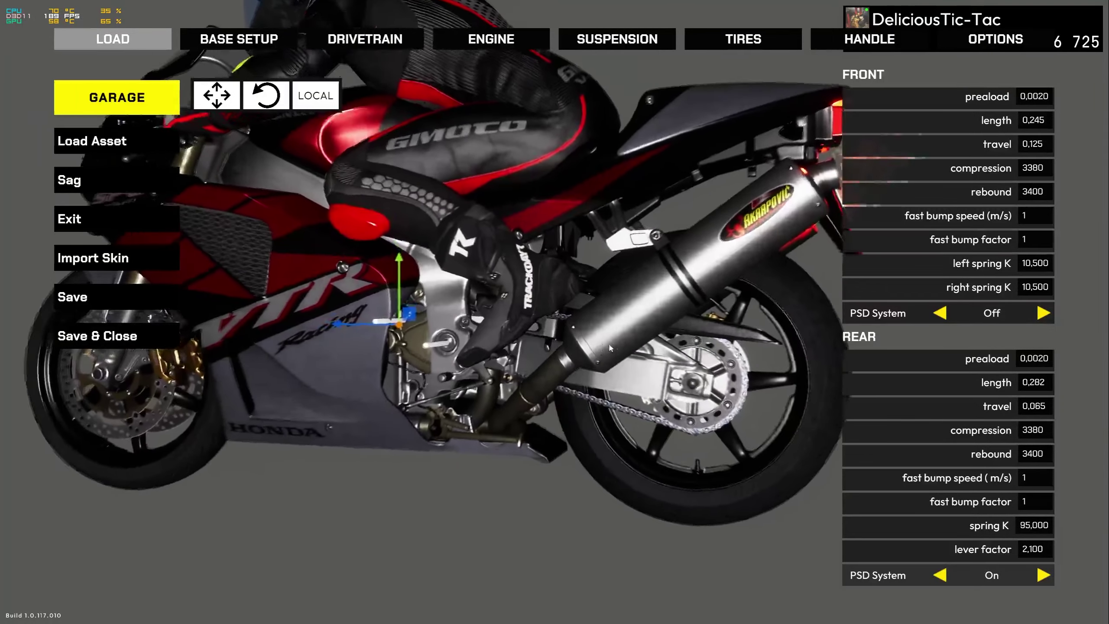
right_click_drag(611, 348, 946, 176)
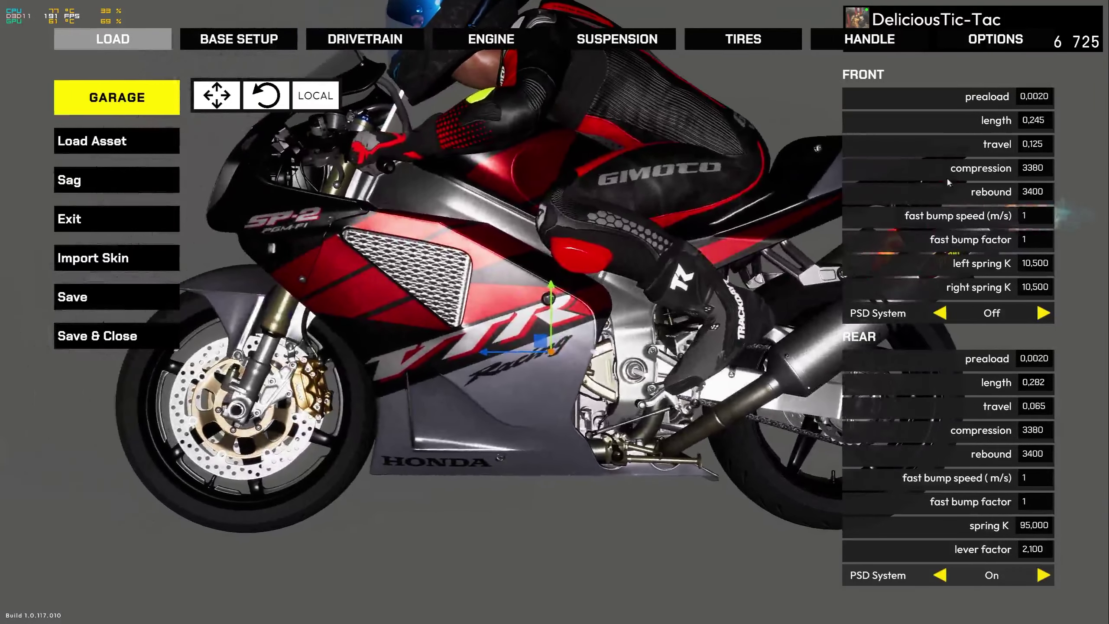
left_click(1044, 145)
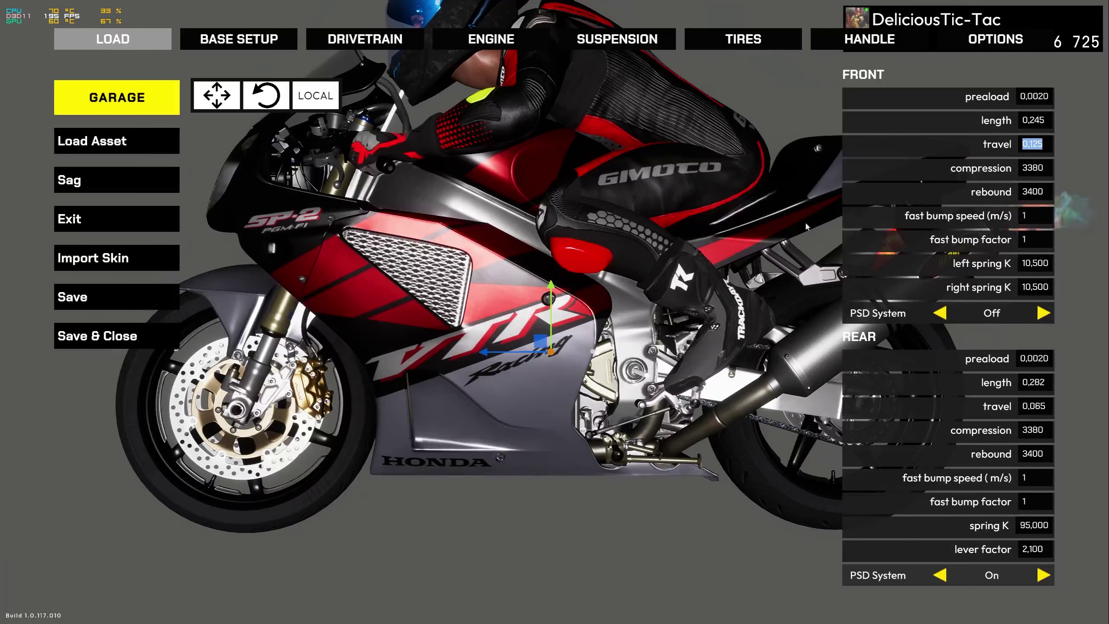
left_click(1046, 385)
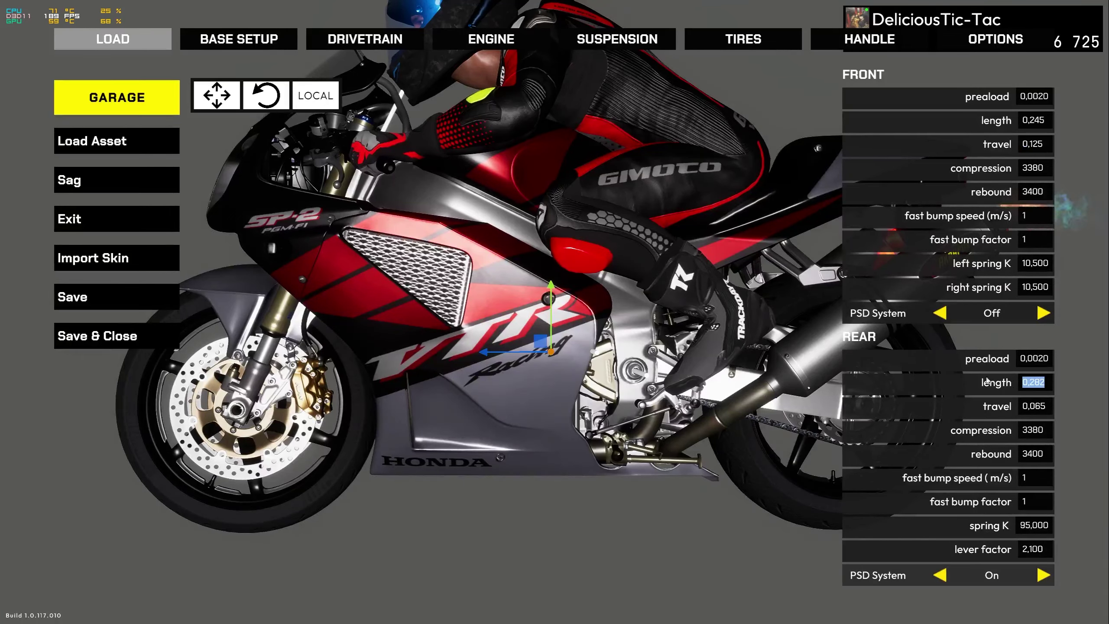
Set the rear suspension travel to 0.045 and check the rear end from the side
middle_click_drag(724, 327, 673, 318)
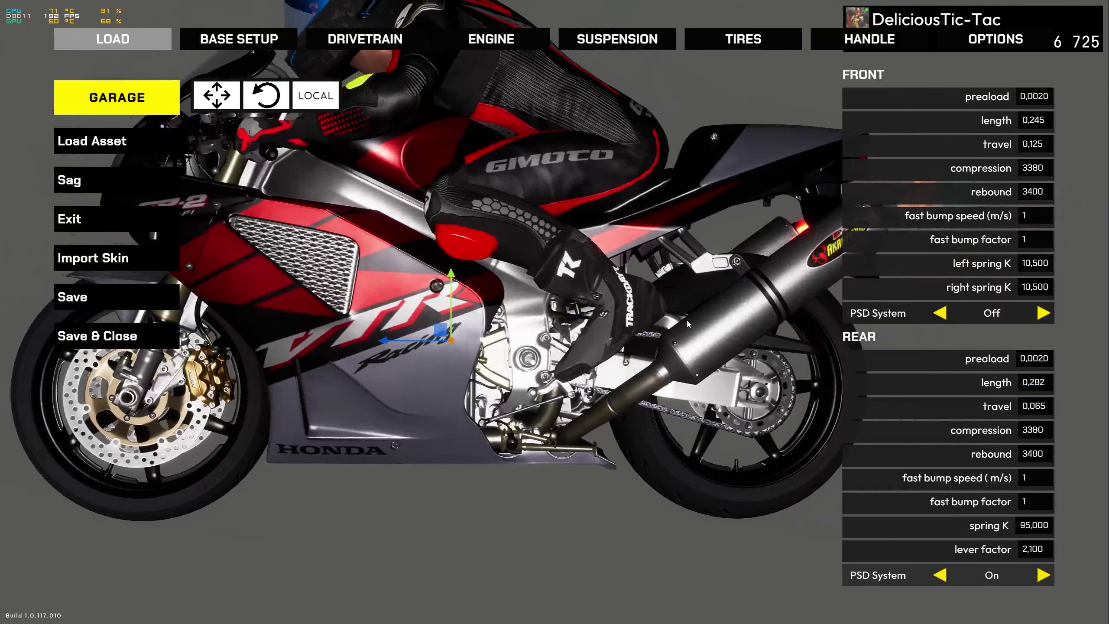
left_click_drag(689, 323, 654, 319)
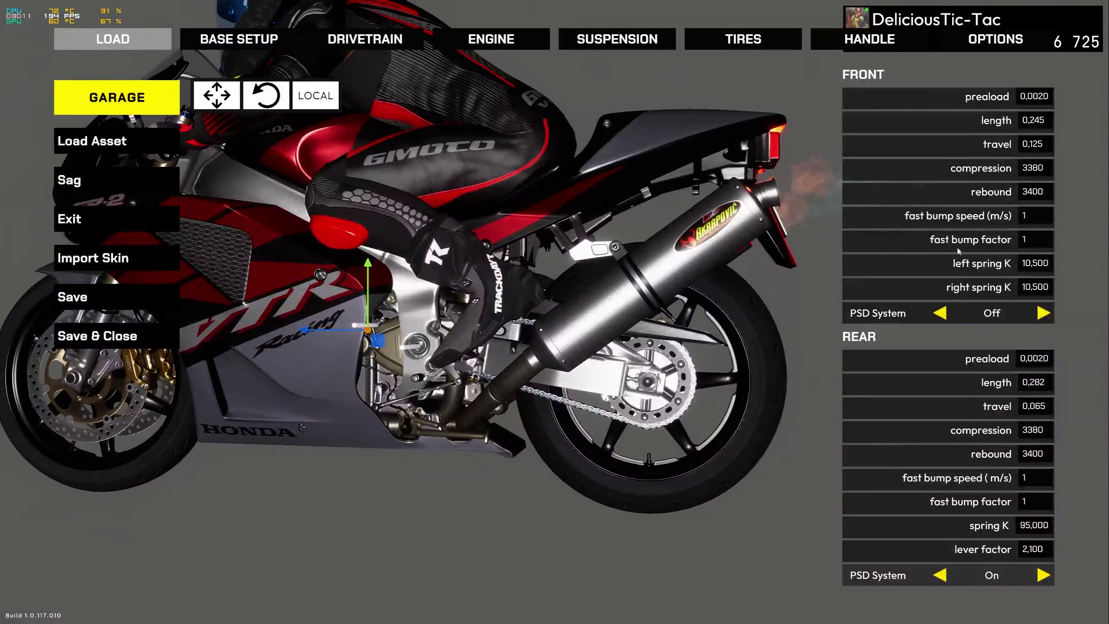
left_click_drag(544, 283, 579, 302)
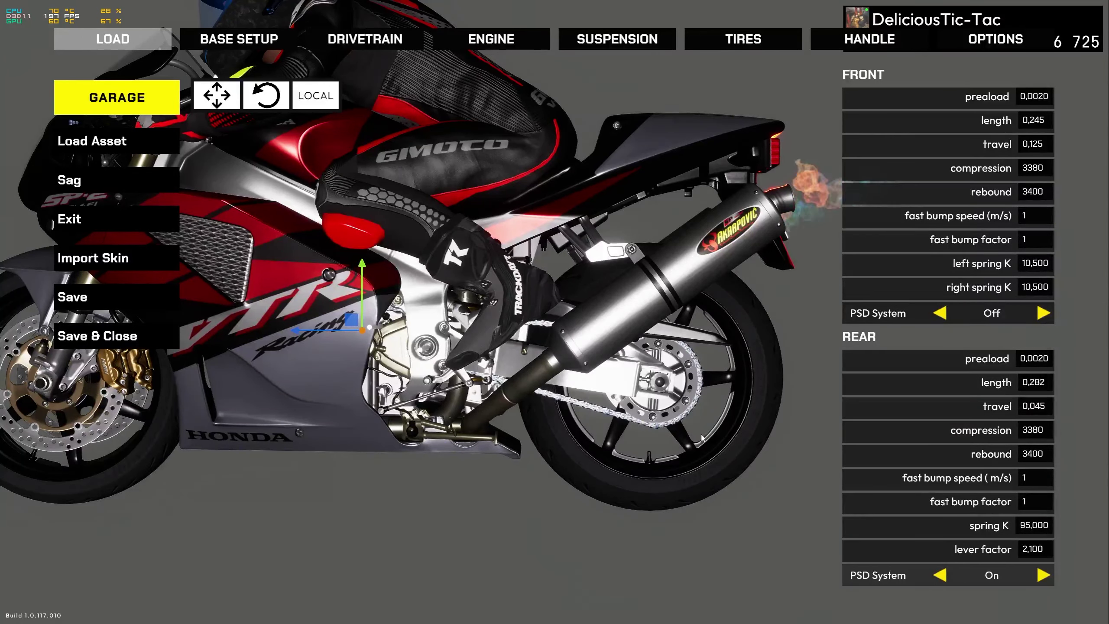
left_click_drag(693, 424, 569, 393)
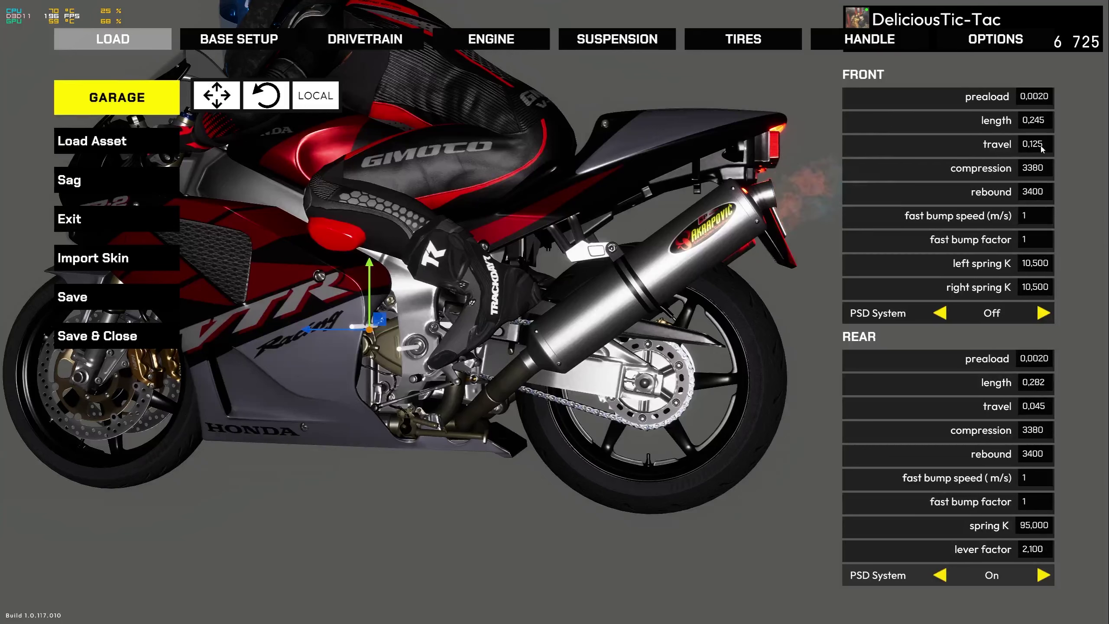
Recheck the front and rear geometry values in the base setup against the whole bike
left_click(256, 47)
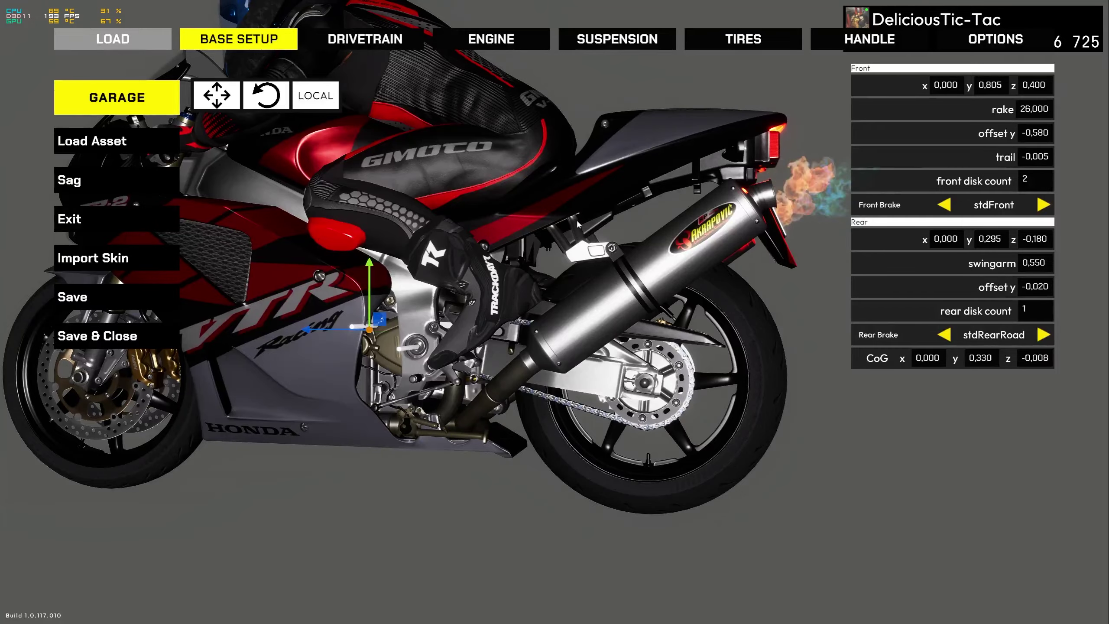
scroll(579, 225, "down", 5)
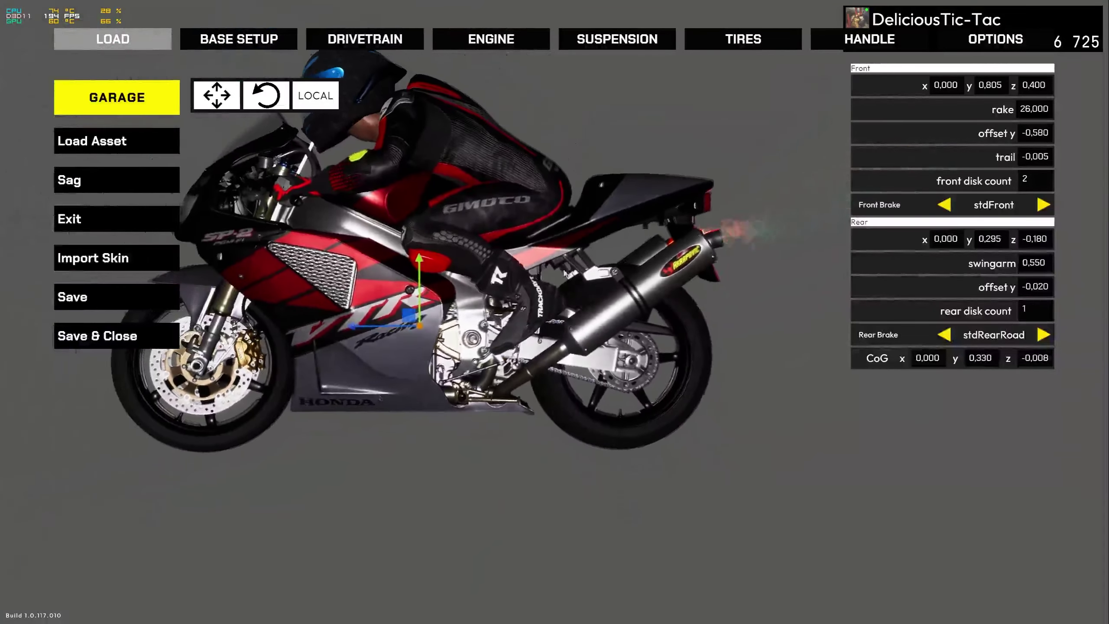
middle_click_drag(564, 273, 590, 281)
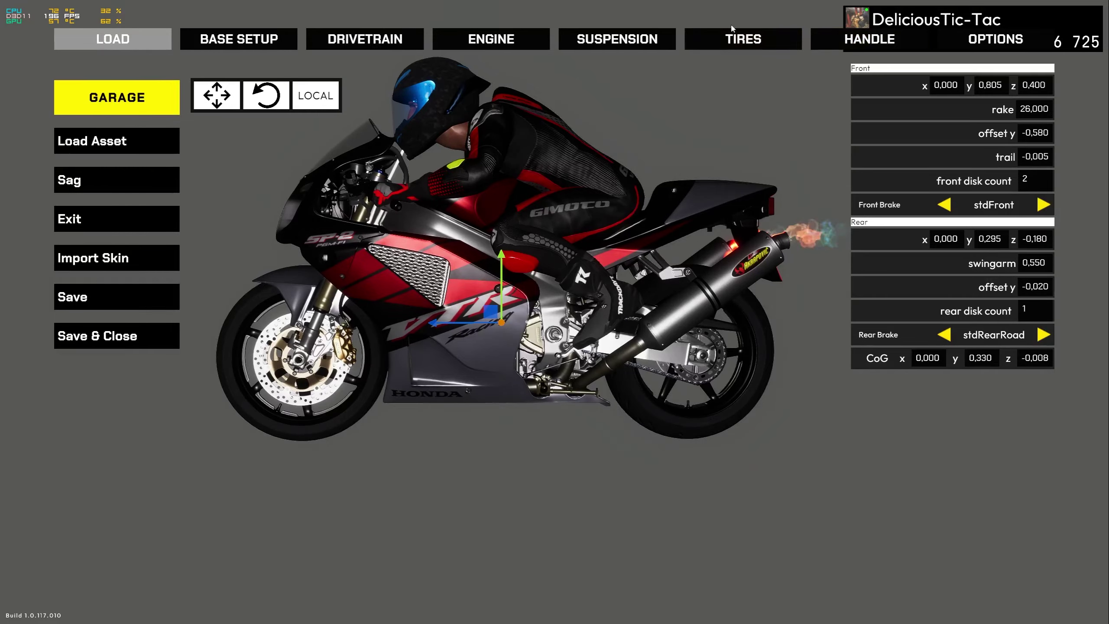
Review the front and rear tire settings and open the rider's handle positions
left_click(744, 42)
scroll(692, 195, "up", 5)
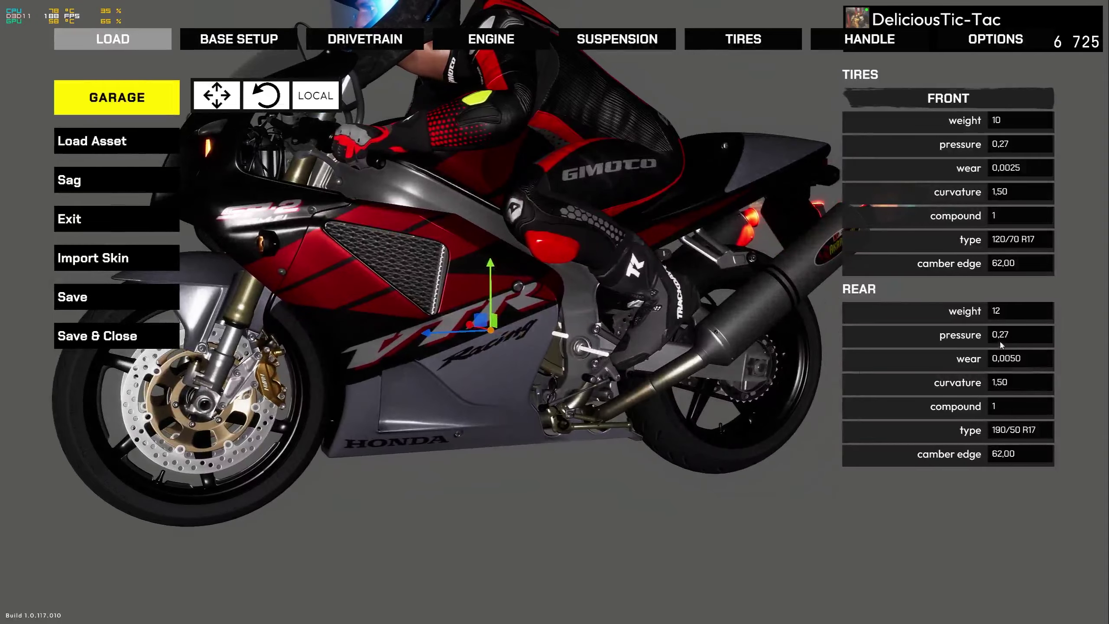
right_click_drag(760, 217, 700, 201)
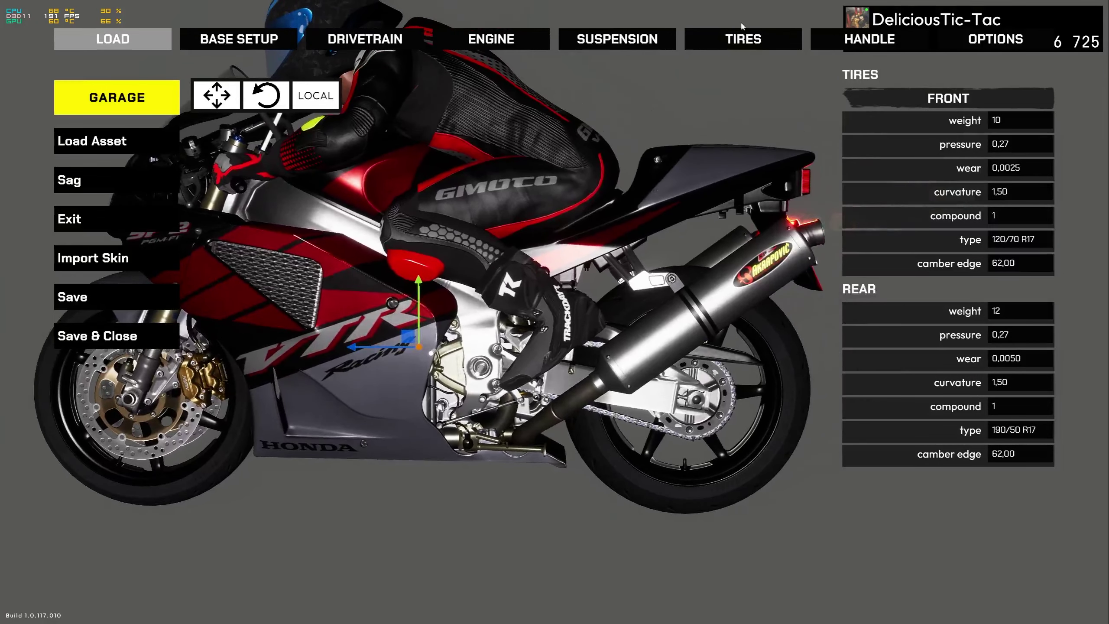
left_click(845, 44)
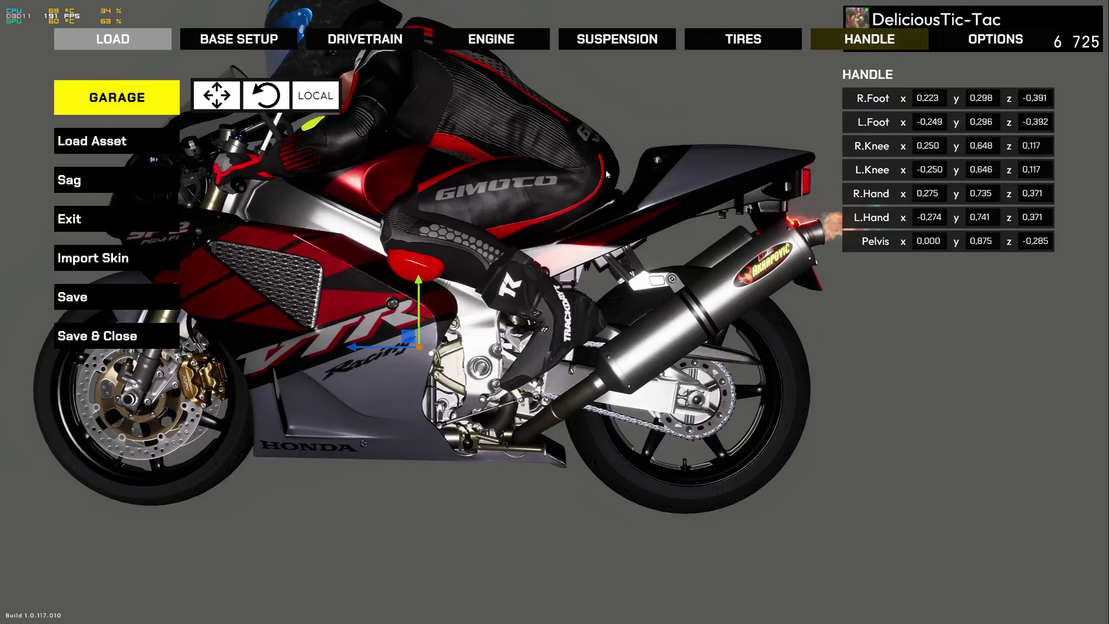
Raise the rider's pelvis handle to y 0.912 while viewing the bike from the side
right_click_drag(700, 135, 541, 166)
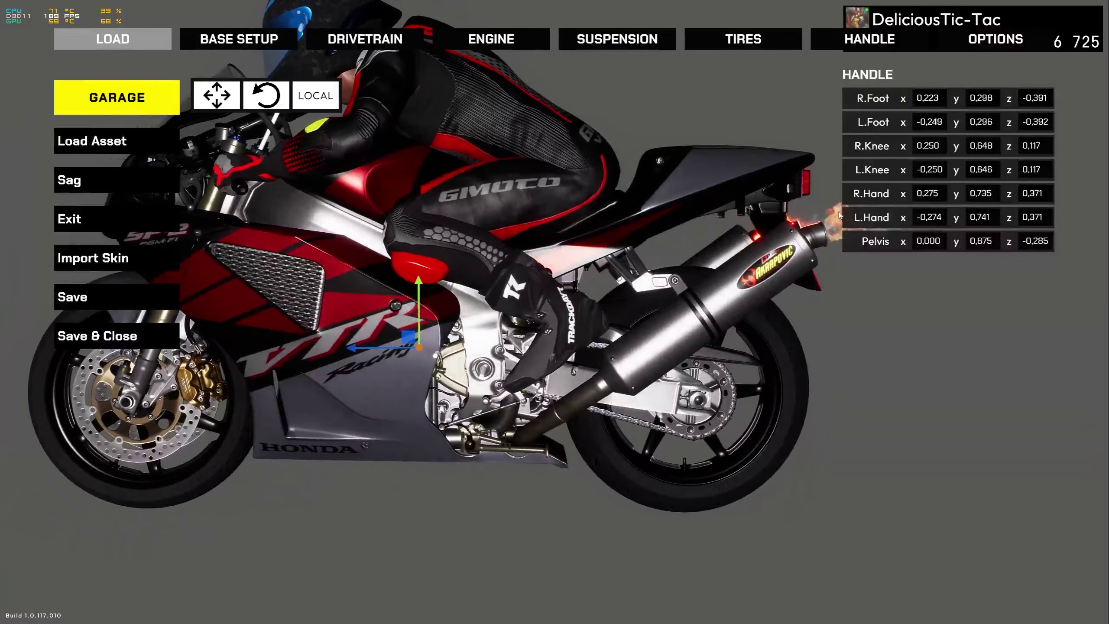
right_click_drag(689, 192, 647, 200)
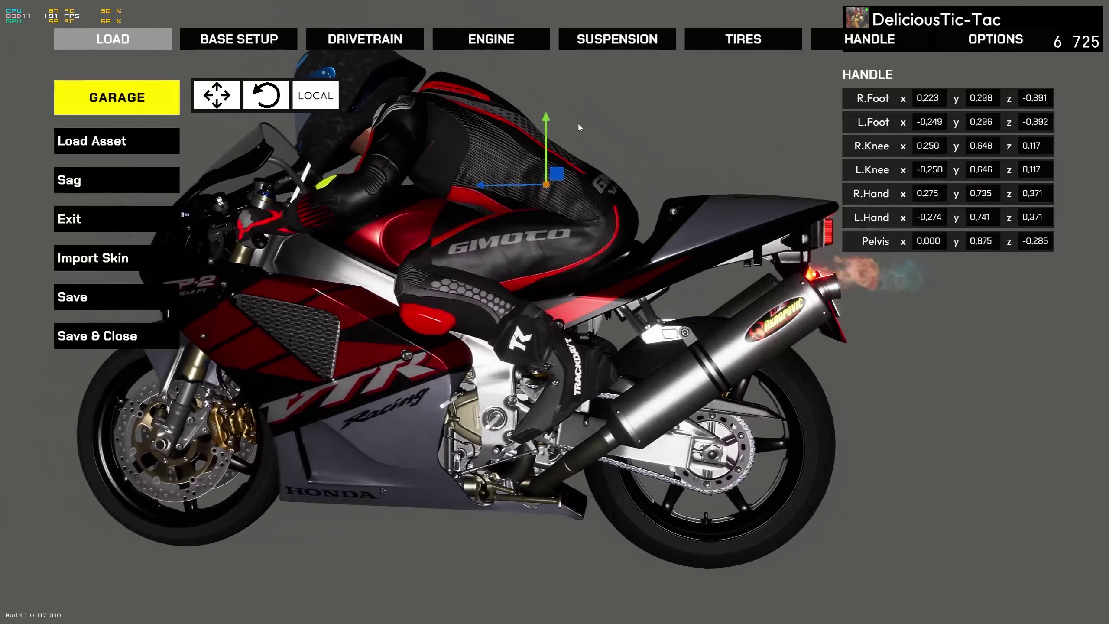
left_click_drag(549, 114, 580, 122)
Move the rider's left hand to x -0.268, y 0.743, z 0.374 and rotate it to fit the handlebar grip
left_click(871, 217)
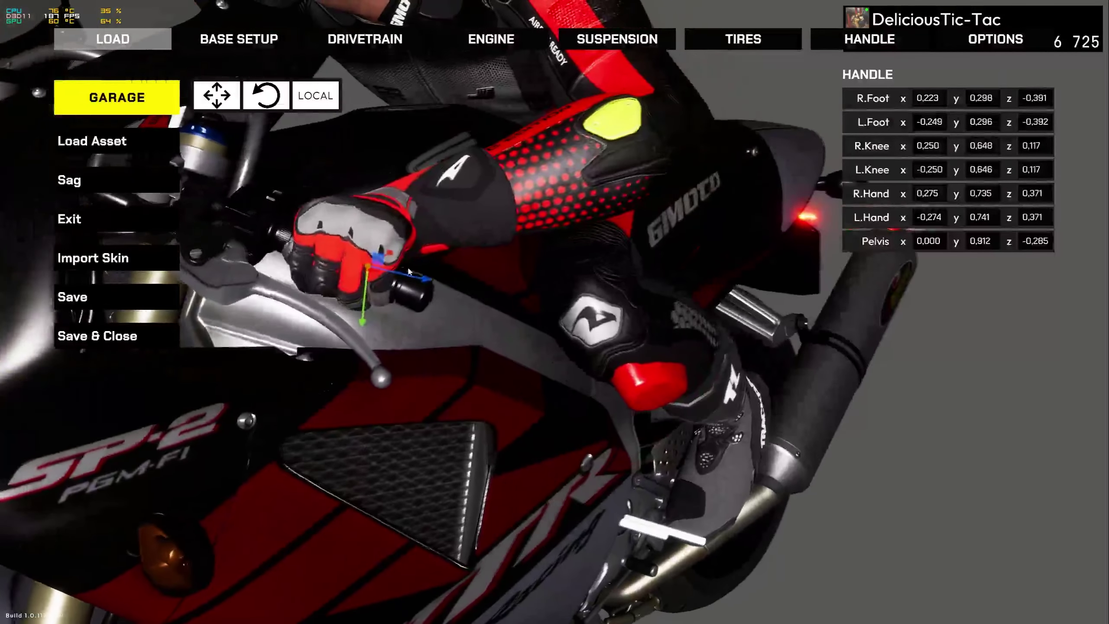
mouse_move(410, 279)
left_mouse_down()
mouse_move(395, 275)
mouse_move(403, 277)
left_mouse_up()
right_click_drag(490, 249, 310, 148)
left_click(266, 98)
right_click_drag(485, 188, 458, 227)
mouse_move(431, 308)
right_mouse_down()
mouse_move(437, 279)
mouse_move(433, 318)
right_mouse_up()
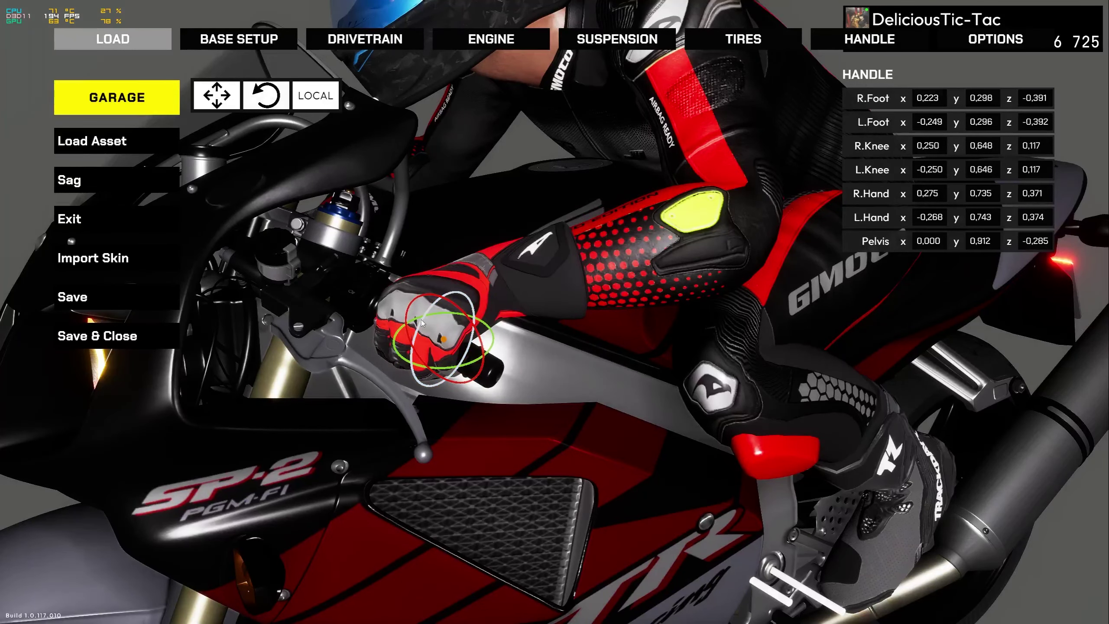
left_click_drag(422, 322, 445, 353)
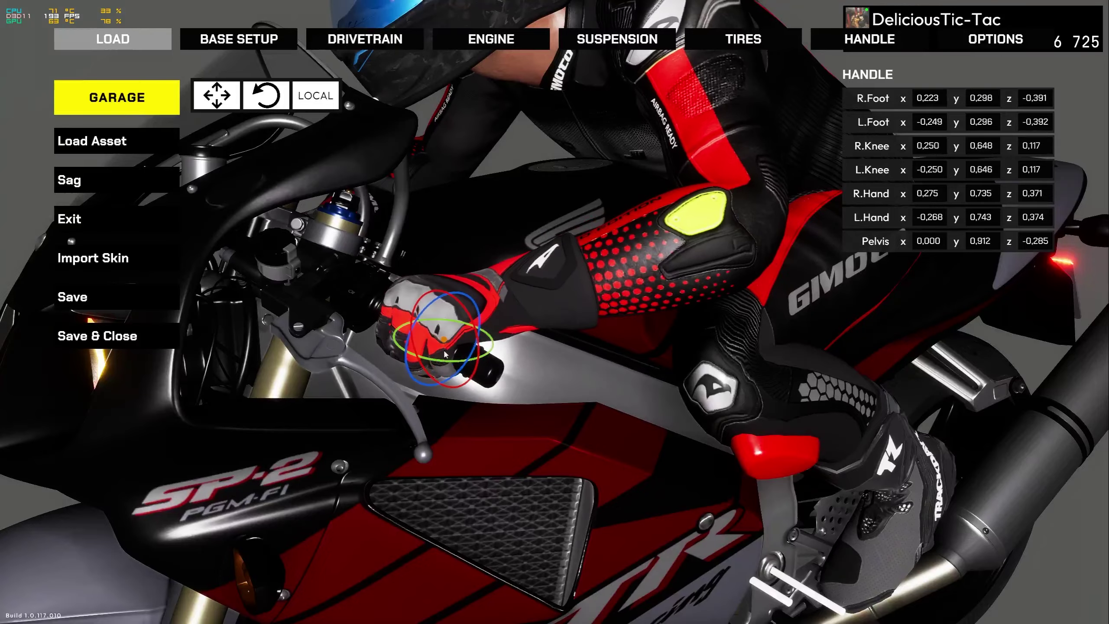
Move the rider's left foot to x -0.282, y 0.298, z -0.398 and rotate it to fit the footpeg
left_click(872, 123)
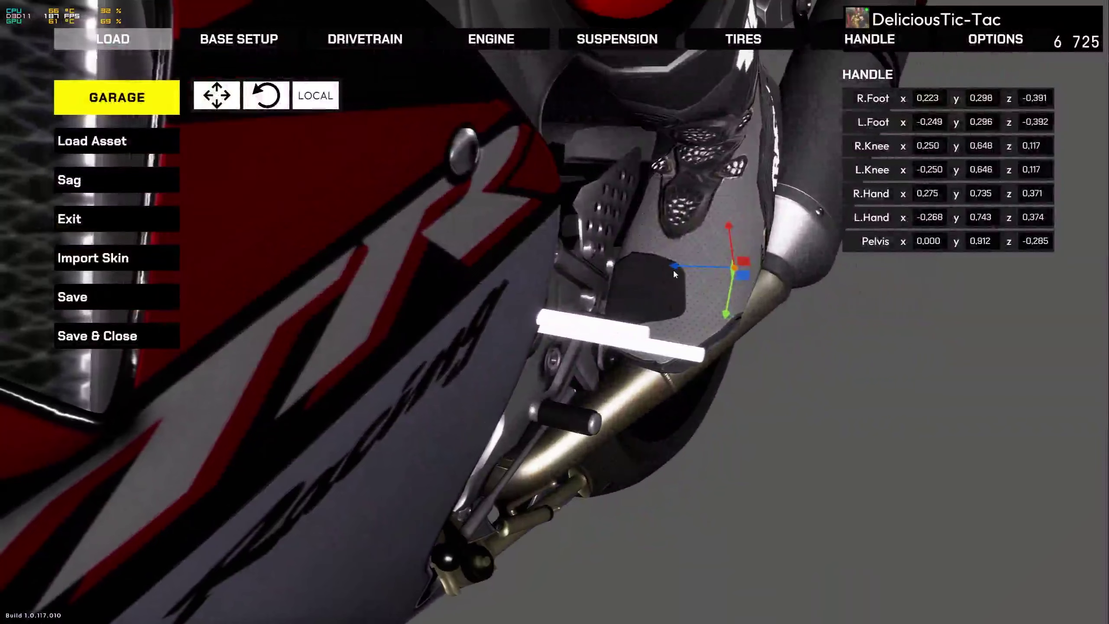
left_click_drag(674, 266, 737, 292)
left_click(285, 104)
right_click_drag(738, 301, 632, 310)
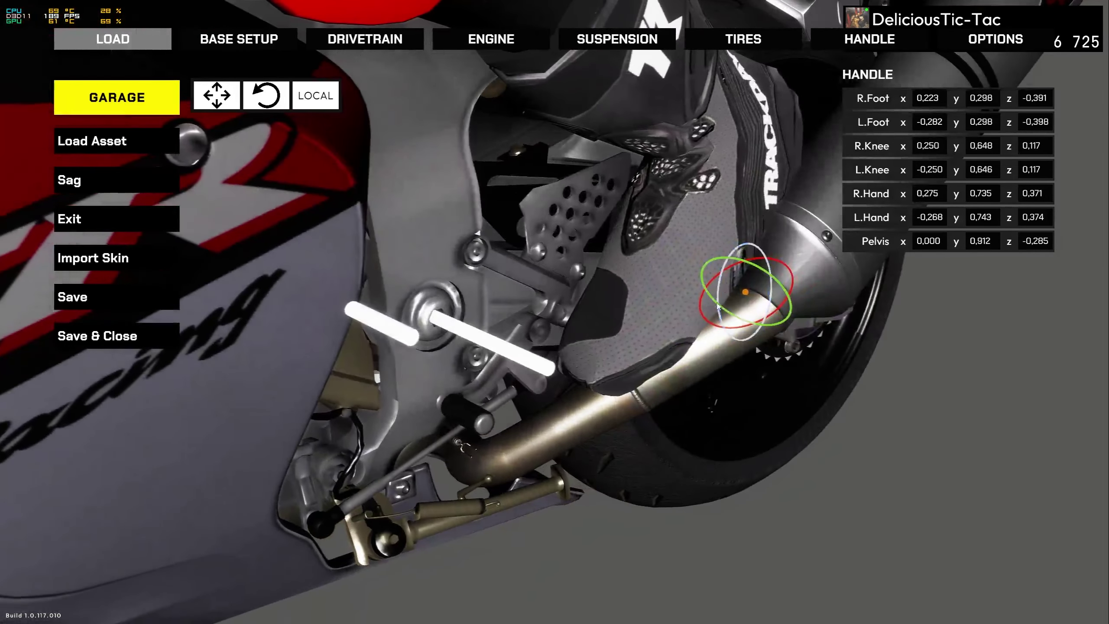
left_click_drag(727, 312, 628, 283)
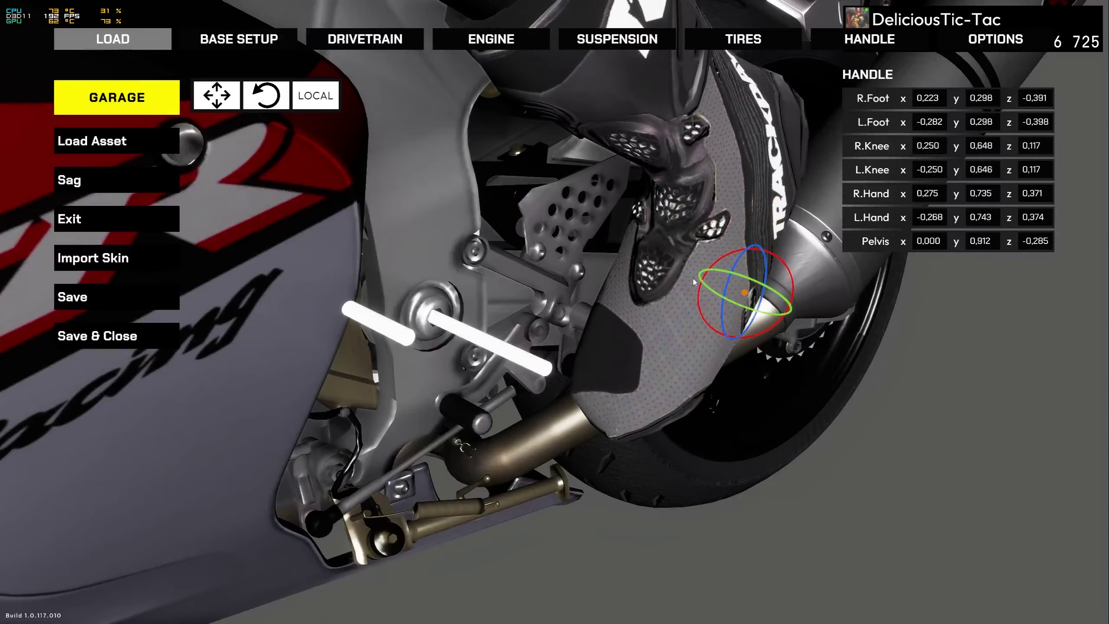
right_click_drag(628, 283, 560, 247)
scroll(560, 247, "down", 5)
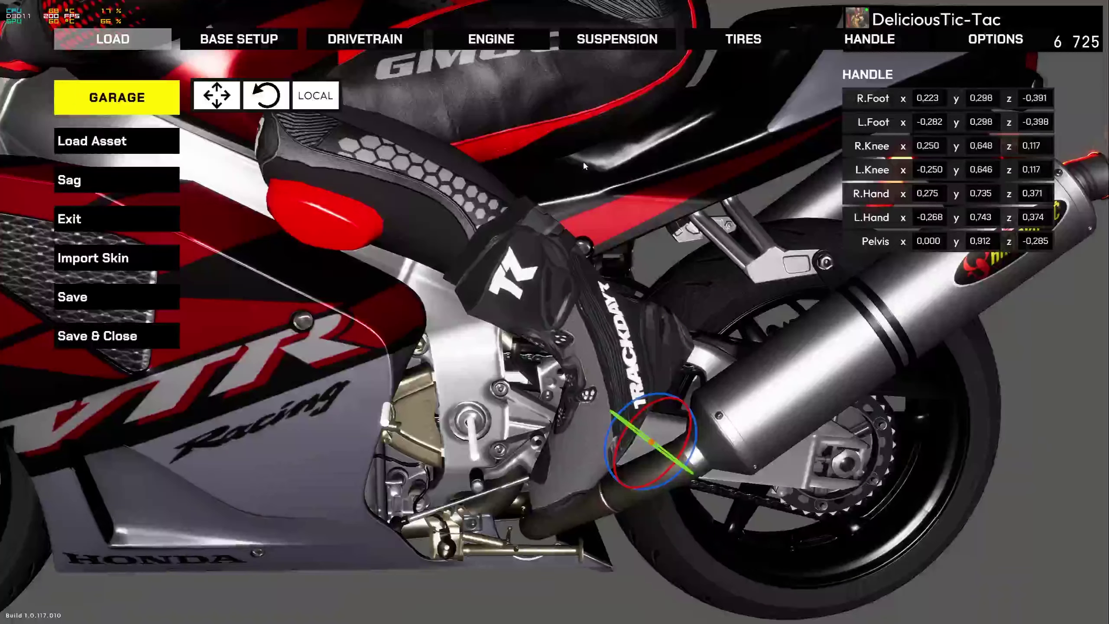
Open the bike's options and go through the type and engine sound choices, leaving them at ROAD and GP1000V4
left_click(995, 40)
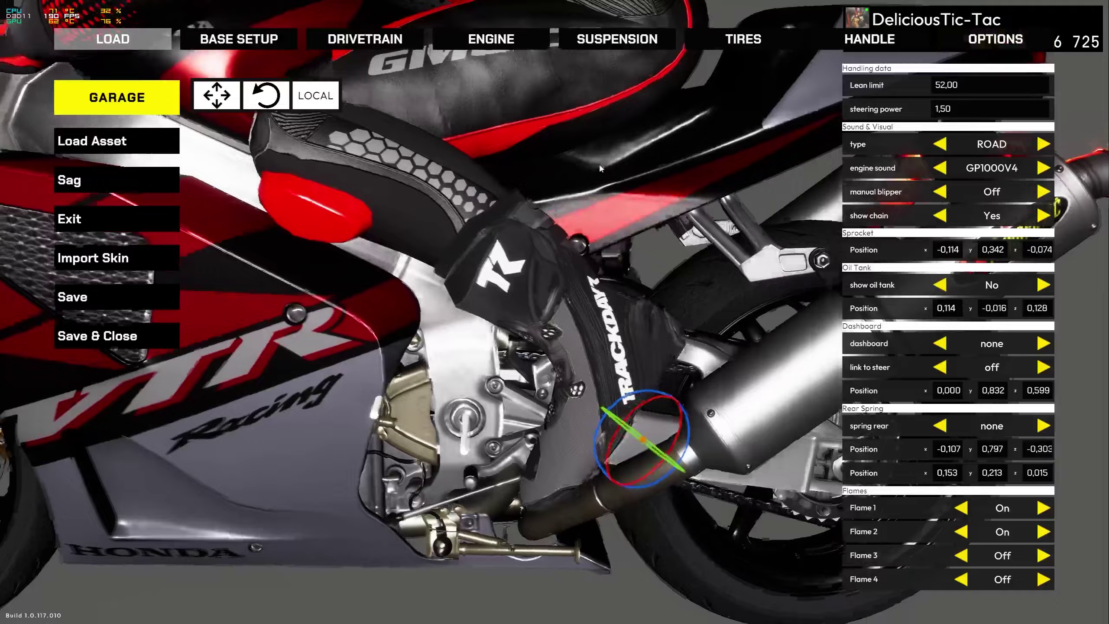
right_click_drag(598, 163, 643, 180)
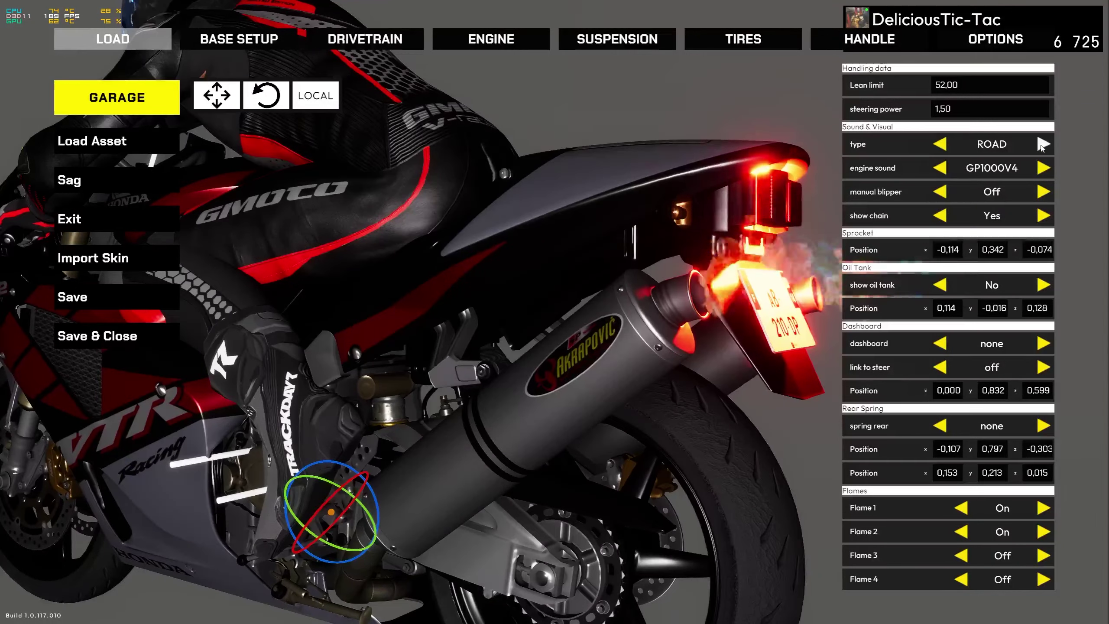
left_click(1042, 144)
left_click(939, 144)
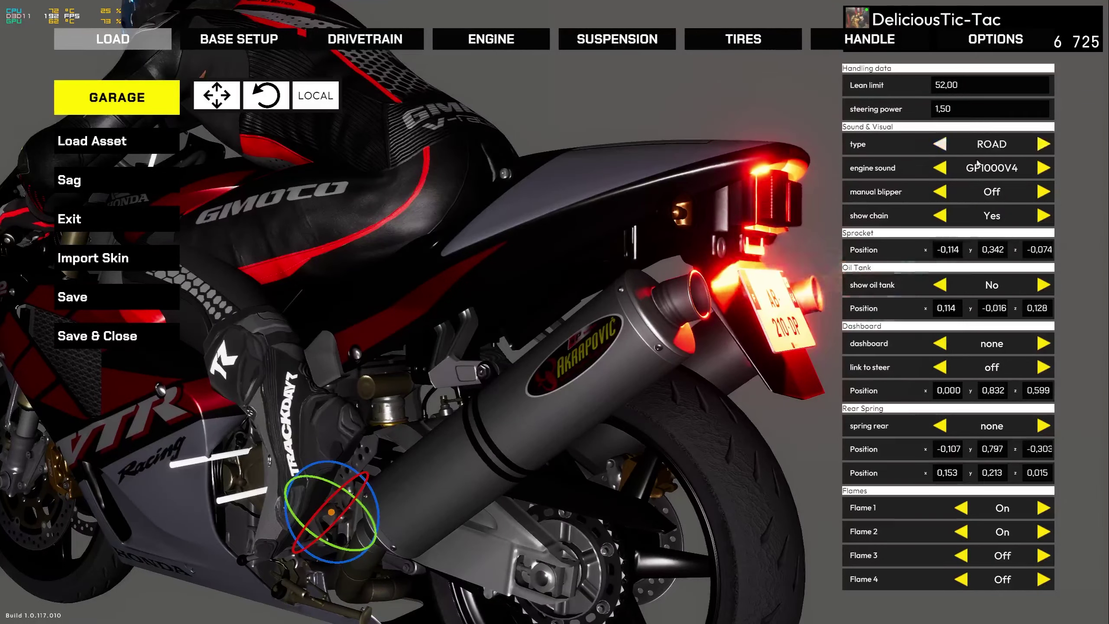
left_click(947, 168)
left_click(942, 167)
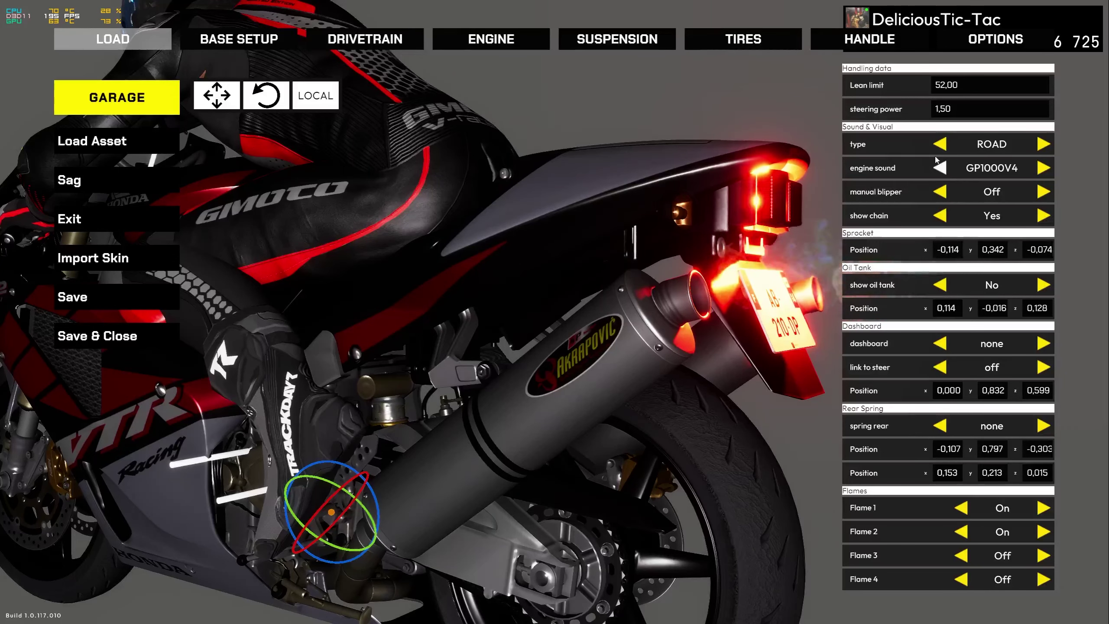
left_click_drag(694, 192, 824, 183)
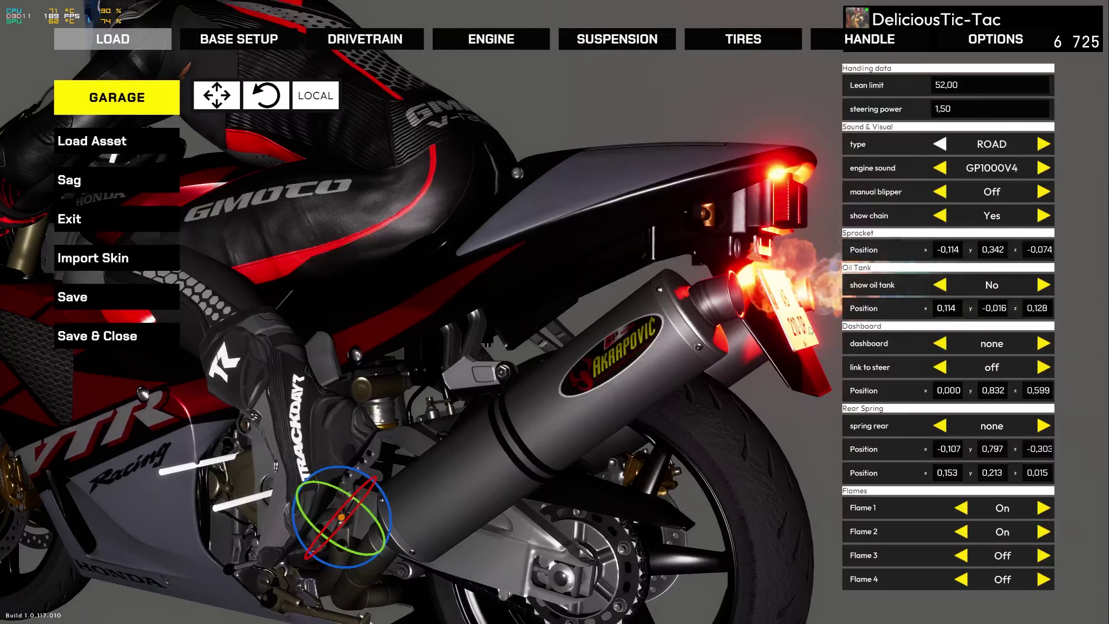
Reposition the front sprocket to x -0.114, y 0.297, z -0.110 so the chain fits the engine
middle_click_drag(559, 424, 551, 253)
scroll(557, 428, "up", 3)
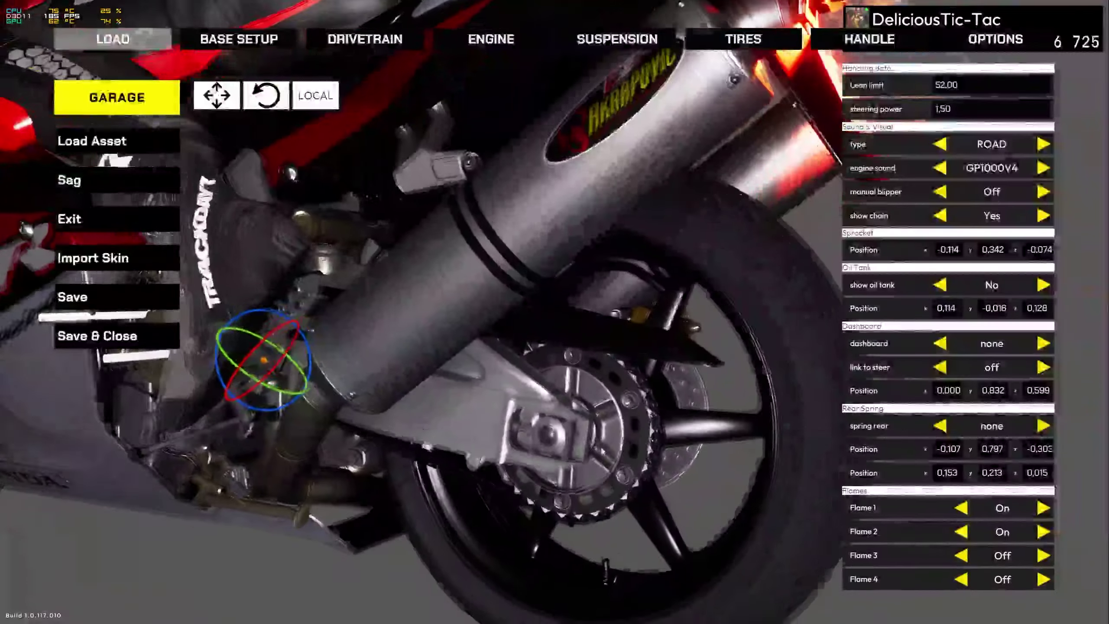
right_click_drag(557, 428, 515, 432)
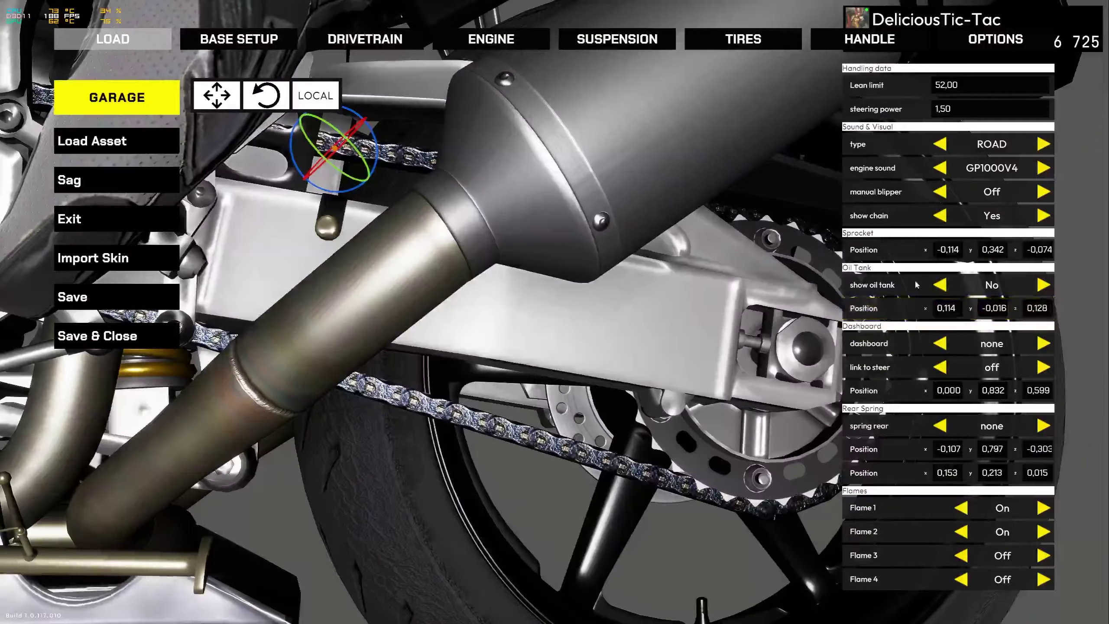
left_click(874, 257)
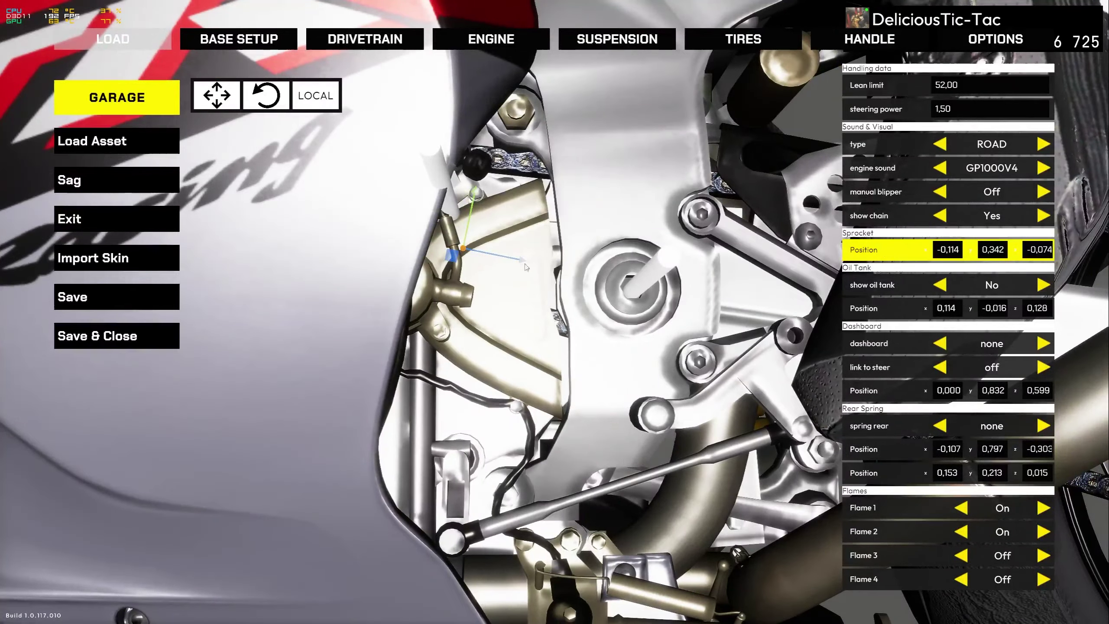
mouse_move(520, 260)
left_mouse_down()
mouse_move(546, 228)
mouse_move(536, 256)
left_mouse_up()
scroll(564, 279, "down", 3)
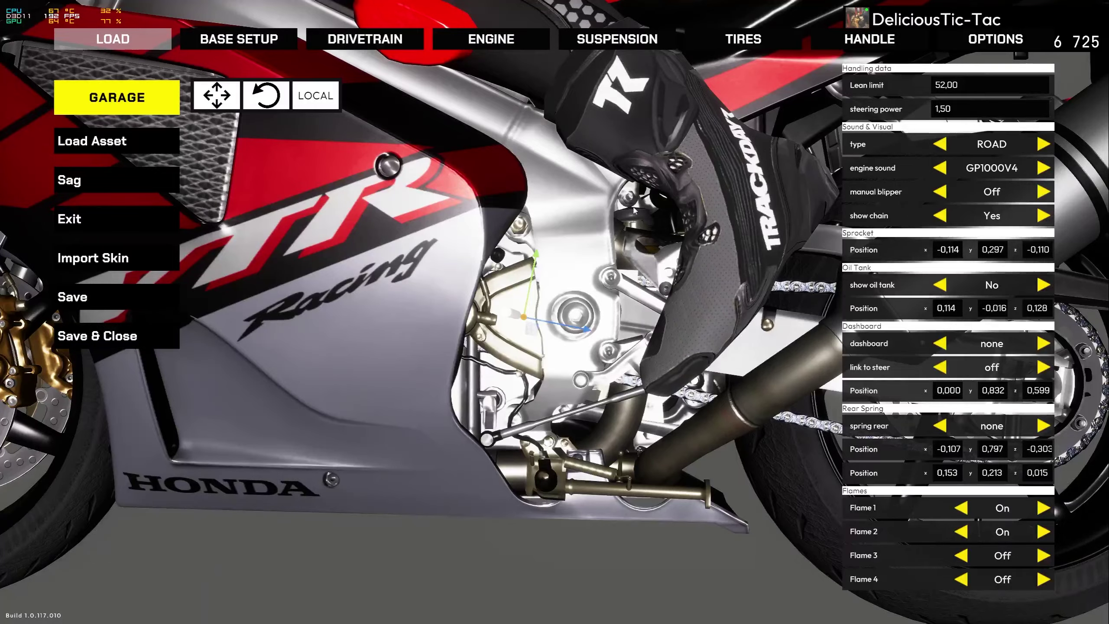
Fit the AIM mxx12 dashboard in the bike's cockpit
middle_click_drag(543, 243, 827, 374)
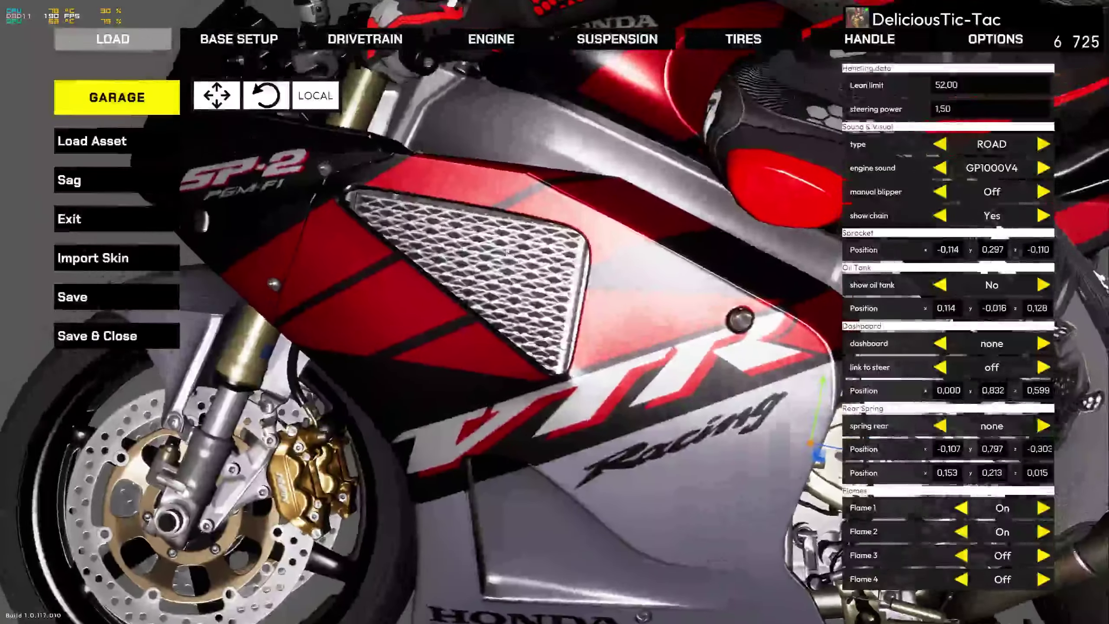
right_click_drag(463, 297, 480, 220)
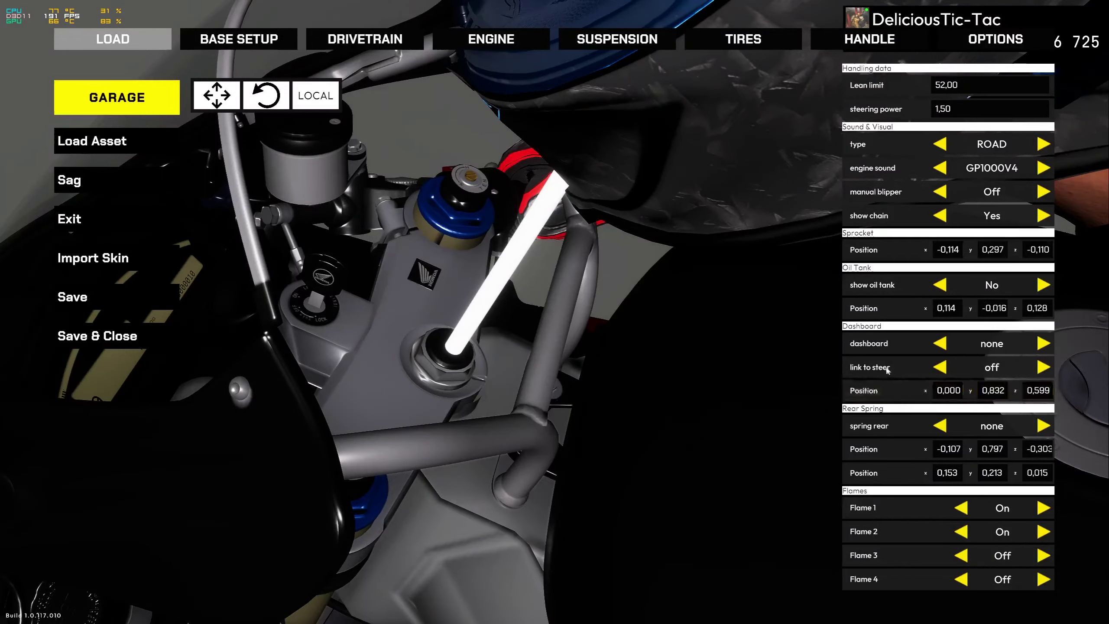
mouse_move(454, 284)
right_mouse_down()
mouse_move(439, 287)
mouse_move(466, 285)
mouse_move(408, 275)
mouse_move(474, 283)
right_mouse_up()
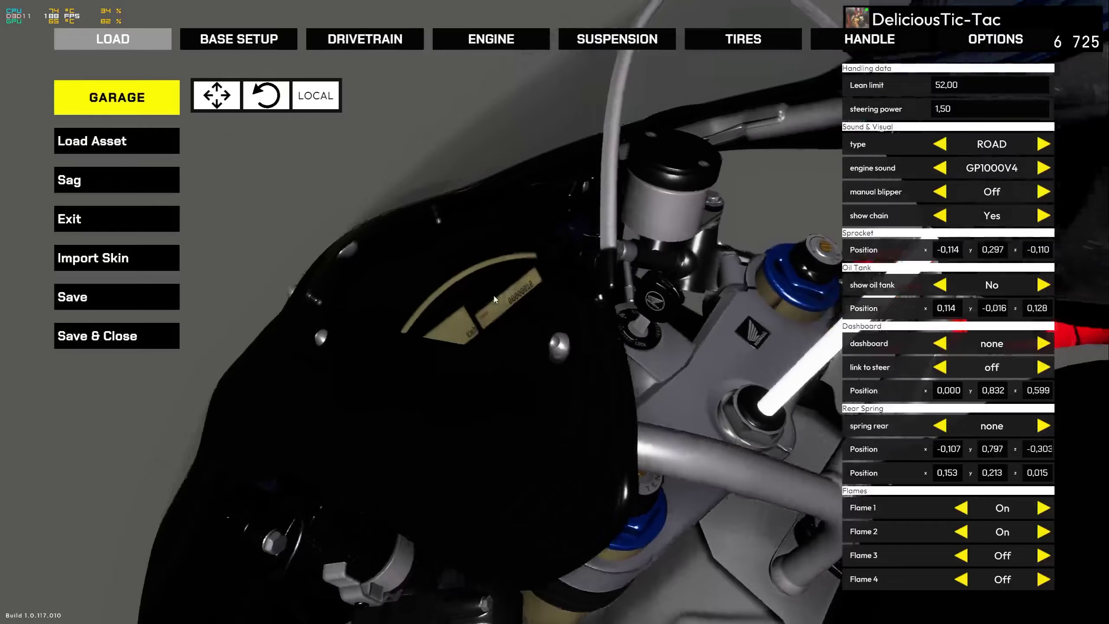
left_click(1044, 344)
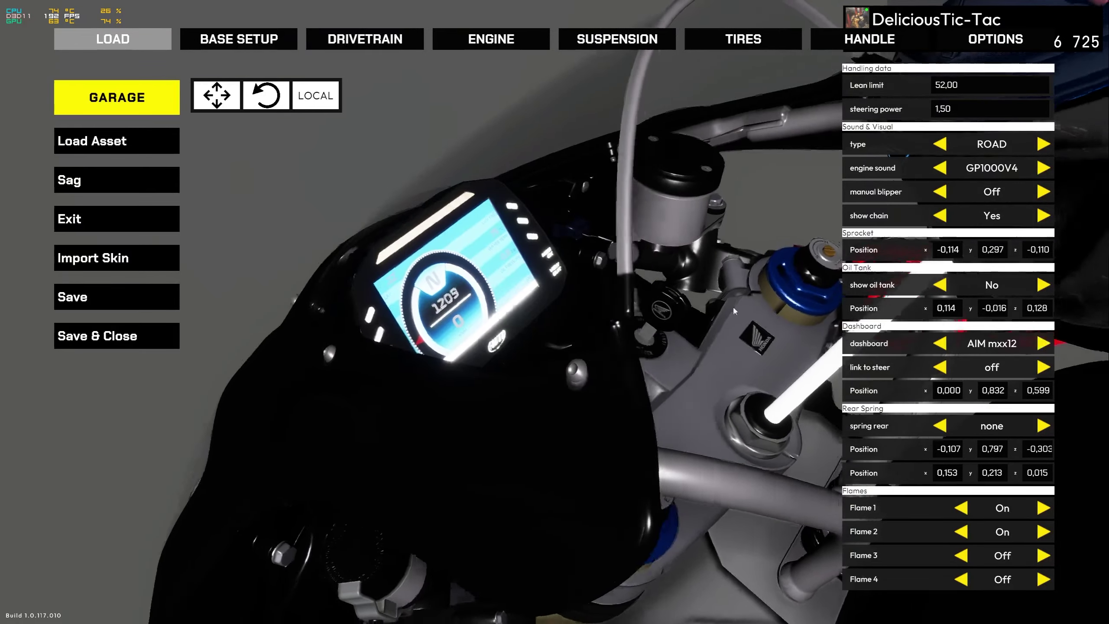
right_click_drag(480, 284, 232, 252)
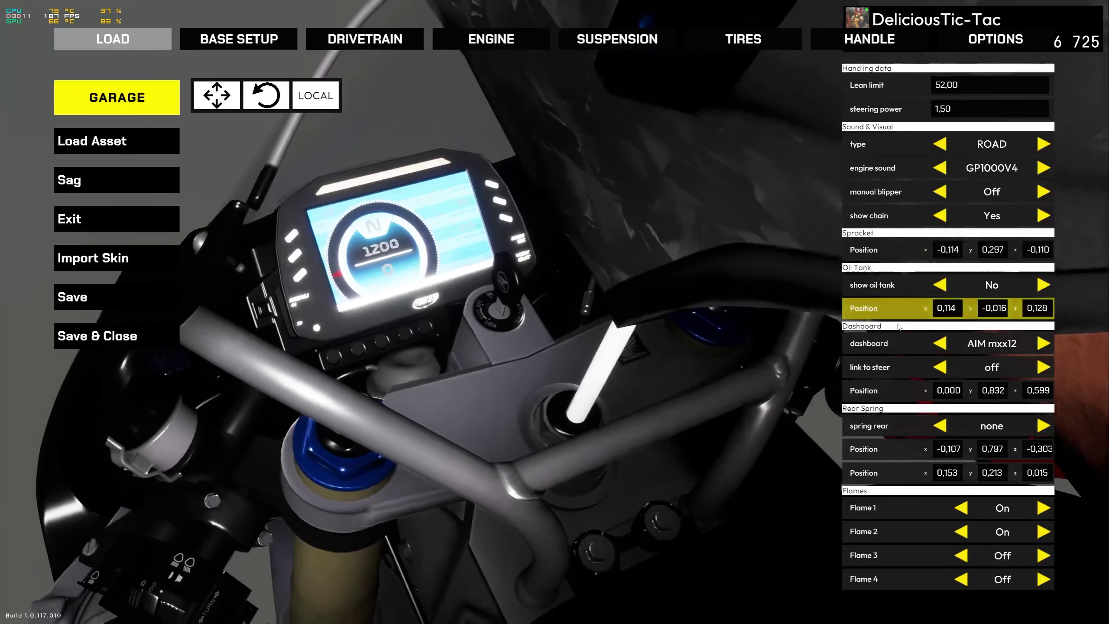
left_click(1042, 346)
left_click(941, 343)
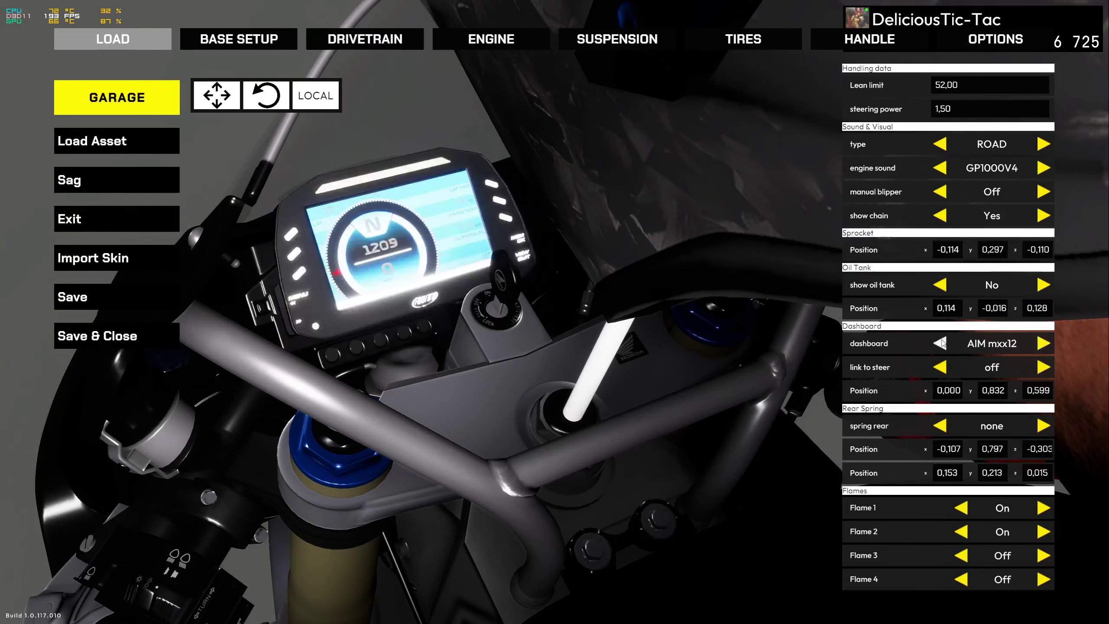
Move the dashboard to y 0.838, z 0.590 and link it to the steering
left_click(882, 394)
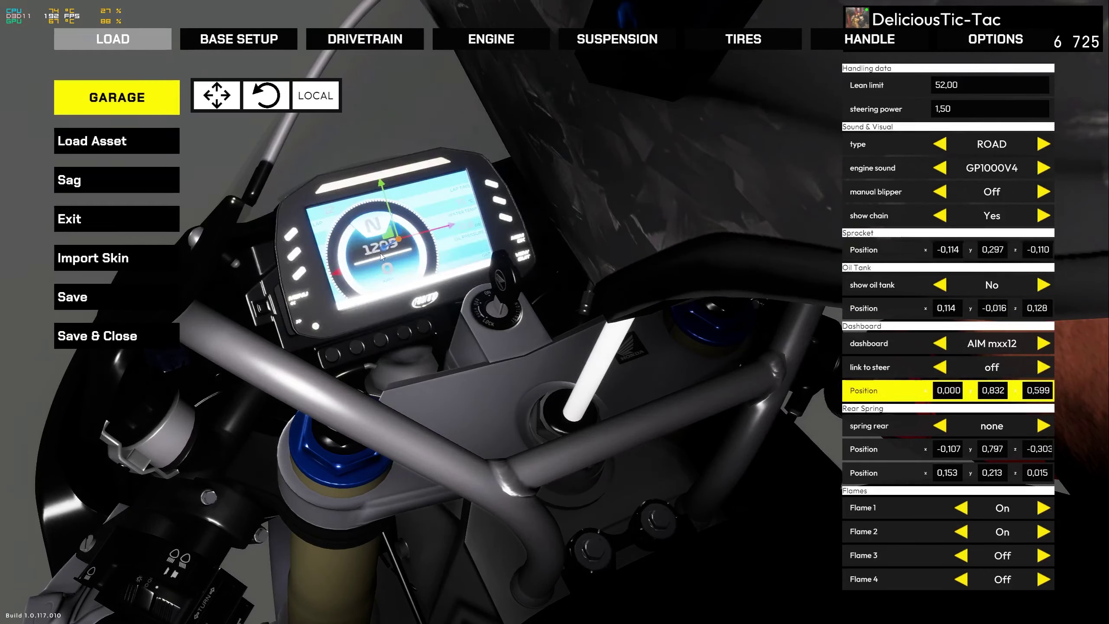
left_click_drag(388, 252, 395, 260)
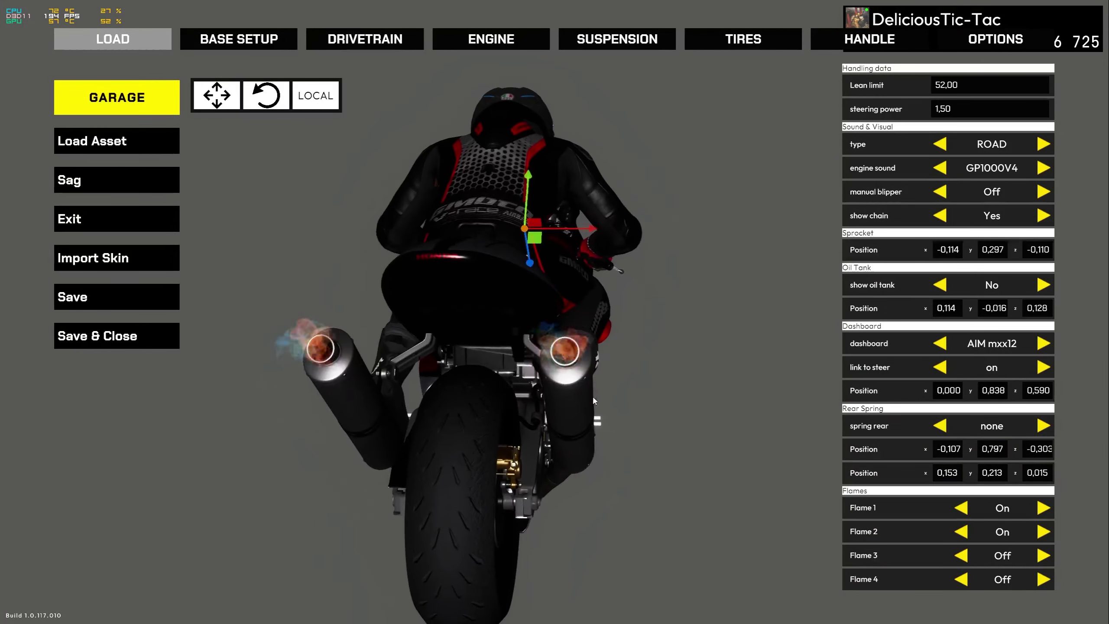
Select Flame 1 and Flame 2 in turn and check their placement at the two exhaust outlets
middle_click_drag(570, 391, 463, 361)
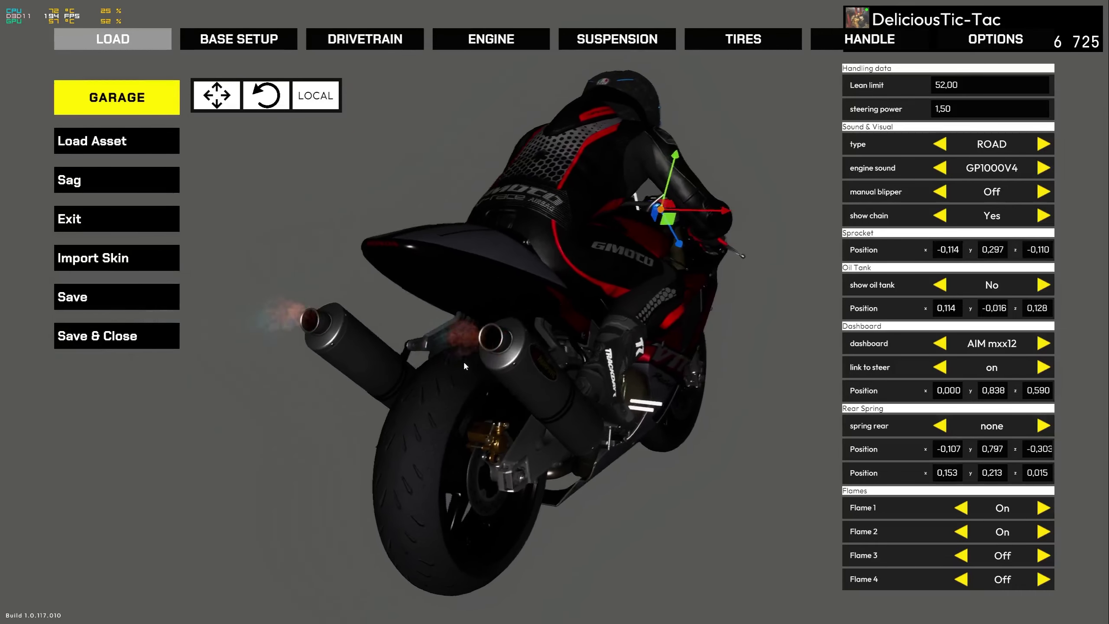
scroll(482, 375, "up", 3)
left_click(1027, 514)
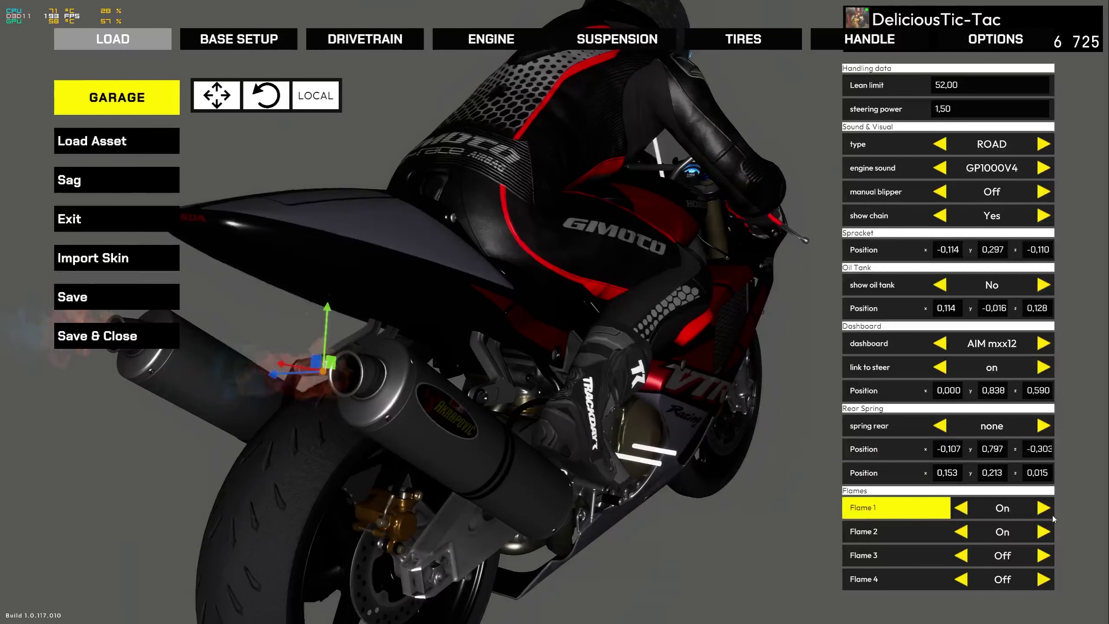
middle_click_drag(599, 392, 825, 482)
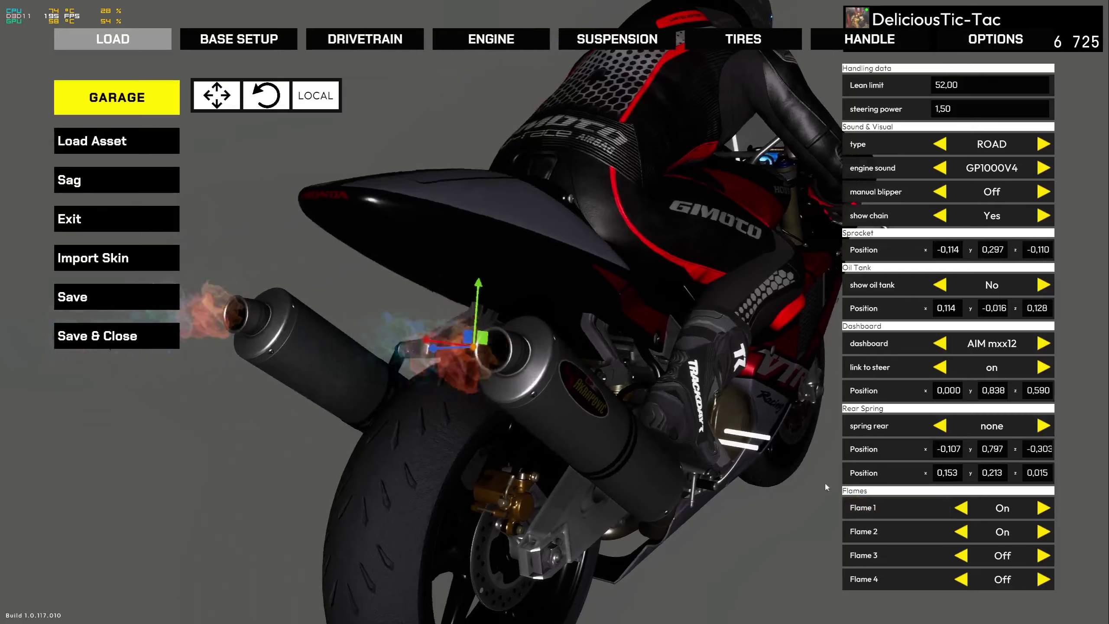
left_click(879, 543)
middle_click_drag(644, 438, 370, 281)
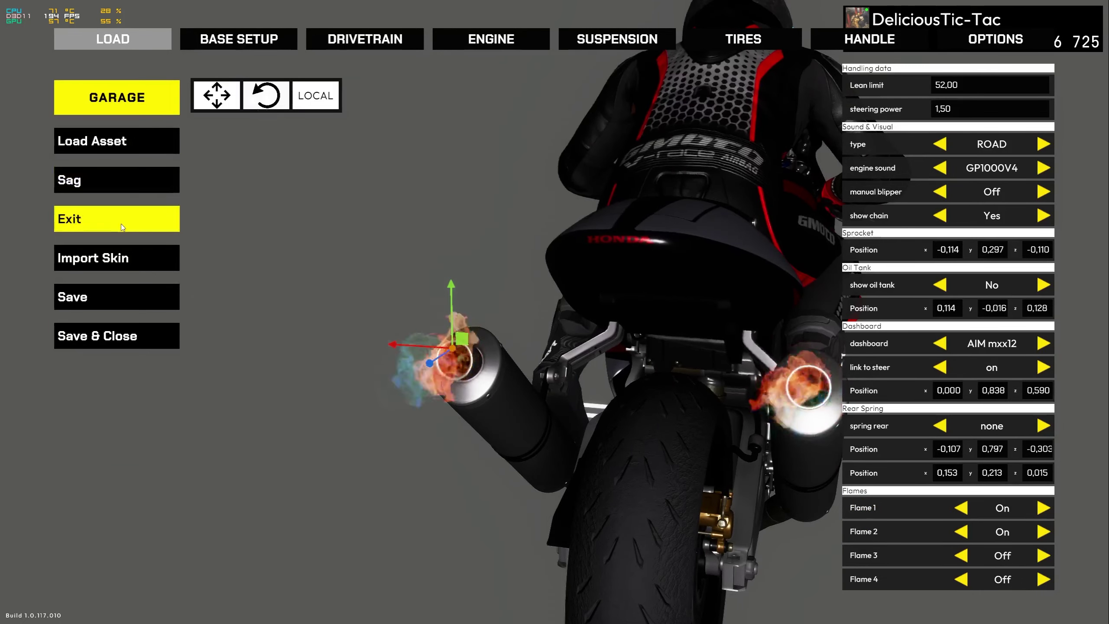
Toggle the lights and inspect the rear of the bike
key("l")
key("l")
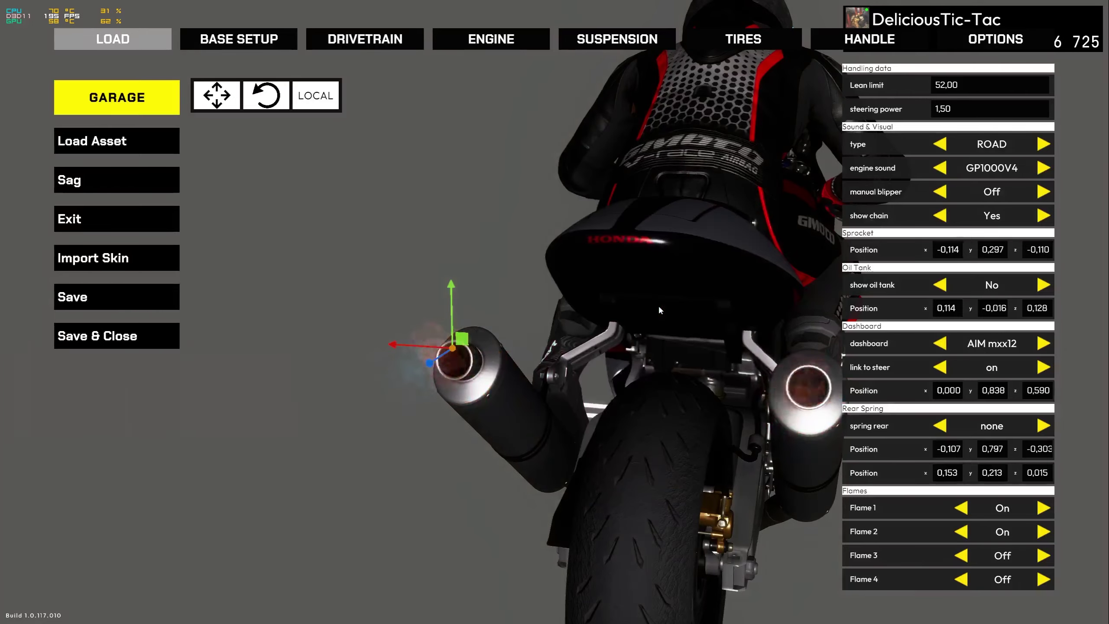
middle_click_drag(659, 307, 653, 268)
key("l")
scroll(615, 216, "up", 6)
scroll(516, 230, "down", 2)
scroll(515, 233, "down", 3)
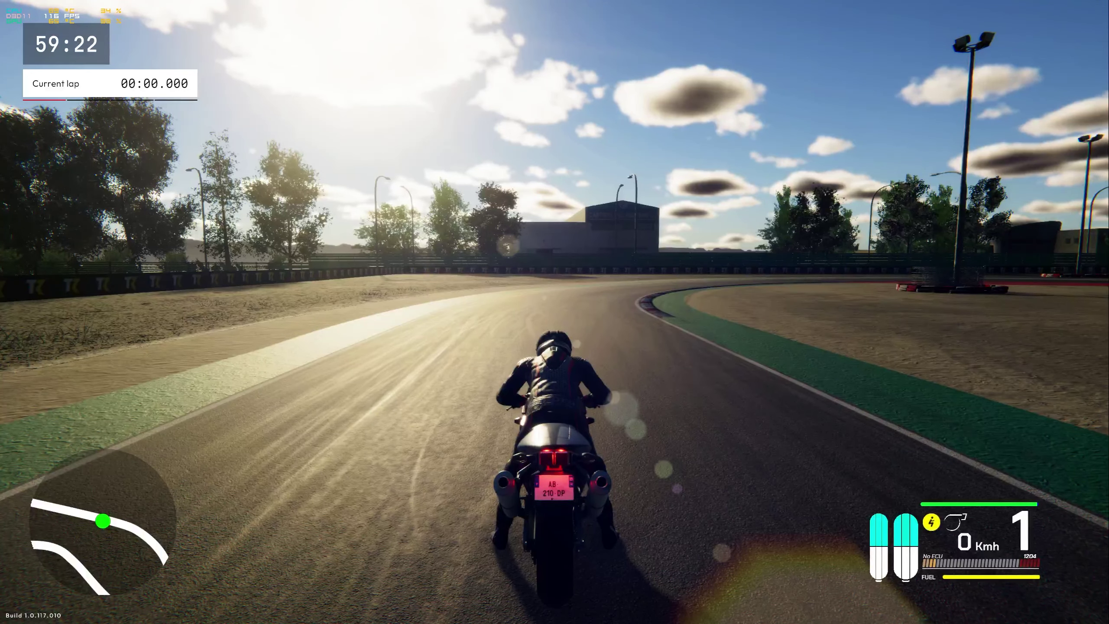
On the track, show the avatar and bike debug readouts with the bike balance adjustment overlay, and pause the session
key("F12")
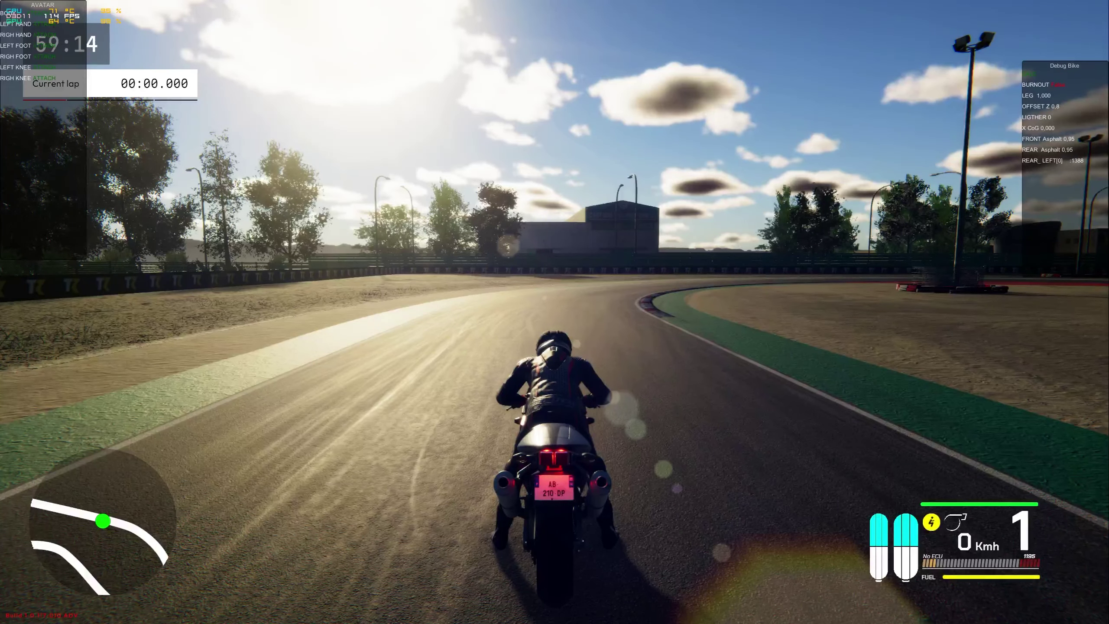
key("F11")
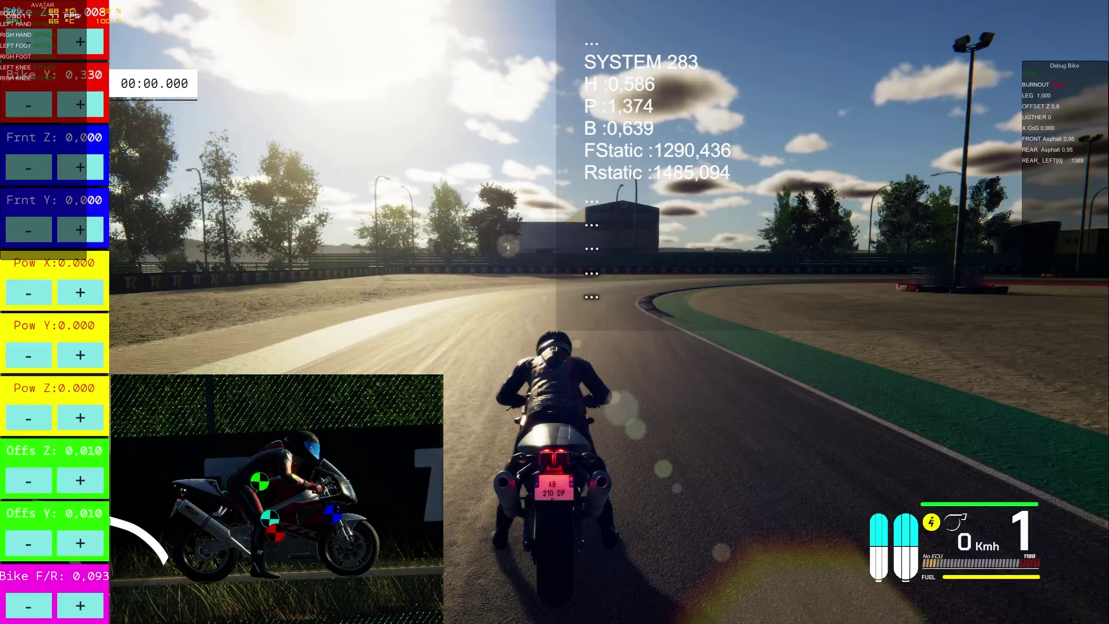
key("Escape")
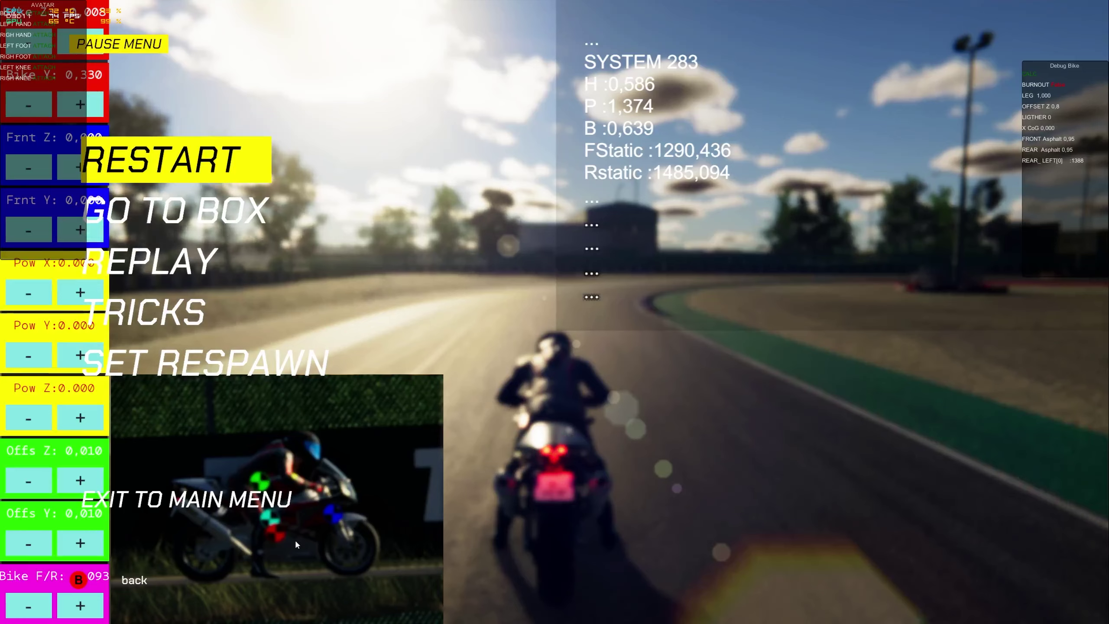
Resume the session and raise the bike's centre-of-mass value Bike Y to 0.550
key("Escape")
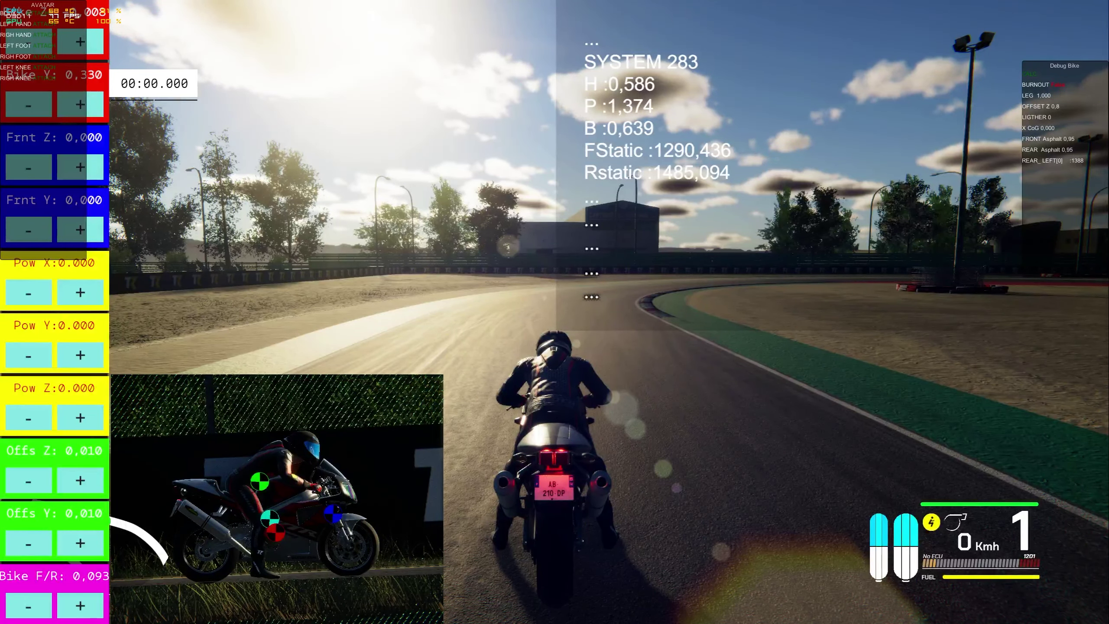
key("Escape")
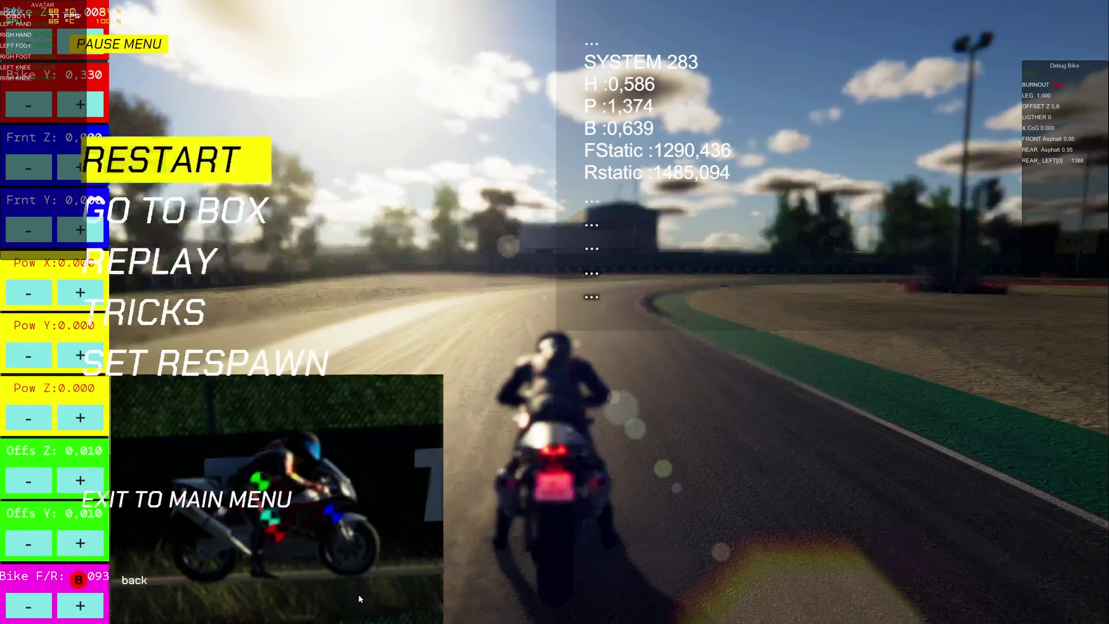
left_click(83, 112)
key("Escape")
left_click(82, 112)
left_click(83, 111)
left_click(83, 112)
left_click(82, 112)
left_click(83, 112)
left_click(83, 111)
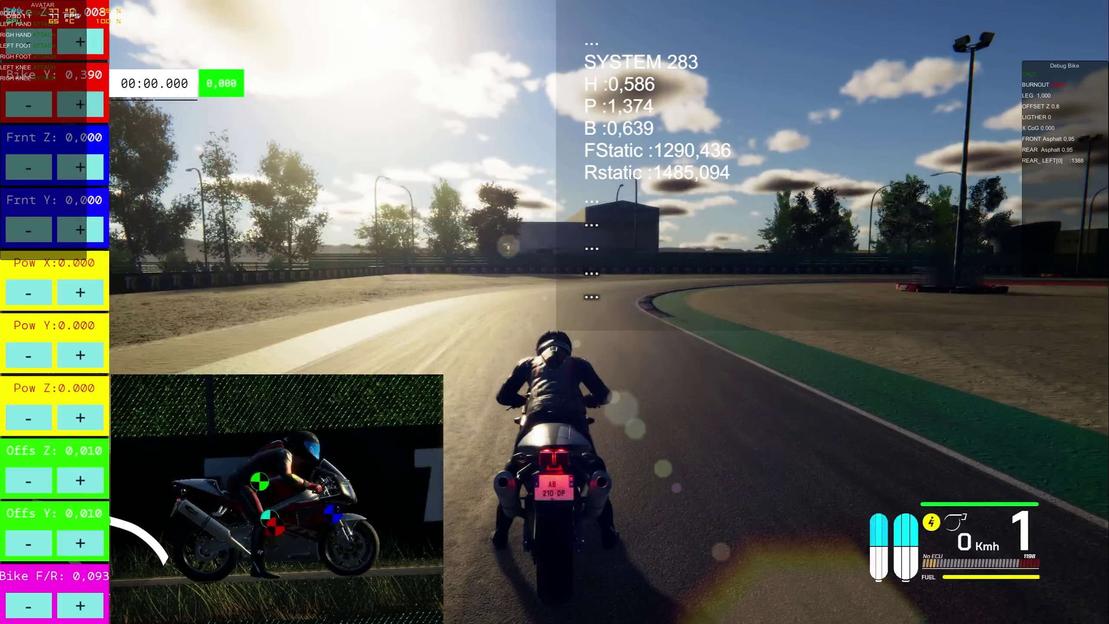
left_click(80, 104)
left_click(80, 104)
left_click(80, 104)
left_click(80, 104)
left_click(81, 104)
left_click(80, 104)
left_click(80, 104)
left_click(80, 104)
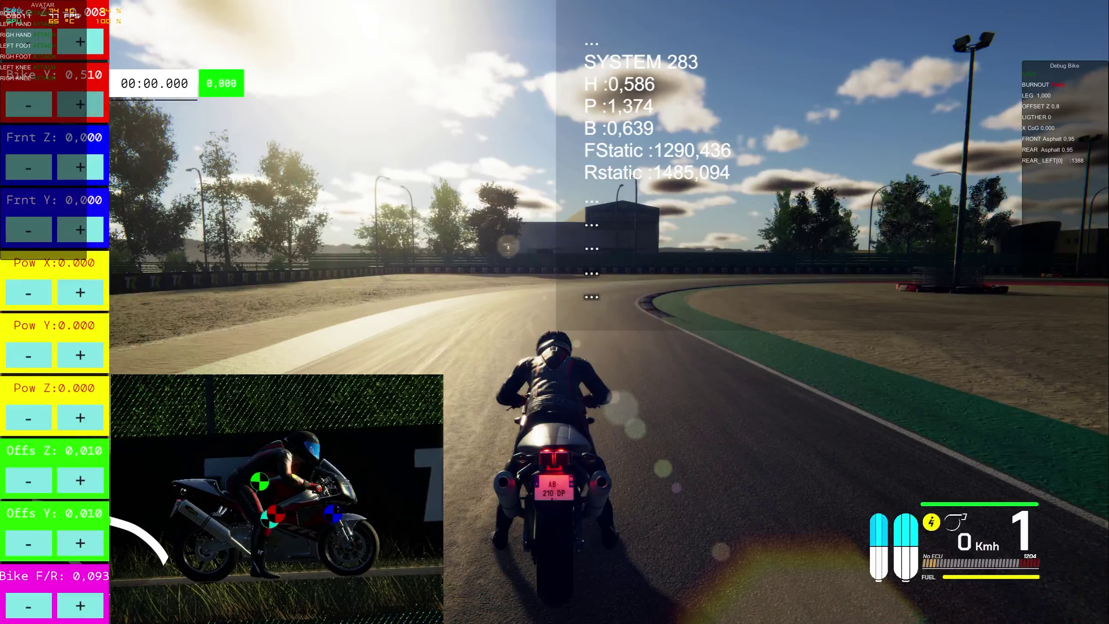
left_click(81, 104)
left_click(80, 104)
left_click(80, 104)
left_click(80, 104)
Shift the bike's centre of mass forward by raising Bike Z to 0.132
key("Escape")
key("Escape")
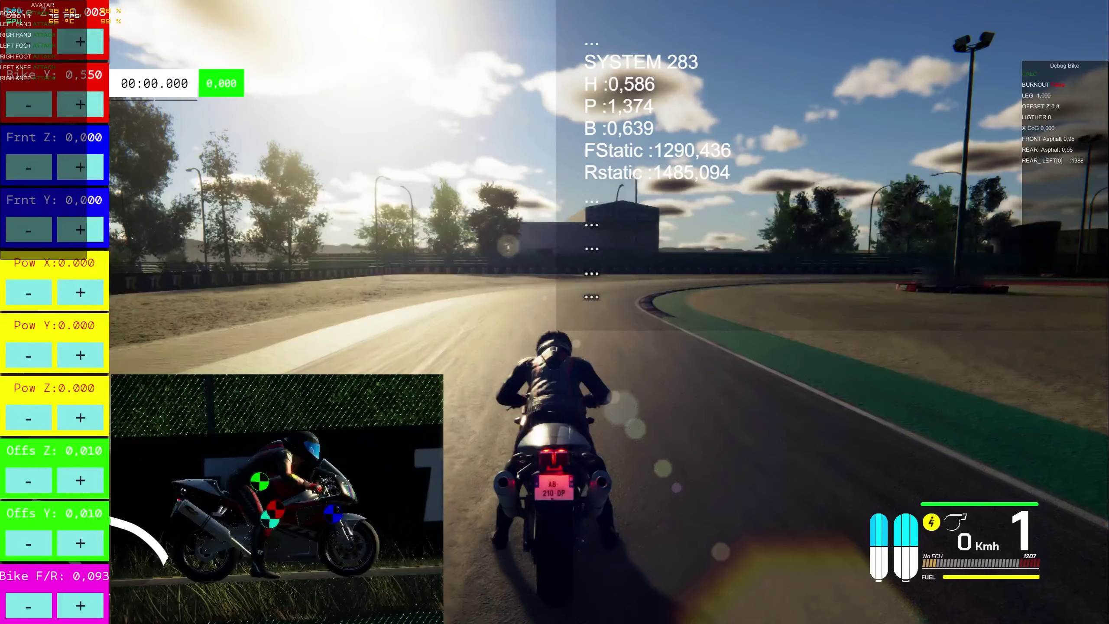
left_click(80, 41)
left_click(80, 42)
left_click(80, 42)
left_click(81, 42)
left_click(80, 42)
left_click(80, 41)
left_click(80, 42)
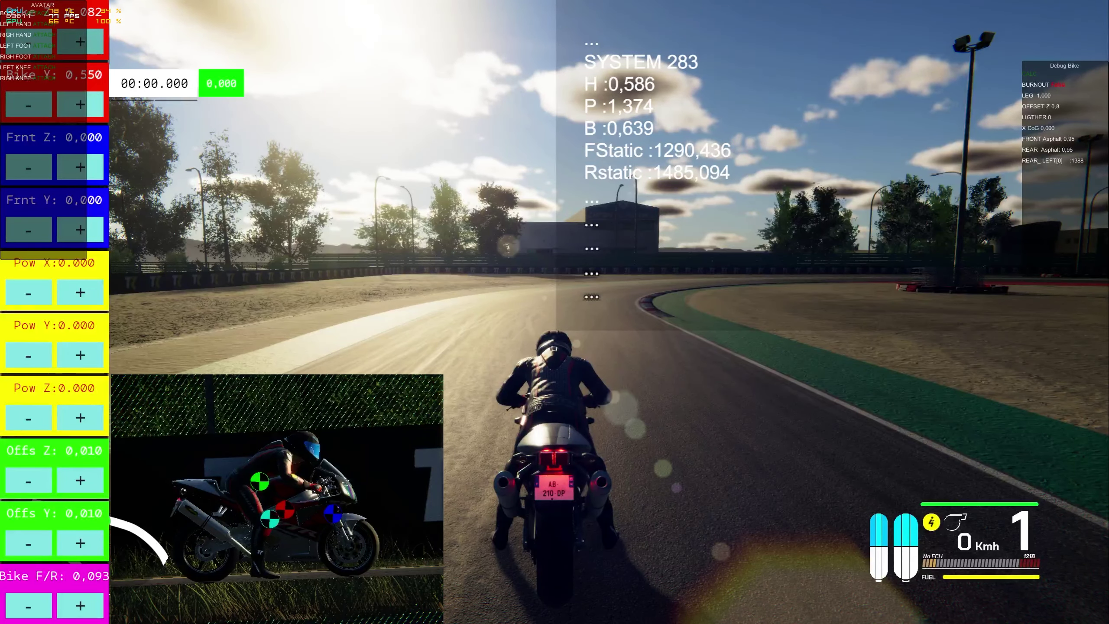
left_click(81, 41)
left_click(80, 42)
left_click(80, 42)
left_click(80, 42)
left_click(80, 41)
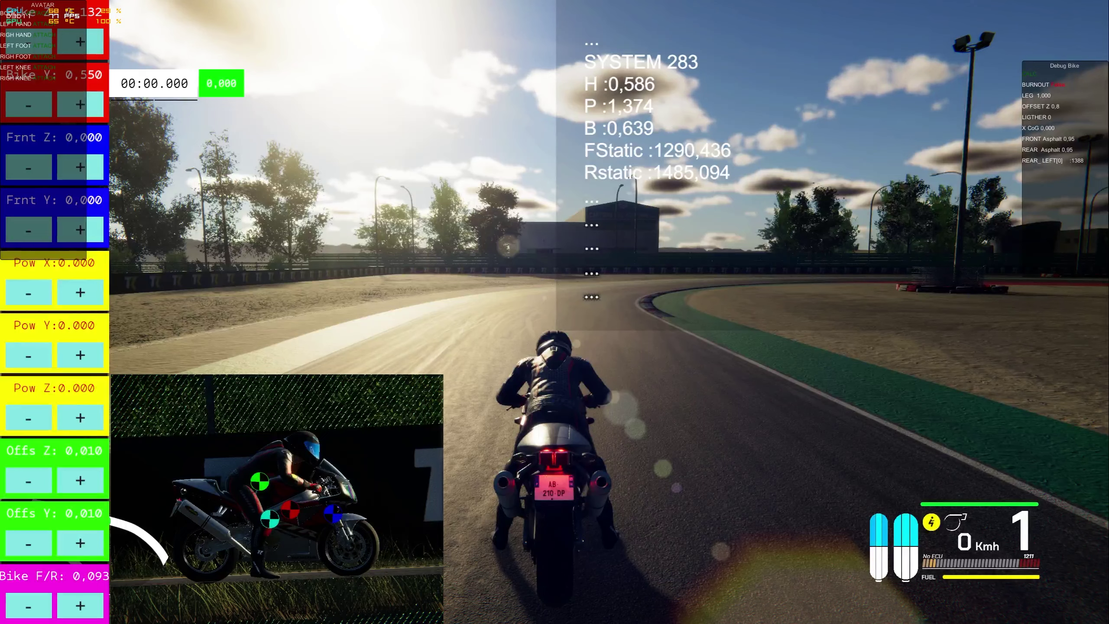
Bring Bike Z back down to 0.012
key("Escape")
key("Escape")
left_click(28, 42)
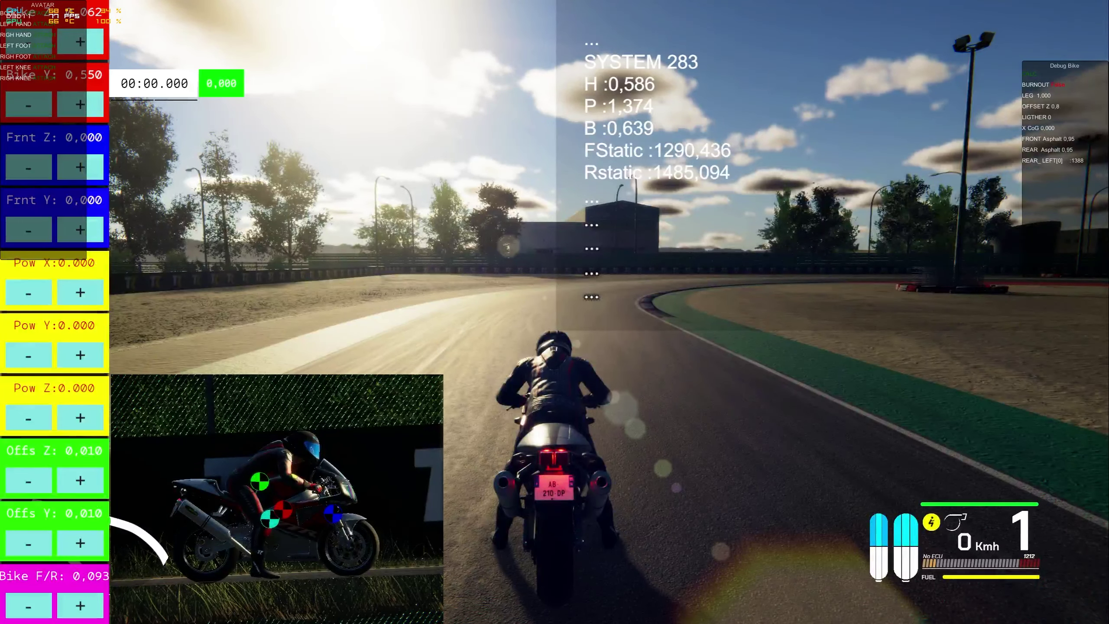
left_click(28, 42)
left_click(28, 42)
left_click(28, 41)
left_click(29, 42)
left_click(28, 41)
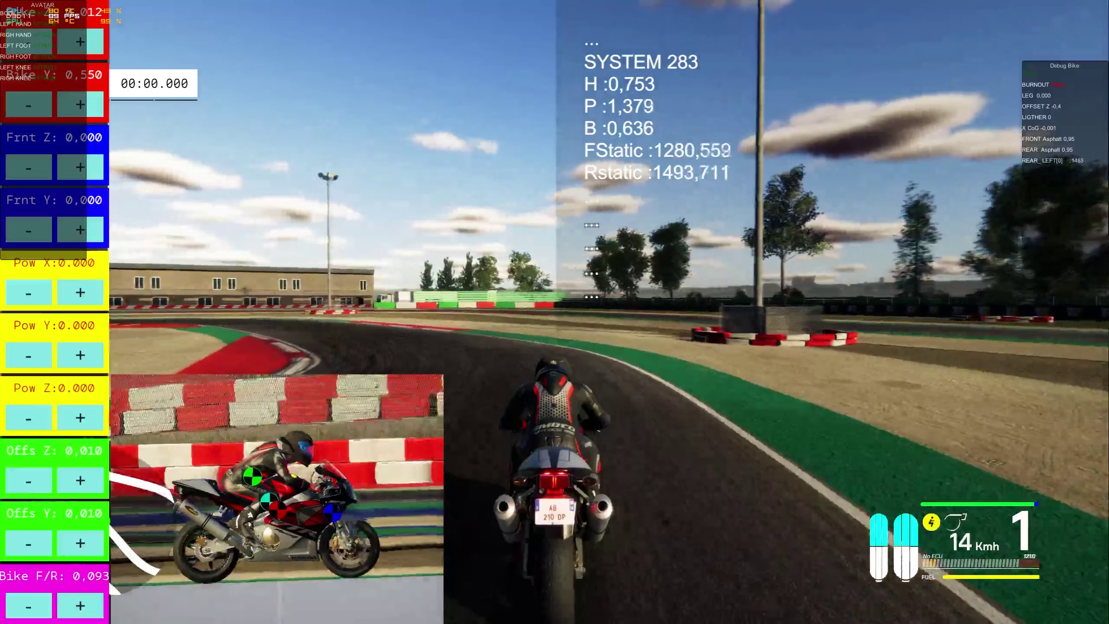
Pause the ride, switch to the bike's configuration file in Notepad, and locate the com block below rearSuspensionMass
key("Escape")
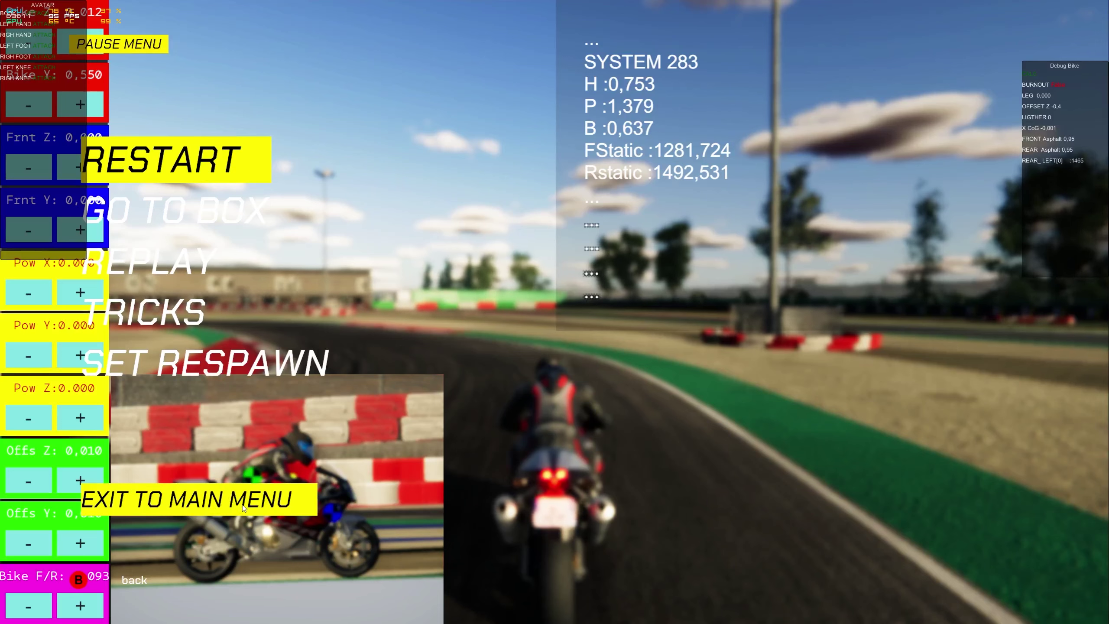
key("alt+Tab")
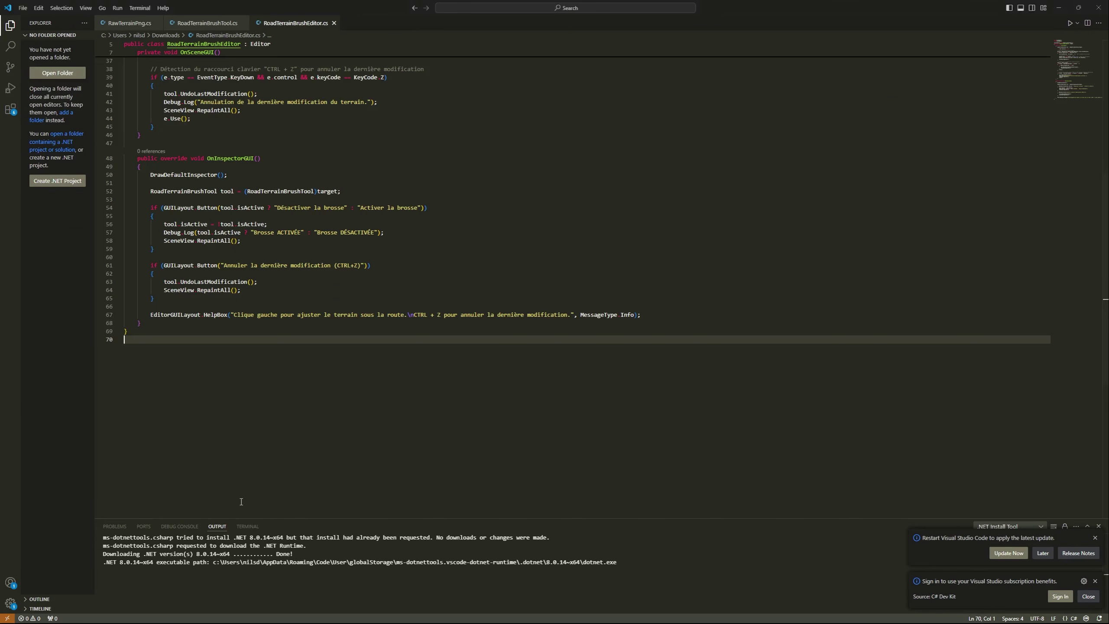
key("alt+Tab")
key("alt+Tab")
key("alt+Tab")
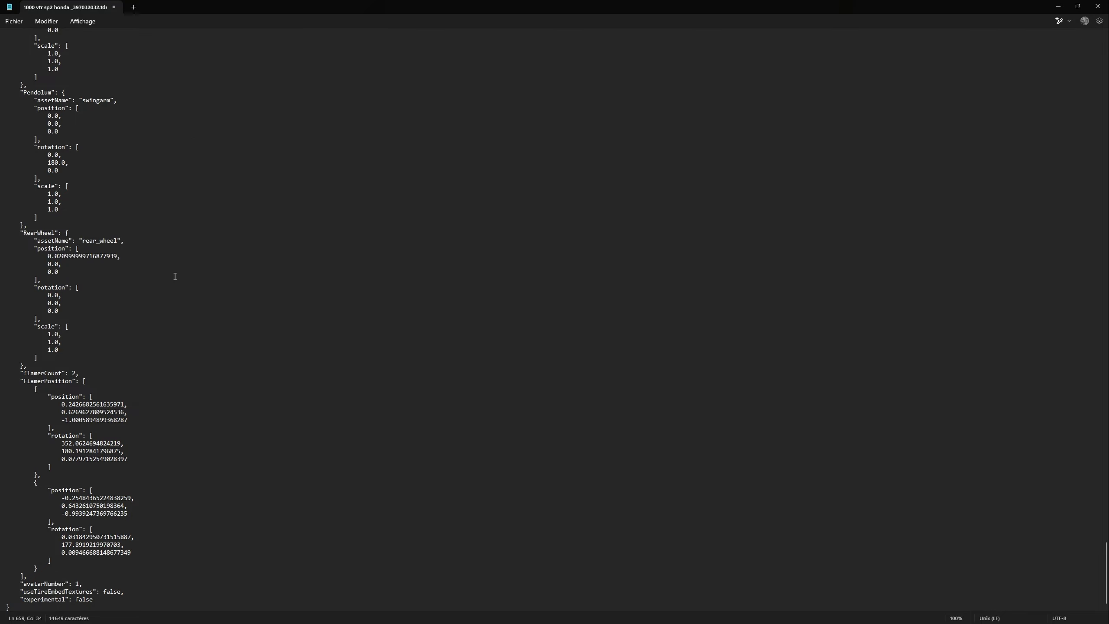
scroll(1105, 535, "up", 9)
left_click_drag(1108, 533, 1106, 249)
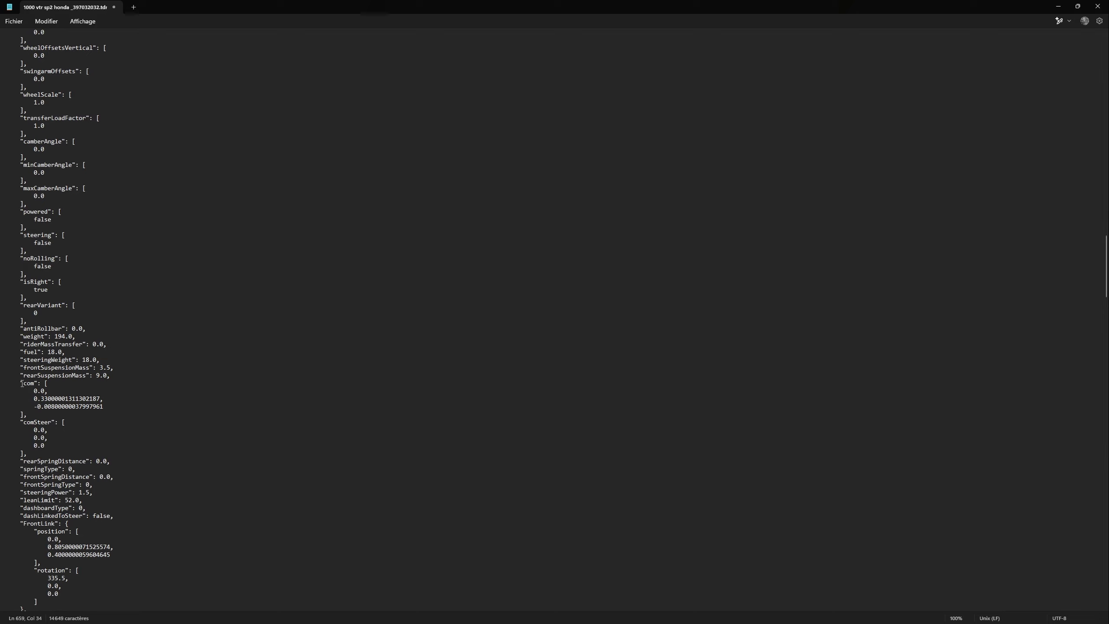
left_click_drag(20, 383, 109, 408)
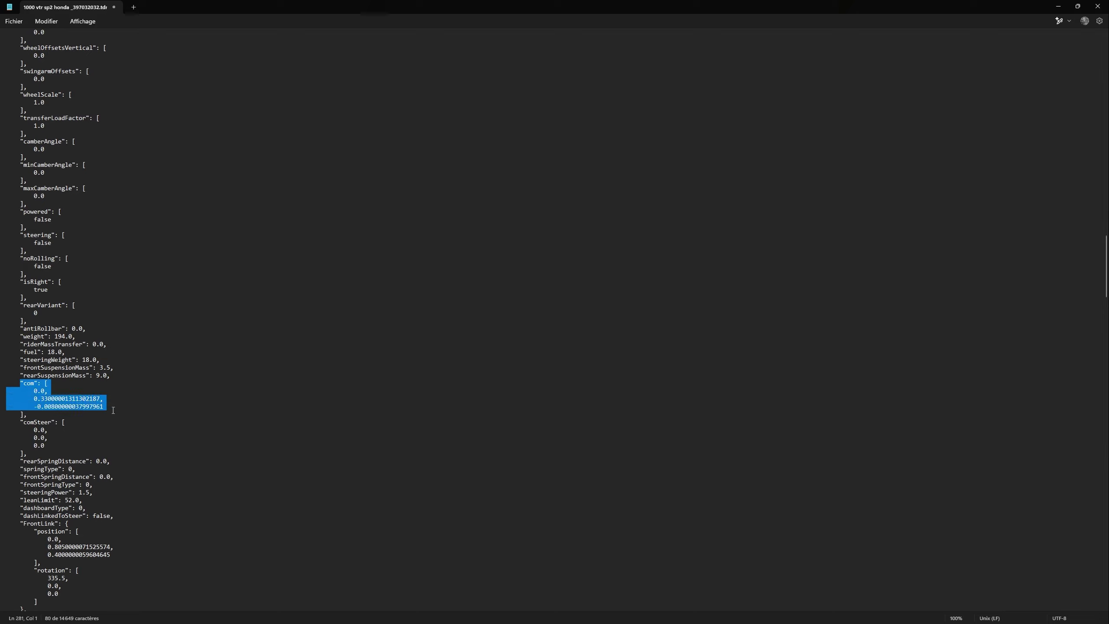
left_click(48, 398)
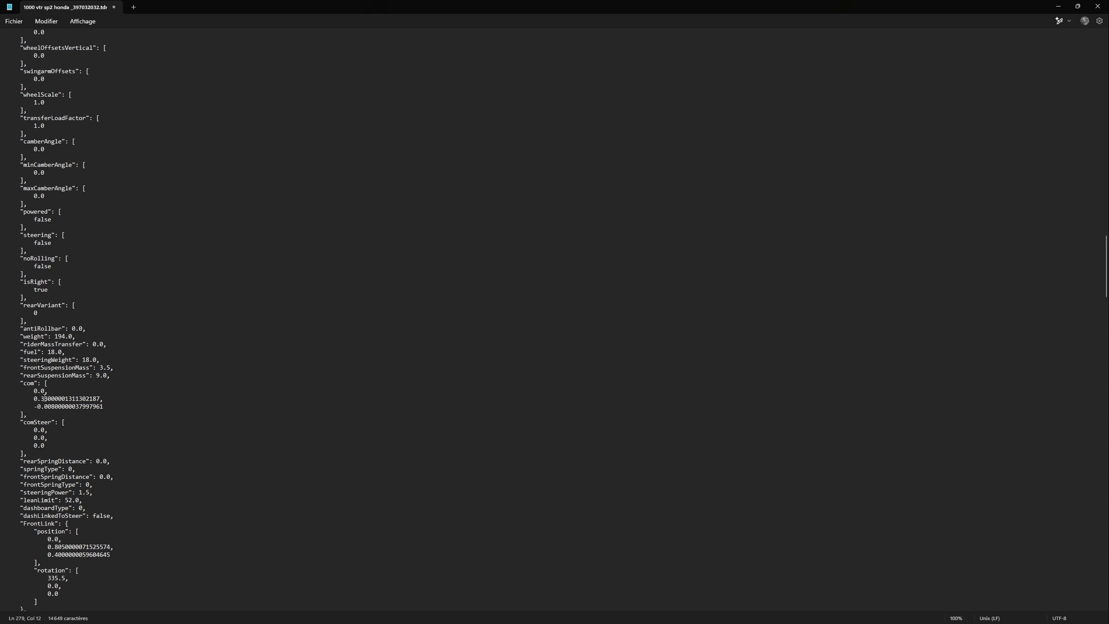
Compare the game's Bike Y and Bike Z readouts with the second and third com values in the configuration file
key("alt+Tab")
key("alt+Tab")
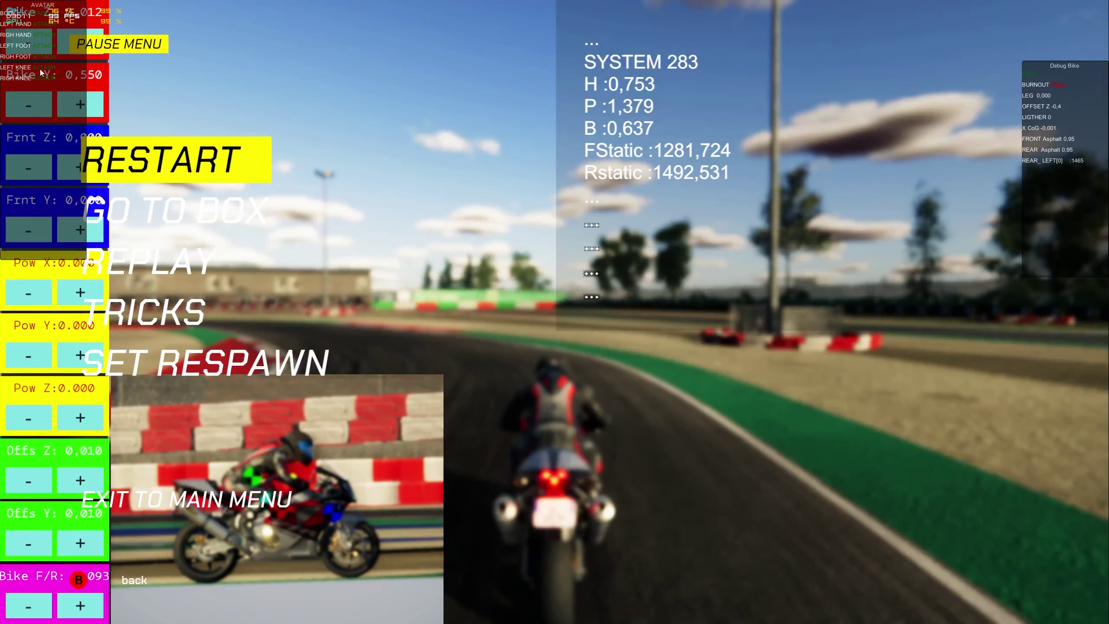
key("alt+Tab")
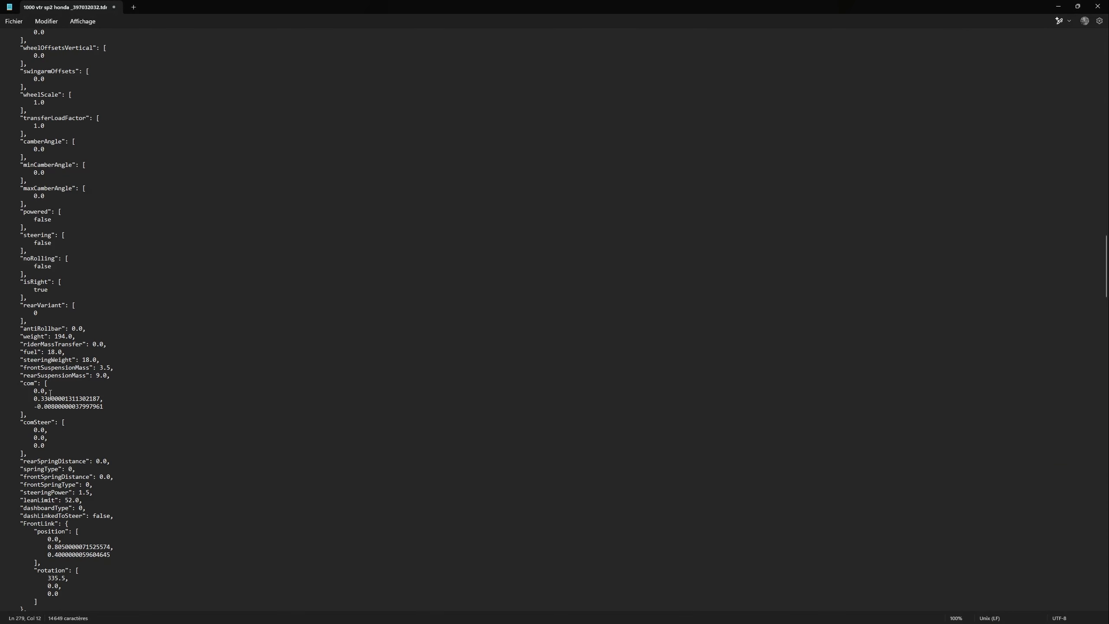
left_click_drag(42, 399, 98, 397)
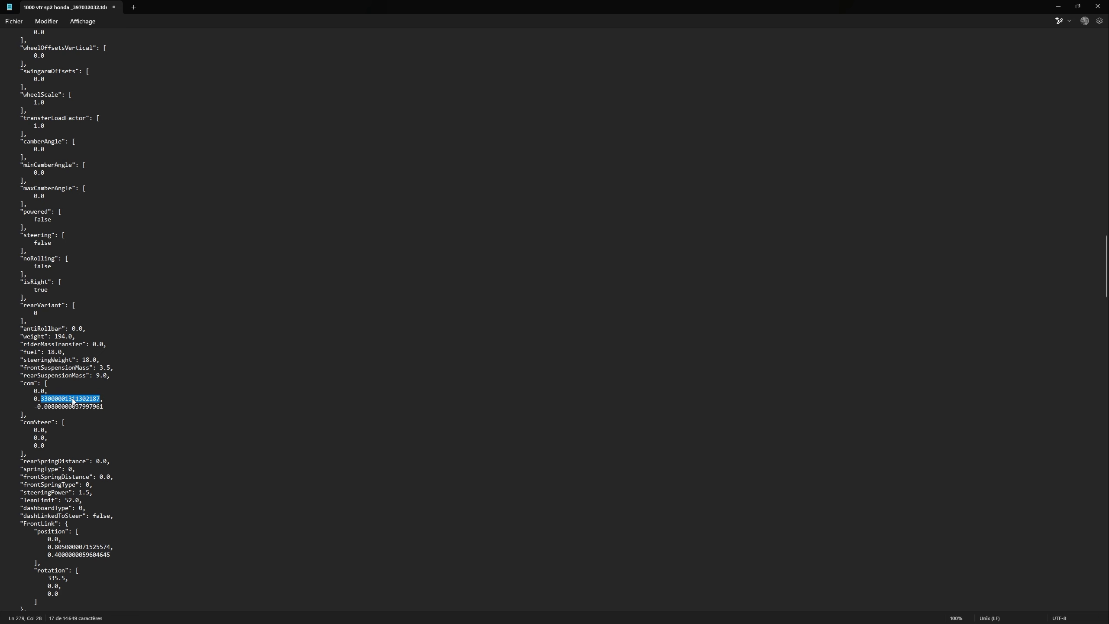
key("alt+Tab")
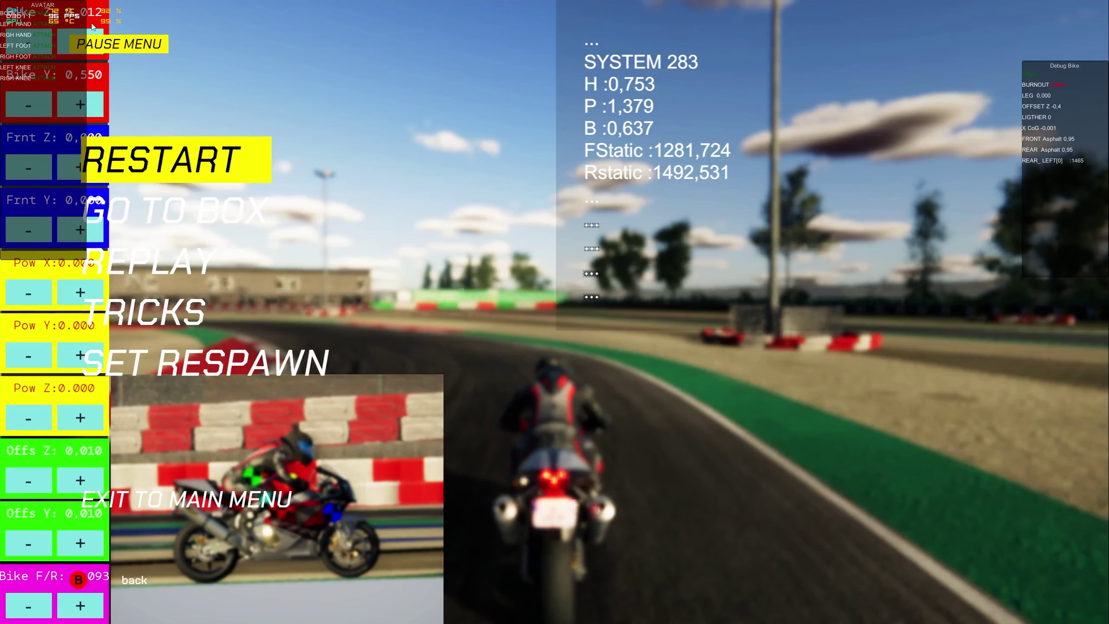
key("alt+Tab")
left_click(48, 406)
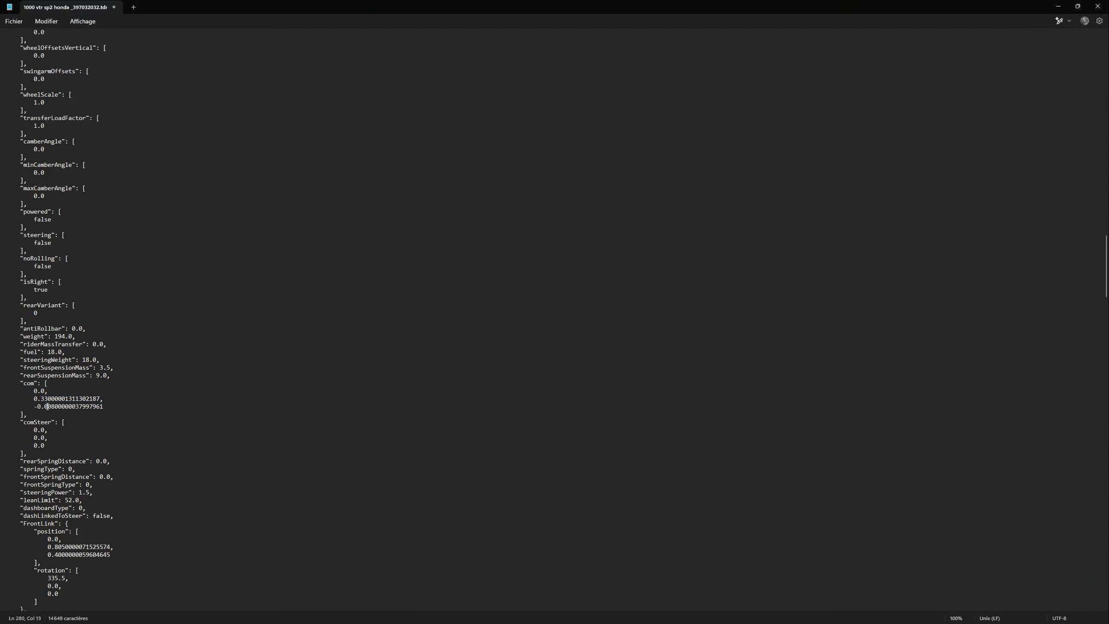
left_click_drag(45, 407, 96, 406)
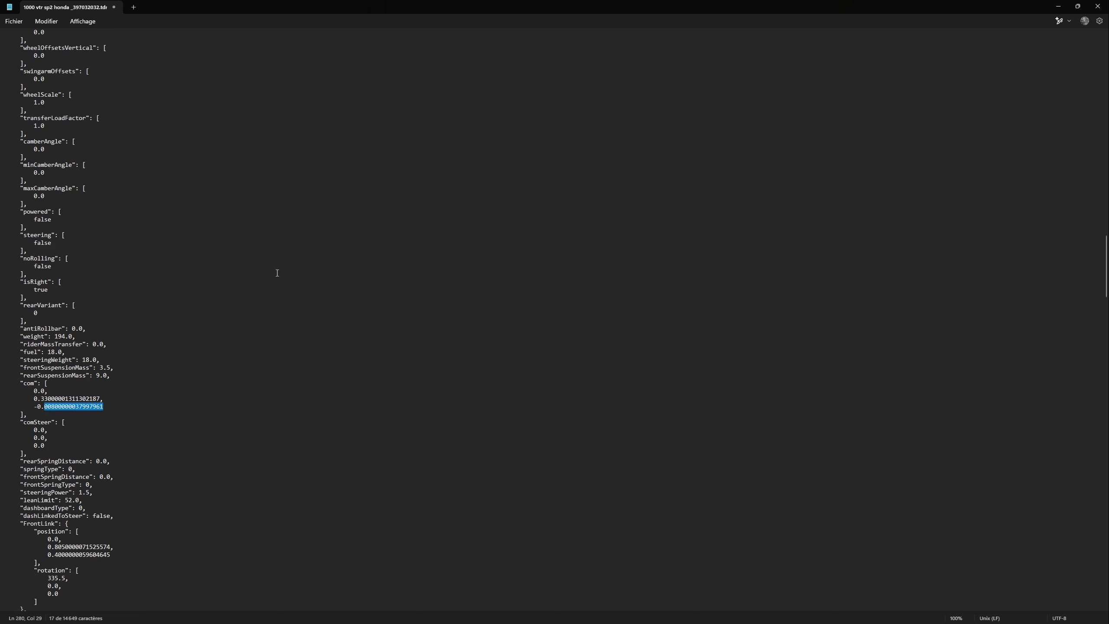
key("alt+Tab")
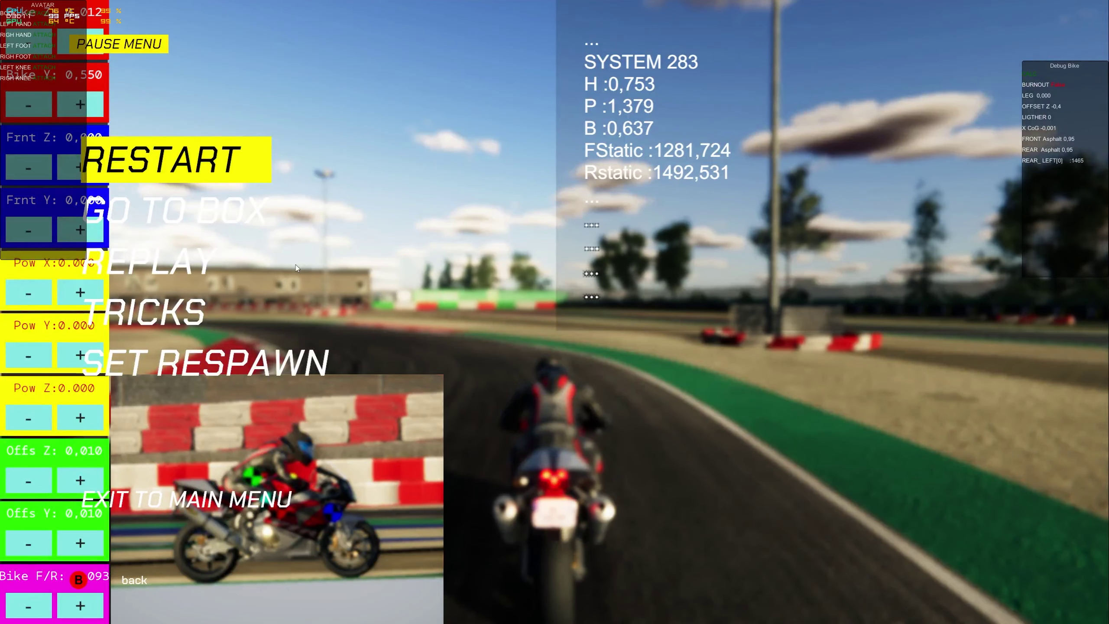
Ride the bike on track, then lower Bike Y to 0.250 and raise Bike Z to 0.122
key("Return")
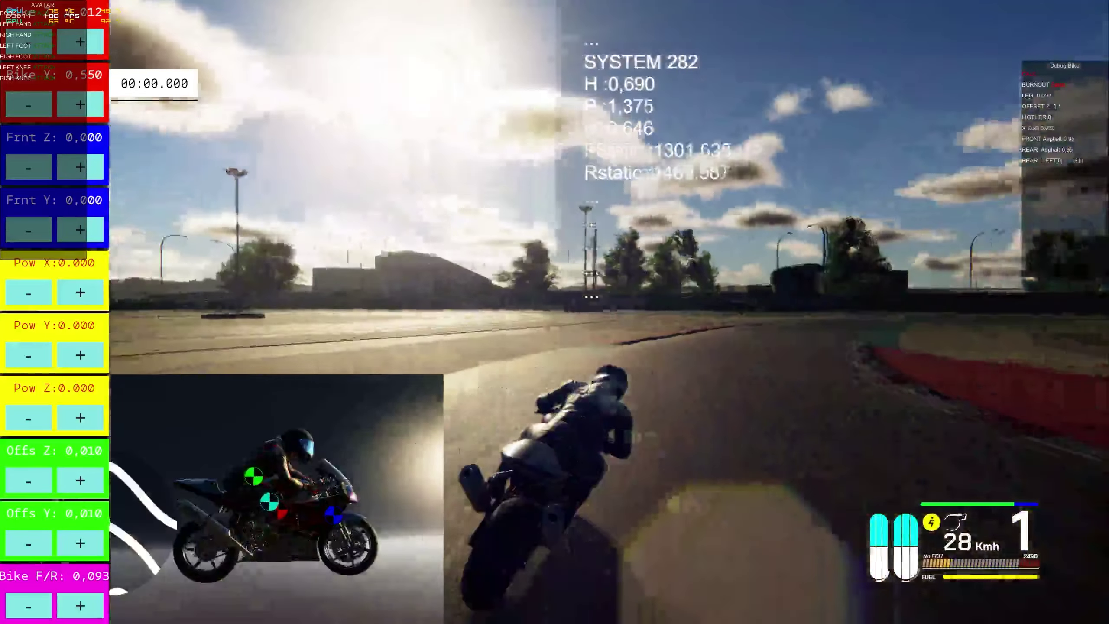
key("Escape")
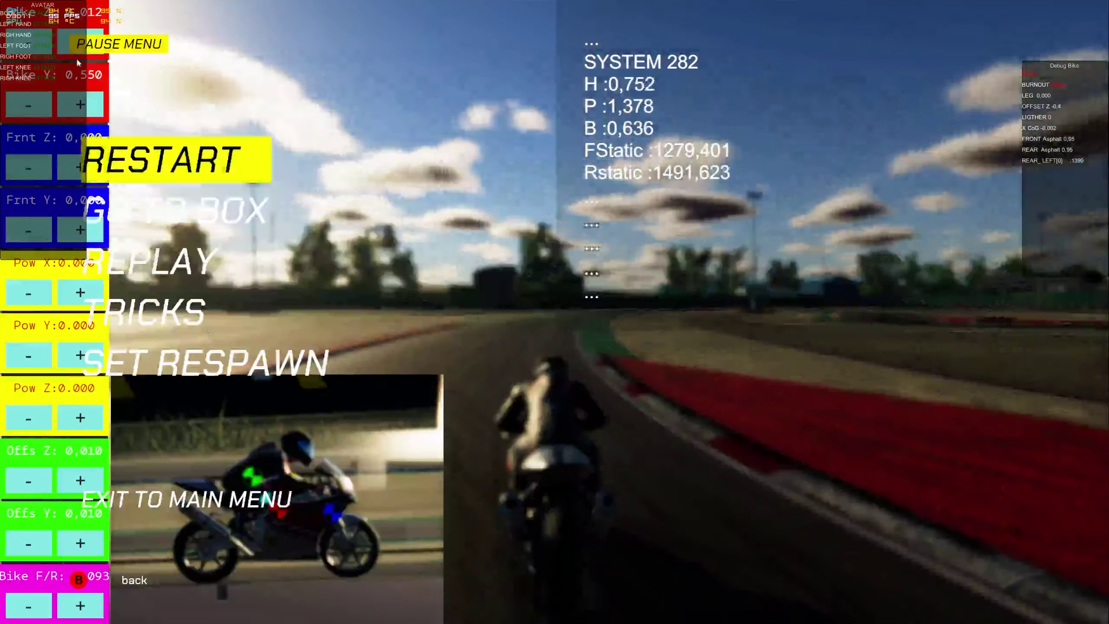
key("Escape")
left_click(35, 104)
left_click(35, 104)
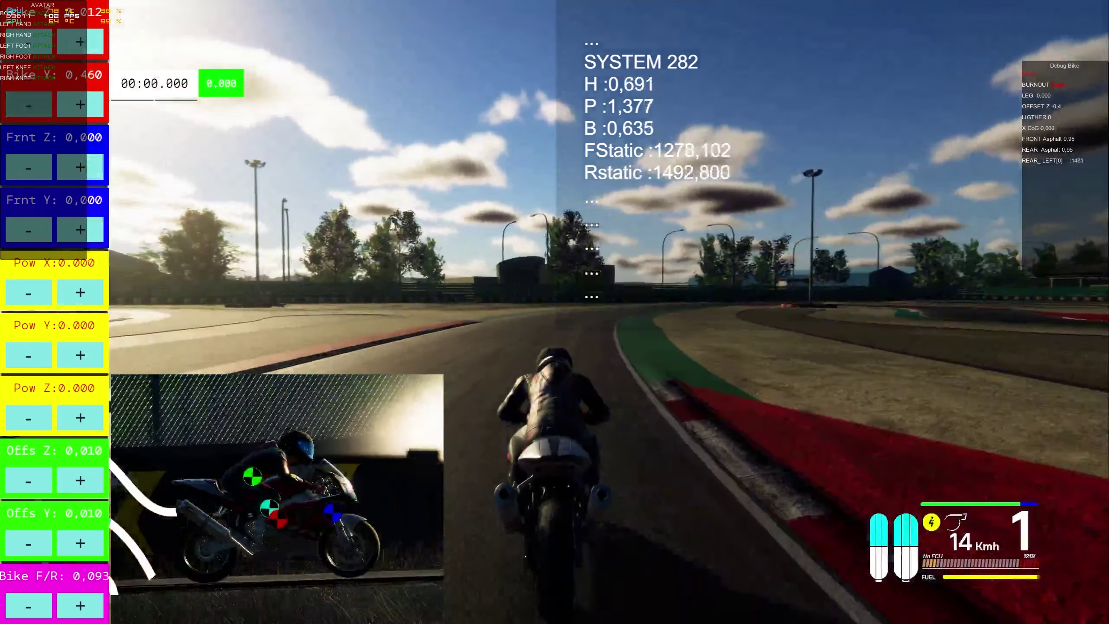
left_click(29, 104)
left_click(28, 104)
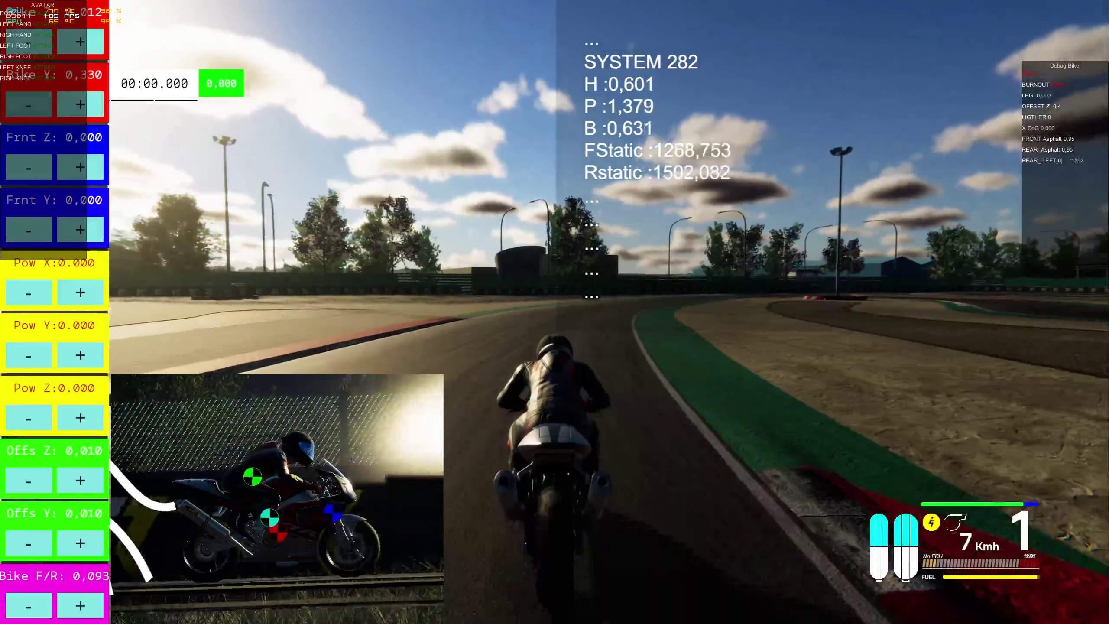
left_click(28, 104)
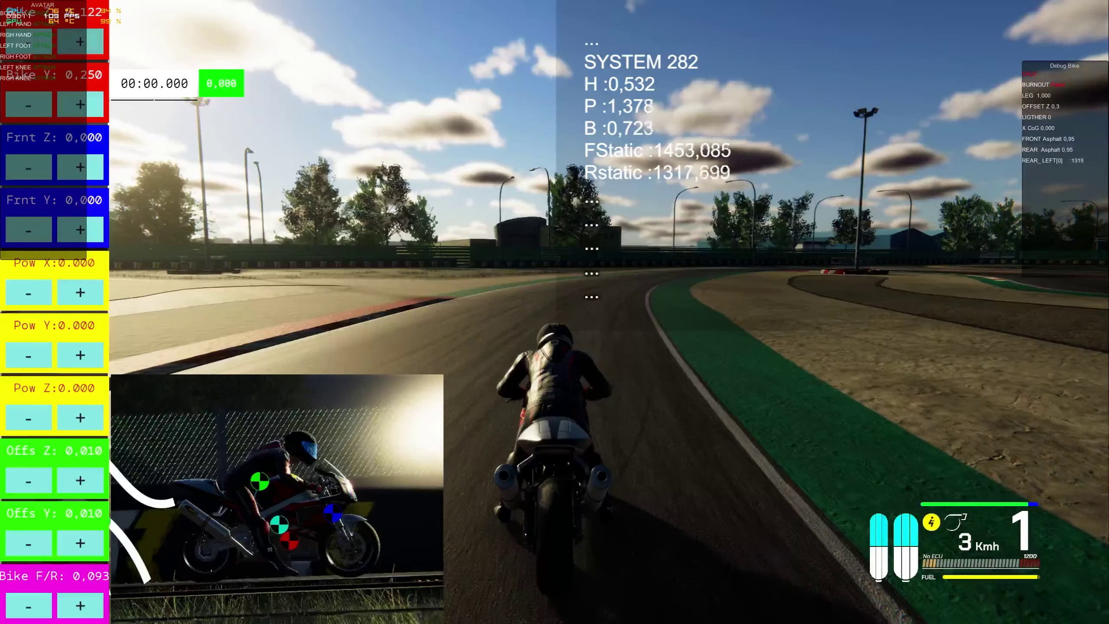
left_click(79, 41)
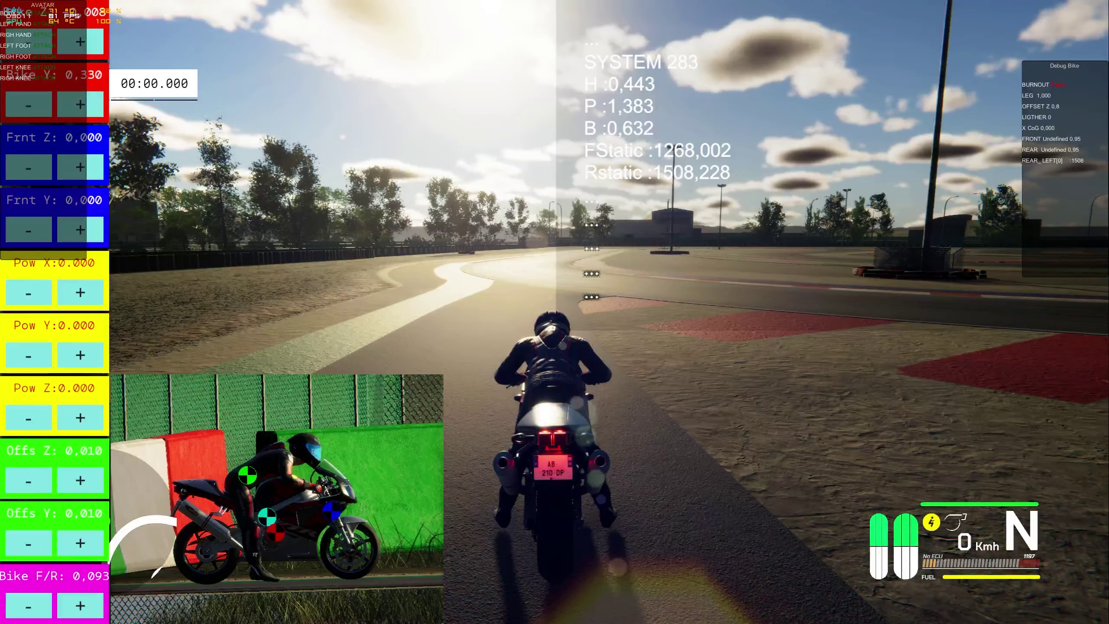
Hide the bike balance adjustment overlay, pause the session, and exit to the main menu
key("F10")
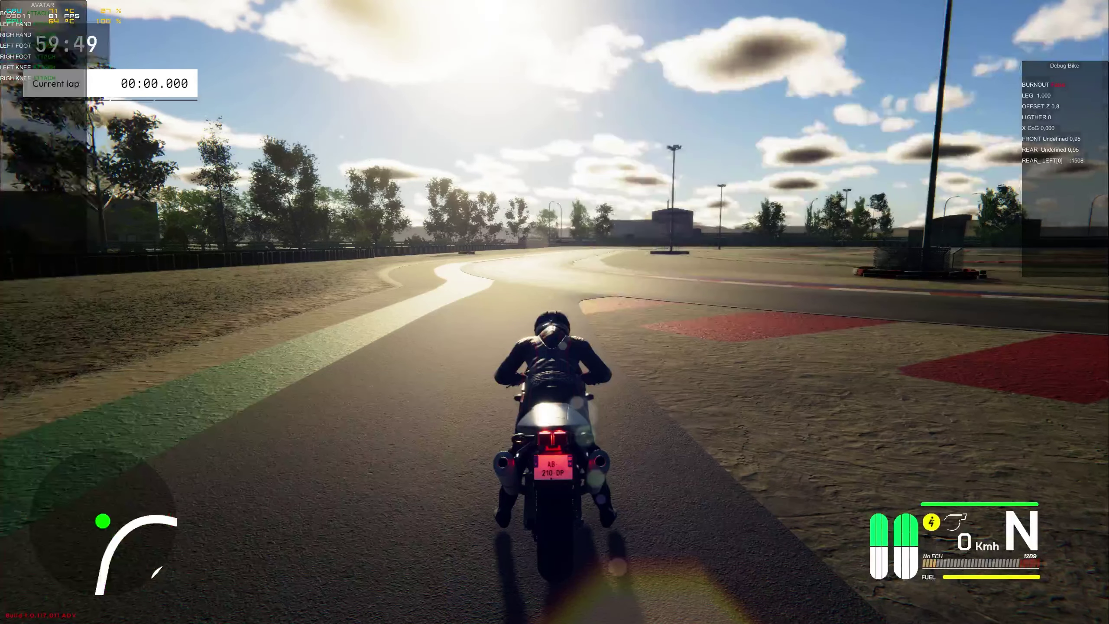
key("Escape")
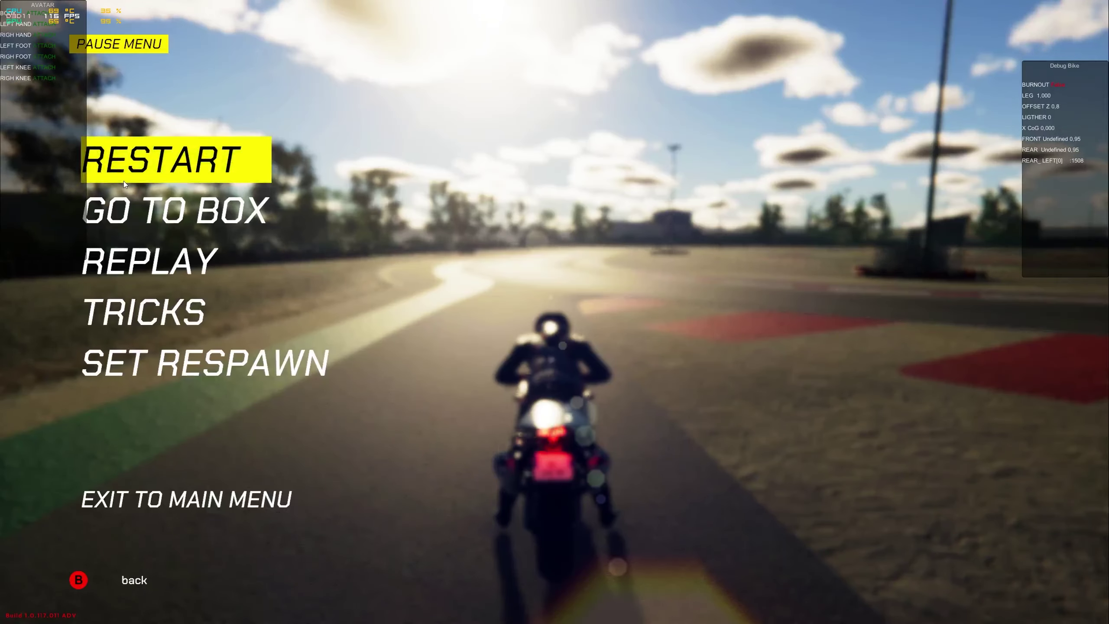
key("Down")
key("Down")
key("Down")
key("Down")
key("Down")
key("Return")
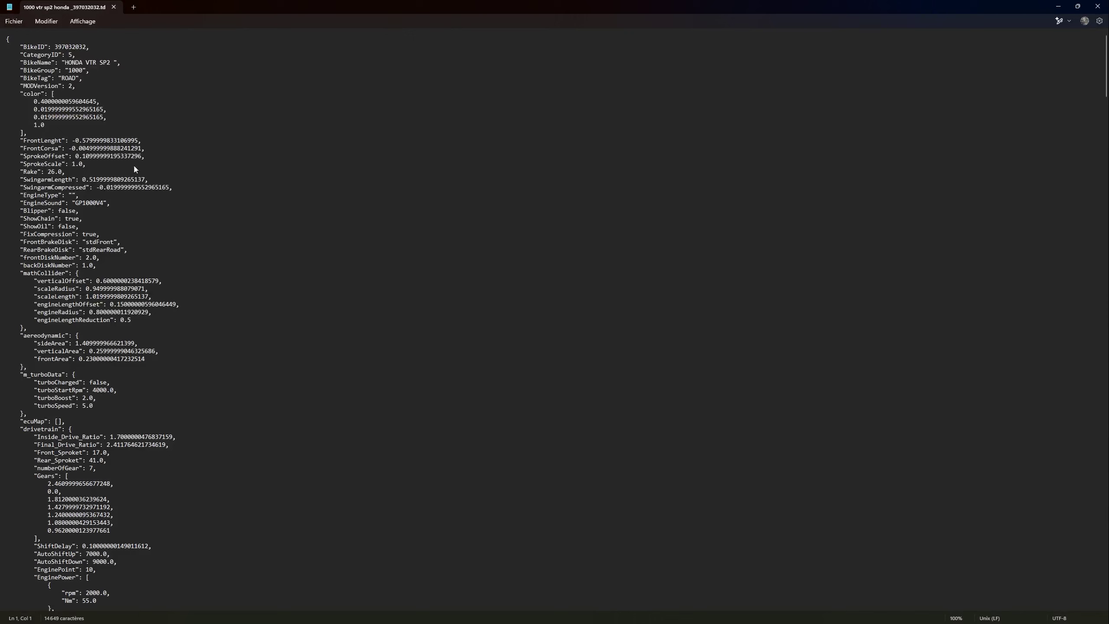
In the bike's configuration file in Notepad, highlight the BikeTag value near the beginning
key("alt")
key("alt")
mouse_move(66, 64)
left_mouse_down()
mouse_move(114, 63)
mouse_move(62, 79)
mouse_move(77, 77)
left_mouse_up()
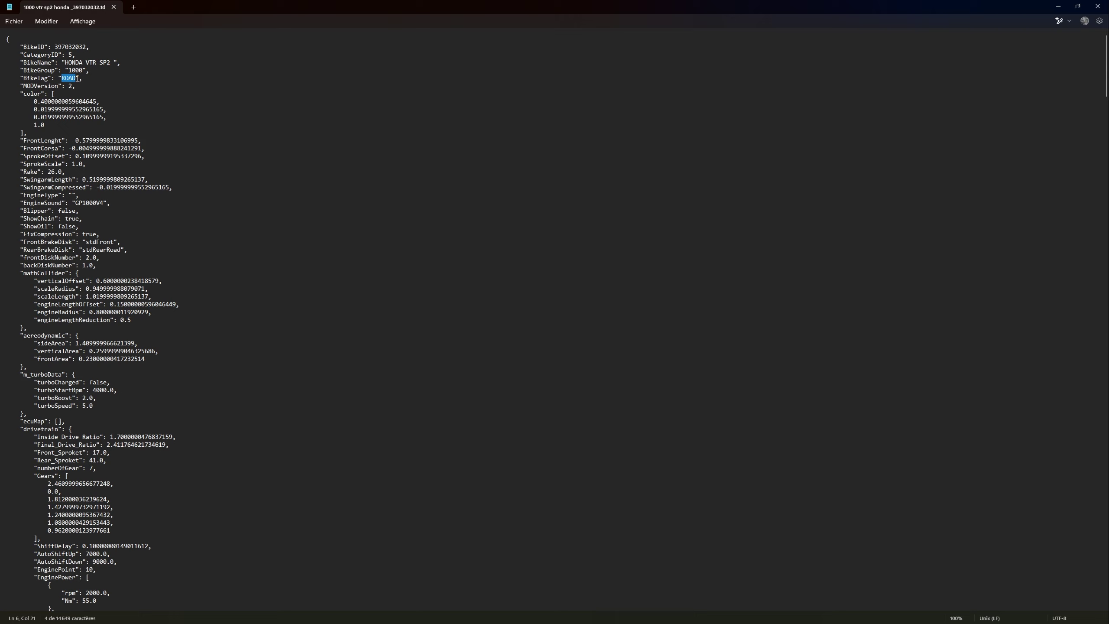